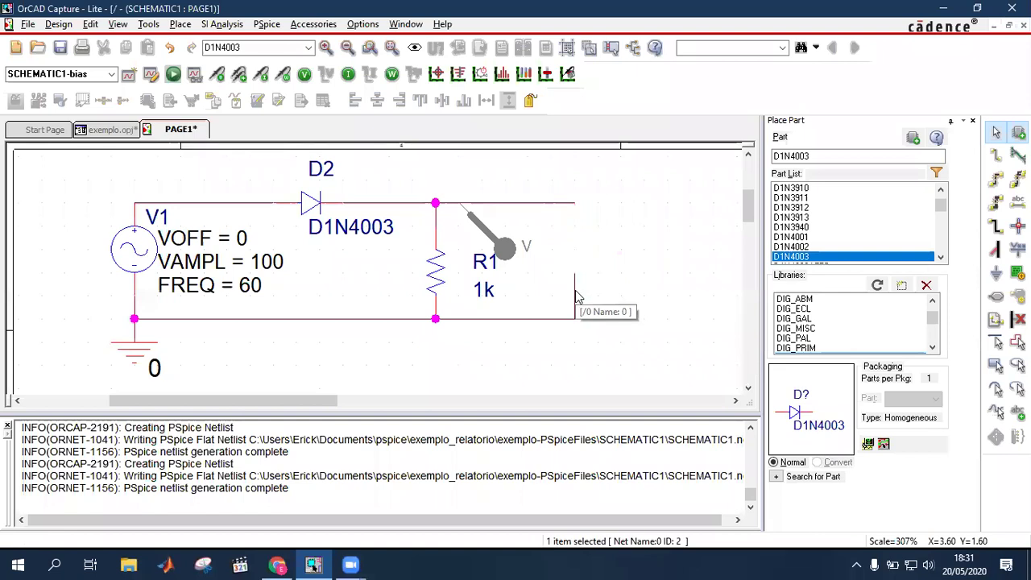
# Delete the leftover vertical wire stub at the open output end of the lower 0 net.
pyautogui.press('Delete')
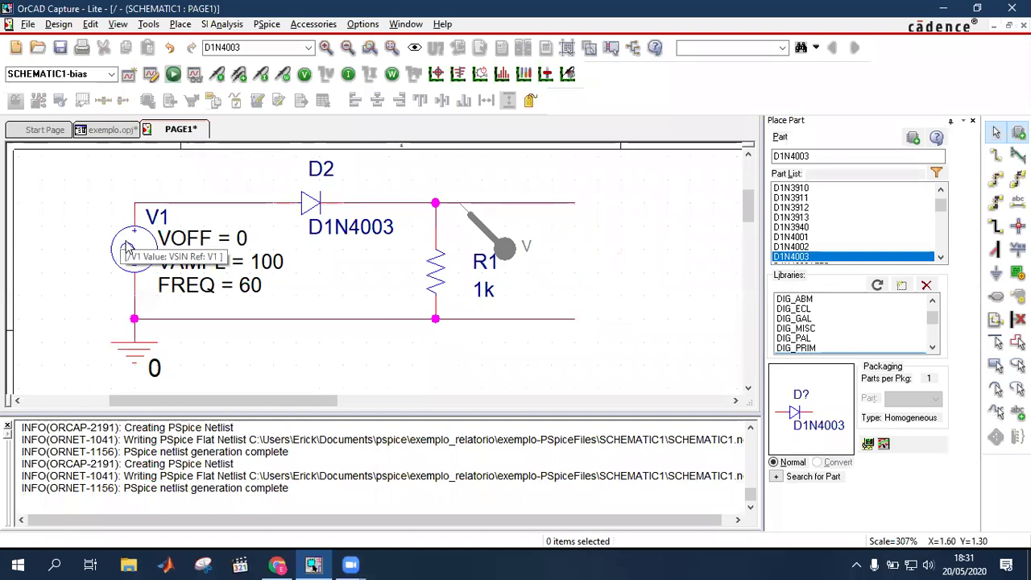
pyautogui.click(271, 268)
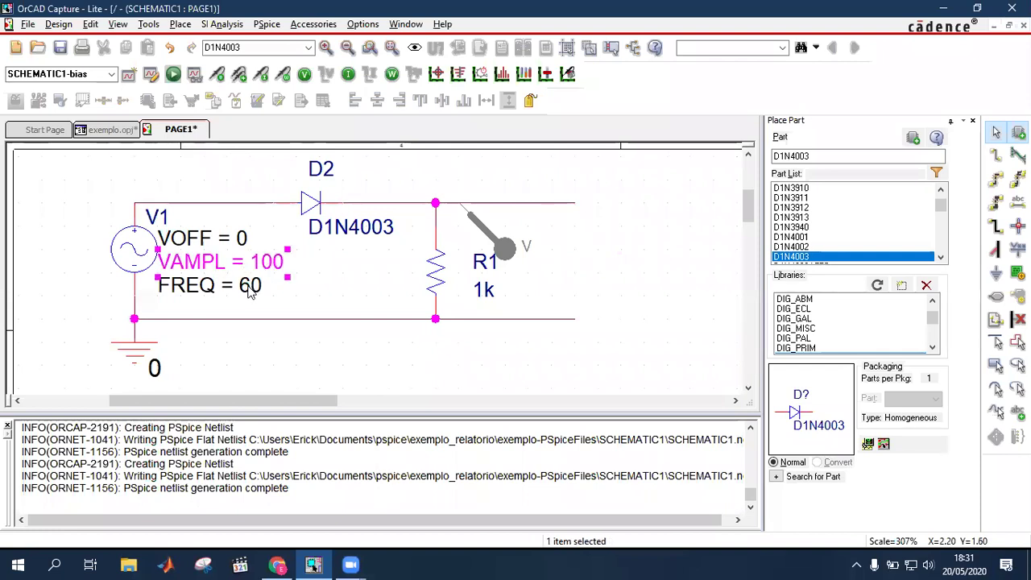
pyautogui.click(251, 293)
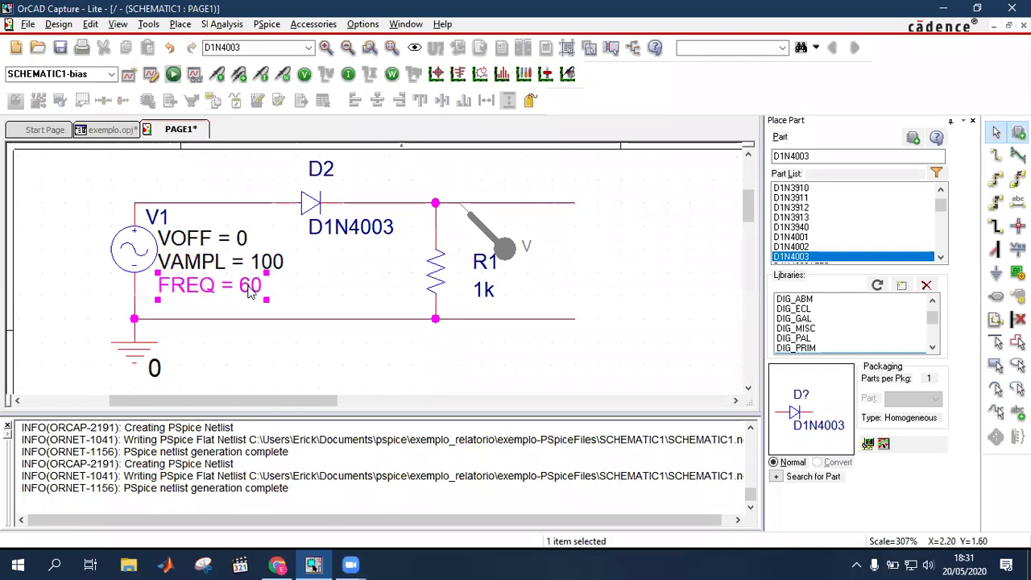
# Set the value of resistor R1 to 1M.
pyautogui.doubleClick(484, 291)
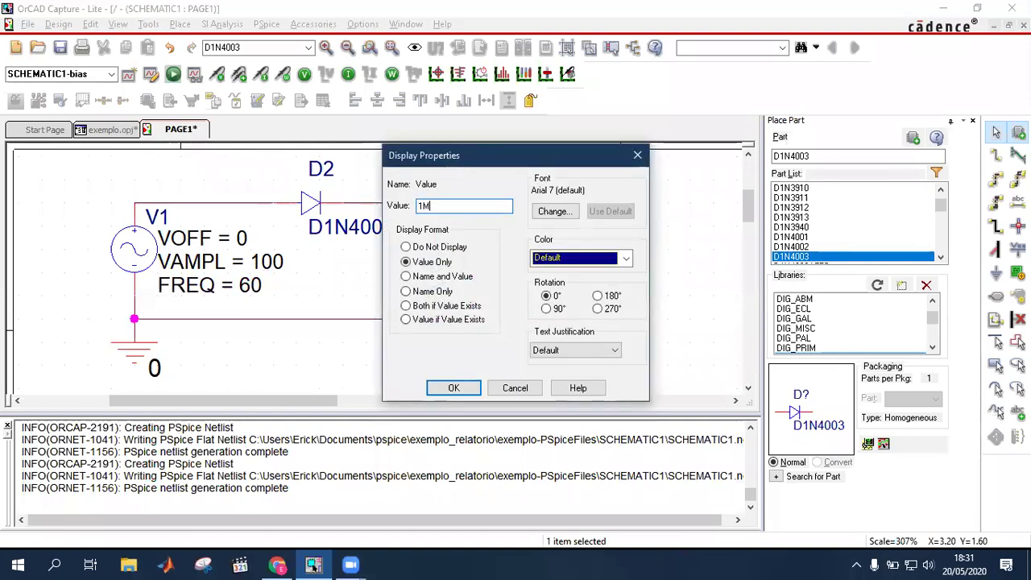
pyautogui.press('Return')
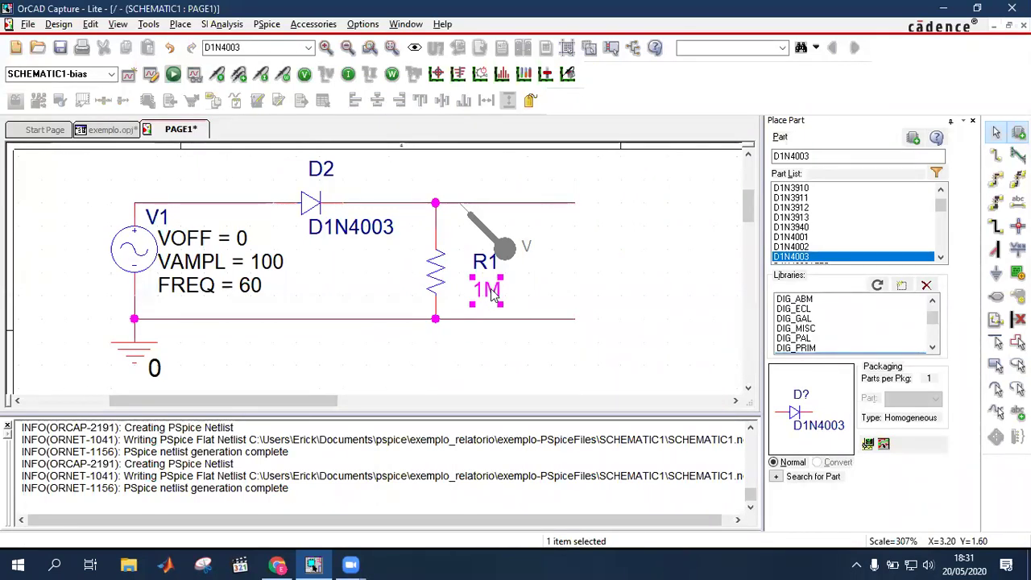
pyautogui.doubleClick(493, 294)
pyautogui.write('1')
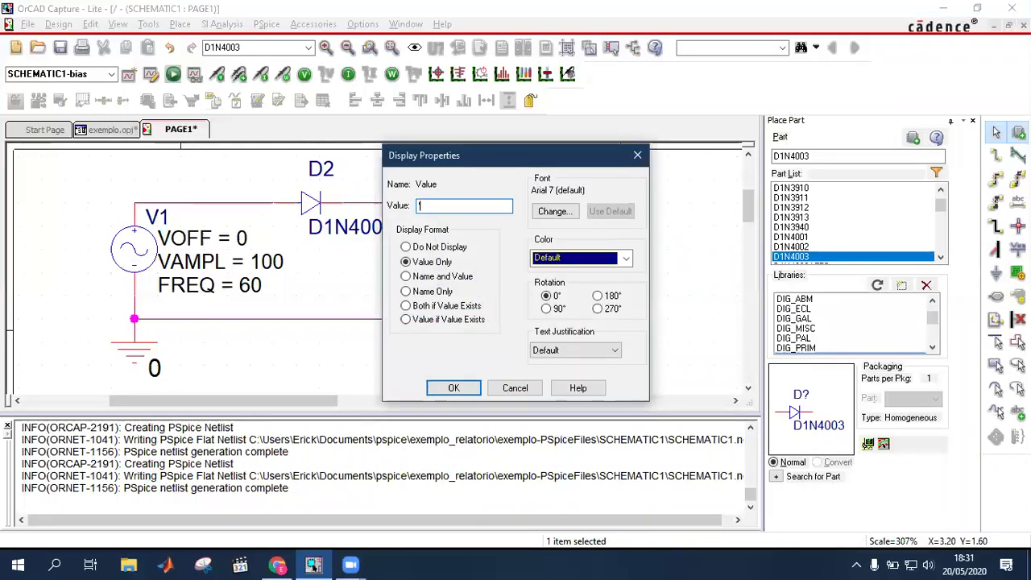
pyautogui.press('Escape')
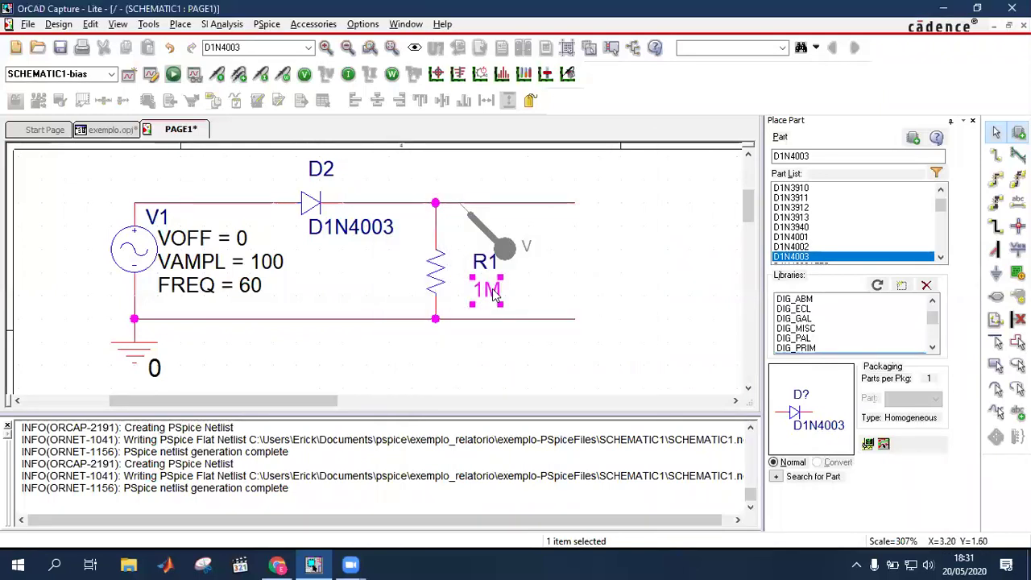
# Change the value of resistor R1 to 1Meg.
pyautogui.doubleClick(493, 295)
pyautogui.write('1Meg')
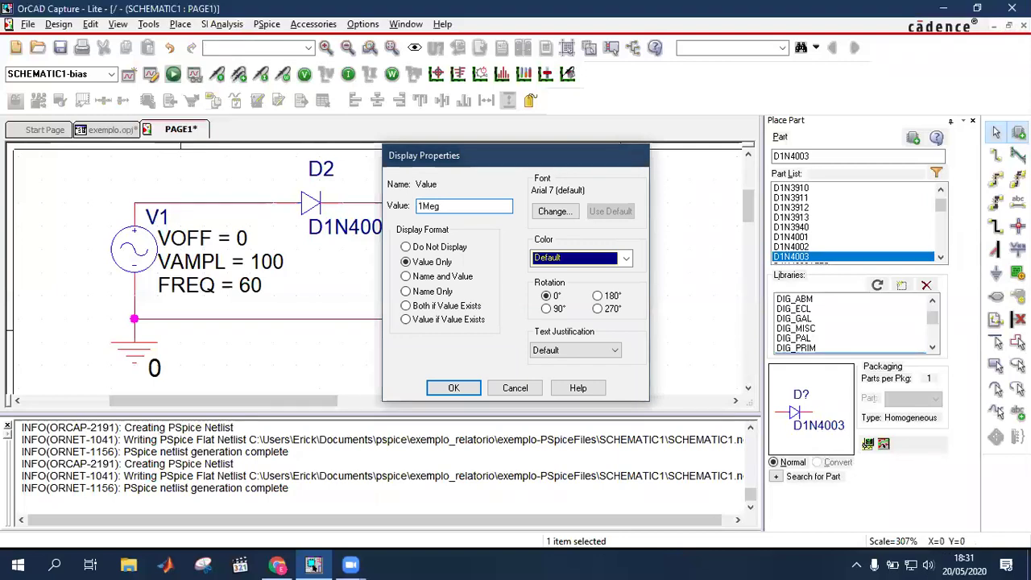
pyautogui.press('Return')
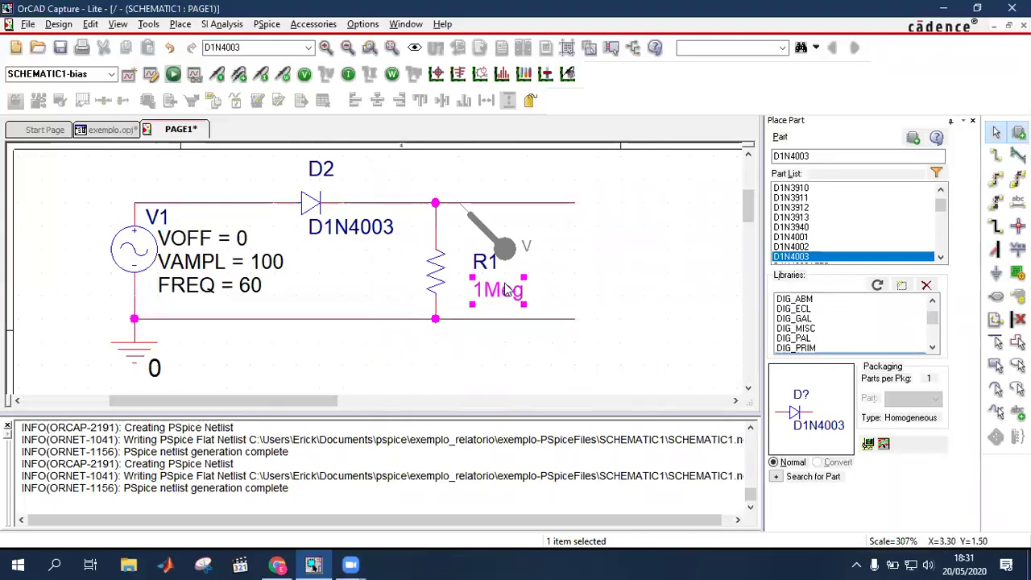
# Set the value of resistor R1 back to 1k.
pyautogui.doubleClick(506, 290)
pyautogui.write('1k')
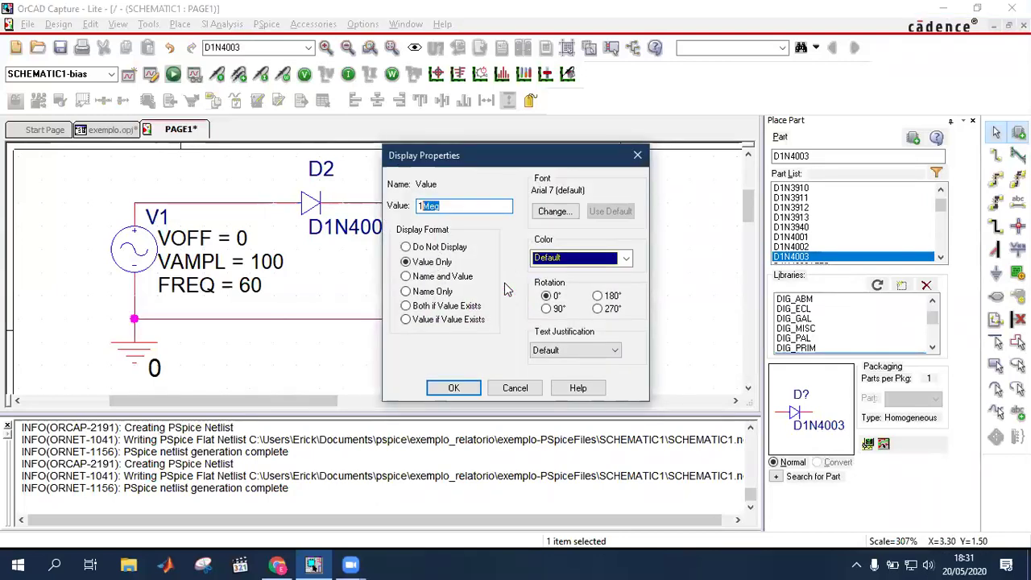
pyautogui.press('Return')
pyautogui.click(438, 375)
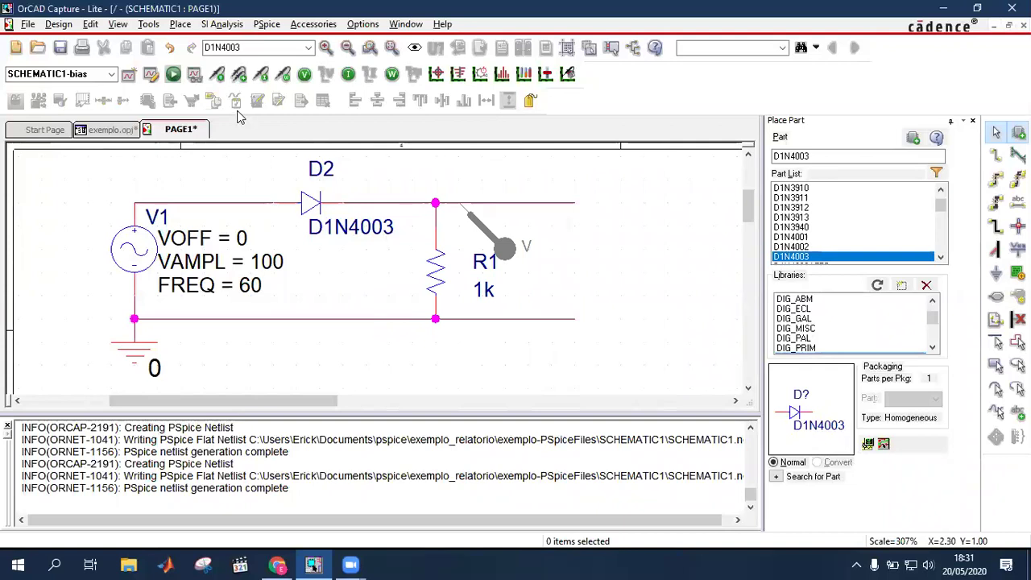
# Set the bias simulation profile to Time Domain (Transient) analysis and start saving data after 0 seconds.
pyautogui.click(151, 76)
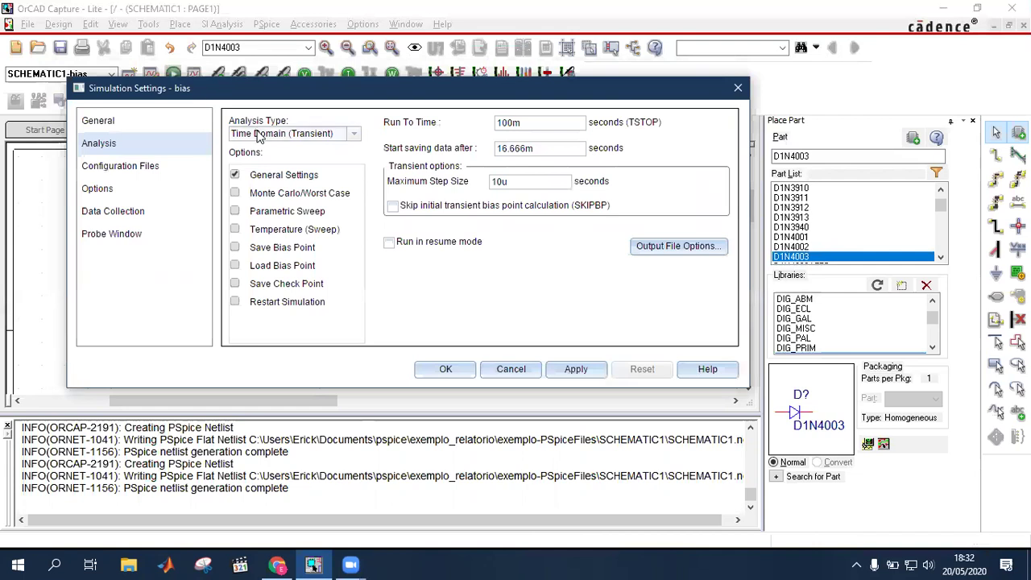
pyautogui.click(355, 138)
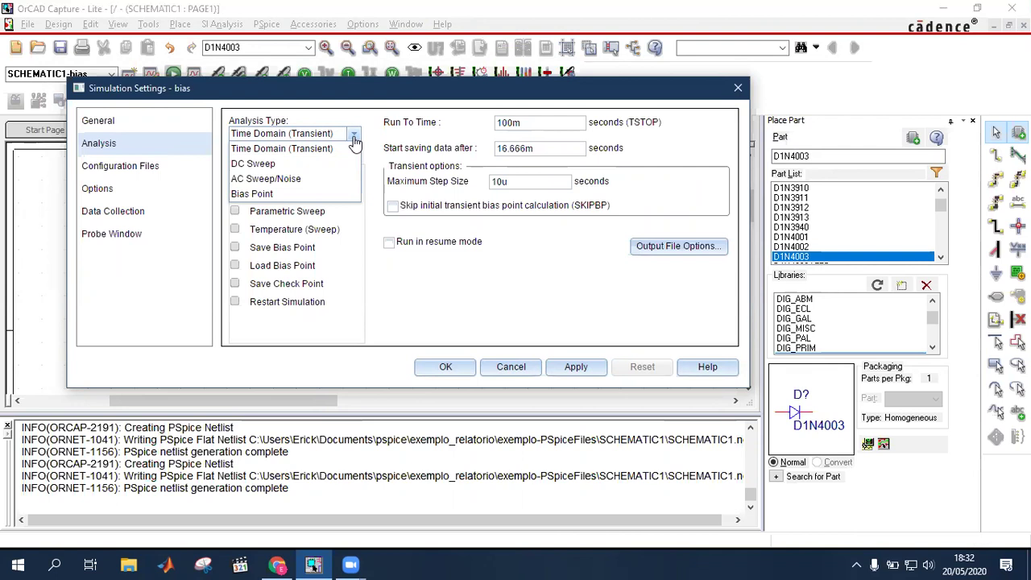
pyautogui.click(284, 150)
pyautogui.click(516, 122)
pyautogui.doubleClick(537, 148)
pyautogui.write('0')
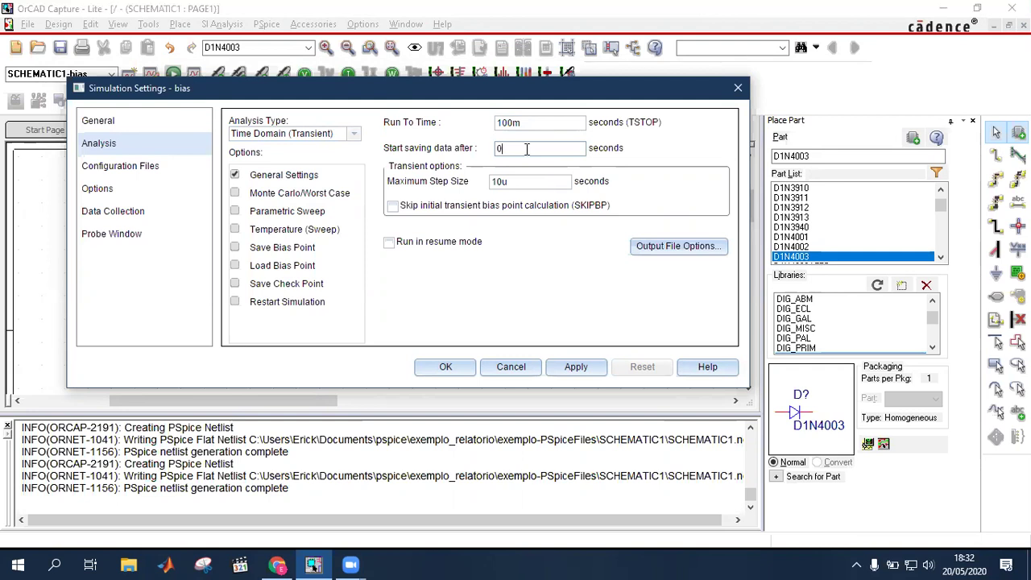
pyautogui.click(523, 181)
pyautogui.hotkey('shift', 'Home')
pyautogui.press('End')
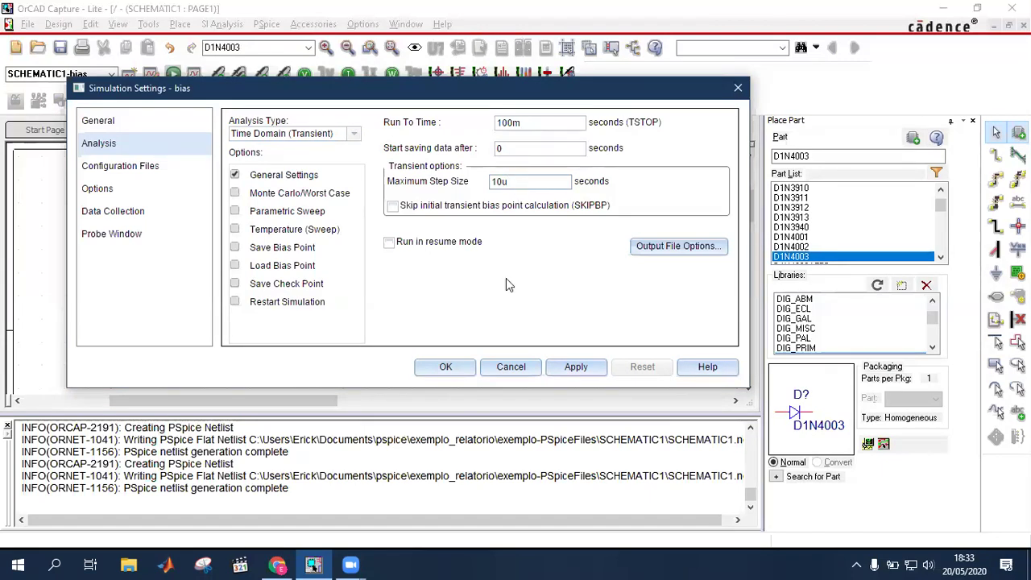
pyautogui.click(447, 367)
pyautogui.click(444, 368)
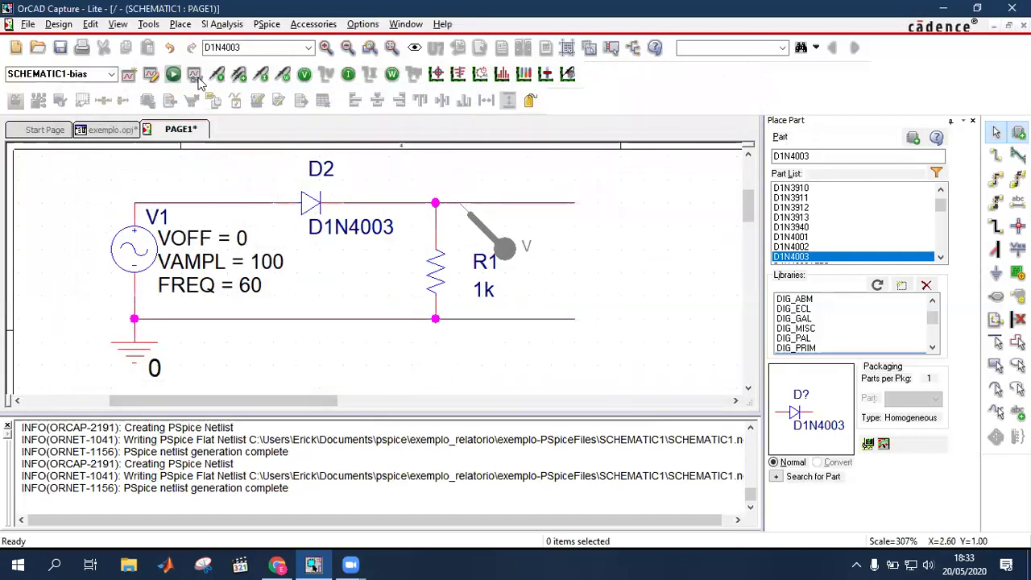
# Run the PSpice simulation of the rectifier and reposition the waveform window over the schematic.
pyautogui.click(173, 74)
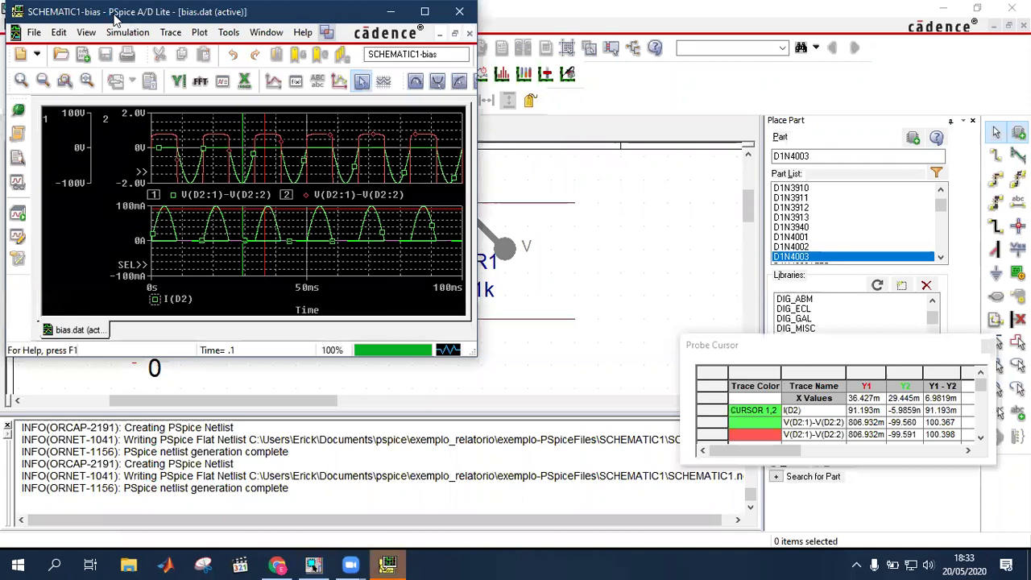
pyautogui.moveTo(115, 20); pyautogui.dragTo(232, 113)
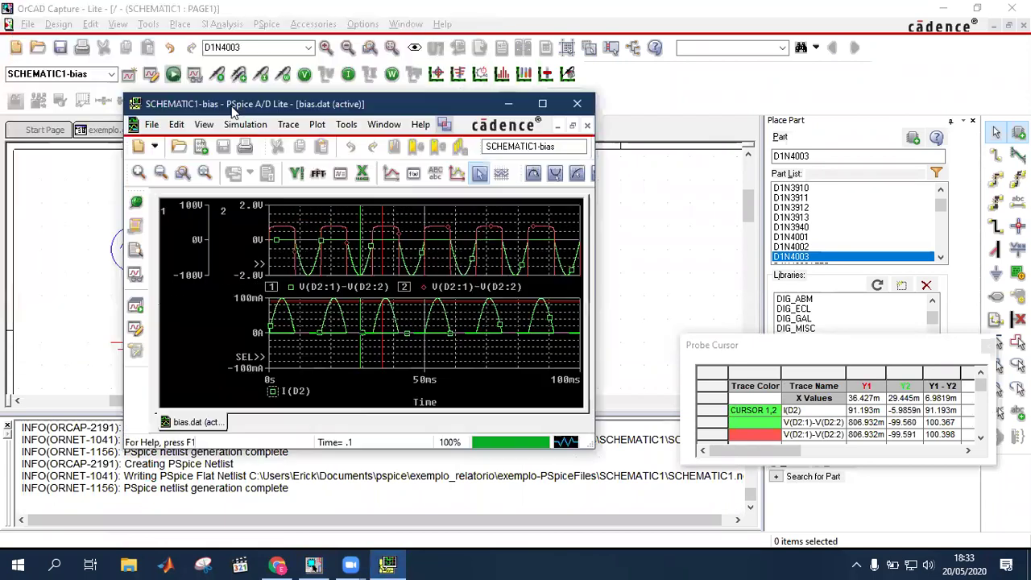
pyautogui.doubleClick(329, 97)
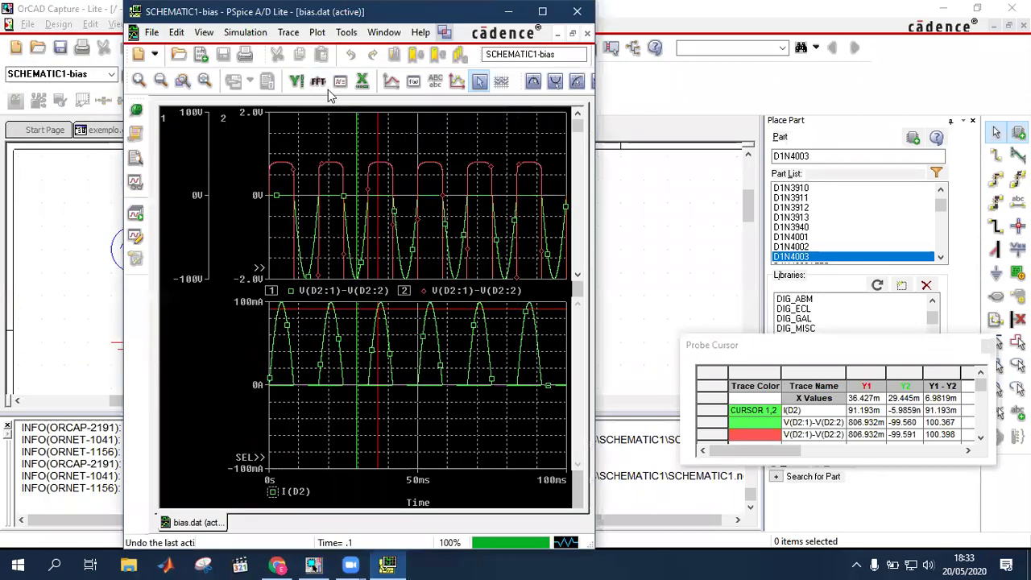
pyautogui.moveTo(354, 11); pyautogui.dragTo(364, 70)
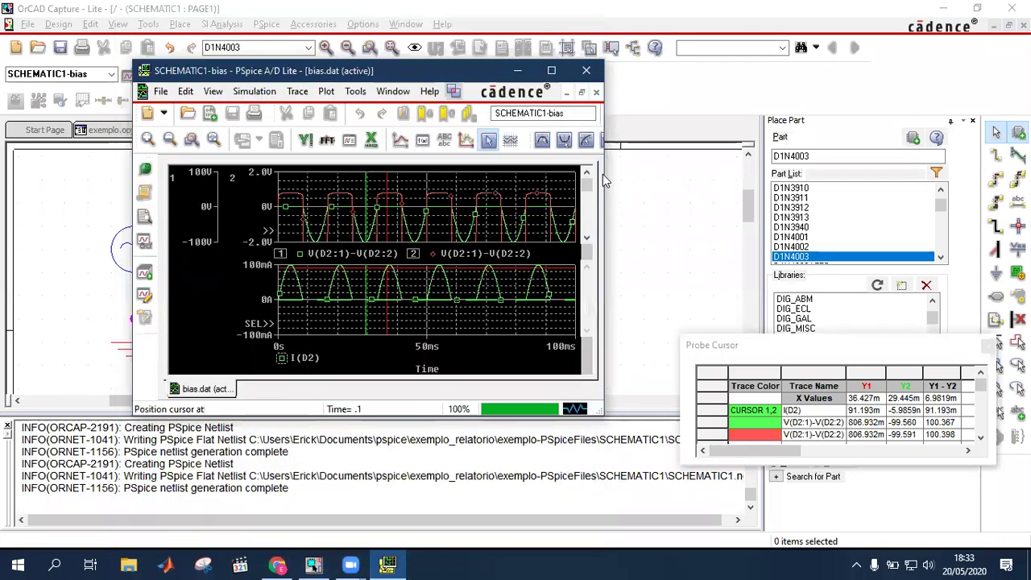
# Open a new empty plot window for the bias.dat results and maximize the PSpice A/D window.
pyautogui.click(386, 97)
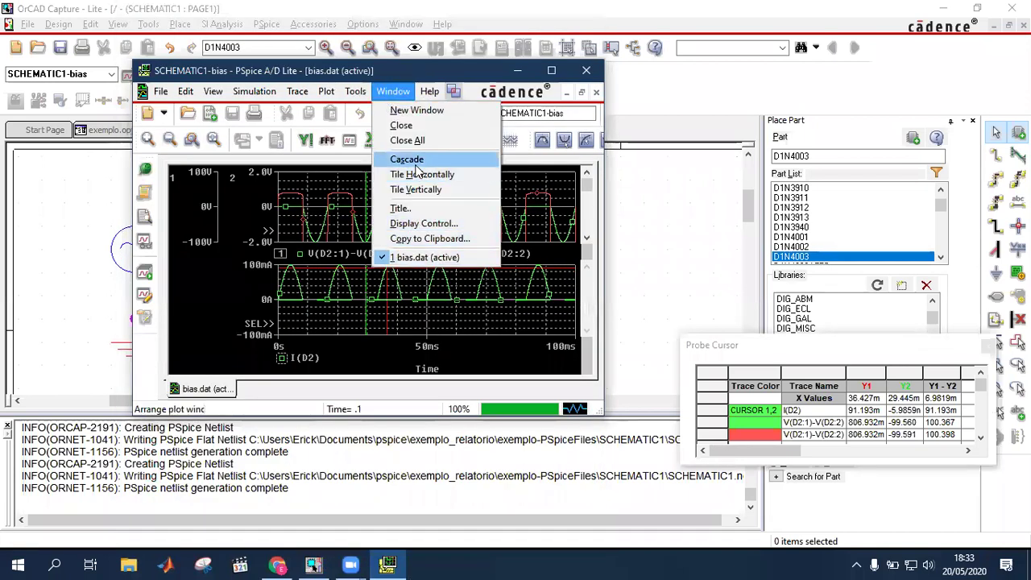
pyautogui.click(409, 126)
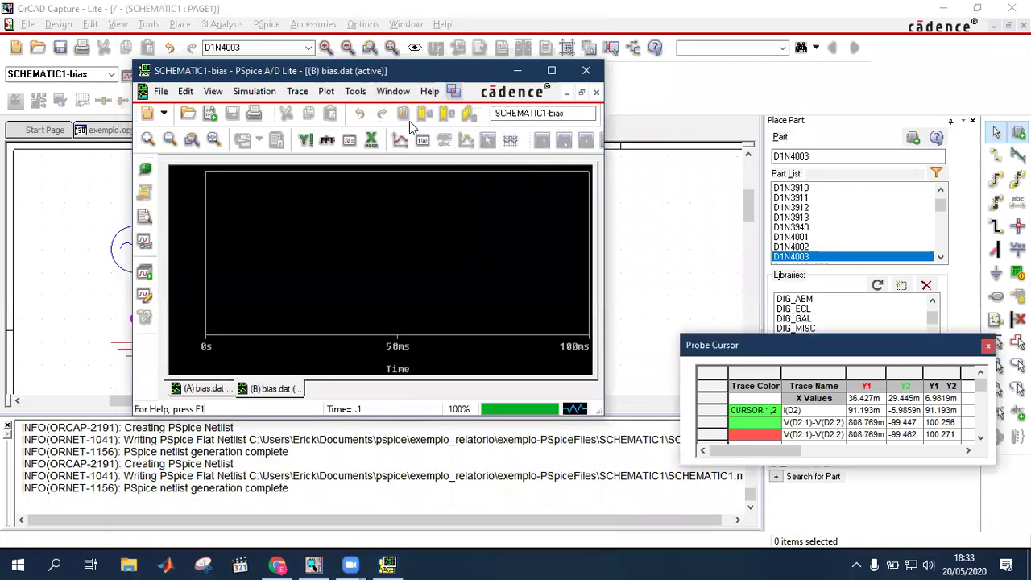
pyautogui.doubleClick(507, 74)
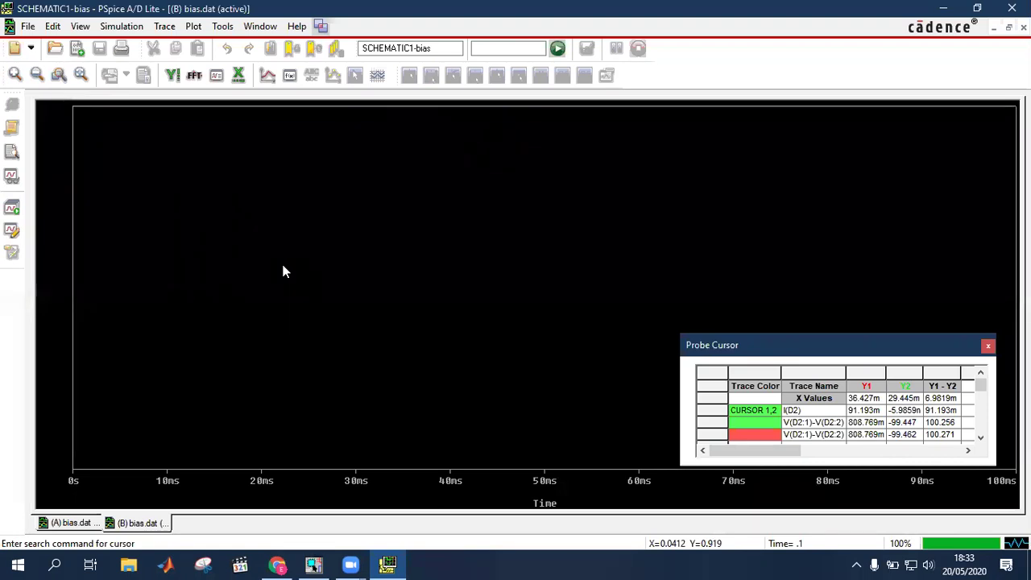
# Add the resistor voltage trace V(R1:2) to the empty plot, with currents hidden from the variable list.
pyautogui.press('Insert')
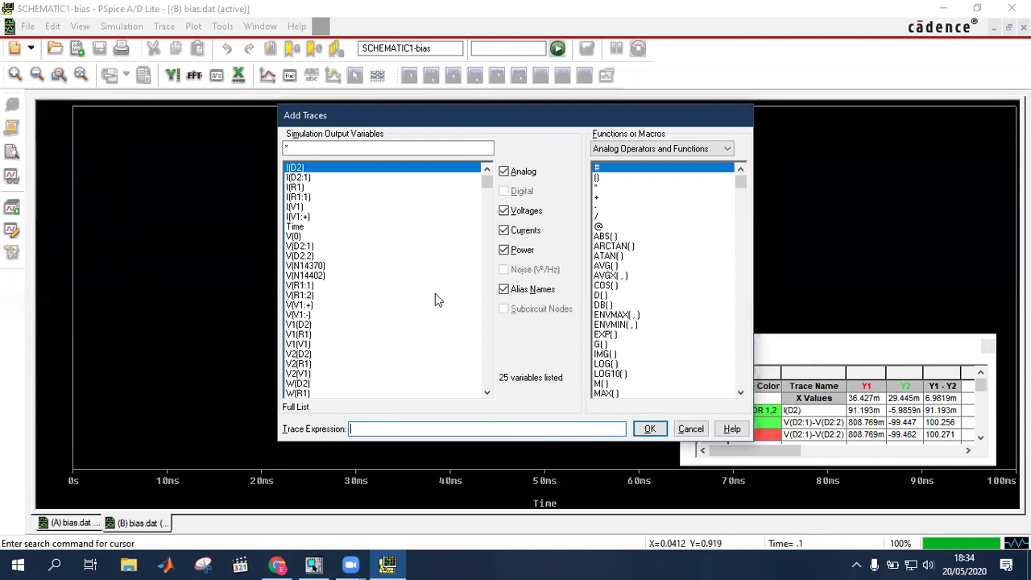
pyautogui.click(504, 231)
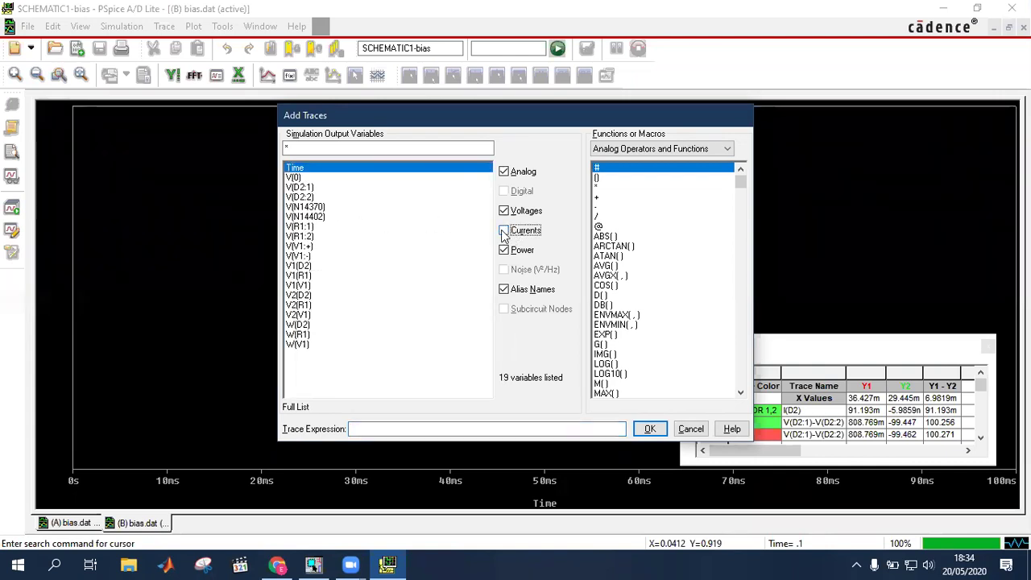
pyautogui.doubleClick(304, 235)
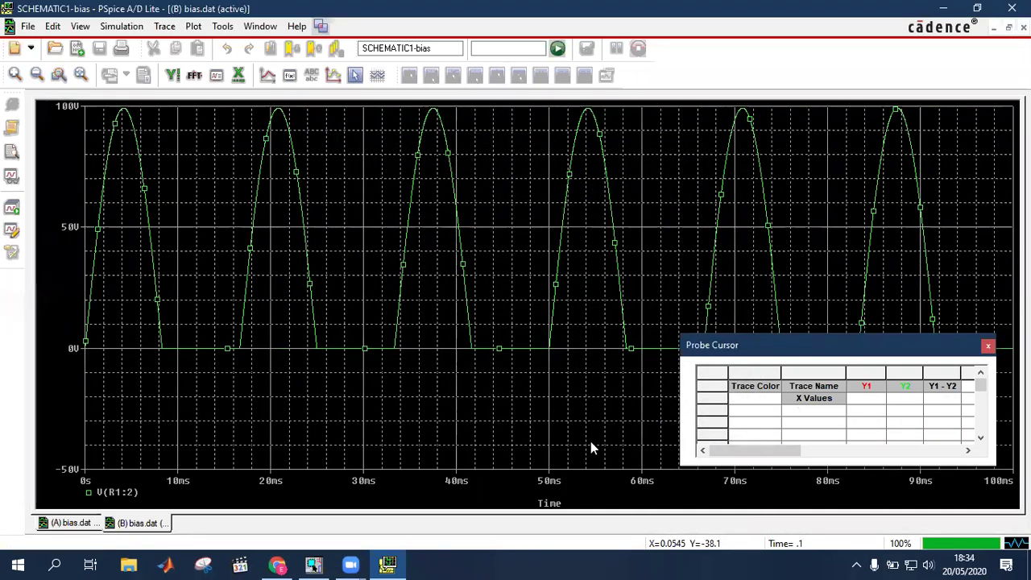
# Add the resistor current trace I(R1) to the same plot, listing currents instead of voltages.
pyautogui.press('Insert')
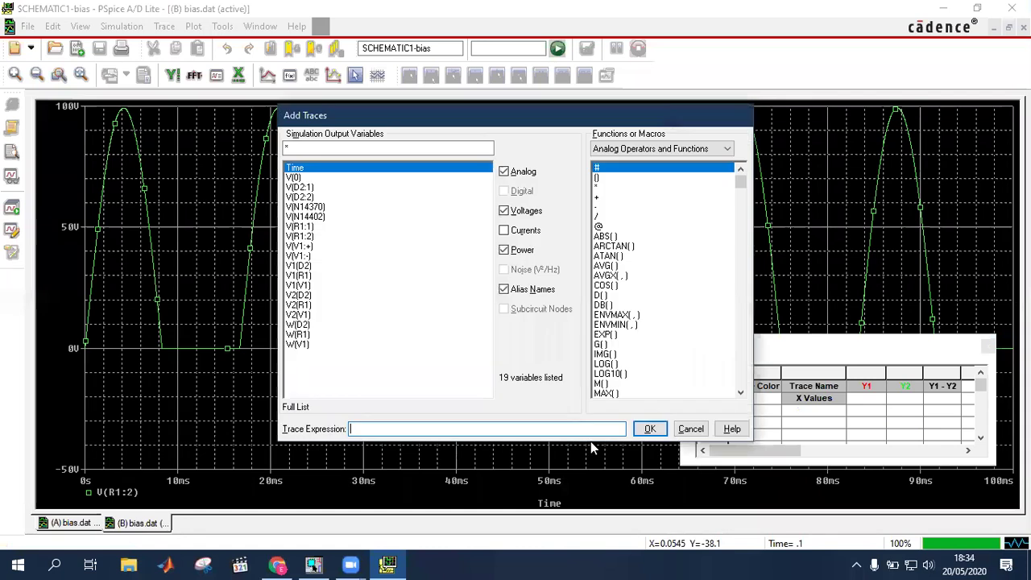
pyautogui.click(526, 213)
pyautogui.click(523, 230)
pyautogui.click(311, 189)
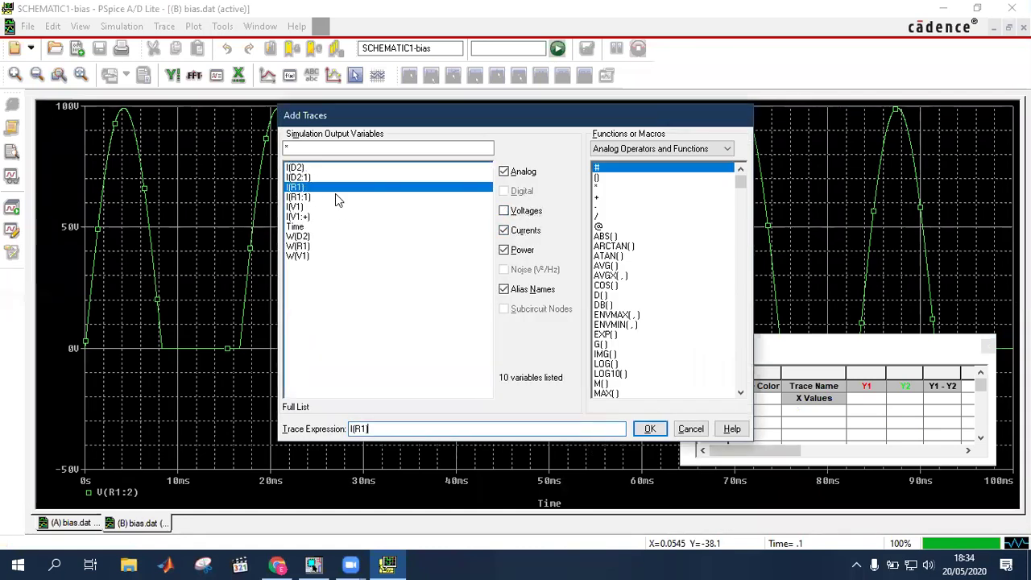
pyautogui.press('Return')
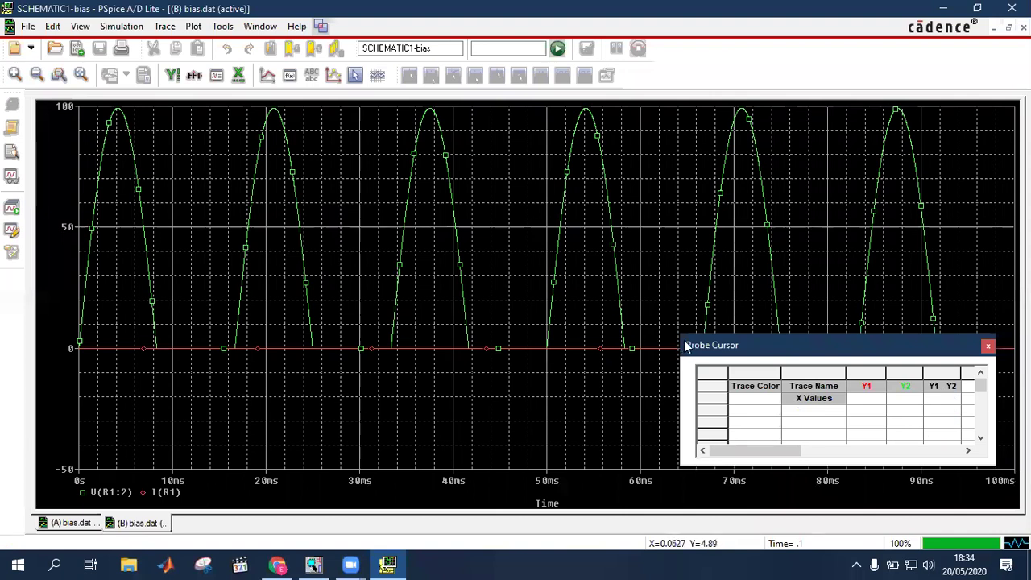
# Close the Probe Cursor window, restore the waveform window to a smaller size and widen it across nearly the whole screen.
pyautogui.moveTo(703, 348); pyautogui.dragTo(720, 374)
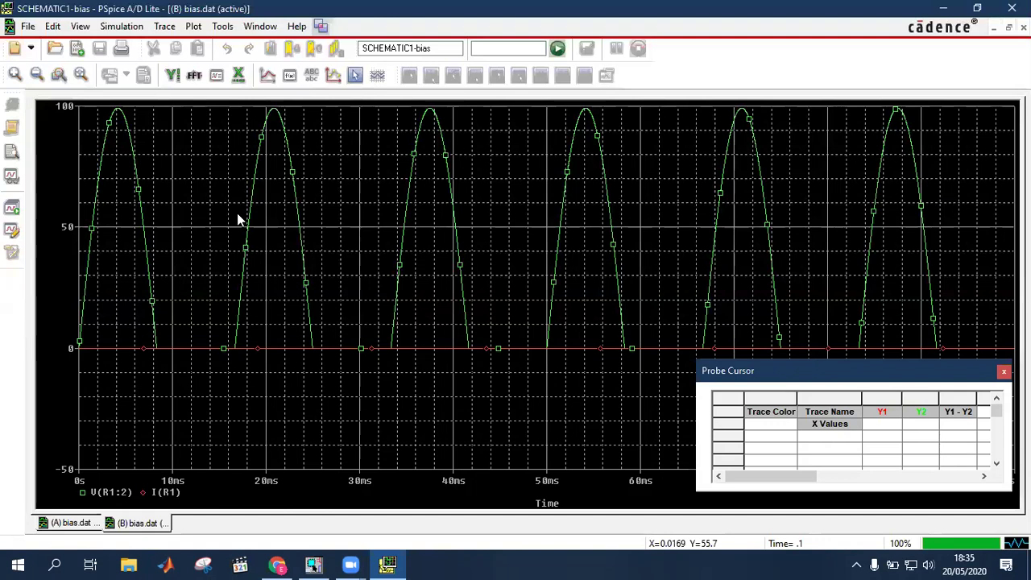
pyautogui.doubleClick(115, 10)
pyautogui.moveTo(115, 9); pyautogui.dragTo(115, 52)
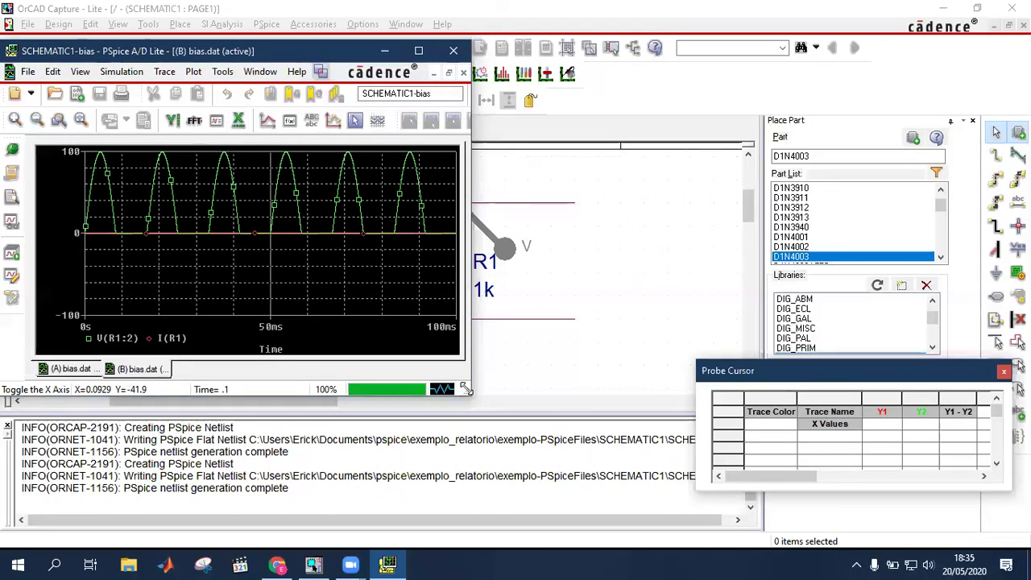
pyautogui.click(418, 51)
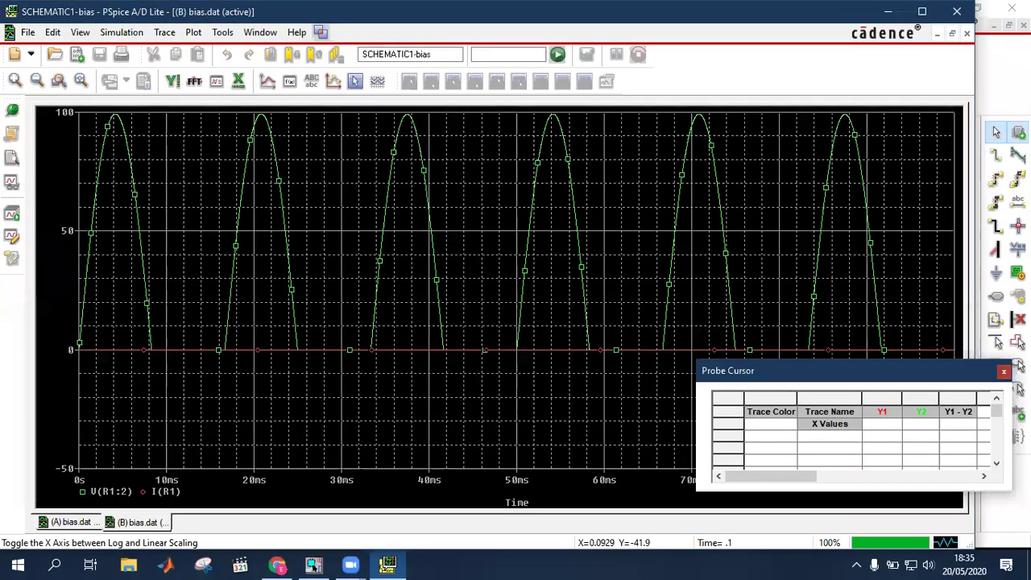
pyautogui.click(1003, 371)
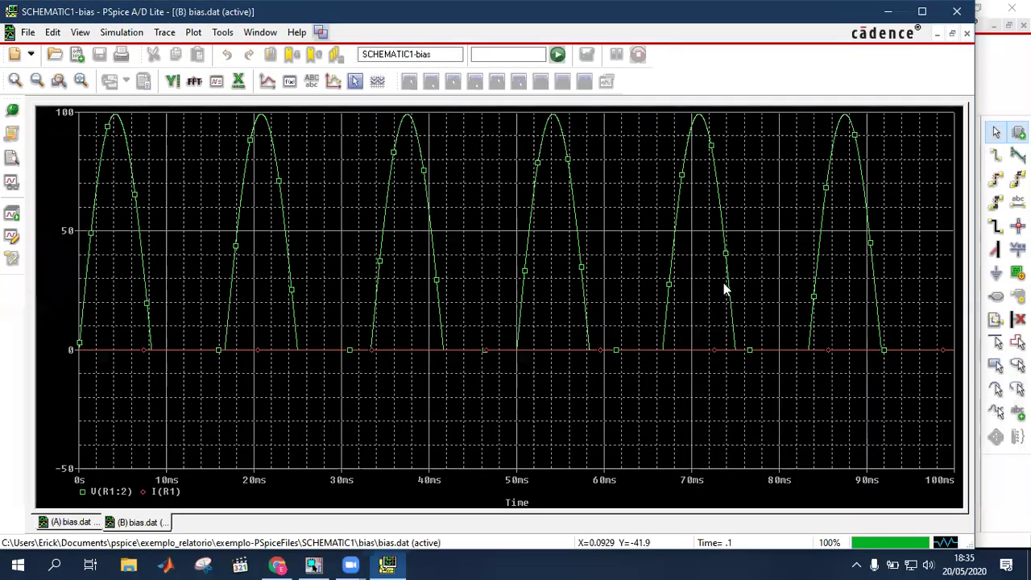
pyautogui.doubleClick(157, 20)
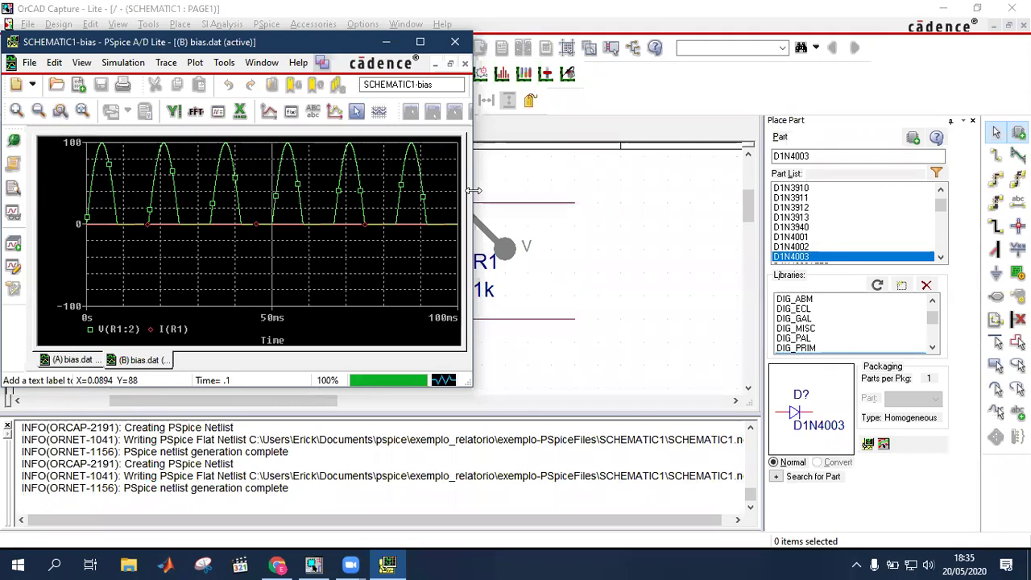
pyautogui.moveTo(474, 190); pyautogui.dragTo(1005, 190)
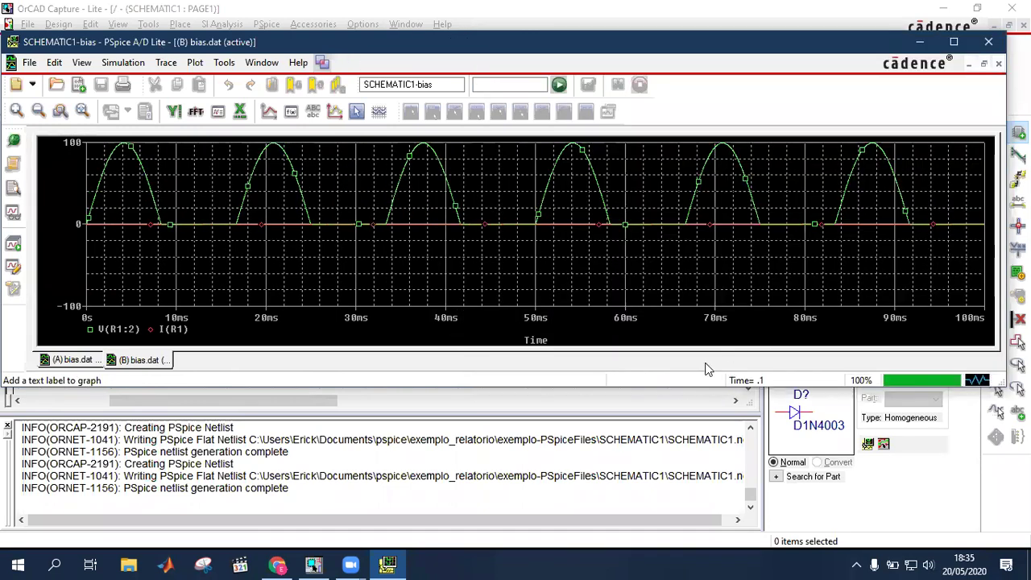
# Enlarge the waveform window vertically so the plot area is taller while the window stays unmaximized.
pyautogui.doubleClick(664, 389)
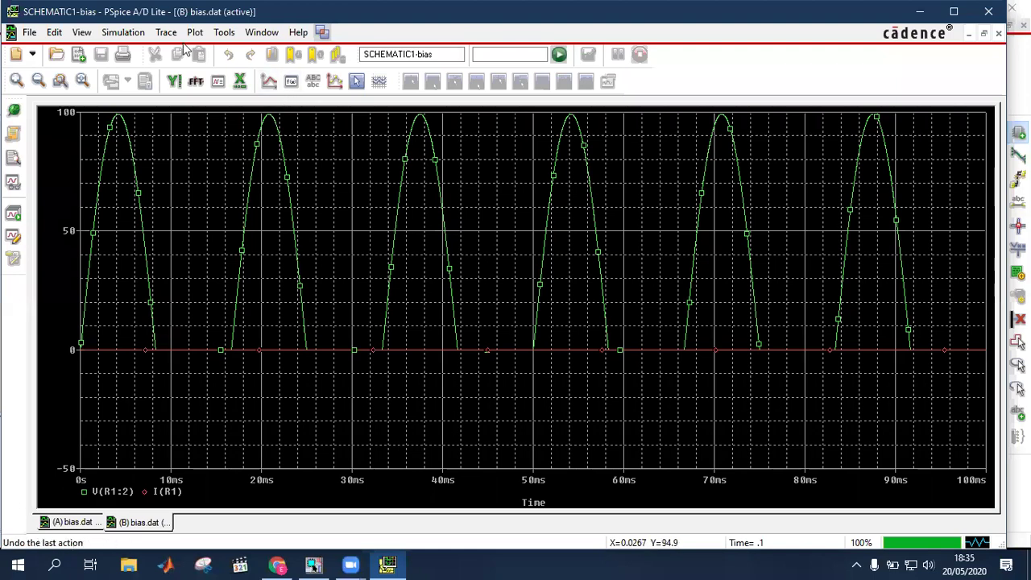
pyautogui.doubleClick(147, 17)
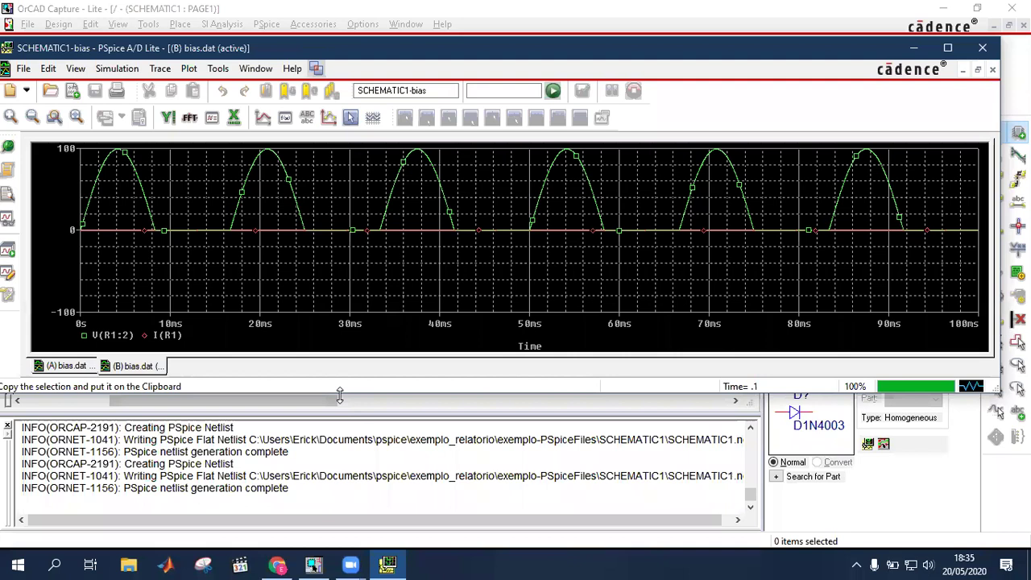
pyautogui.moveTo(340, 394); pyautogui.dragTo(337, 498)
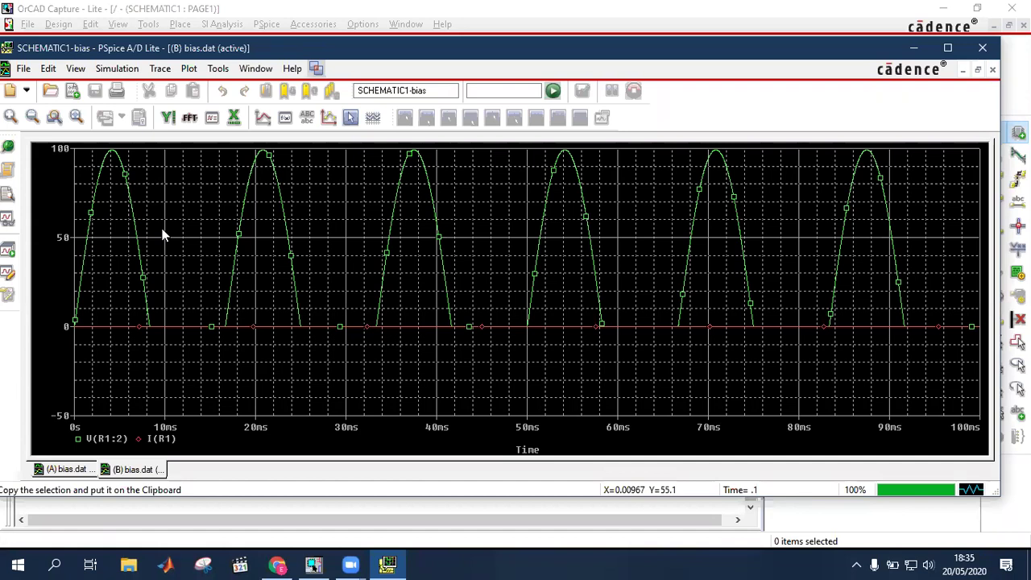
# Add a second Y axis to the plot and make it the active axis.
pyautogui.click(185, 70)
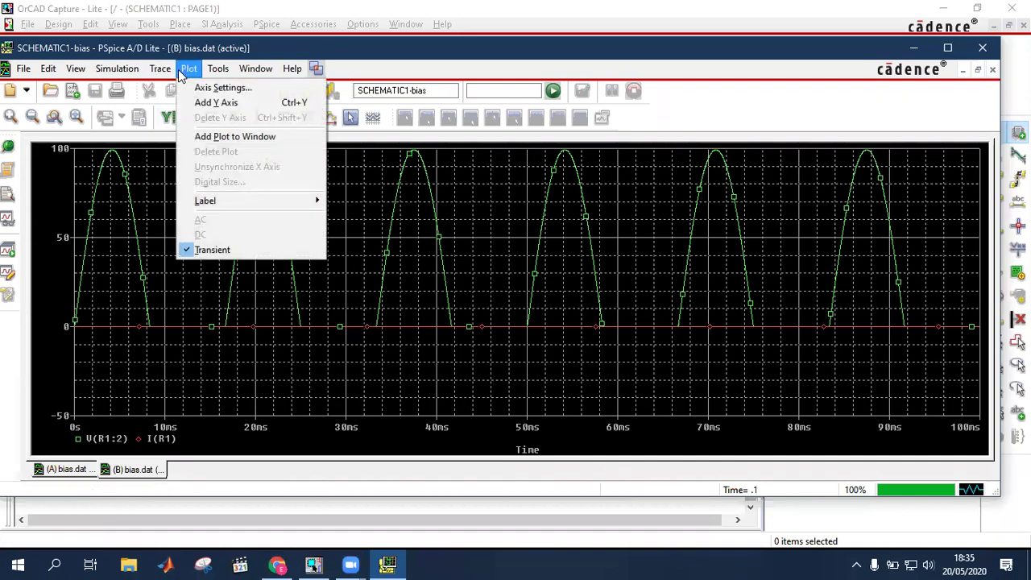
pyautogui.click(215, 104)
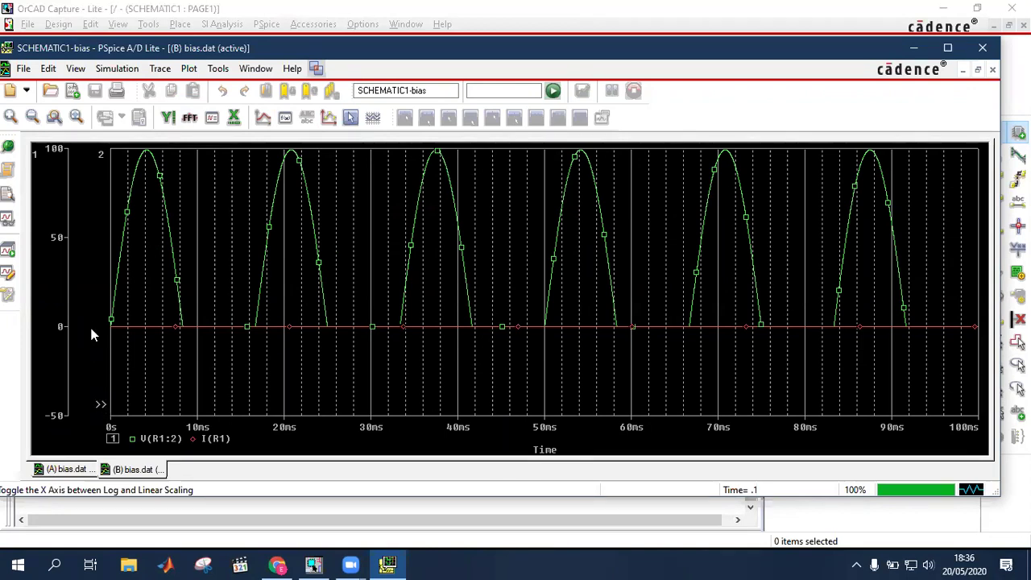
pyautogui.click(57, 390)
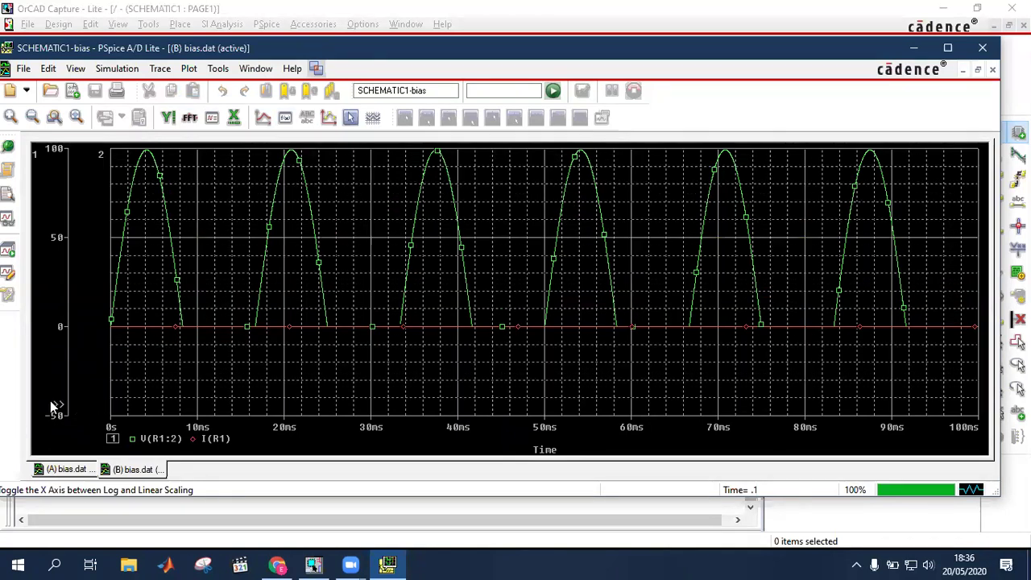
pyautogui.click(99, 404)
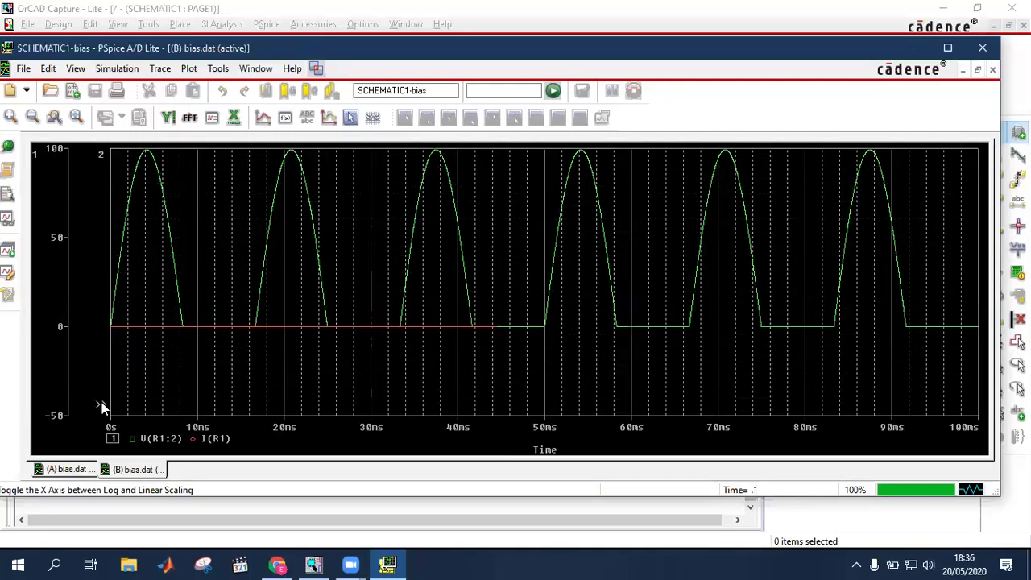
# Move the I(R1) trace from the first Y axis to the second one by cutting and re-adding it.
pyautogui.click(216, 439)
pyautogui.press('Delete')
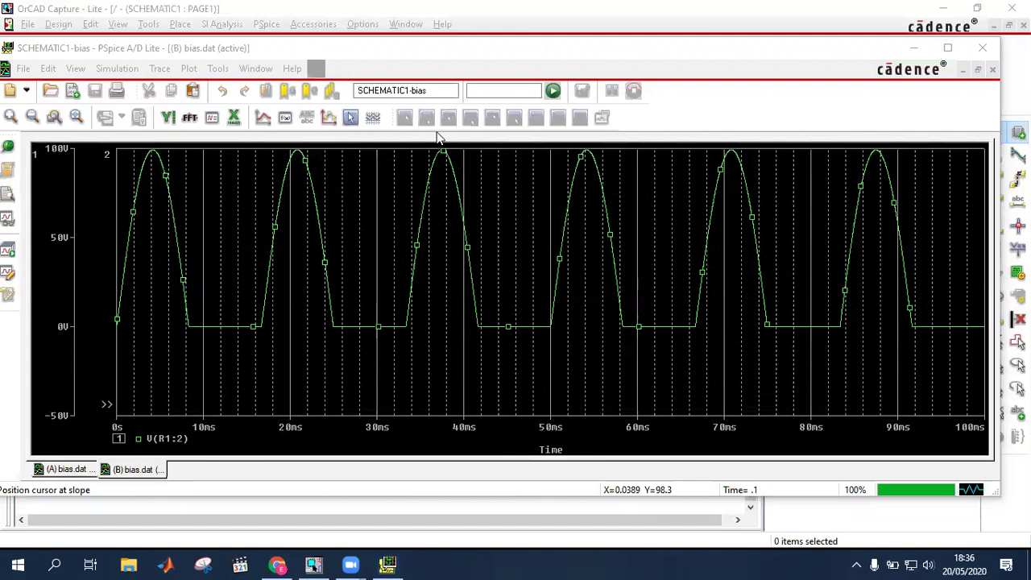
pyautogui.click(325, 367)
pyautogui.hotkey('ctrl', 'z')
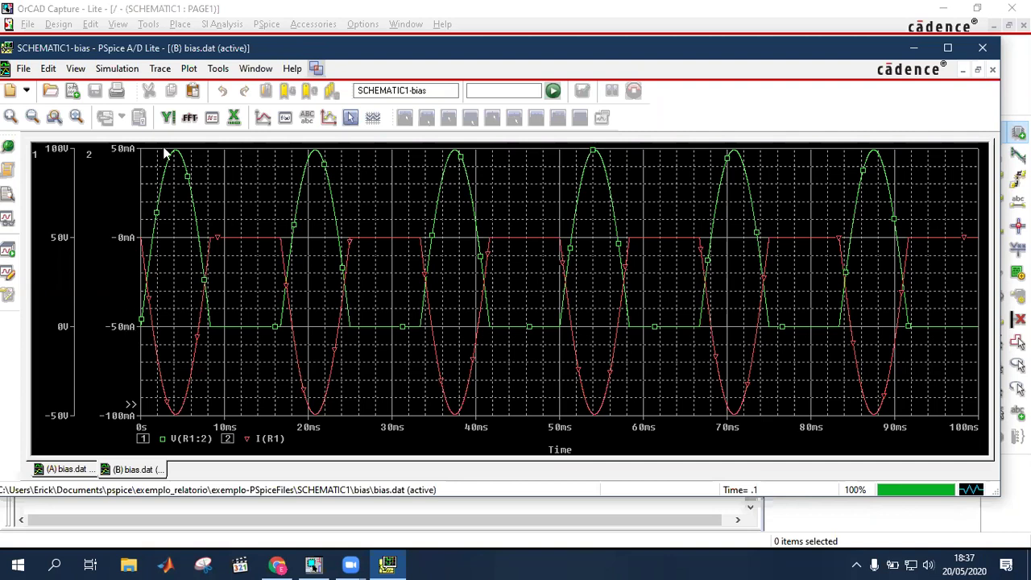
# Add a second plot to the window and move the I(R1) trace from the lower plot into it.
pyautogui.click(189, 69)
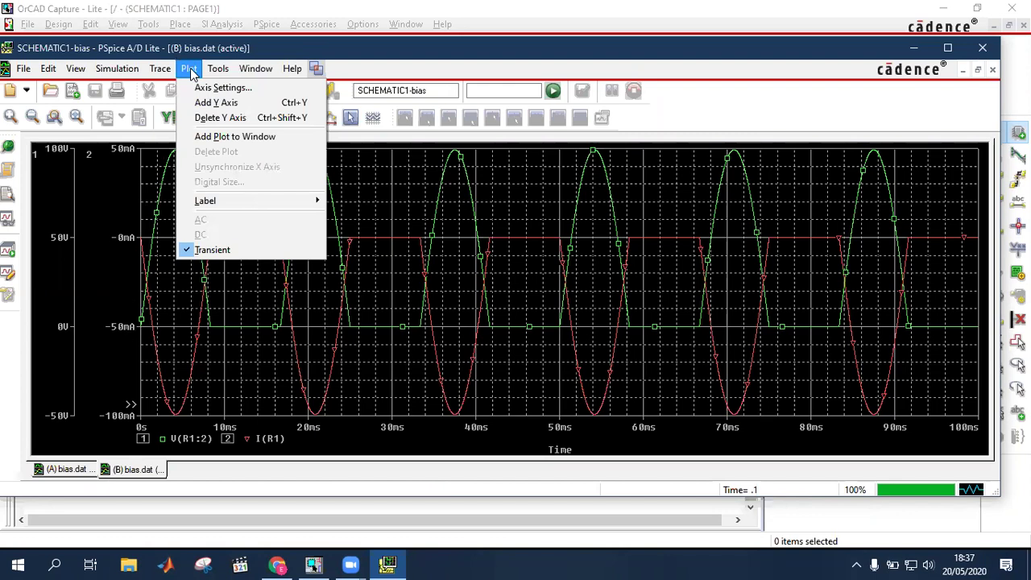
pyautogui.click(252, 137)
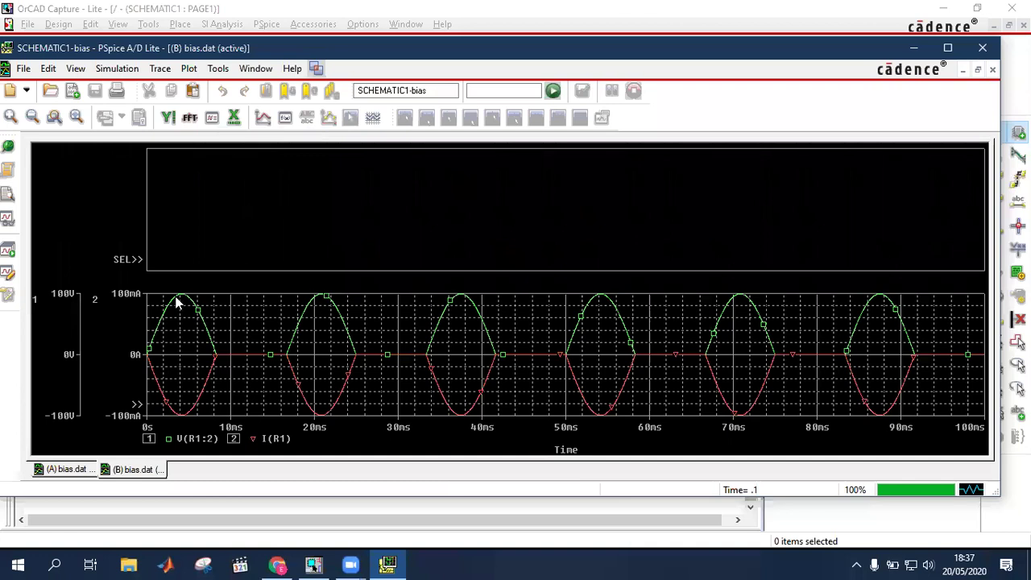
pyautogui.click(276, 438)
pyautogui.press('Delete')
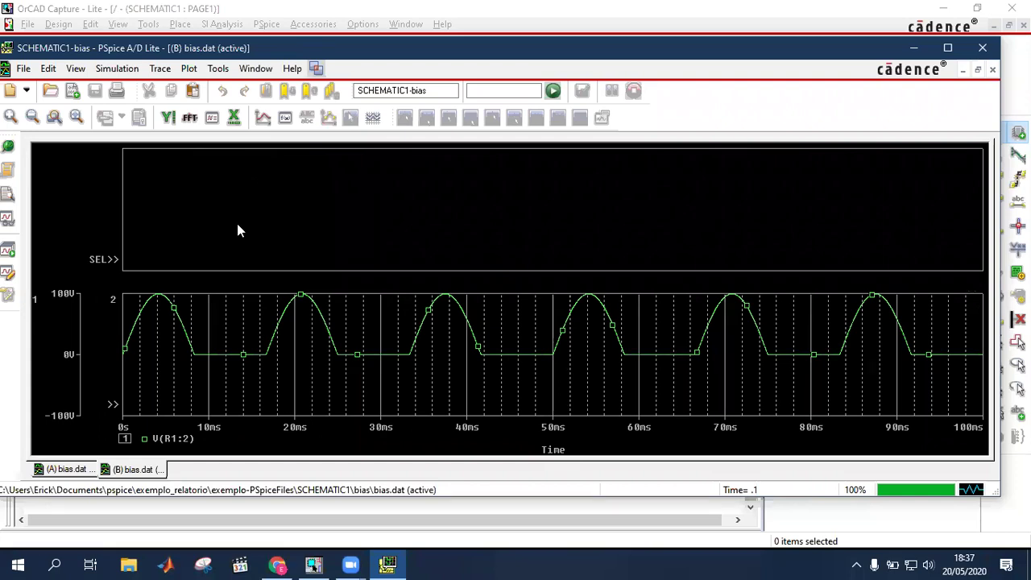
pyautogui.hotkey('ctrl', 'z')
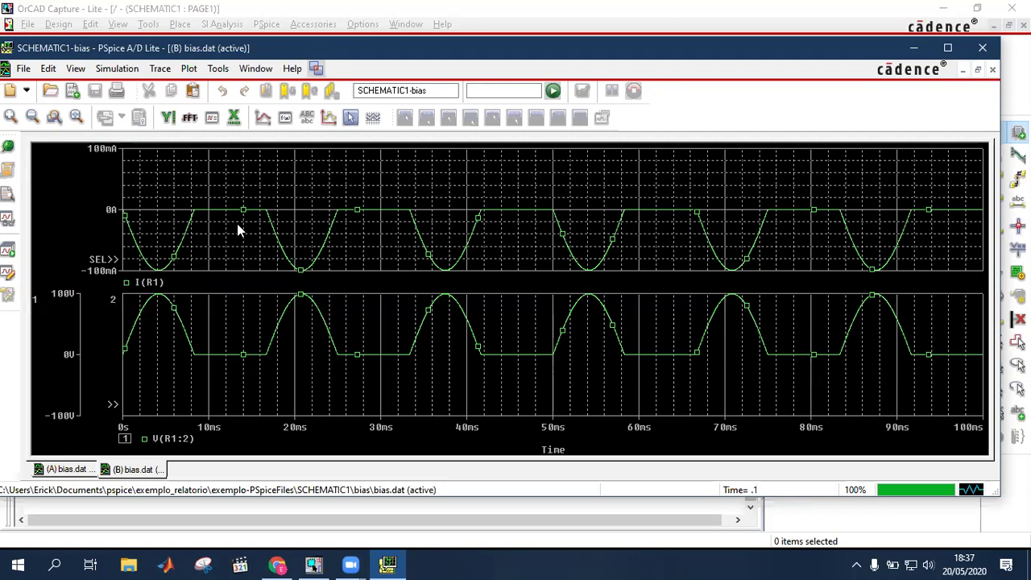
# Switch to the example report in Google Docs and examine item a), its Figure 2 waveform and the caption.
pyautogui.click(916, 49)
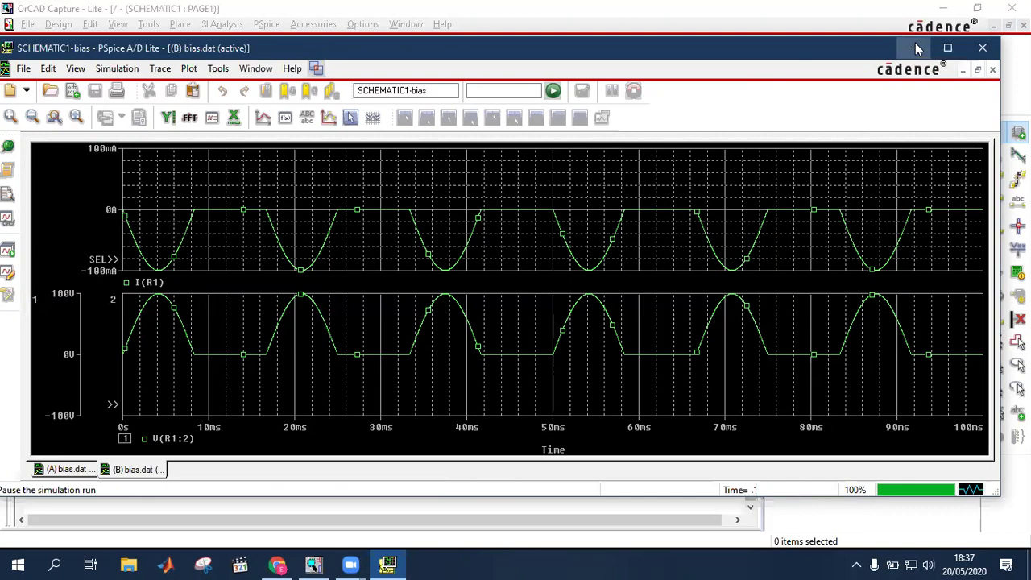
pyautogui.hotkey('alt', 'Tab')
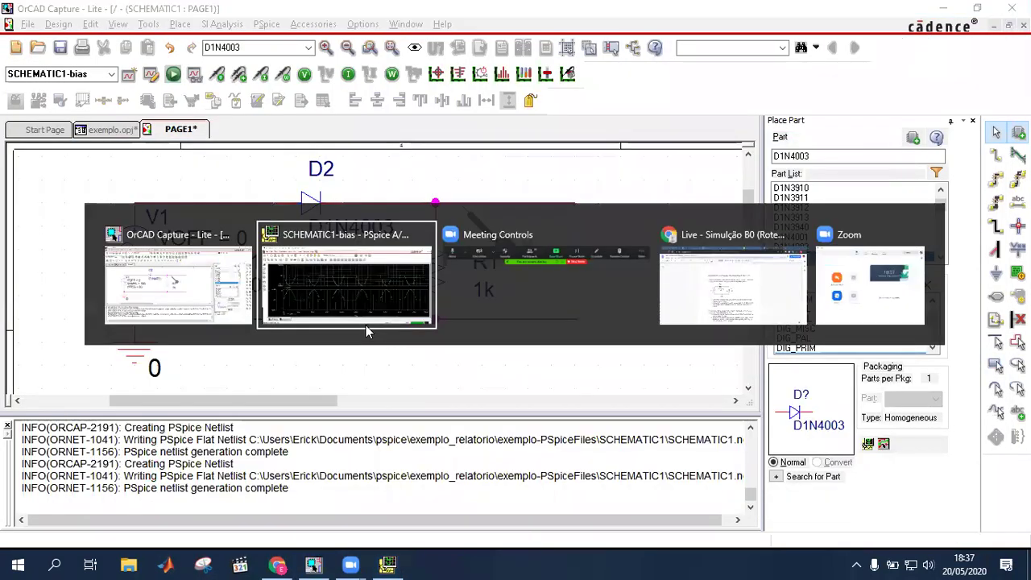
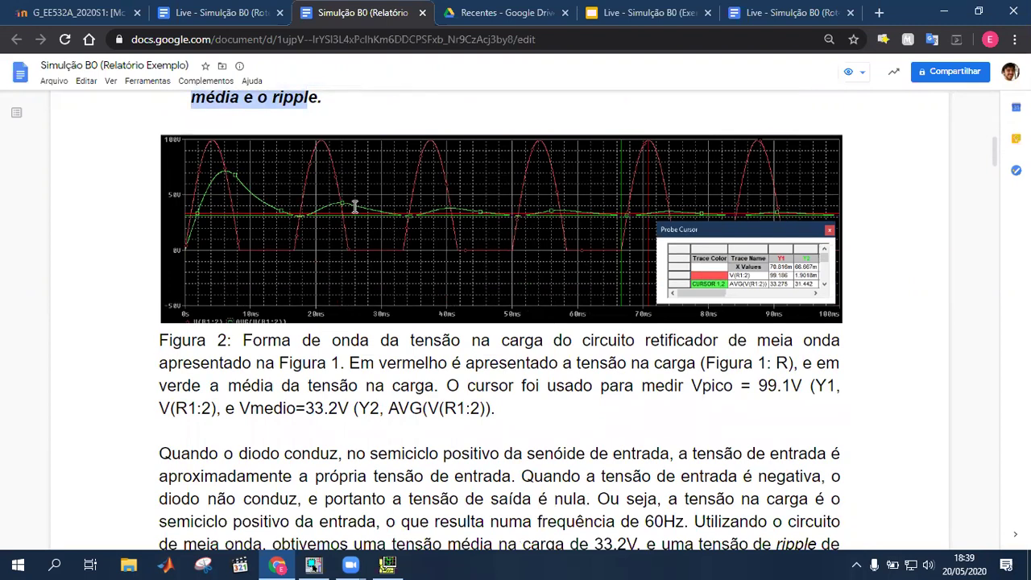
pyautogui.scroll(2, 355, 206)
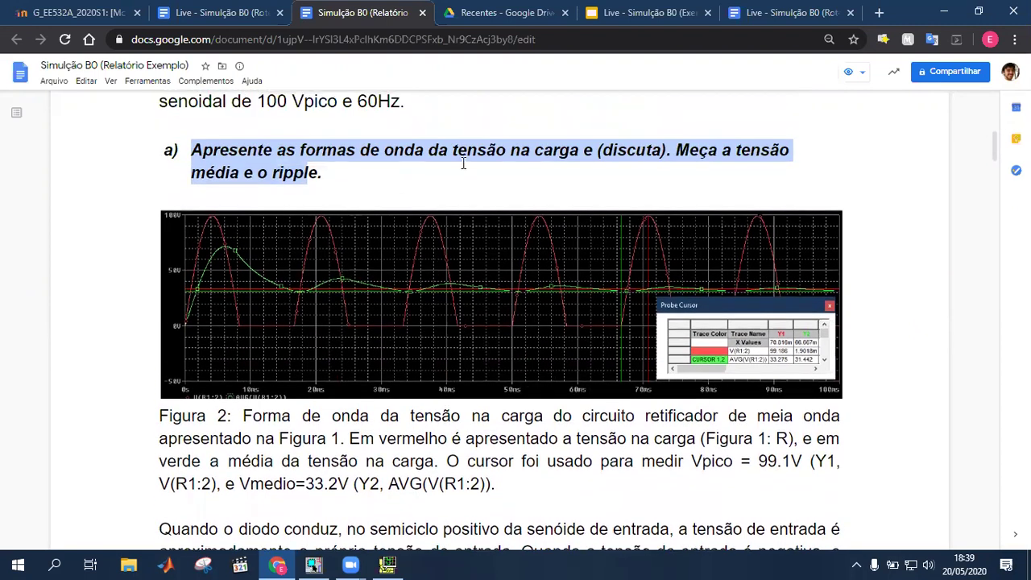
pyautogui.scroll(-2, 448, 240)
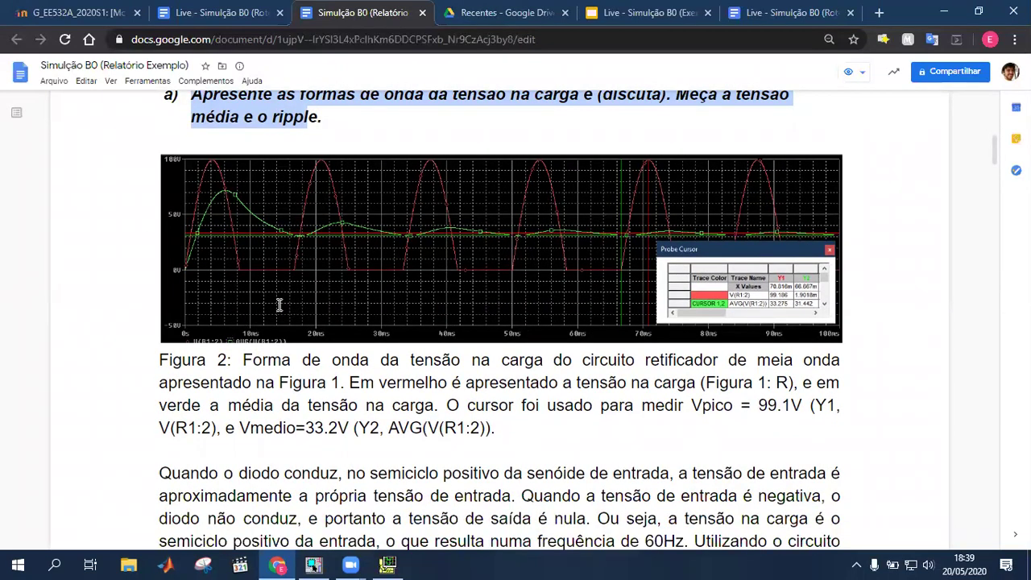
pyautogui.click(691, 251)
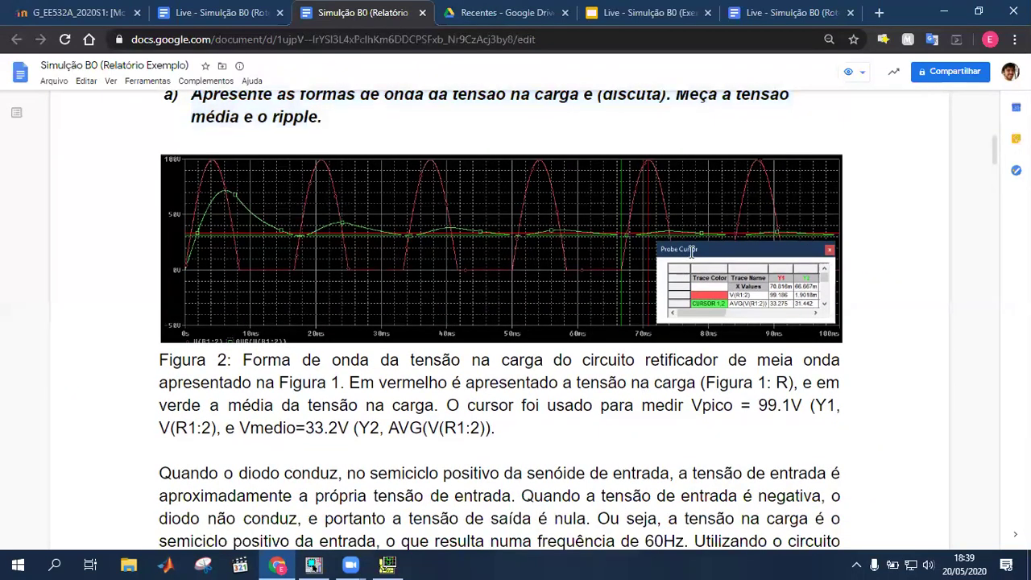
pyautogui.click(341, 385)
pyautogui.write('.')
# Return to PSpice A/D and delete the upper plot with the current trace, keeping the V(R1:2) plot.
pyautogui.hotkey('alt', 'Tab')
pyautogui.press('Tab')
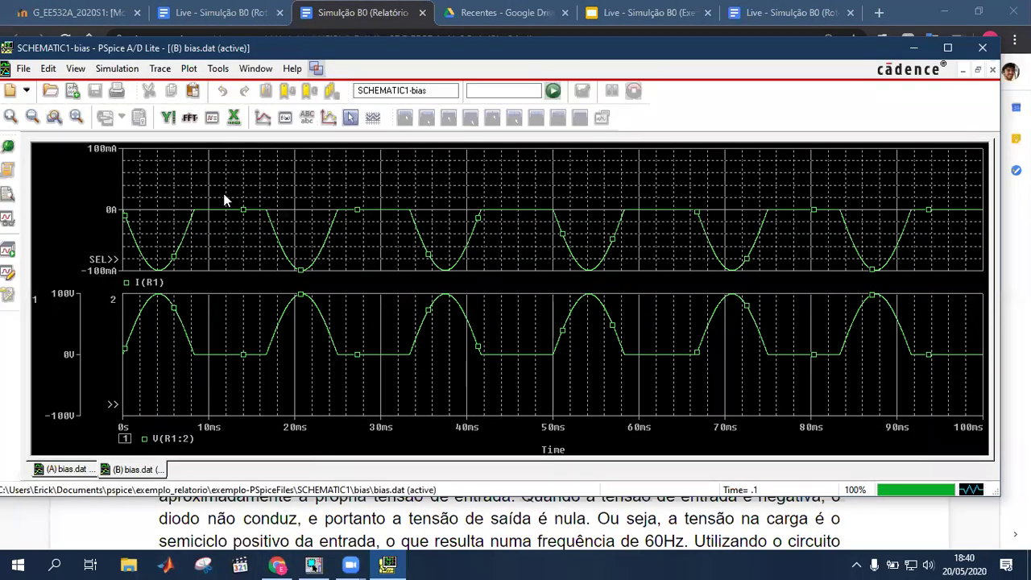
pyautogui.click(255, 70)
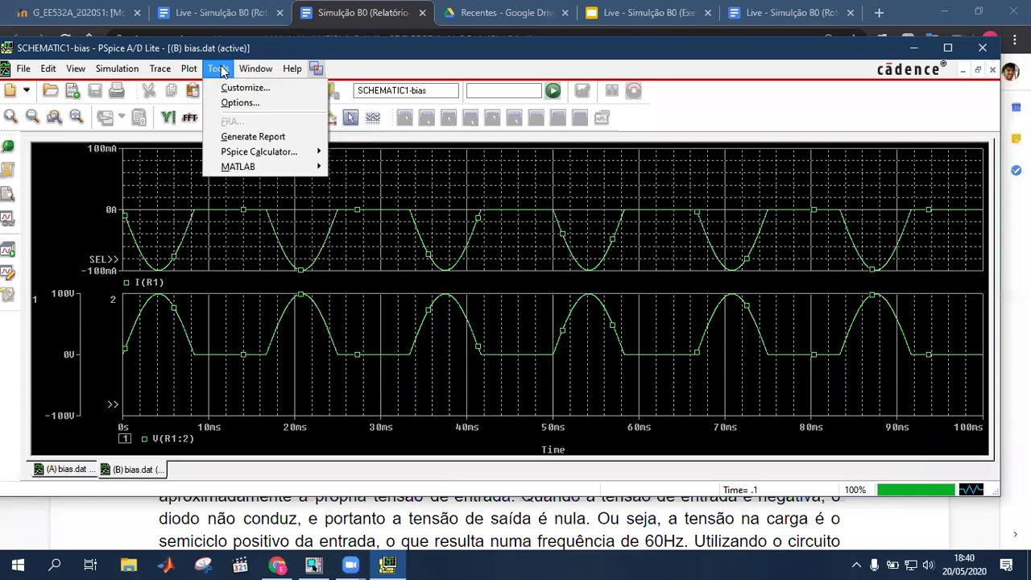
pyautogui.moveTo(189, 71)
pyautogui.click(215, 152)
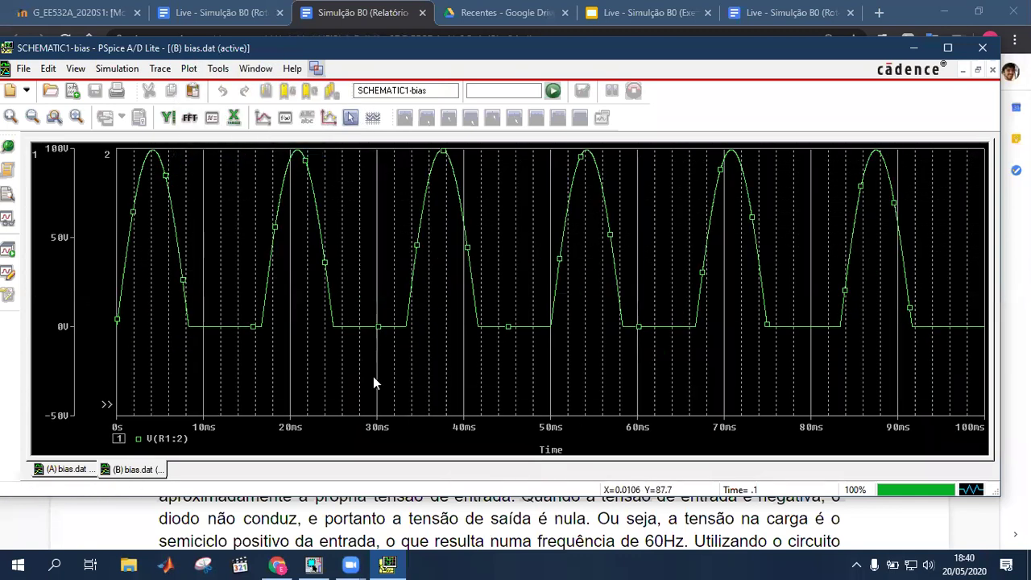
# Enable the probe cursors and place cursor 1 on the third peak of V(R1:2), at about 37.6 ms.
pyautogui.click(351, 119)
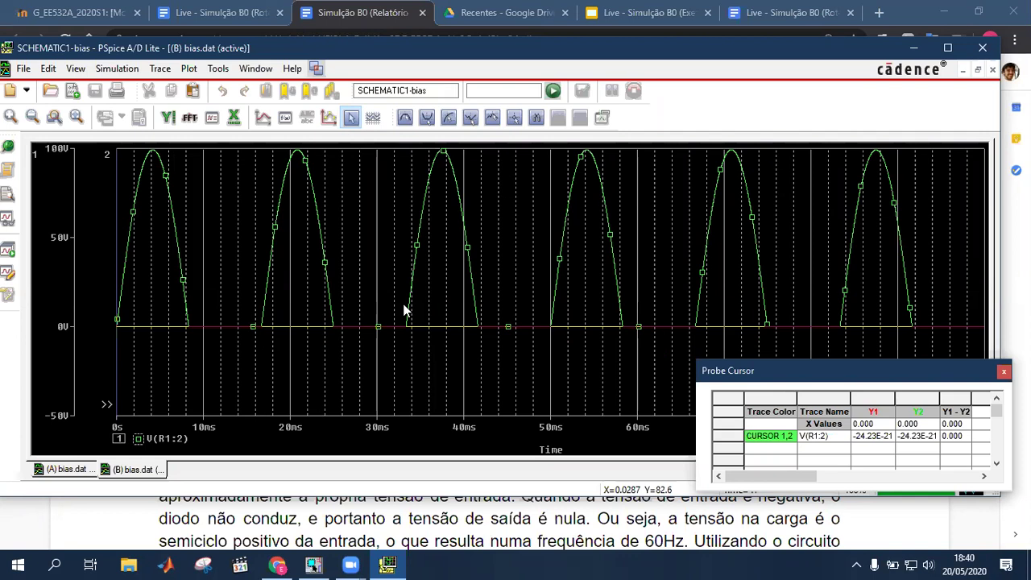
pyautogui.click(434, 181)
pyautogui.moveTo(438, 184); pyautogui.dragTo(443, 184)
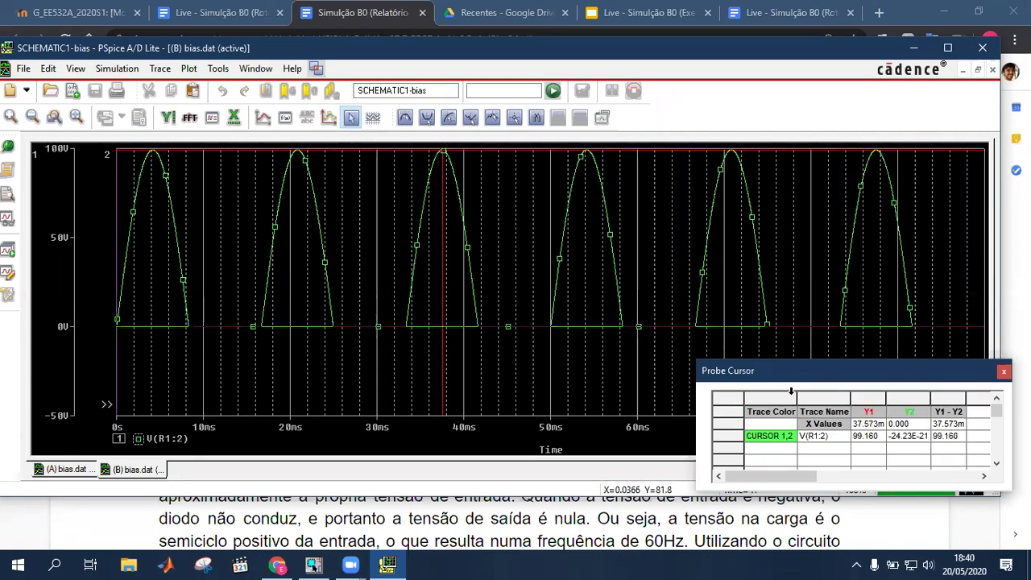
# Reposition the Probe Cursor window over the lower part of the plot, beyond about the 60 ms mark.
pyautogui.moveTo(860, 370); pyautogui.dragTo(822, 320)
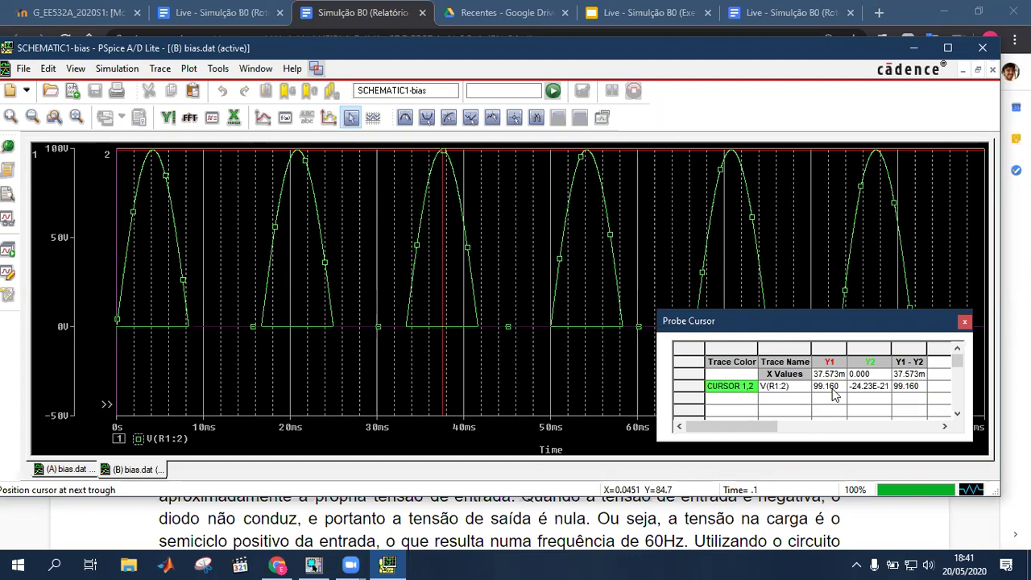
pyautogui.moveTo(780, 327); pyautogui.dragTo(625, 252)
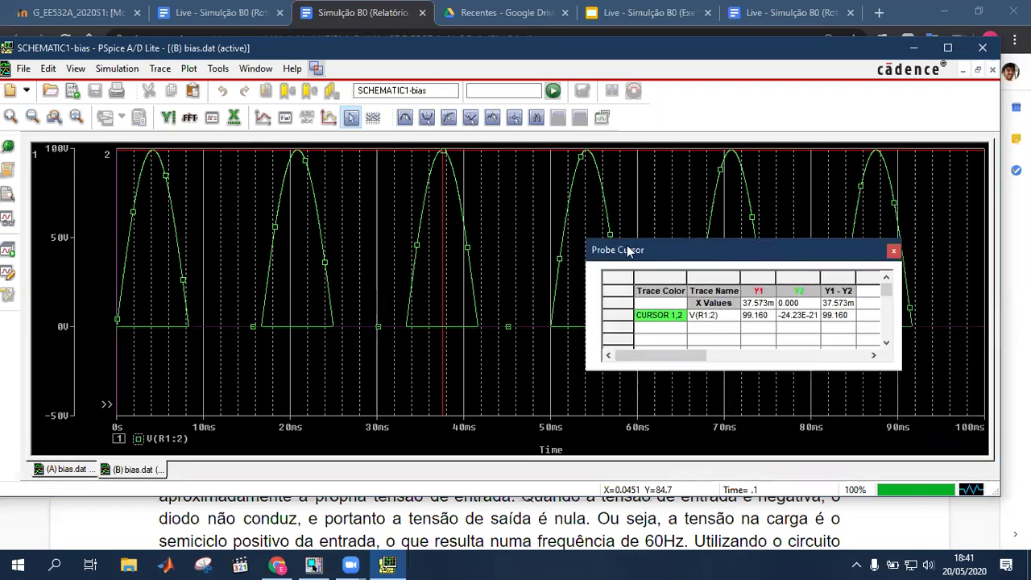
pyautogui.moveTo(554, 302); pyautogui.dragTo(791, 295)
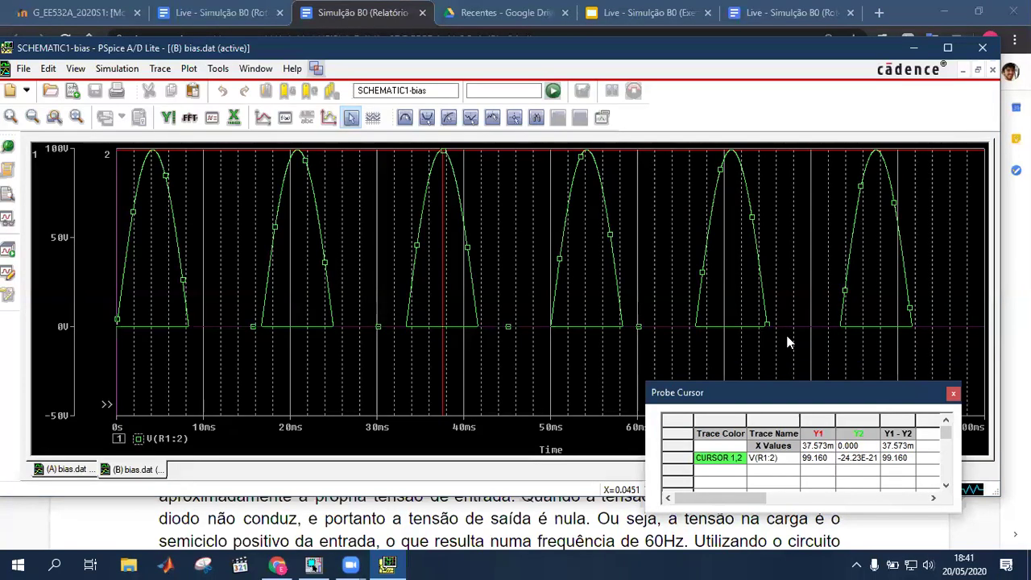
pyautogui.moveTo(789, 384); pyautogui.dragTo(794, 308)
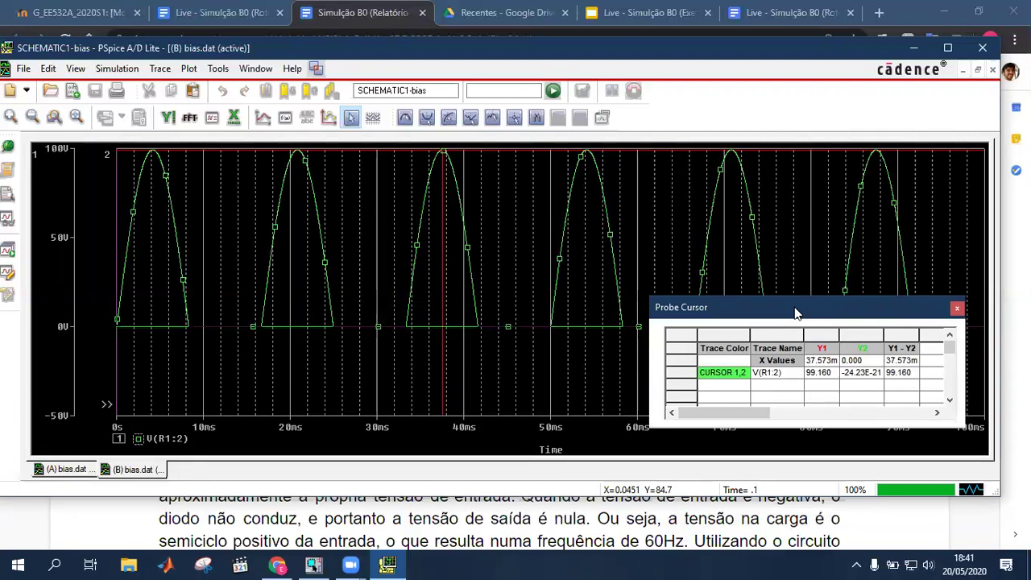
pyautogui.moveTo(795, 307); pyautogui.dragTo(790, 301)
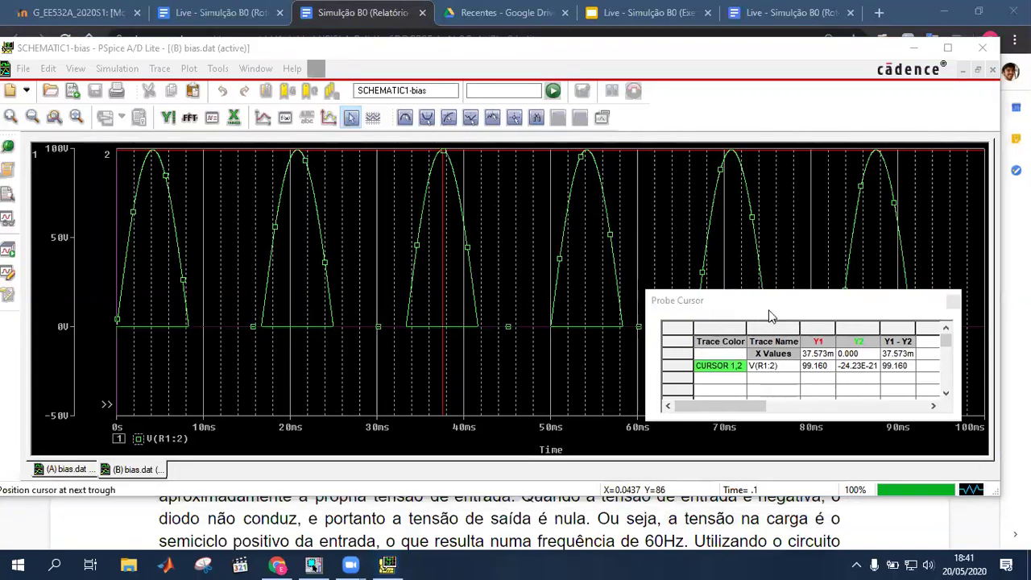
pyautogui.click(766, 305)
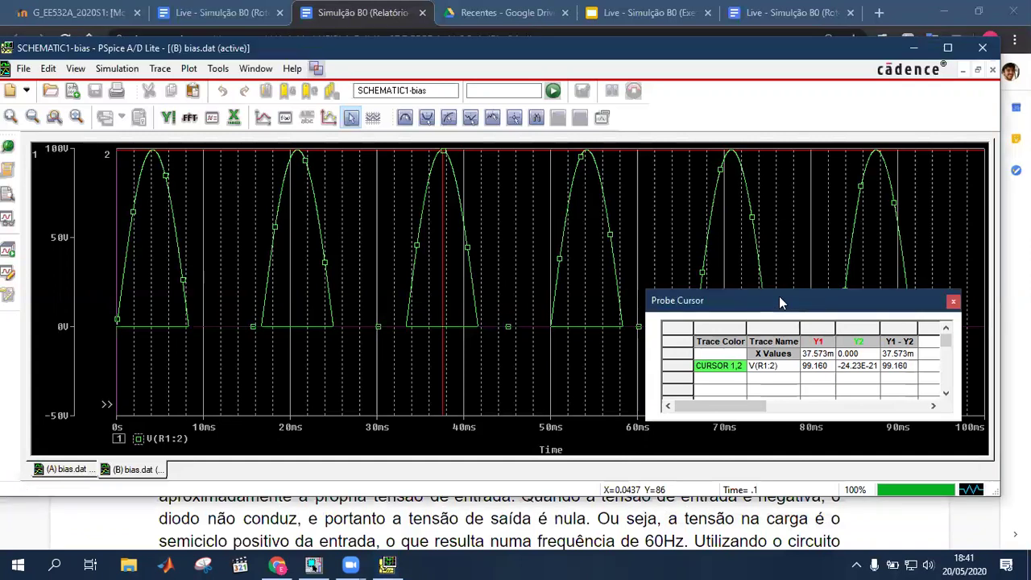
pyautogui.moveTo(780, 299); pyautogui.dragTo(781, 299)
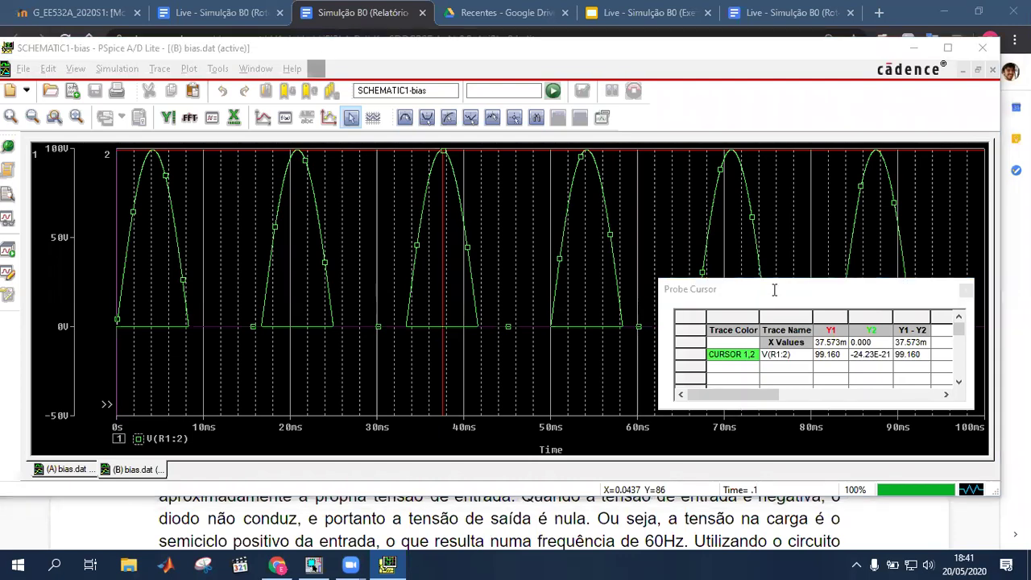
# Check the cursor measurements described in the example report's Figure 2 caption, returning to the waveform window.
pyautogui.hotkey('alt', 'Tab')
pyautogui.scroll(-1, 489, 374)
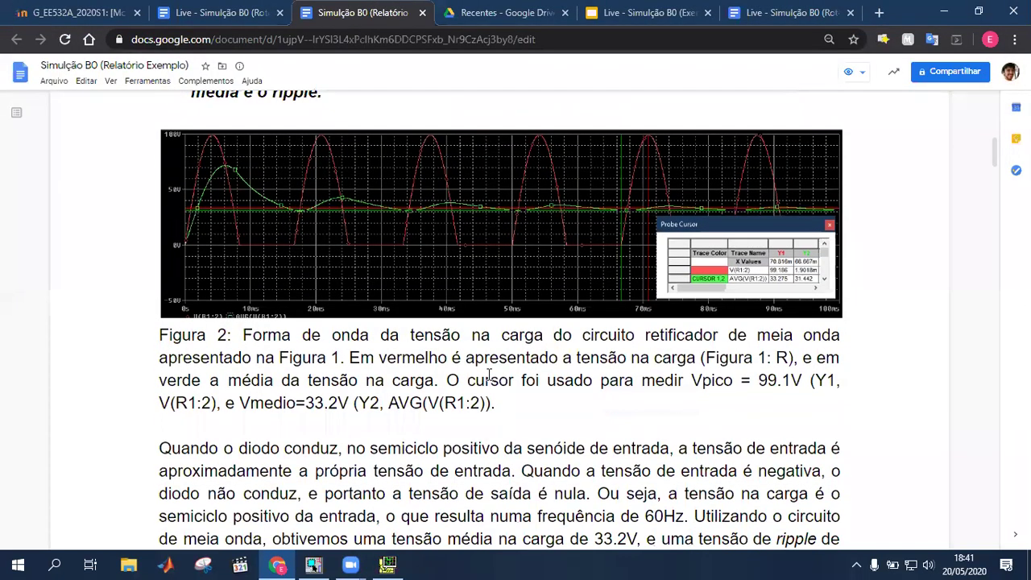
pyautogui.hotkey('alt', 'Tab')
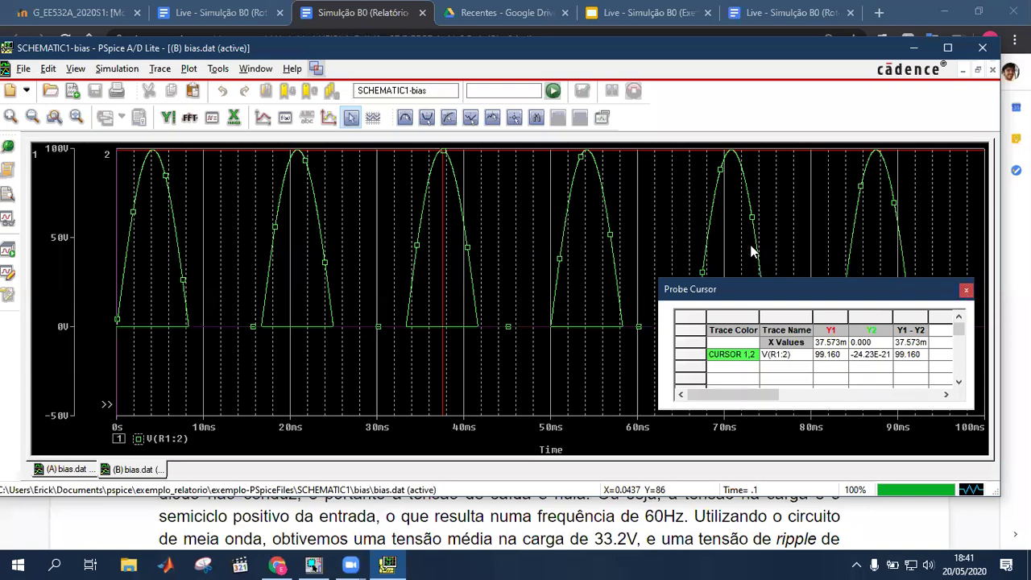
# Duplicate the V(R1:2) trace in the same plot by copying and pasting it.
pyautogui.click(165, 440)
pyautogui.click(179, 442)
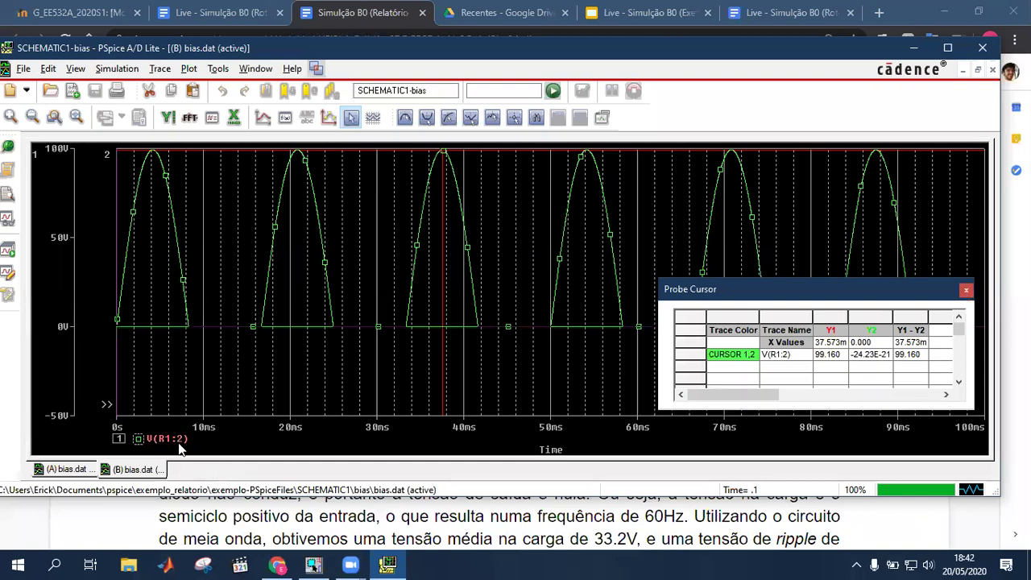
pyautogui.hotkey('ctrl', 'c')
pyautogui.hotkey('ctrl', 'v')
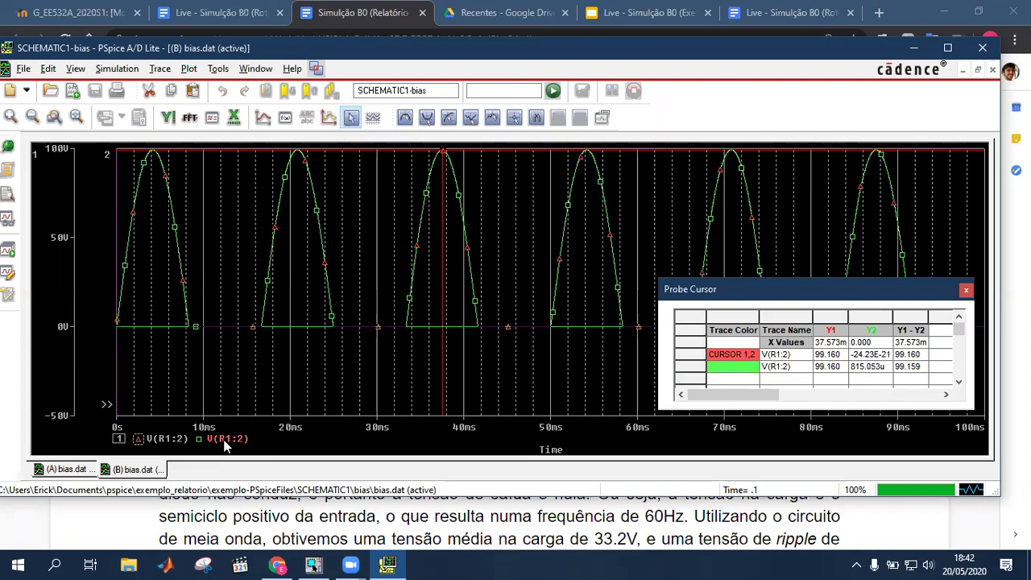
# Change the duplicated V(R1:2) trace's expression to AVG(V(R1:2)) to plot the average load voltage.
pyautogui.doubleClick(226, 440)
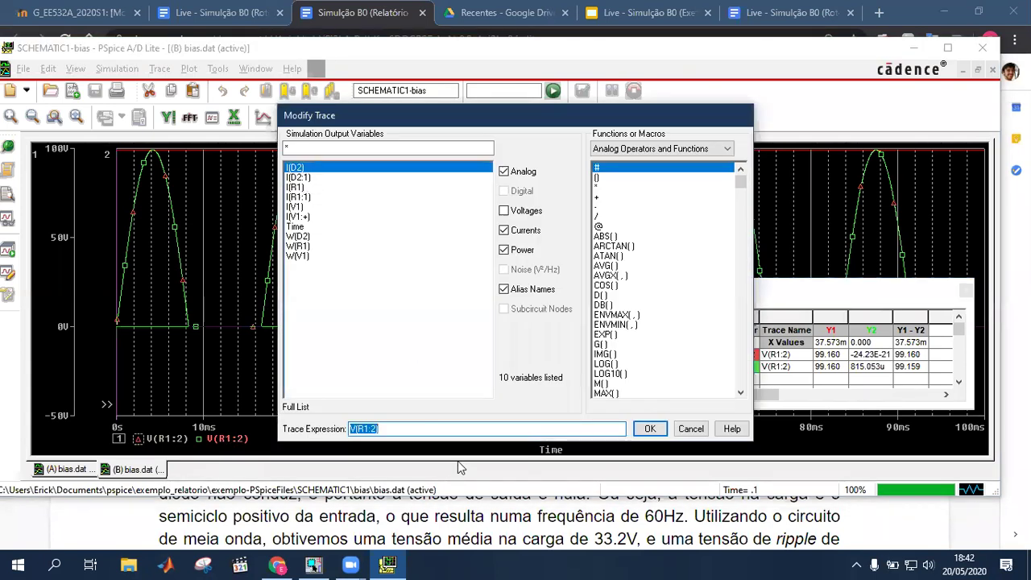
pyautogui.click(415, 430)
pyautogui.press('Home')
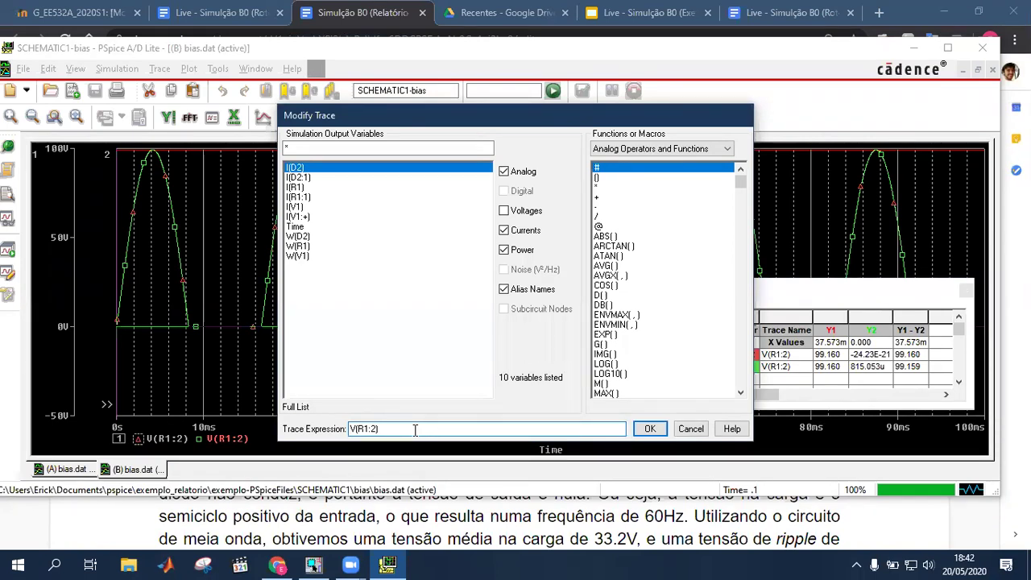
pyautogui.write('AVG(')
pyautogui.press('End')
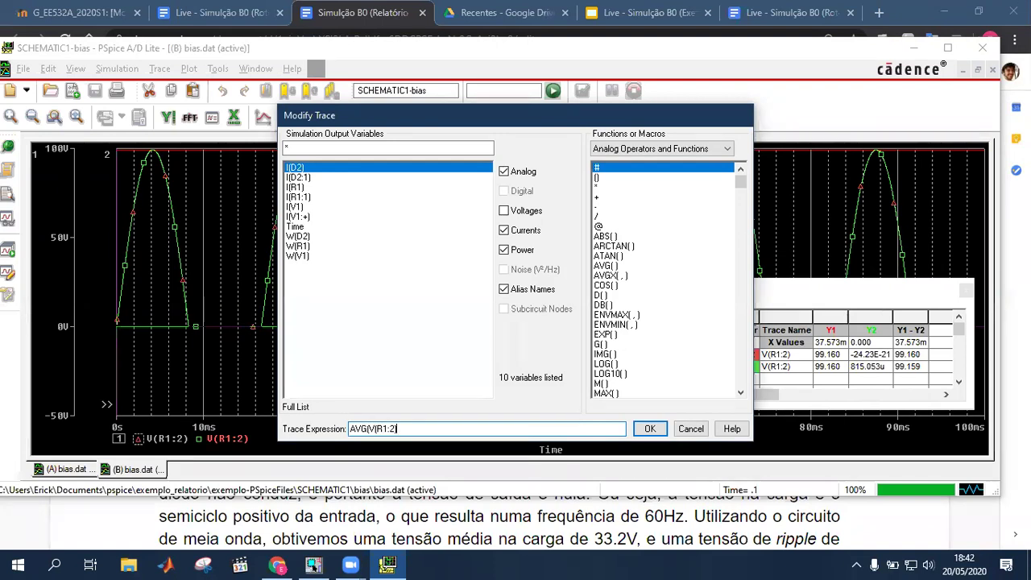
pyautogui.write(')')
pyautogui.press('Return')
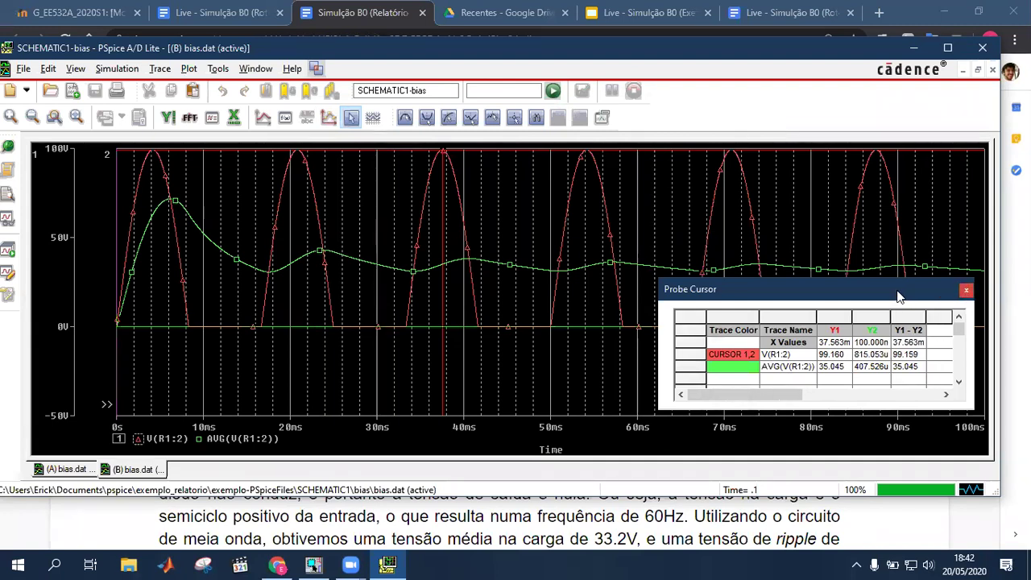
# Move the Probe Cursor window lower, clear of the curves, and place both cursors at about 95.65 ms.
pyautogui.moveTo(900, 296); pyautogui.dragTo(861, 348)
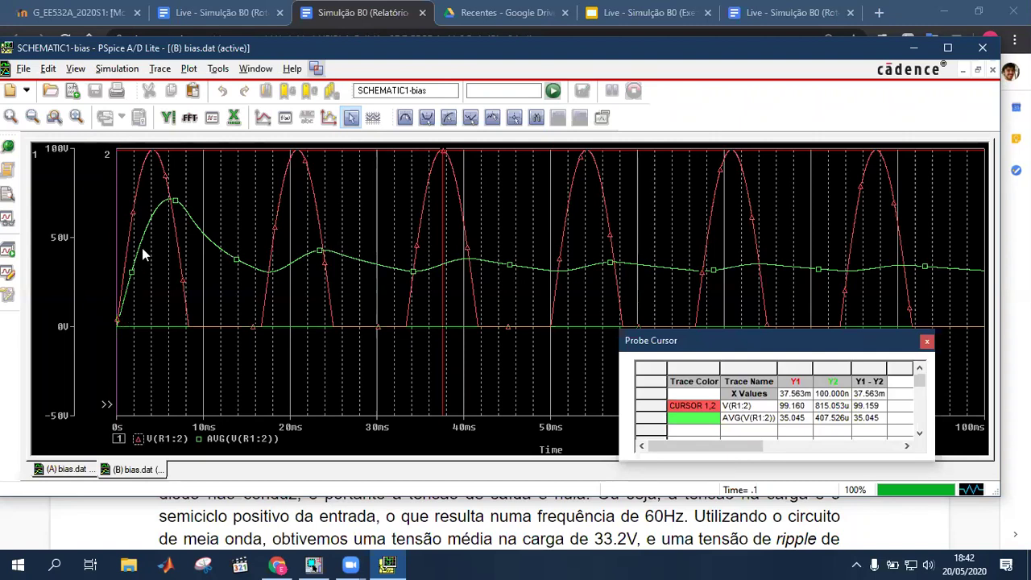
pyautogui.click(839, 278)
pyautogui.moveTo(818, 272); pyautogui.dragTo(946, 274)
pyautogui.rightClick(946, 275)
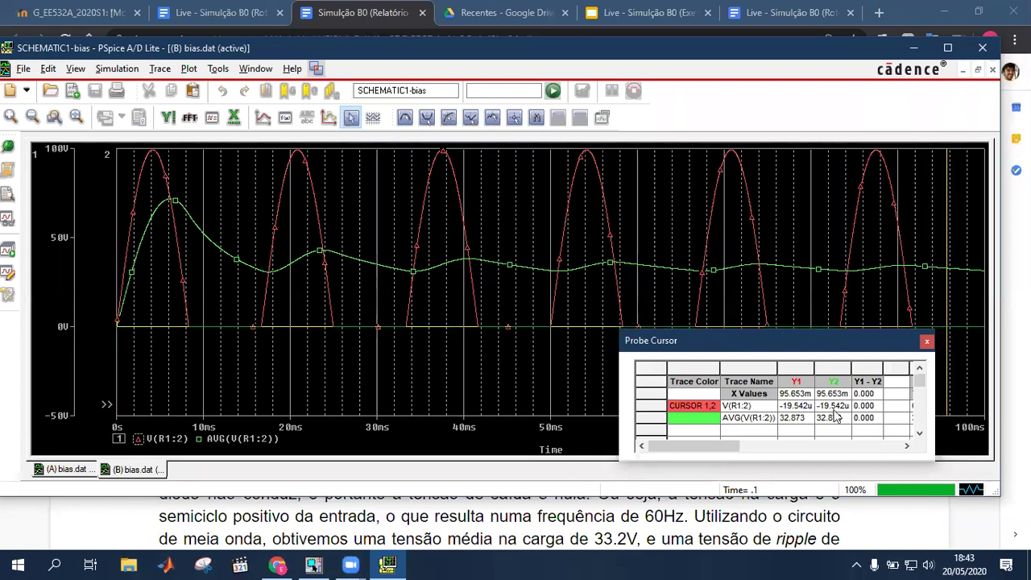
# Switch to the example report in Chrome and read Figure 2's caption and the discussion of load voltage, average and ripple.
pyautogui.hotkey('alt', 'Tab')
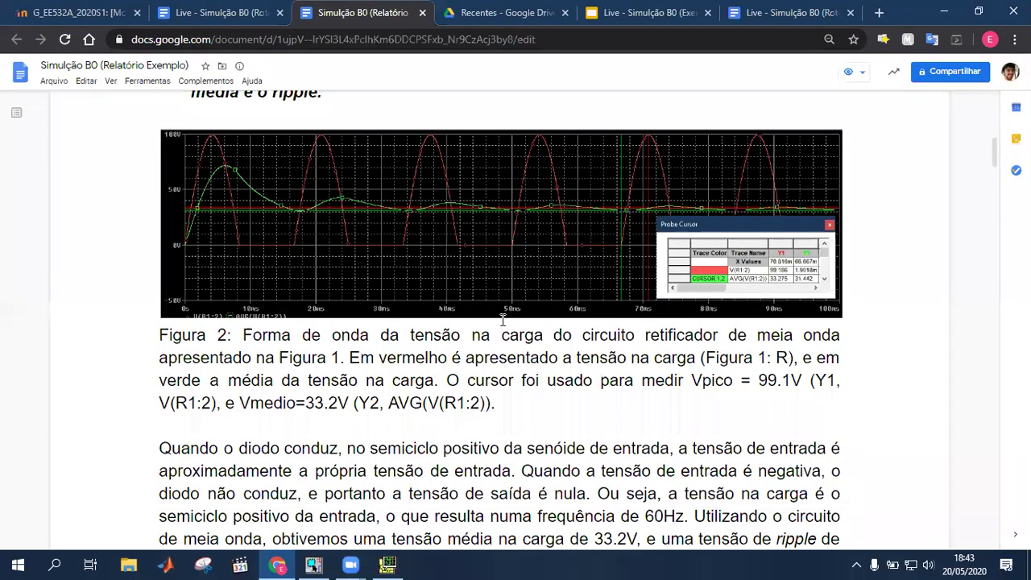
pyautogui.scroll(-2, 386, 385)
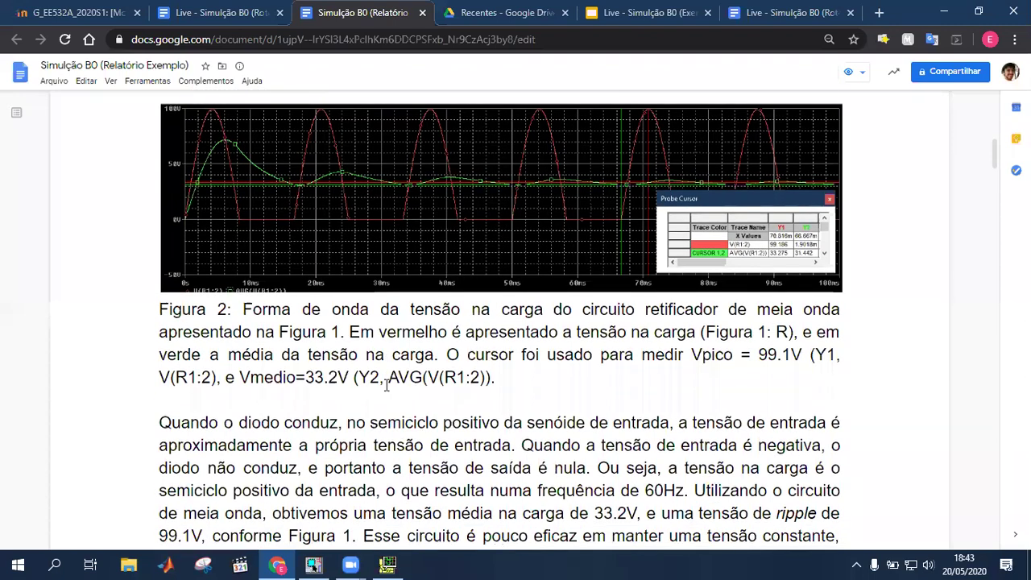
pyautogui.scroll(-2, 386, 385)
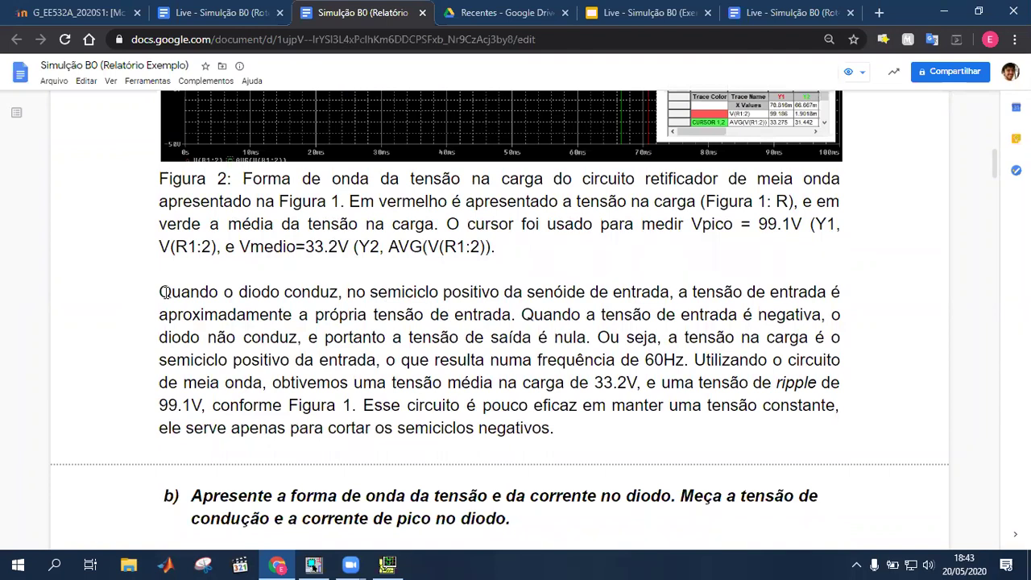
pyautogui.moveTo(164, 292); pyautogui.dragTo(666, 289)
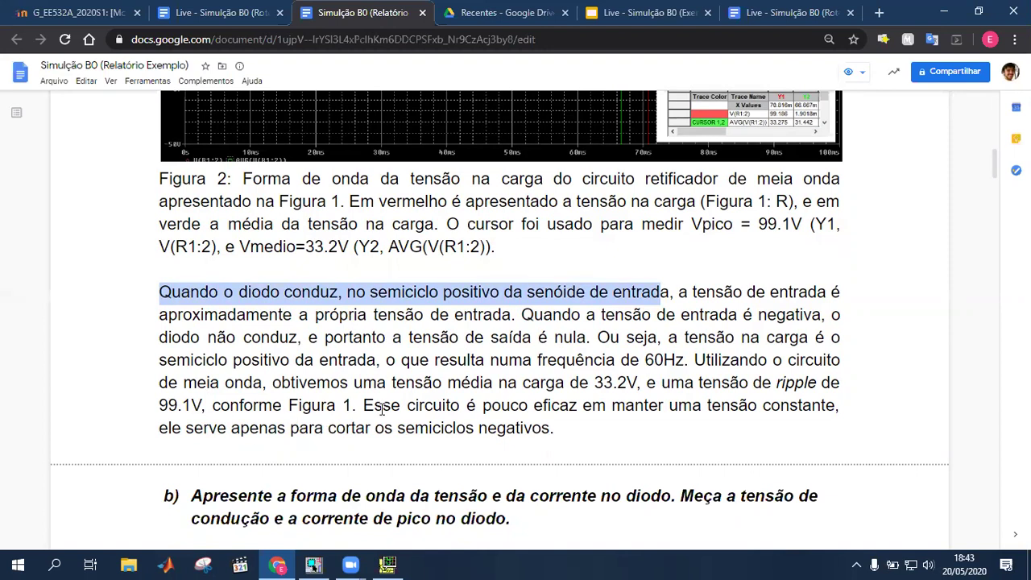
pyautogui.moveTo(364, 405); pyautogui.dragTo(477, 405)
pyautogui.keyDown('shift'); pyautogui.click(557, 420); pyautogui.keyUp('shift')
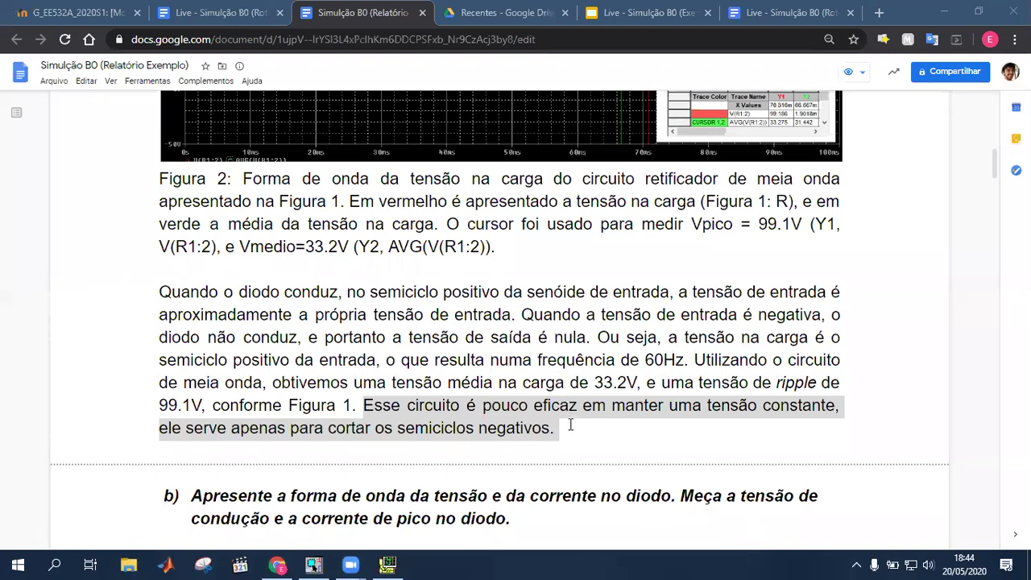
pyautogui.click(661, 361)
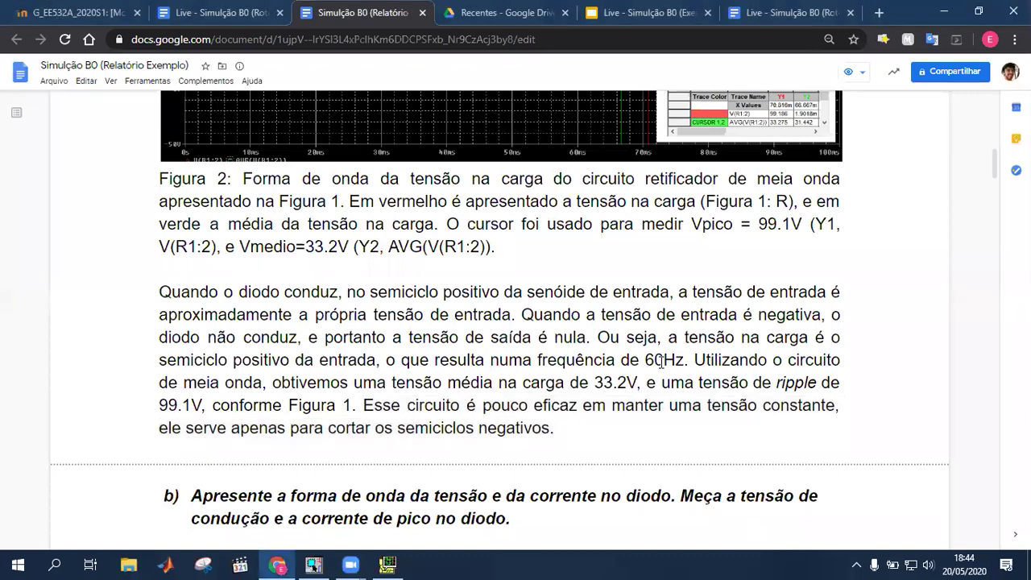
pyautogui.scroll(2, 660, 362)
pyautogui.scroll(1, 523, 242)
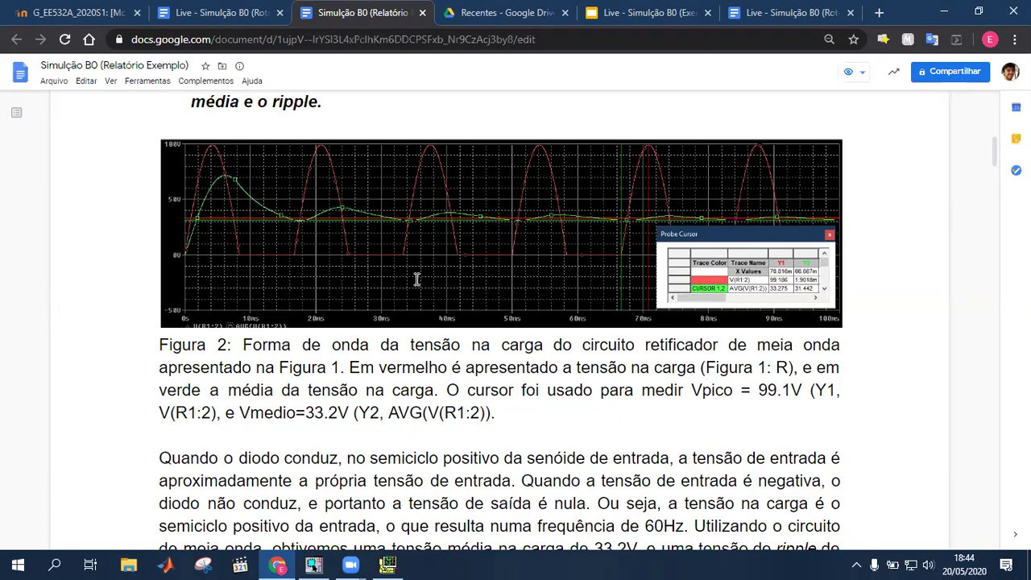
# Read item b of the example report, covering the Figure 4 caption and the discussion of diode conduction voltage, reverse voltage and peak current.
pyautogui.scroll(-6, 416, 278)
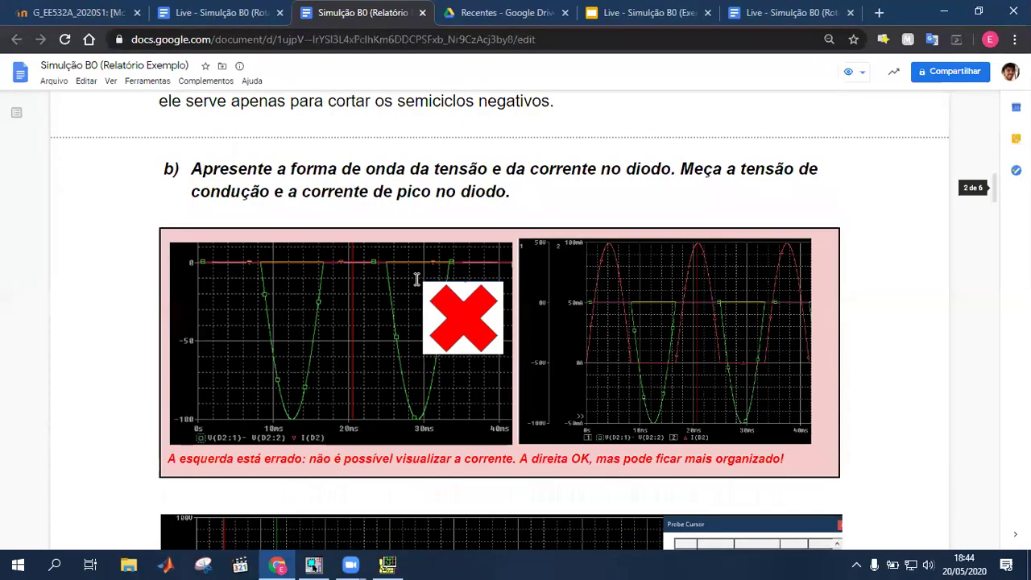
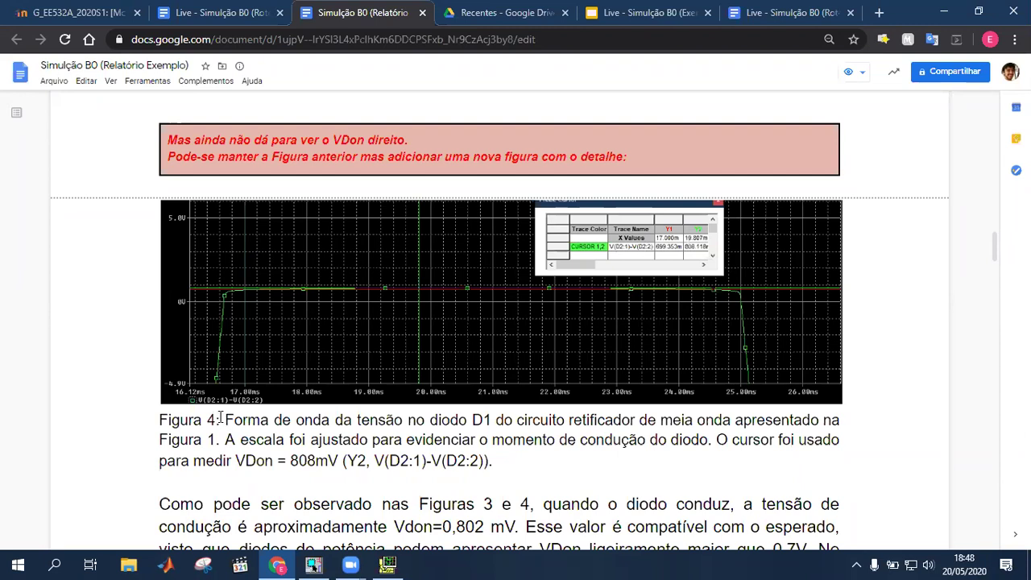
pyautogui.moveTo(225, 418); pyautogui.dragTo(268, 419)
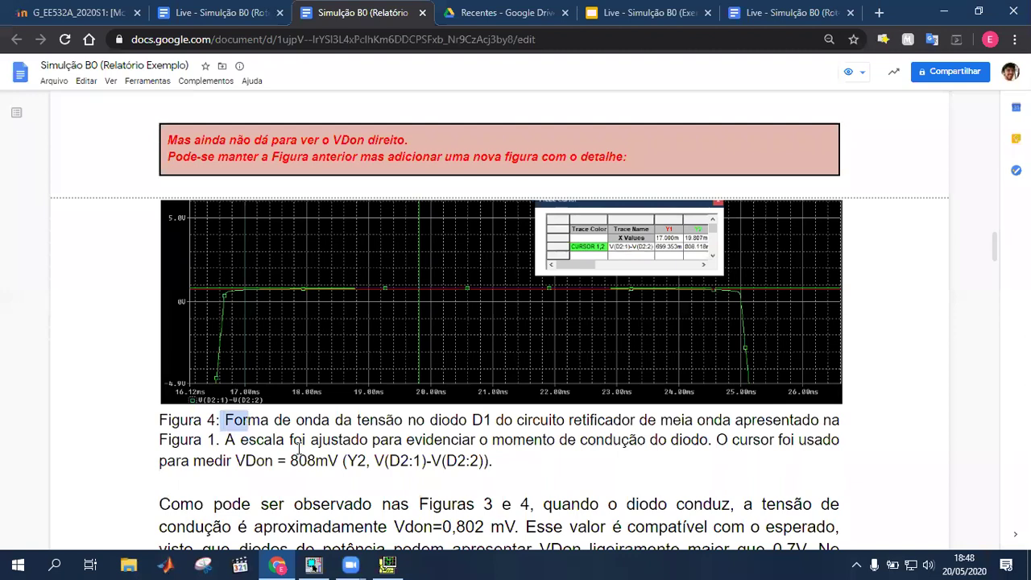
pyautogui.moveTo(235, 460); pyautogui.dragTo(256, 460)
pyautogui.moveTo(319, 456); pyautogui.dragTo(331, 455)
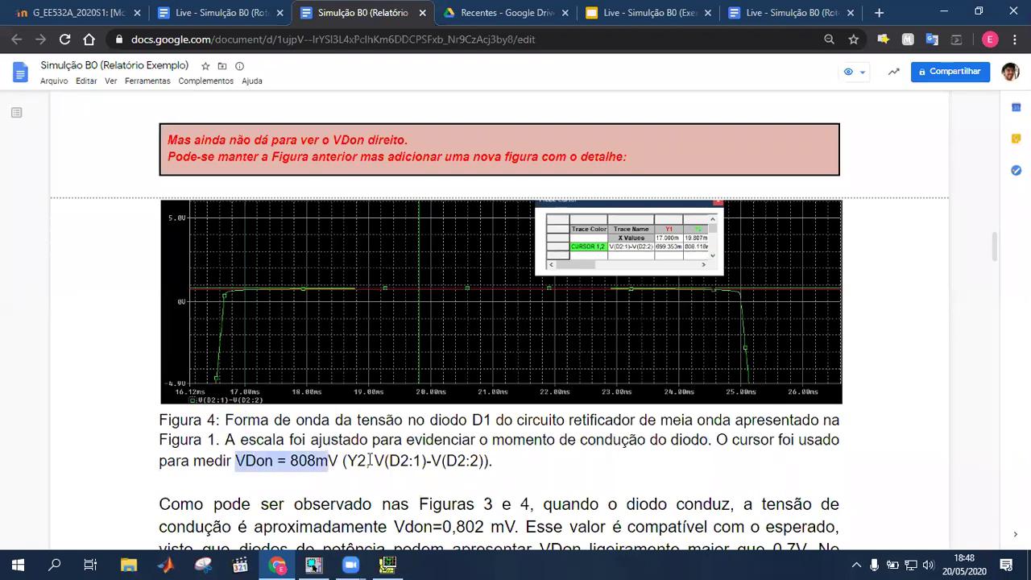
pyautogui.scroll(-3, 369, 460)
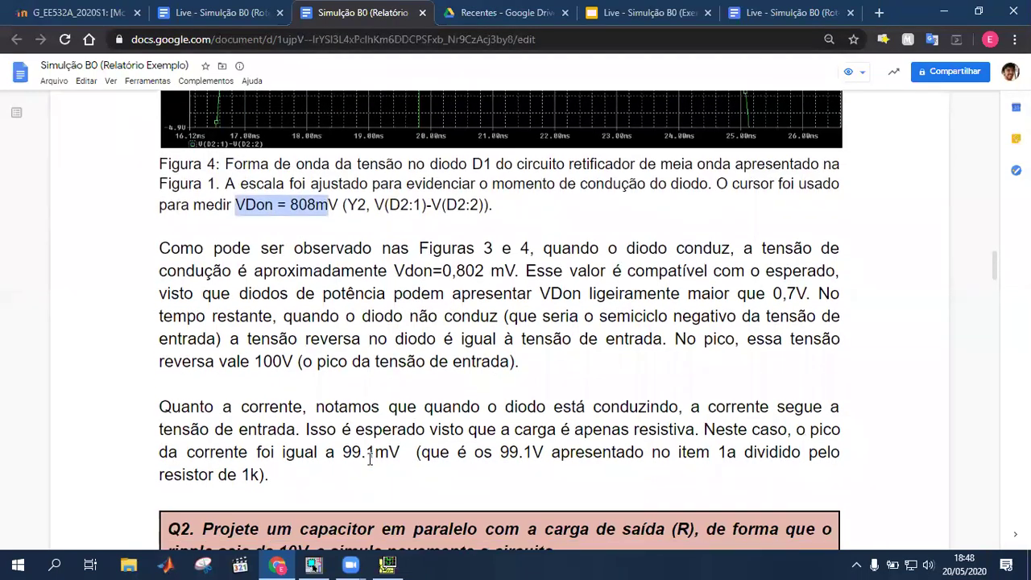
pyautogui.click(175, 241)
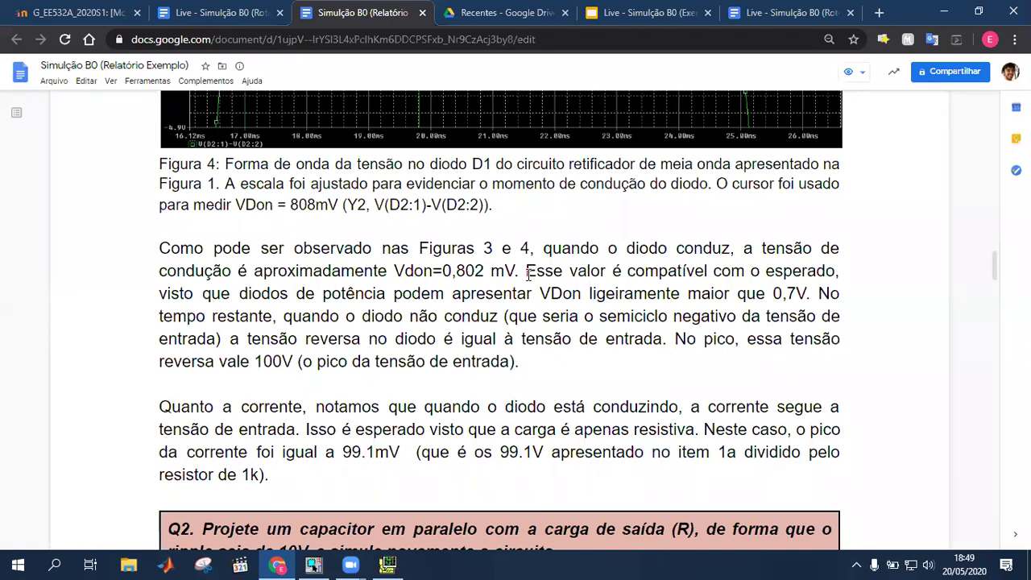
pyautogui.moveTo(818, 293); pyautogui.dragTo(720, 352)
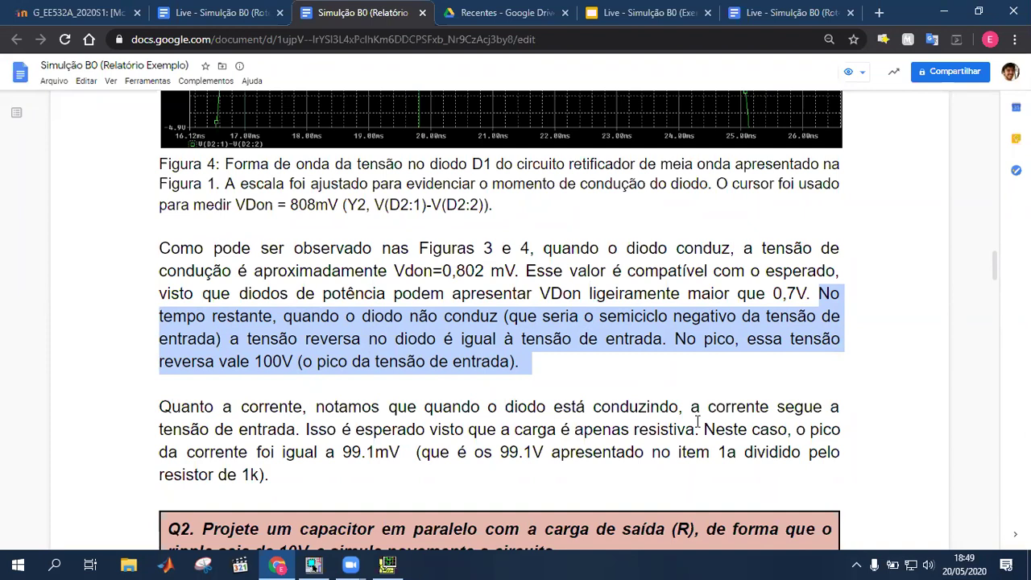
pyautogui.click(161, 405)
pyautogui.moveTo(160, 405); pyautogui.dragTo(301, 405)
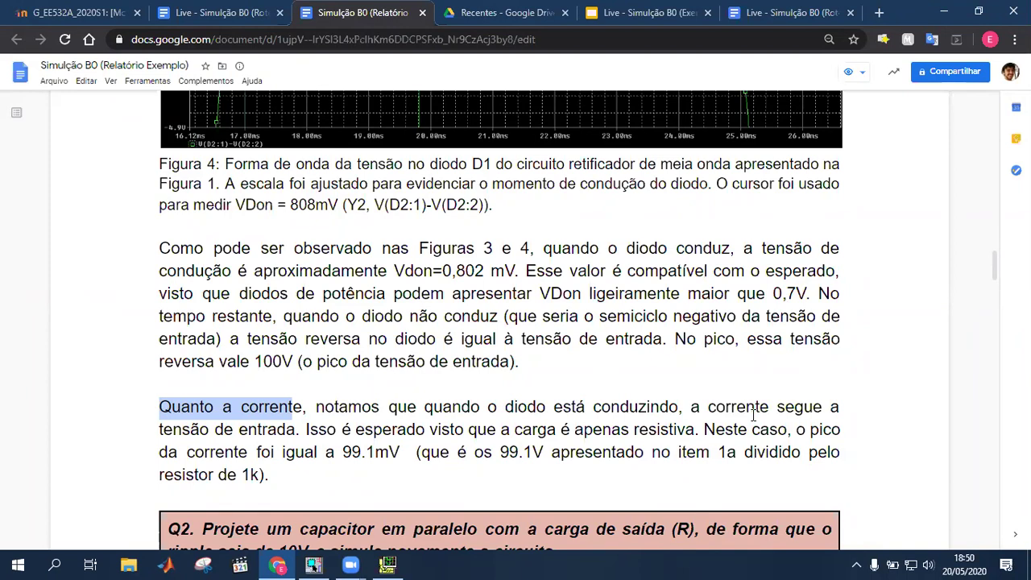
pyautogui.moveTo(300, 472); pyautogui.dragTo(273, 458)
pyautogui.moveTo(192, 357); pyautogui.dragTo(164, 255)
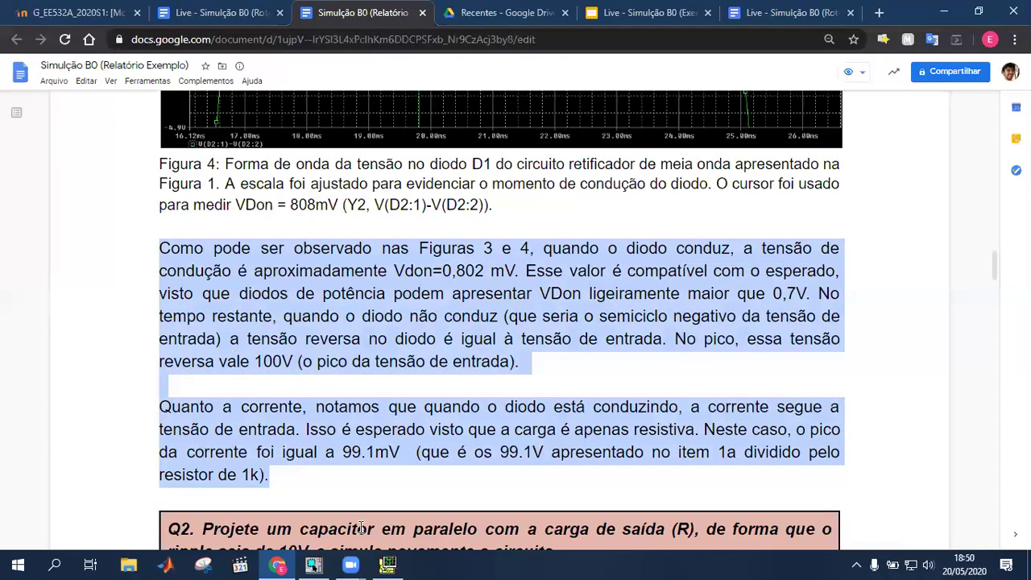
pyautogui.click(321, 326)
# Review the report's Q2 capacitor-filter section and compare the Vdon value in the item b text with Figure 4.
pyautogui.scroll(-2, 321, 326)
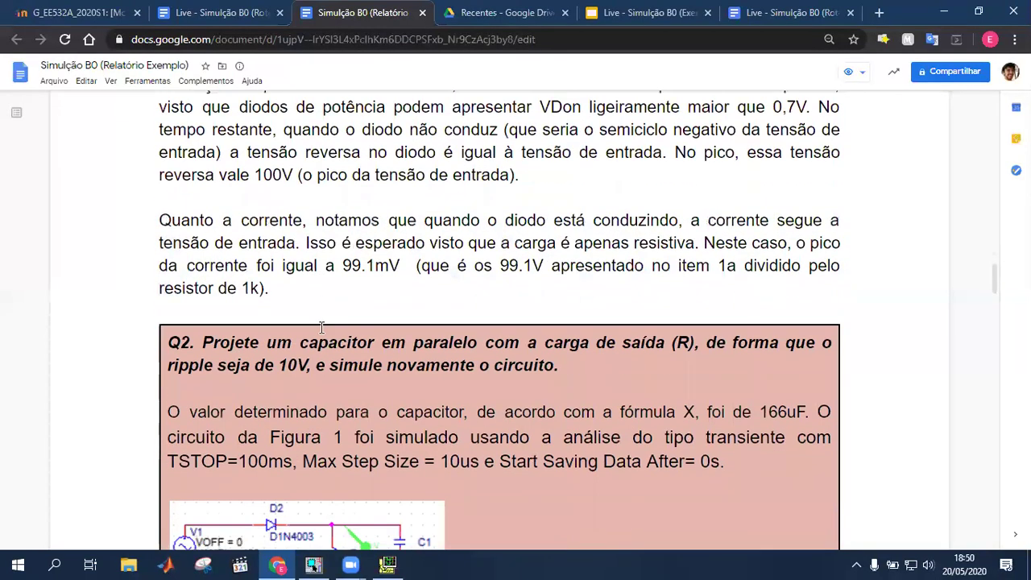
pyautogui.scroll(-3, 321, 326)
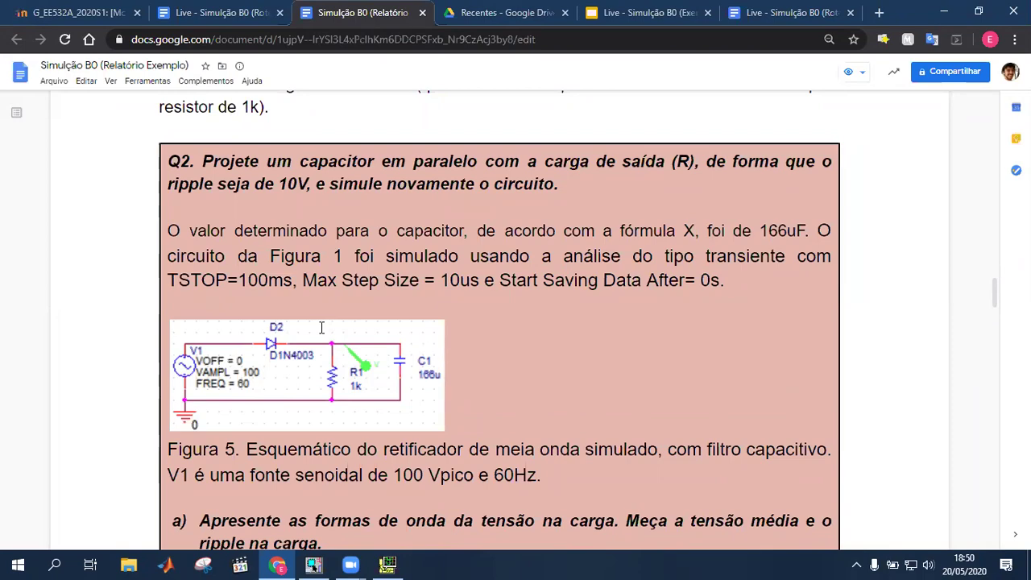
pyautogui.scroll(10, 321, 328)
pyautogui.scroll(1, 320, 328)
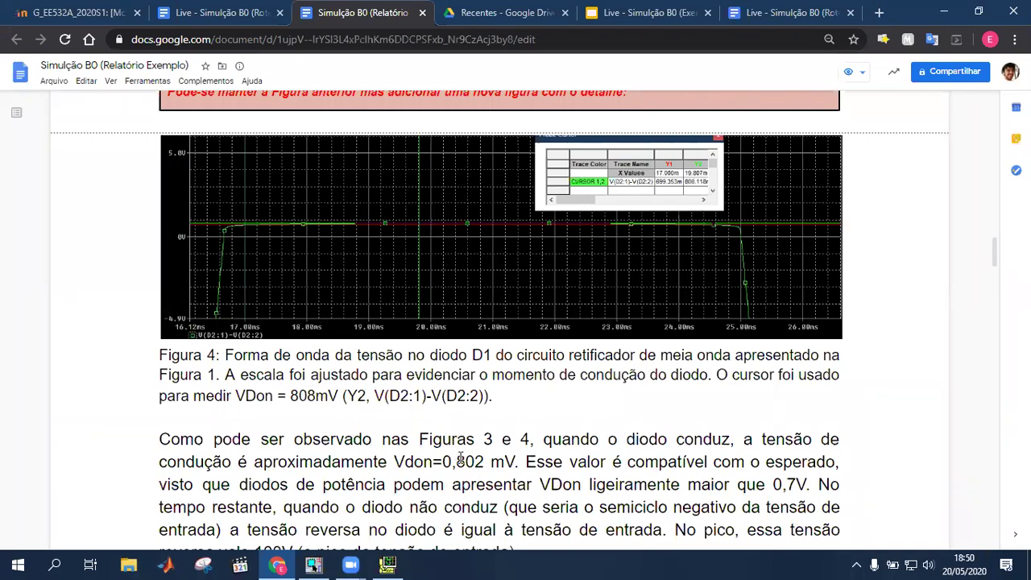
pyautogui.scroll(-2, 460, 461)
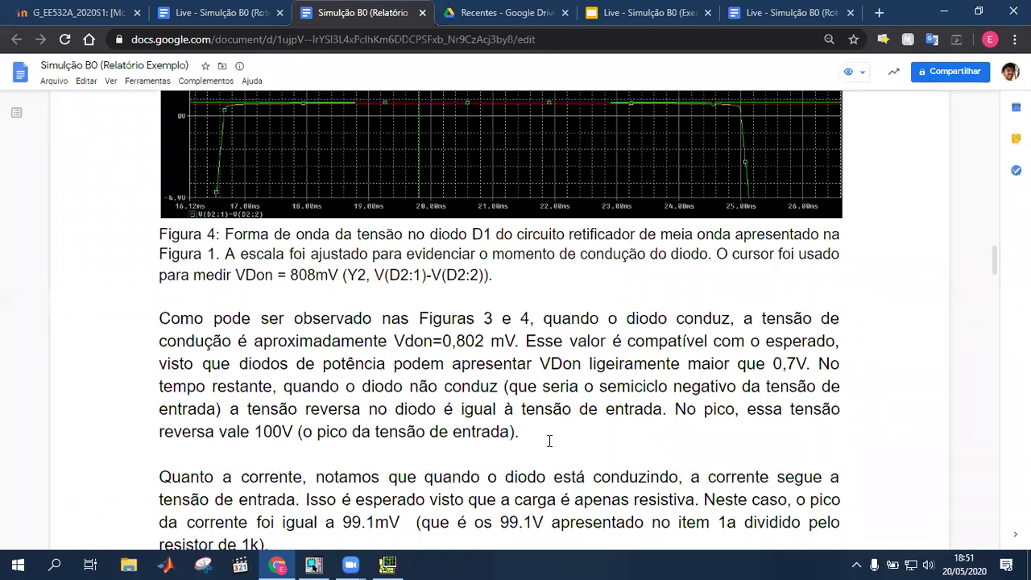
pyautogui.doubleClick(456, 344)
pyautogui.click(451, 343)
pyautogui.scroll(1, 440, 289)
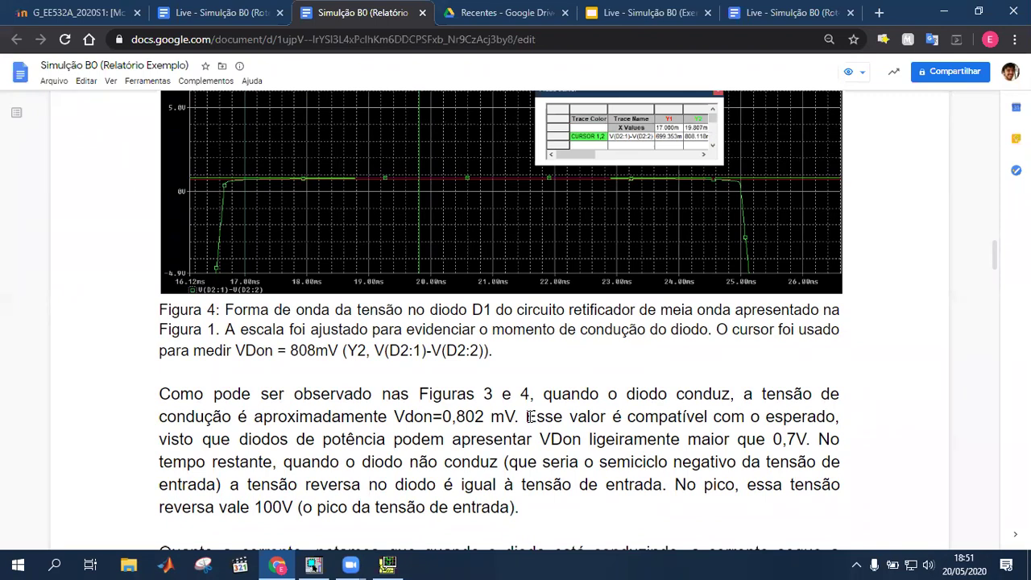
pyautogui.scroll(-10, 529, 417)
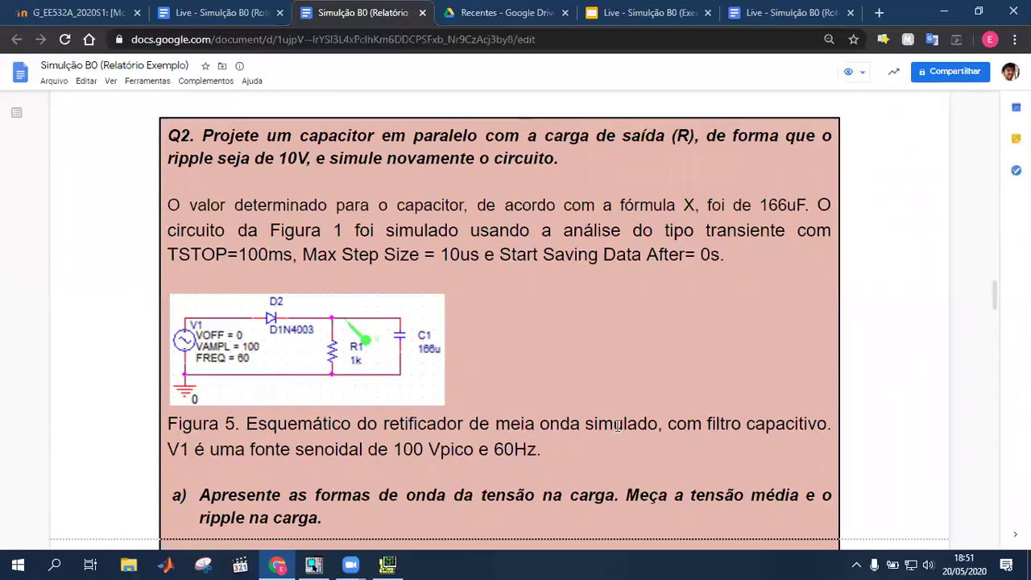
pyautogui.scroll(20, 617, 425)
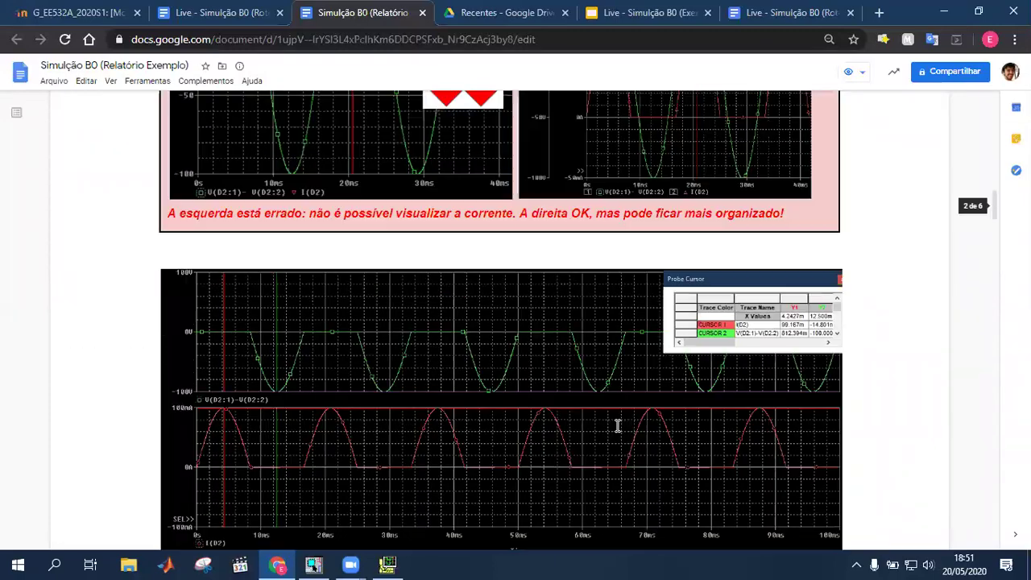
pyautogui.scroll(5, 617, 425)
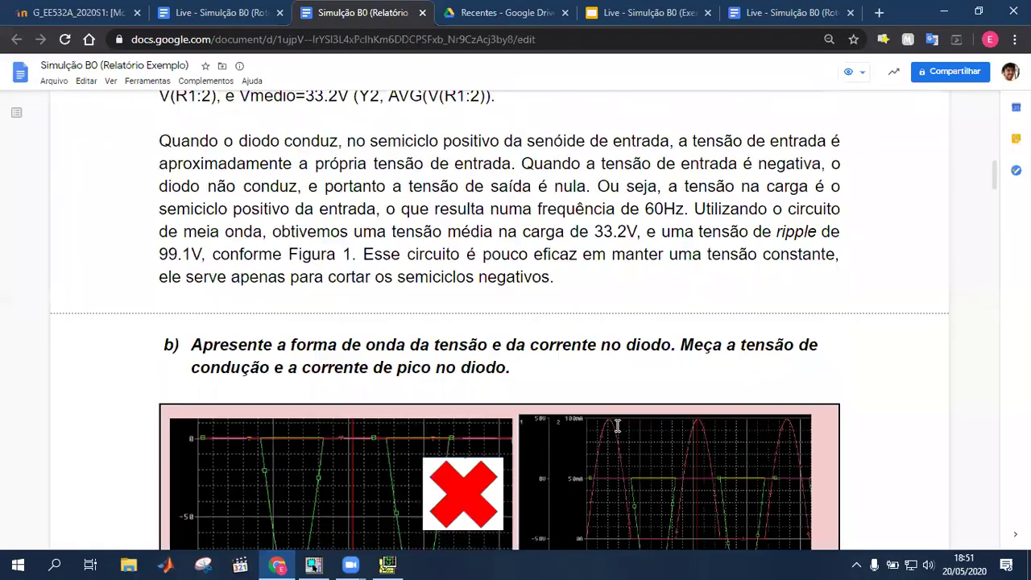
# Switch to OrCAD Capture and step through the edit history to restore the 166u capacitor C1 in parallel with the 1k load R1.
pyautogui.hotkey('alt', 'Tab')
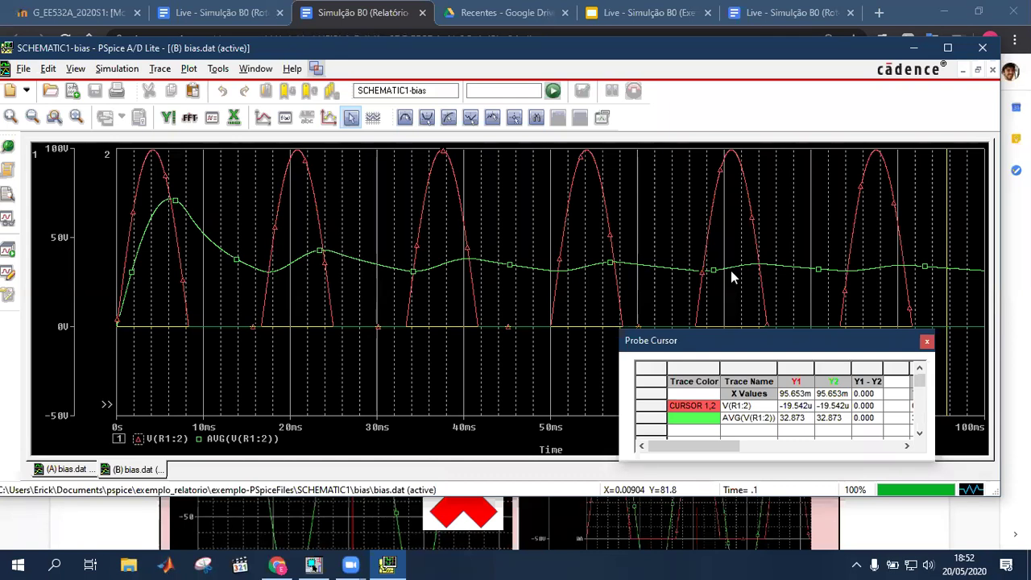
pyautogui.hotkey('alt', 'Tab')
pyautogui.hotkey('alt', 'Tab')
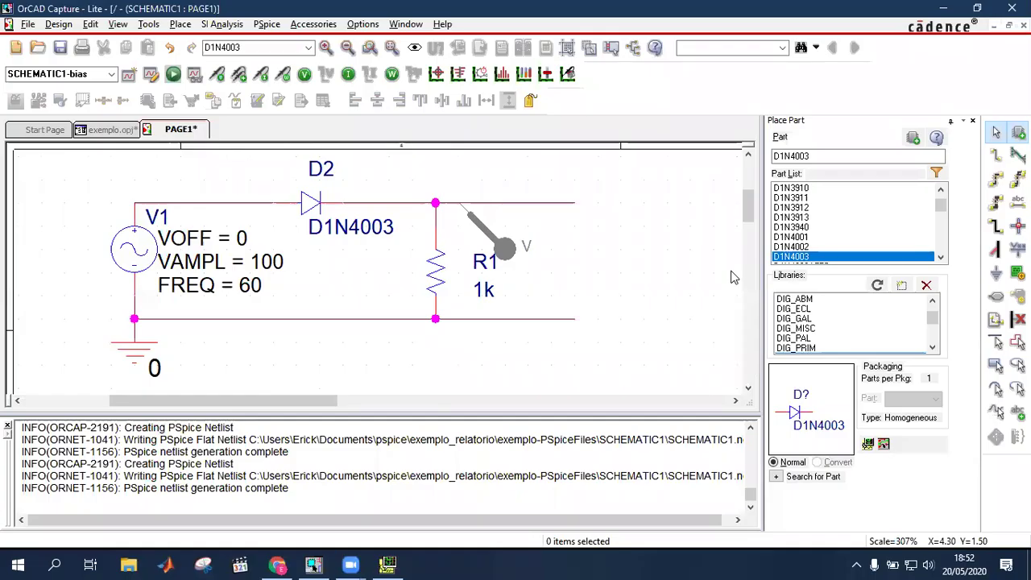
pyautogui.hotkey('ctrl', 'z')
pyautogui.hotkey('ctrl', 'z')
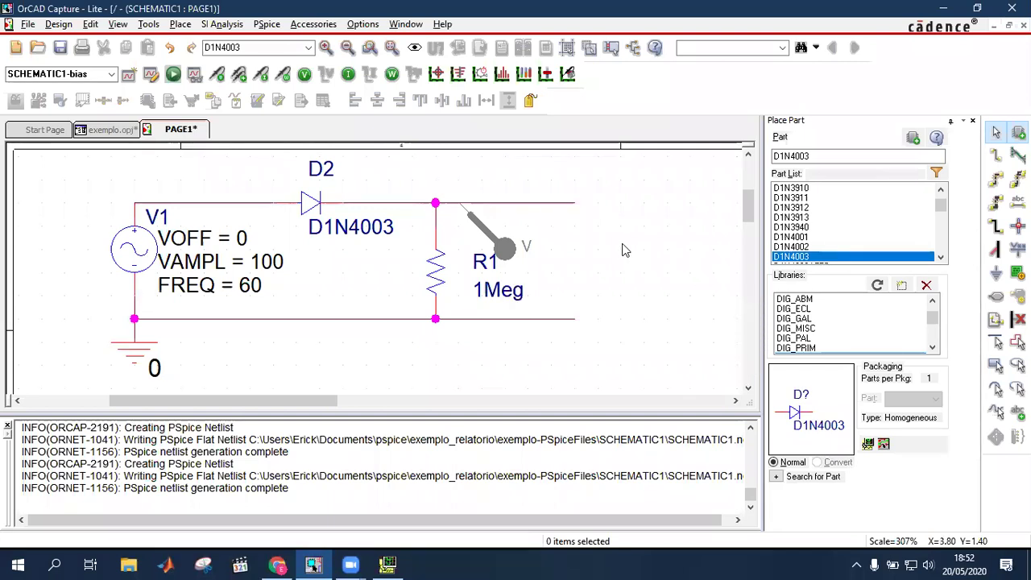
pyautogui.hotkey('ctrl', 'y')
pyautogui.hotkey('ctrl', 'y')
pyautogui.hotkey('ctrl', 'y')
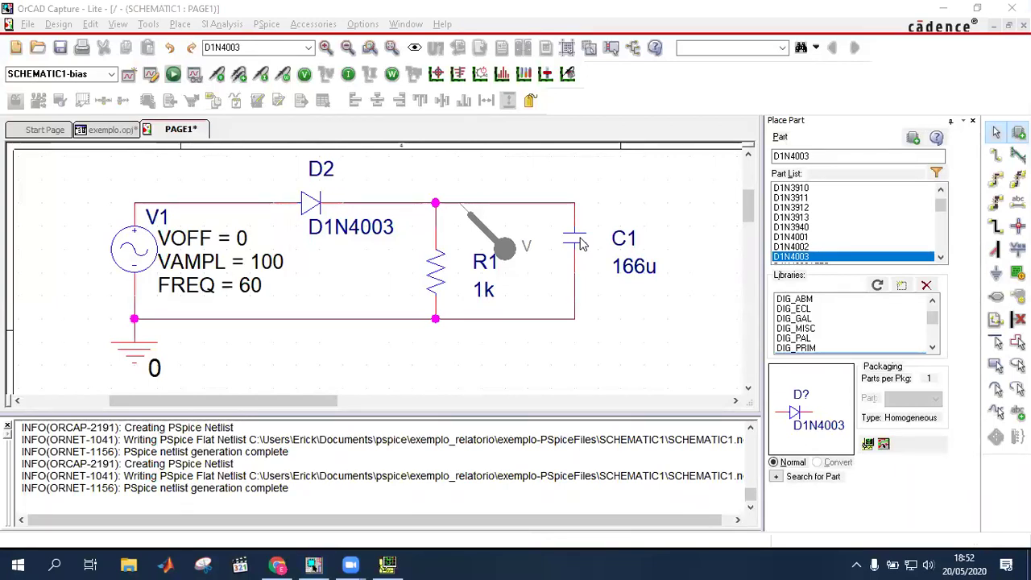
# Switch to the example report in Chrome and read the Q2 statement, the capacitor design text and the transient simulation settings.
pyautogui.hotkey('alt', 'Tab')
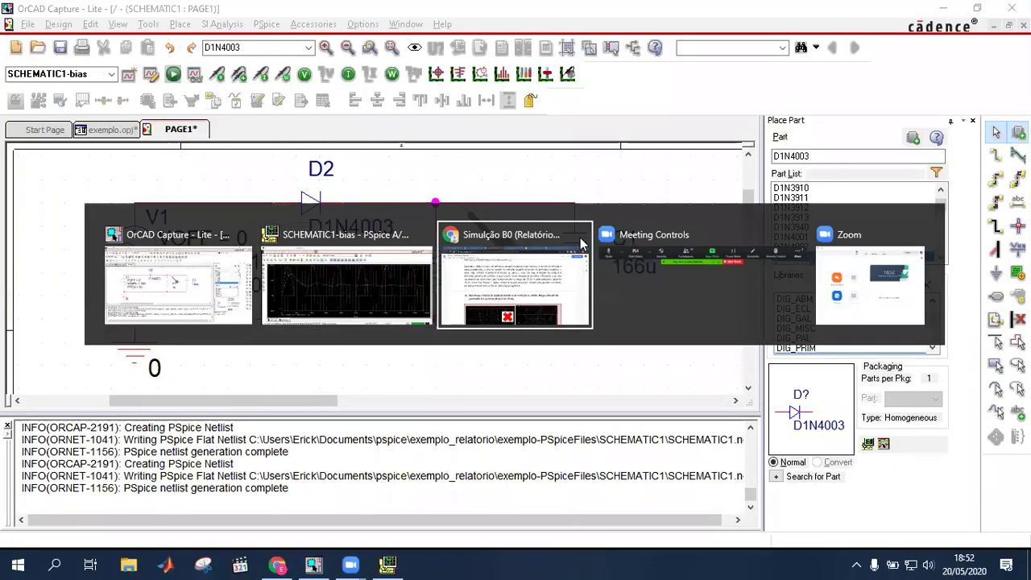
pyautogui.scroll(-2, 527, 333)
pyautogui.scroll(-6, 527, 333)
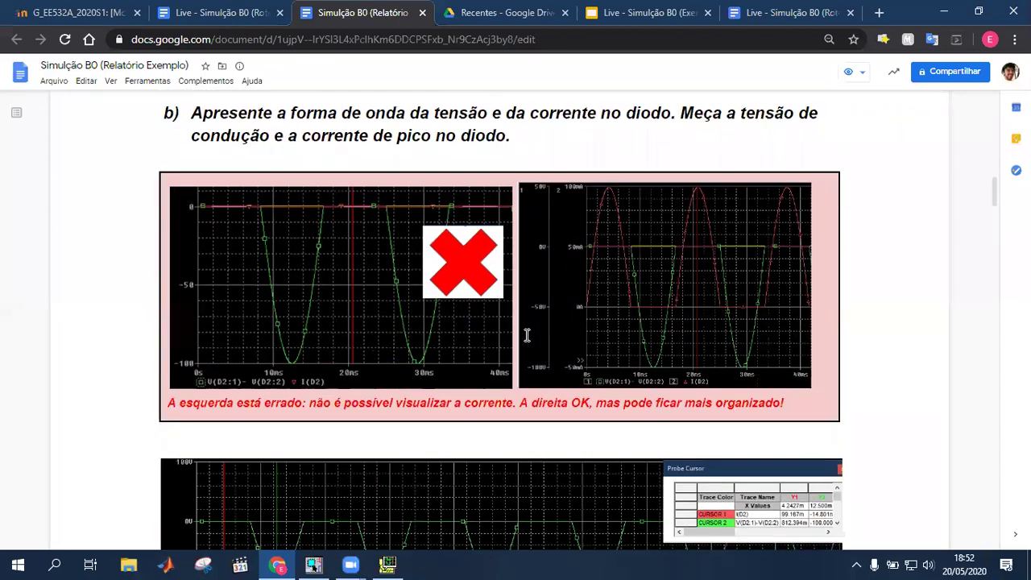
pyautogui.scroll(-4, 527, 333)
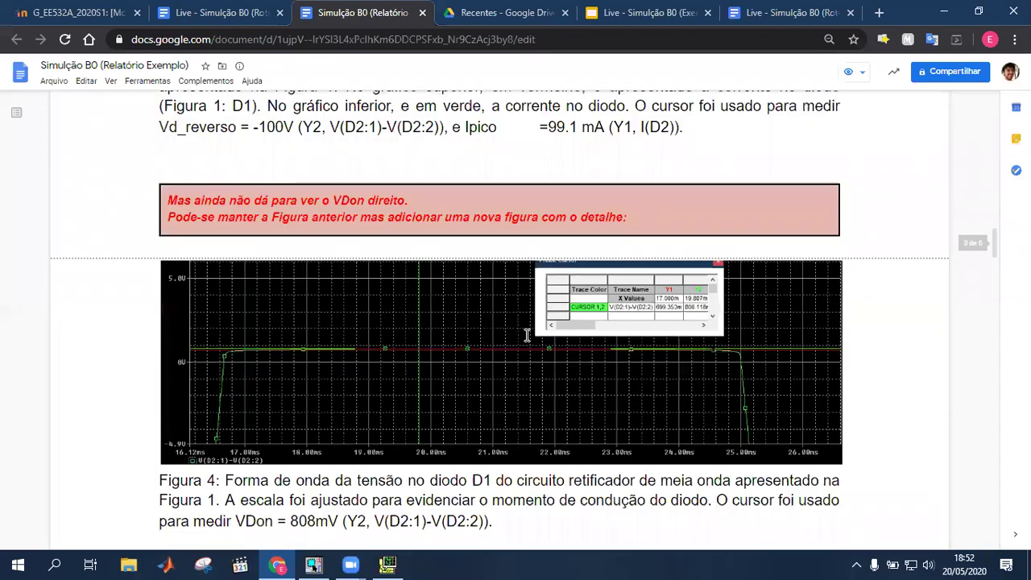
pyautogui.scroll(-10, 527, 334)
pyautogui.moveTo(169, 161); pyautogui.dragTo(230, 165)
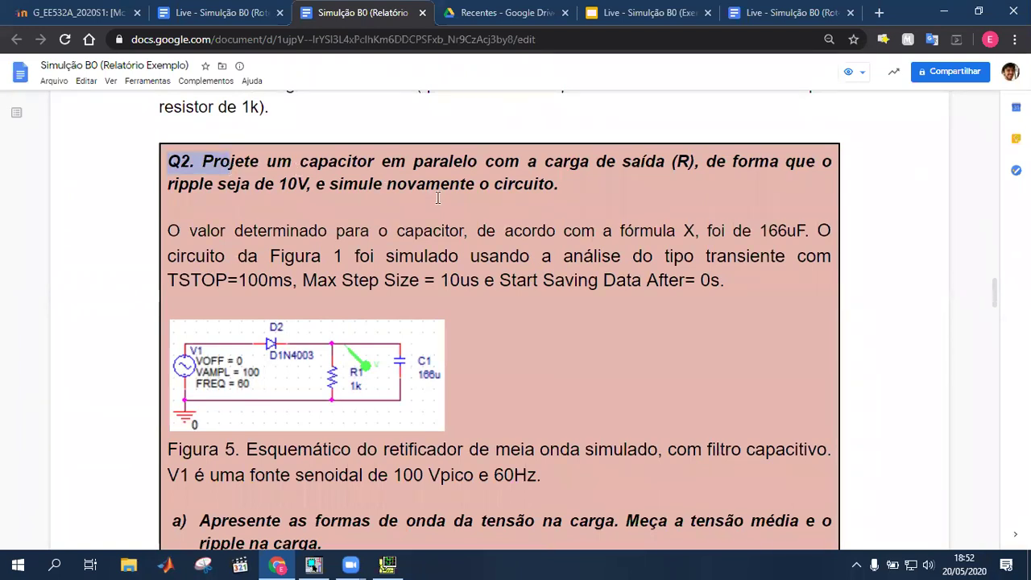
pyautogui.moveTo(174, 231); pyautogui.dragTo(181, 231)
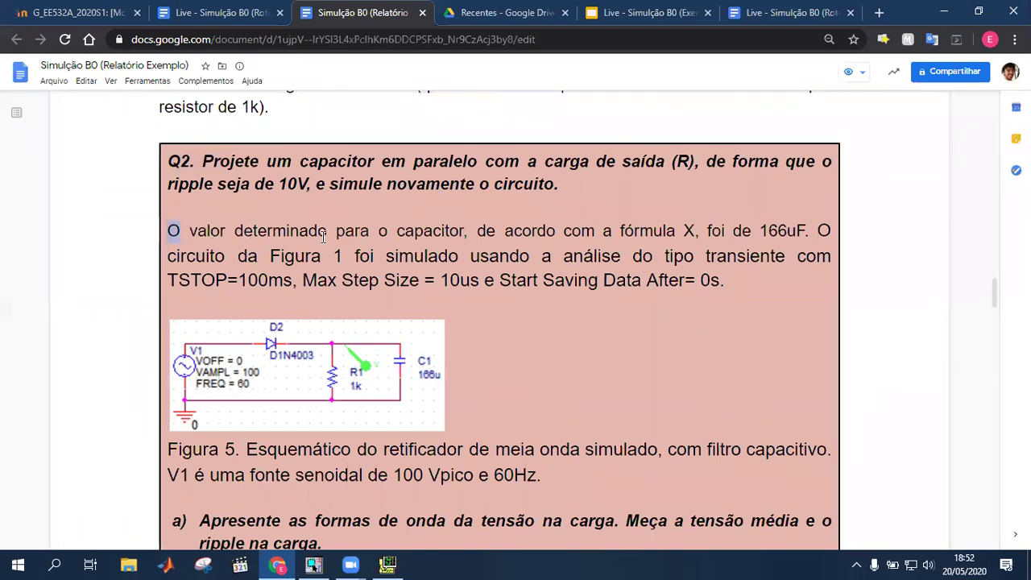
pyautogui.moveTo(682, 234); pyautogui.dragTo(694, 234)
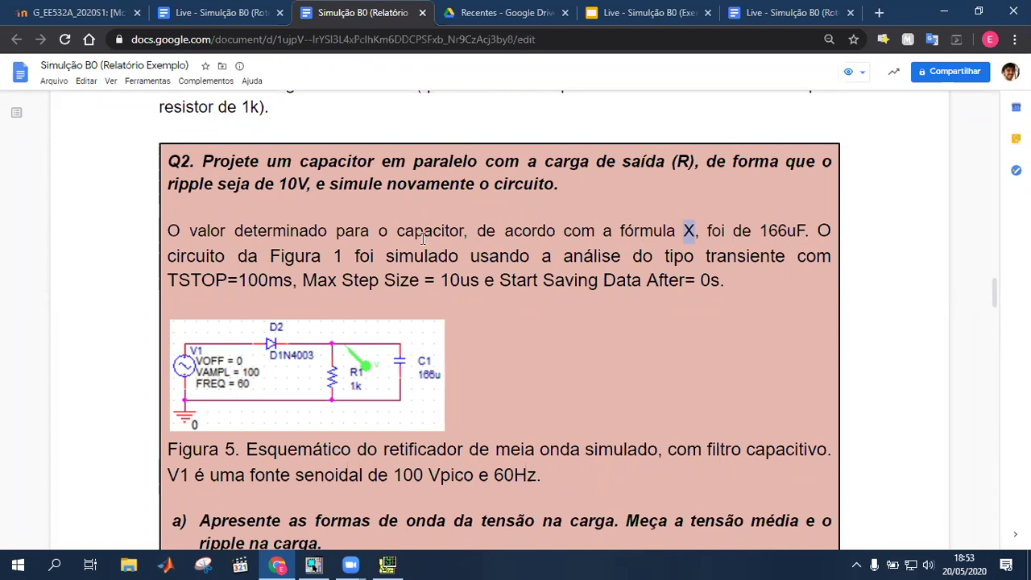
pyautogui.doubleClick(337, 256)
# Examine the Figure 5 schematic and caption, and item a's load-voltage and average waveforms in the example report.
pyautogui.scroll(-3, 749, 290)
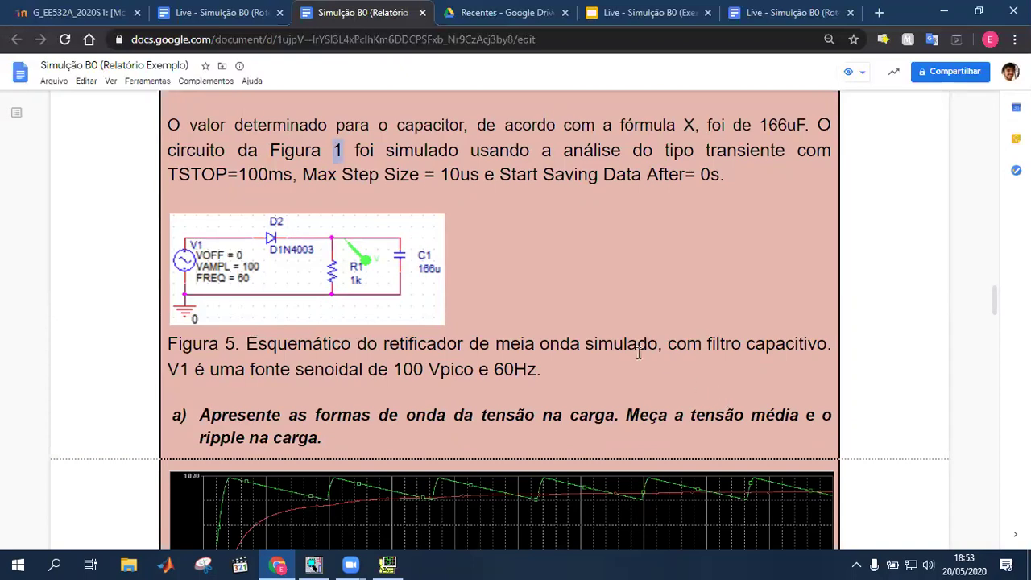
pyautogui.scroll(-3, 638, 352)
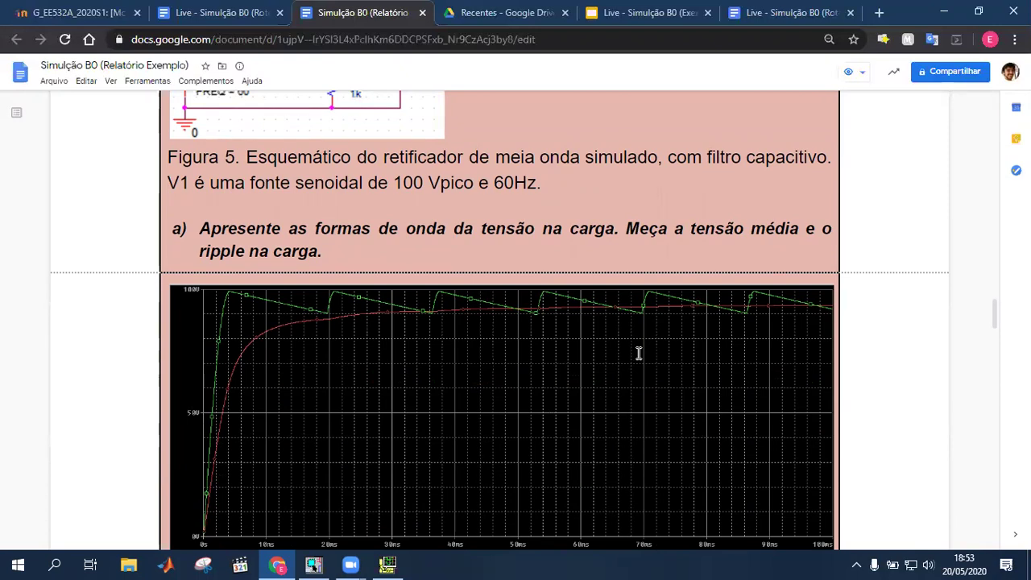
pyautogui.scroll(-1, 637, 353)
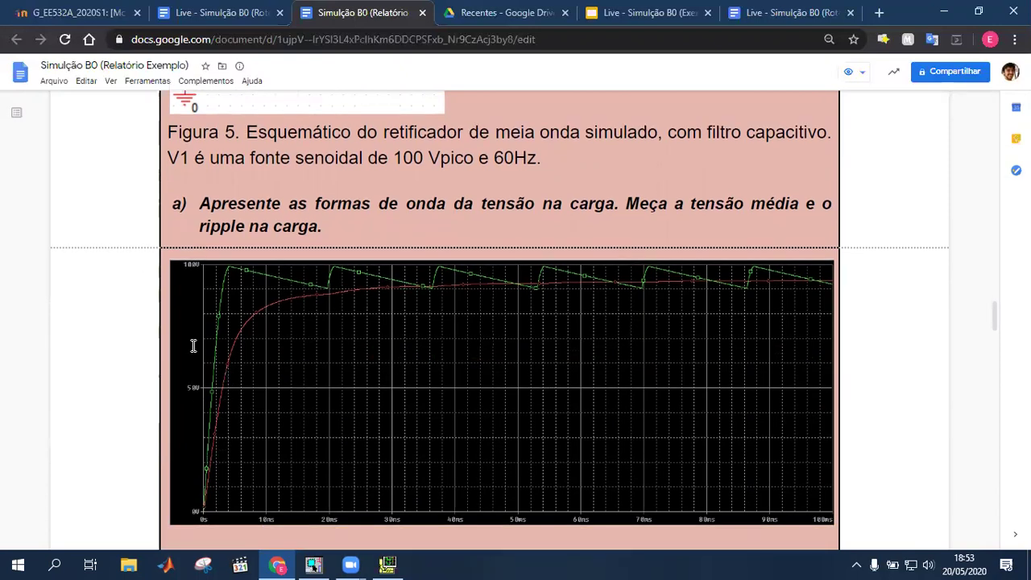
pyautogui.scroll(-1, 300, 292)
pyautogui.scroll(-2, 300, 293)
pyautogui.scroll(2, 300, 293)
# Switch to OrCAD Capture and set the transient analysis to start saving data after 16.66ms.
pyautogui.hotkey('alt', 'Tab')
pyautogui.hotkey('alt', 'Tab')
pyautogui.hotkey('alt', 'Tab')
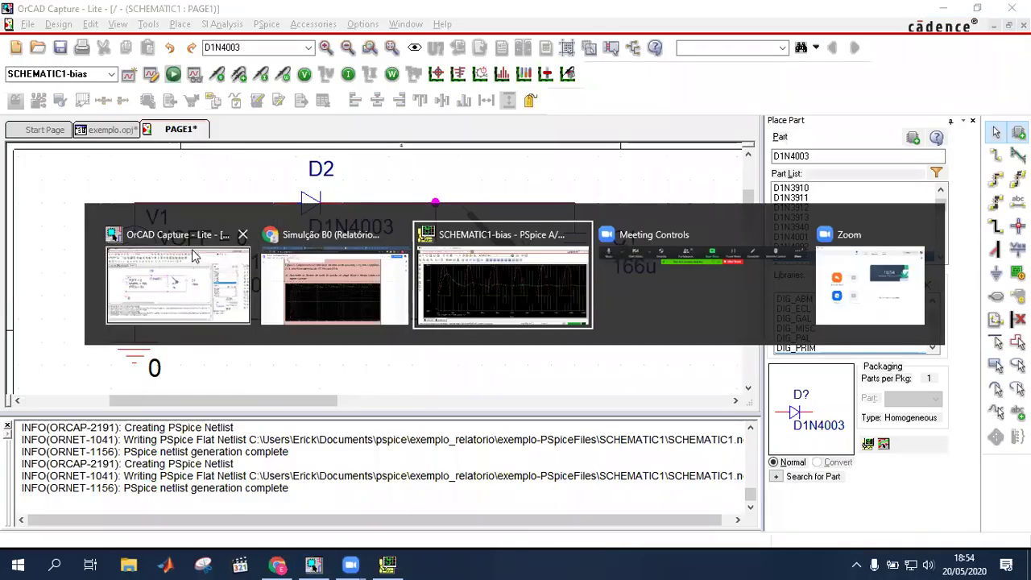
pyautogui.click(133, 281)
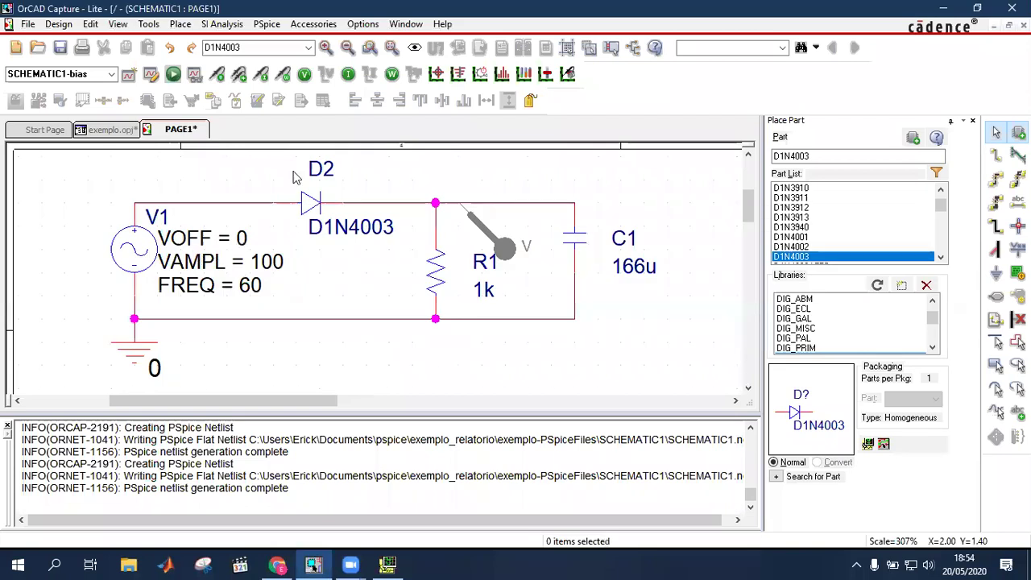
pyautogui.click(152, 75)
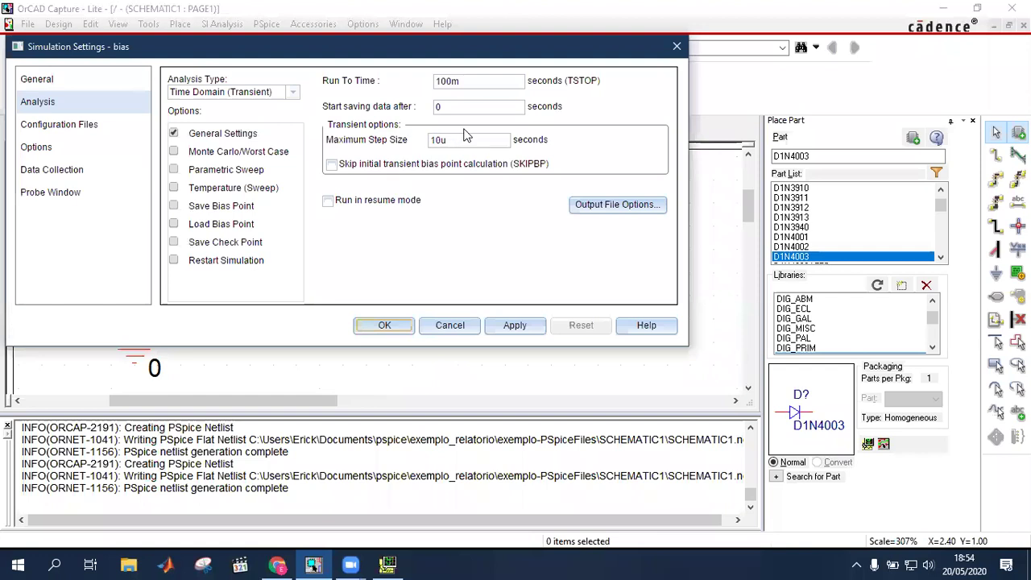
pyautogui.click(449, 106)
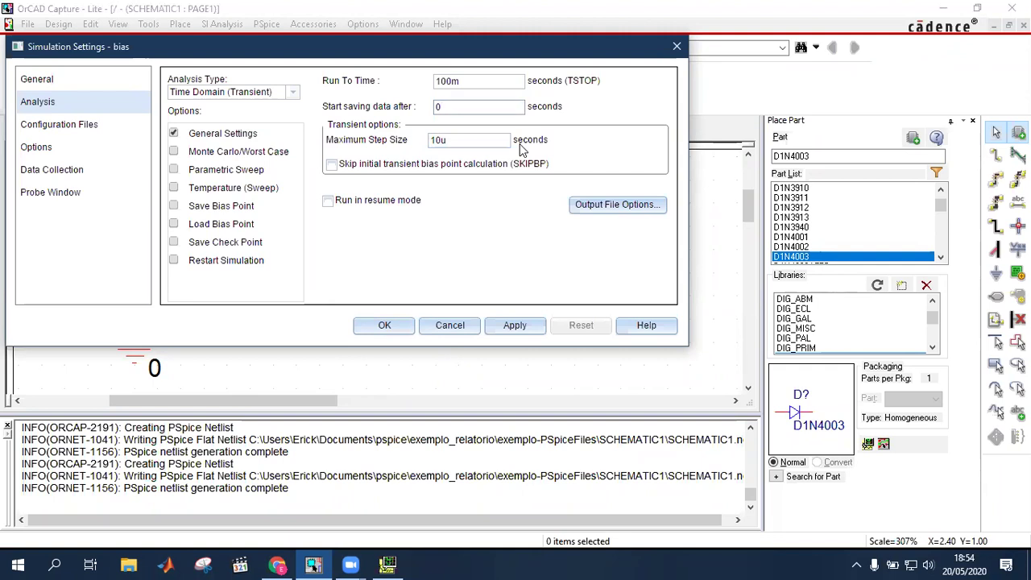
pyautogui.hotkey('shift', 'Home')
pyautogui.write('16.')
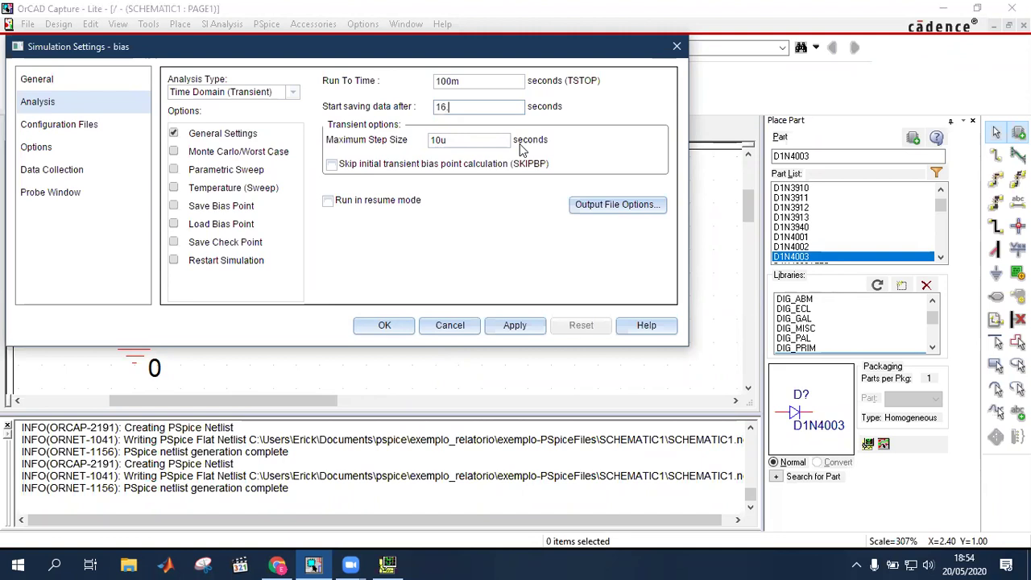
pyautogui.write('66ms')
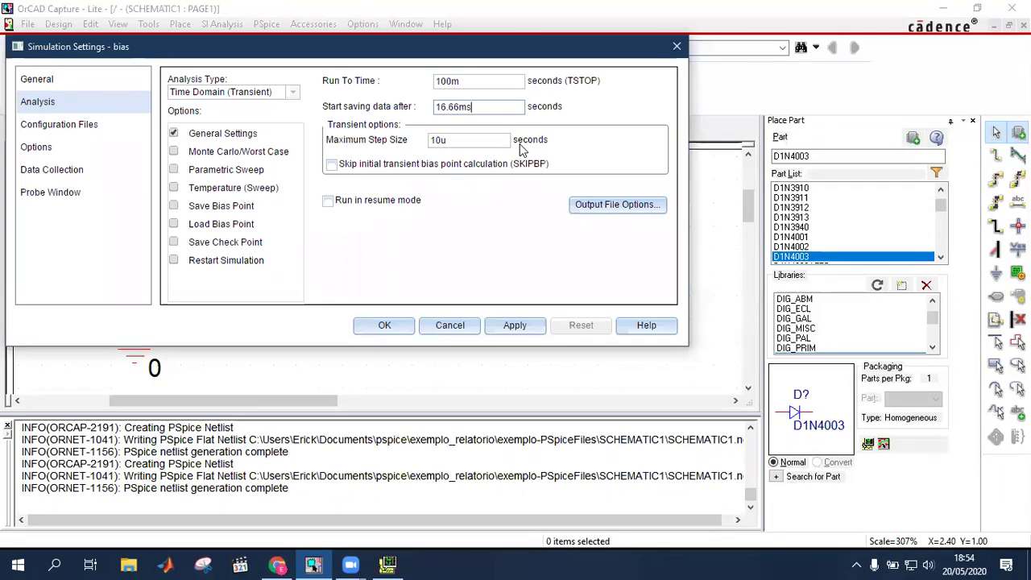
pyautogui.click(385, 325)
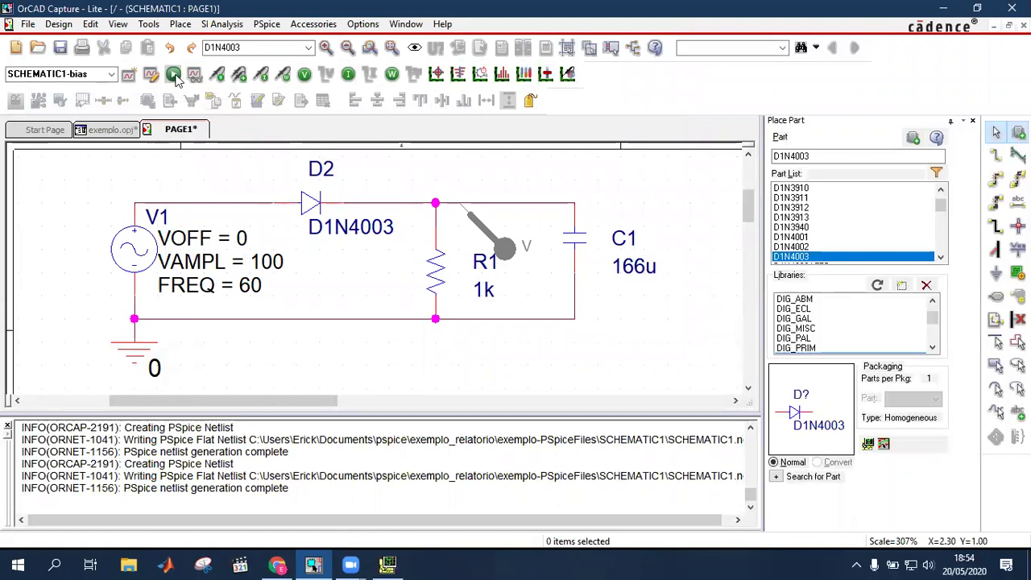
# Run the simulation, bring up the PSpice A/D plot and move the Probe Cursor window clear of the traces.
pyautogui.click(173, 73)
pyautogui.click(388, 564)
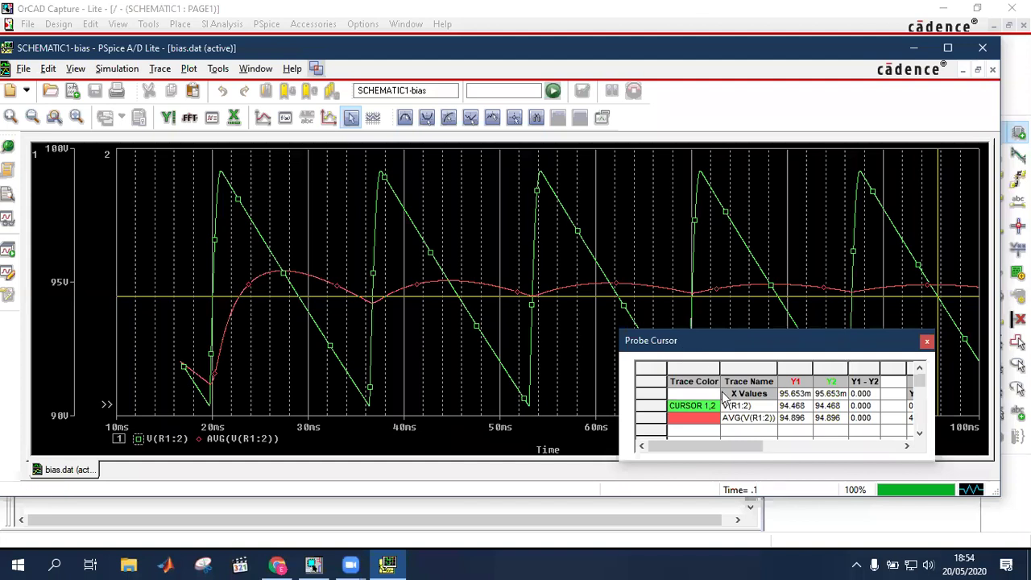
pyautogui.moveTo(707, 346); pyautogui.dragTo(720, 394)
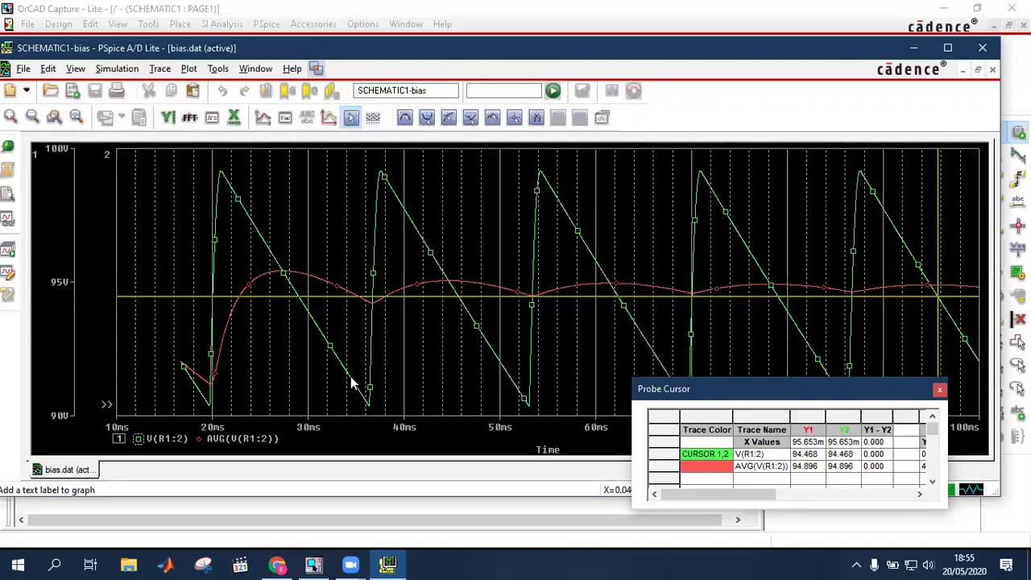
# Reset the probe cursors and measure V(R1:2) and its average at about 33.5 ms and 68 ms.
pyautogui.click(351, 118)
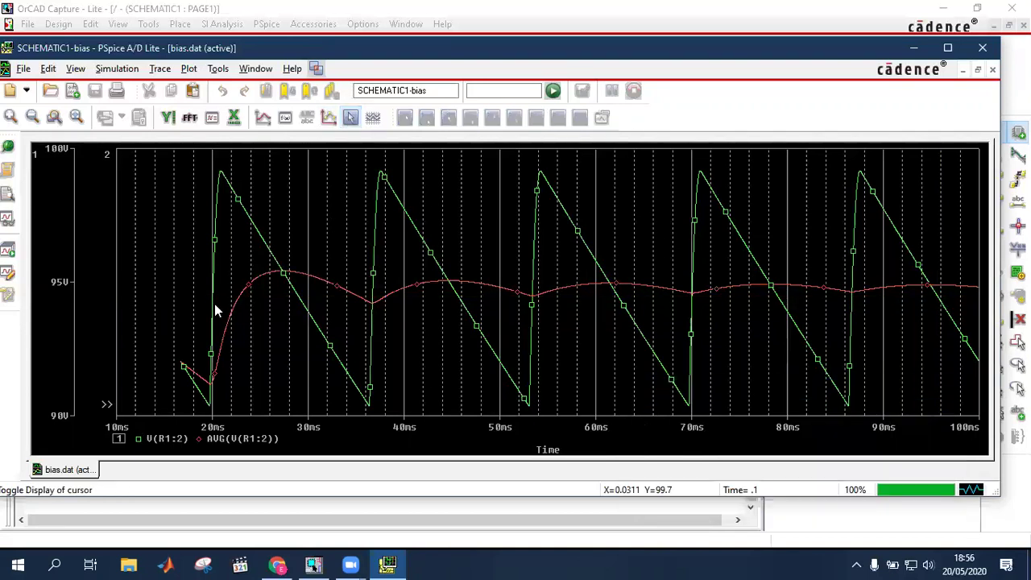
pyautogui.click(350, 117)
pyautogui.click(338, 380)
pyautogui.click(341, 381)
pyautogui.click(341, 379)
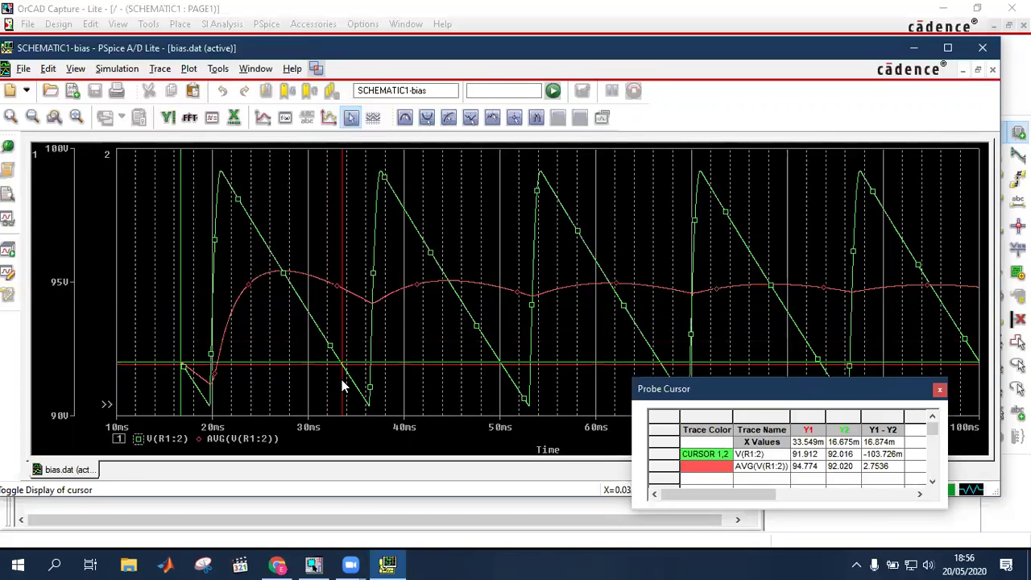
pyautogui.moveTo(342, 368); pyautogui.dragTo(671, 368)
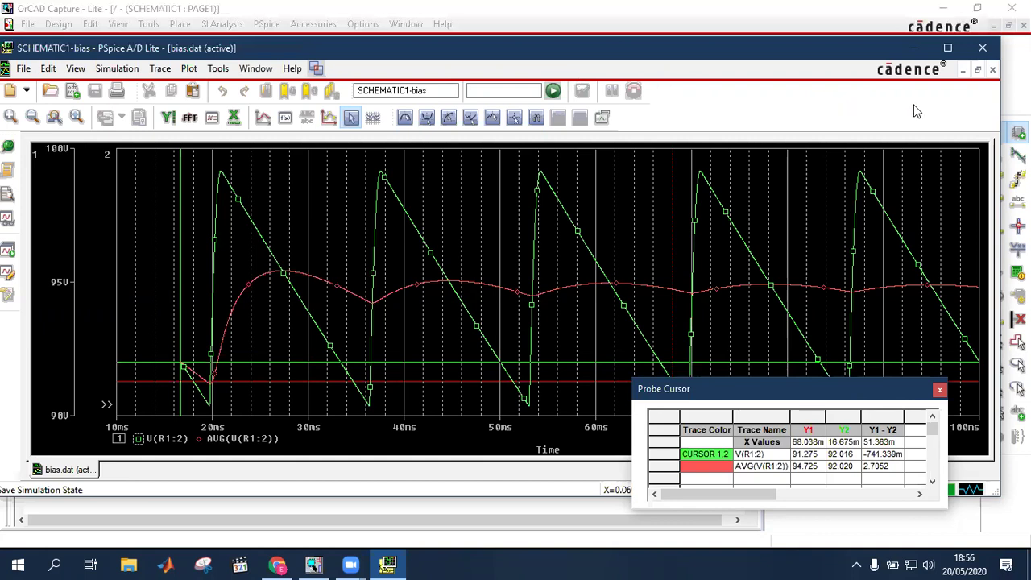
# Switch to the example report to review item a's waveform and its comments, and return to the PSpice plot.
pyautogui.hotkey('alt', 'Tab')
pyautogui.hotkey('alt', 'Tab')
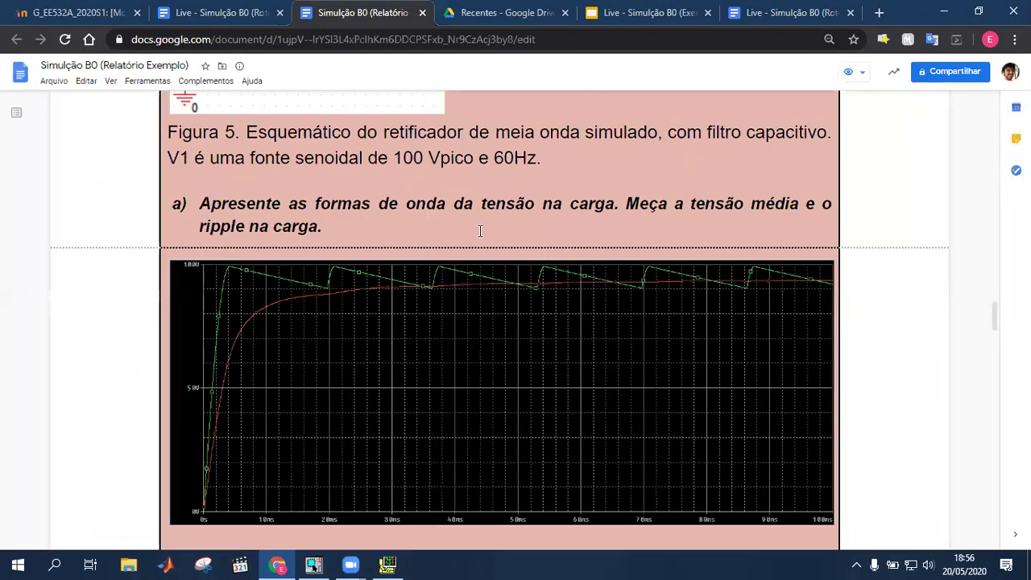
pyautogui.scroll(-3, 479, 231)
pyautogui.hotkey('alt', 'Tab')
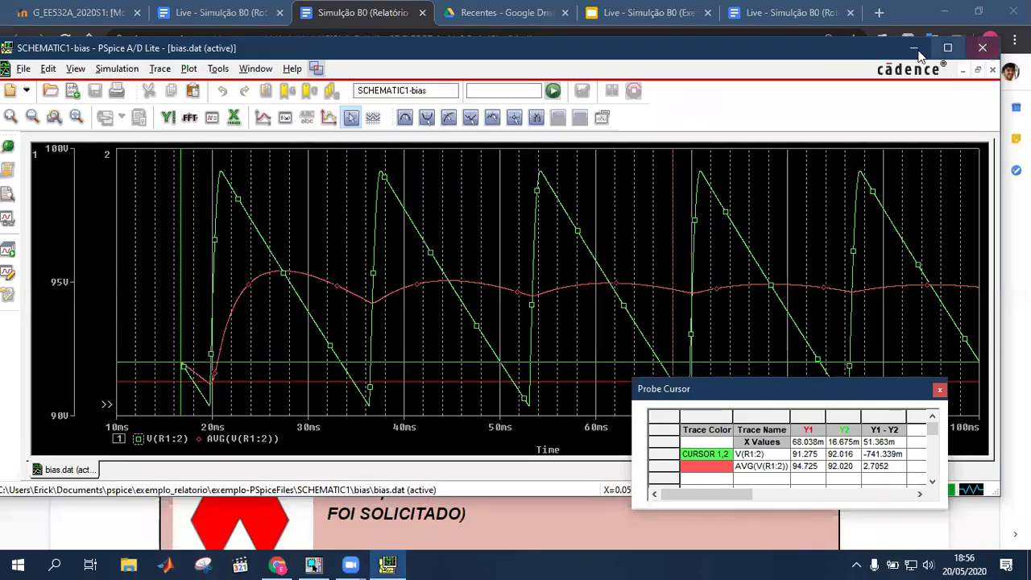
# Switch to OrCAD Capture and review the analysis types available in the simulation settings, keeping Time Domain (Transient).
pyautogui.hotkey('alt', 'Tab')
pyautogui.press('Tab')
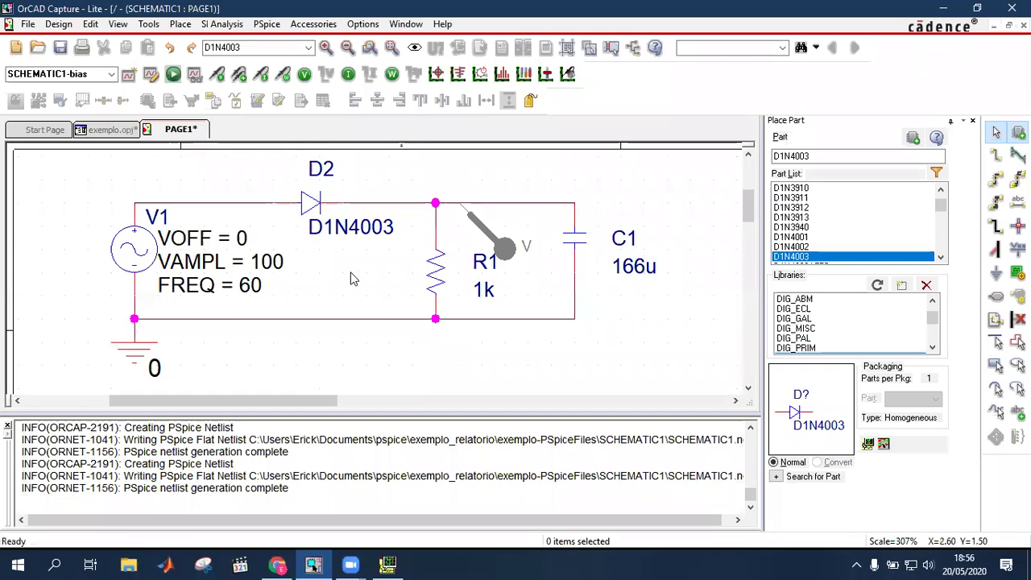
pyautogui.click(150, 75)
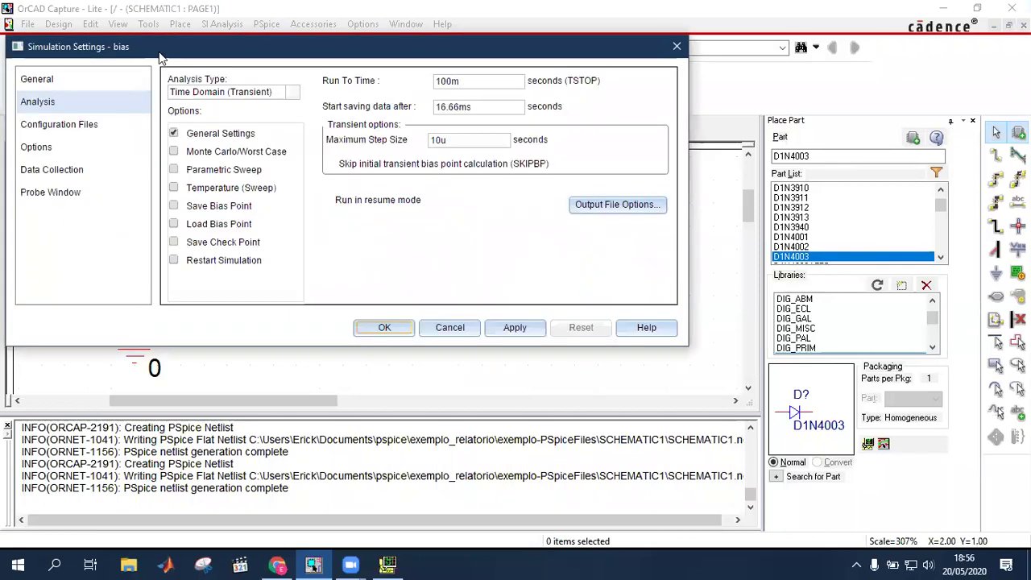
pyautogui.moveTo(159, 56); pyautogui.dragTo(232, 124)
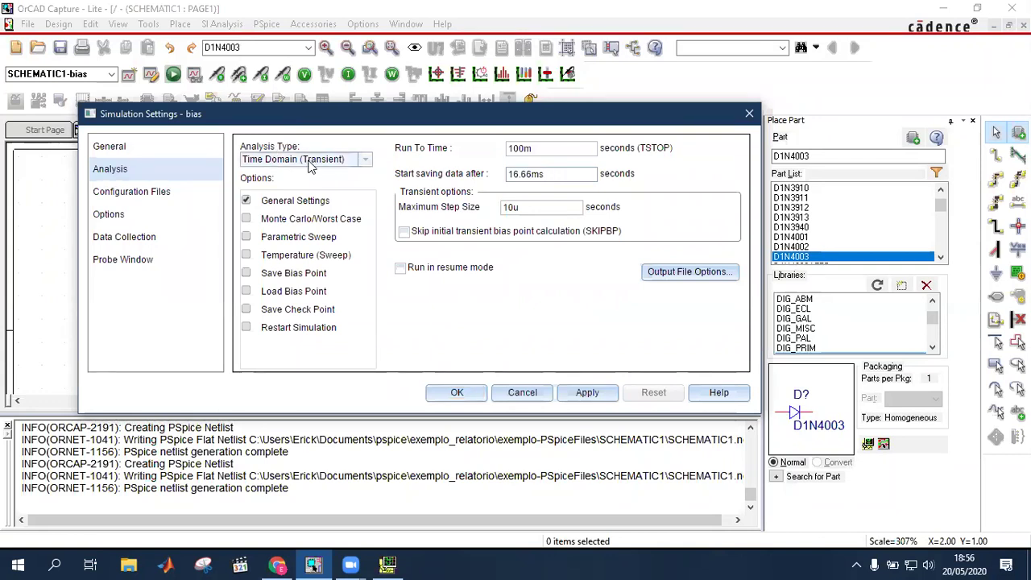
pyautogui.click(364, 162)
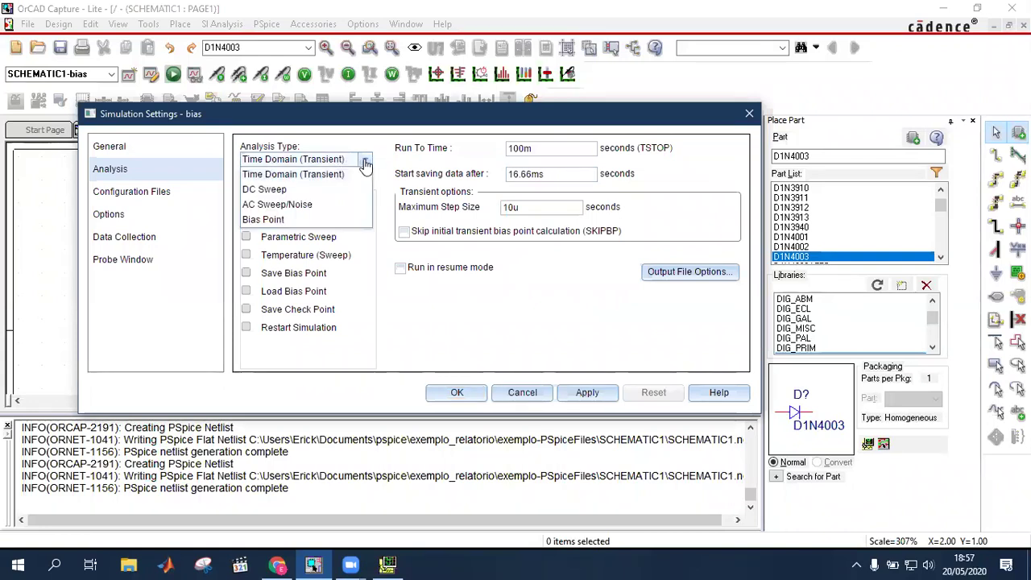
pyautogui.click(365, 162)
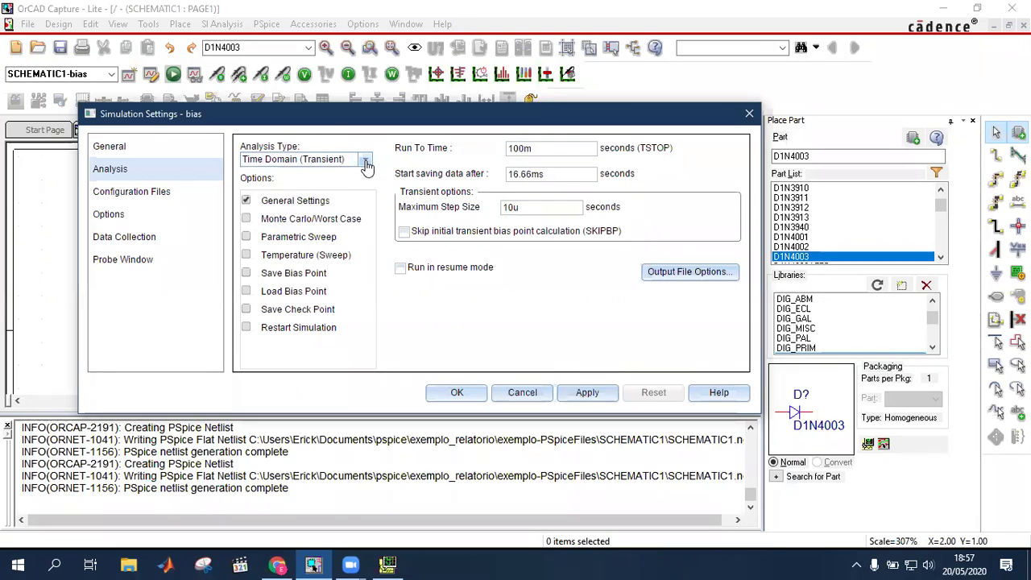
pyautogui.click(365, 162)
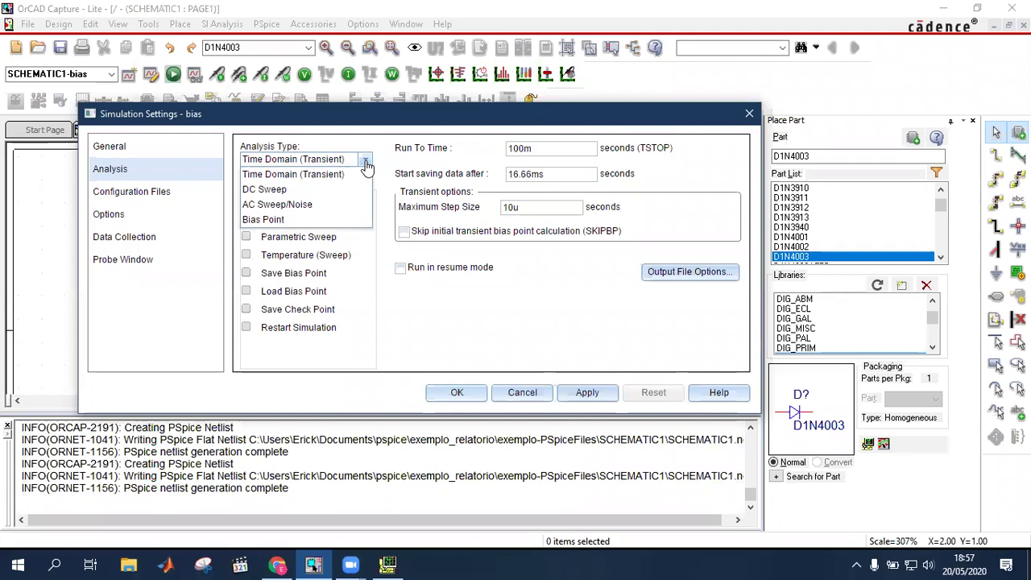
pyautogui.click(366, 162)
pyautogui.click(366, 162)
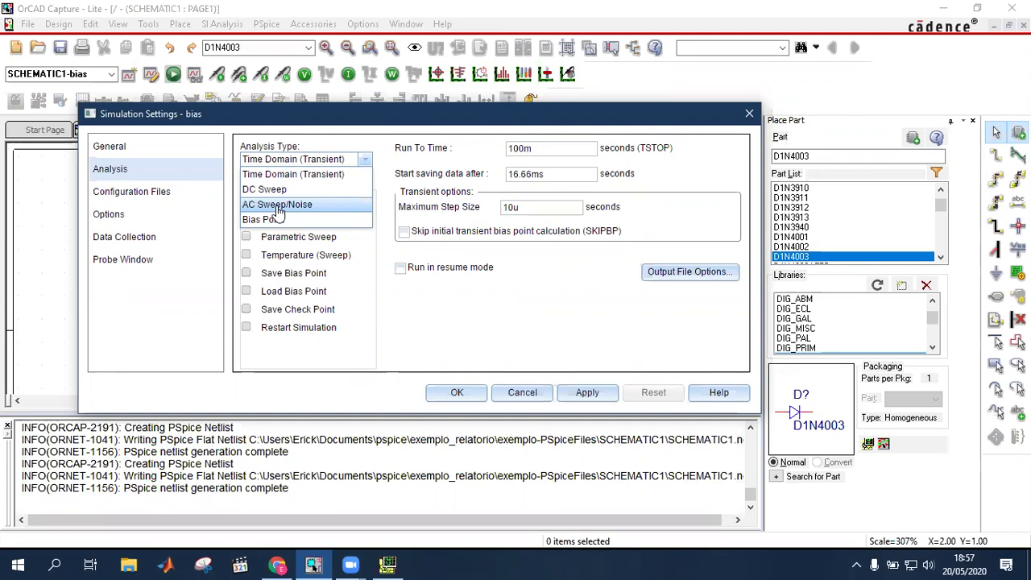
pyautogui.click(319, 165)
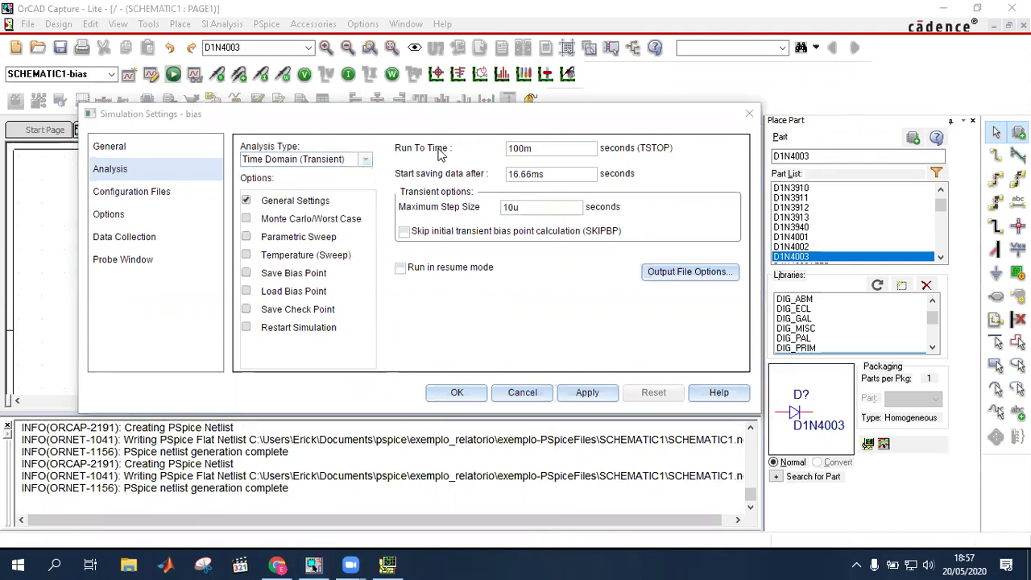
pyautogui.click(364, 160)
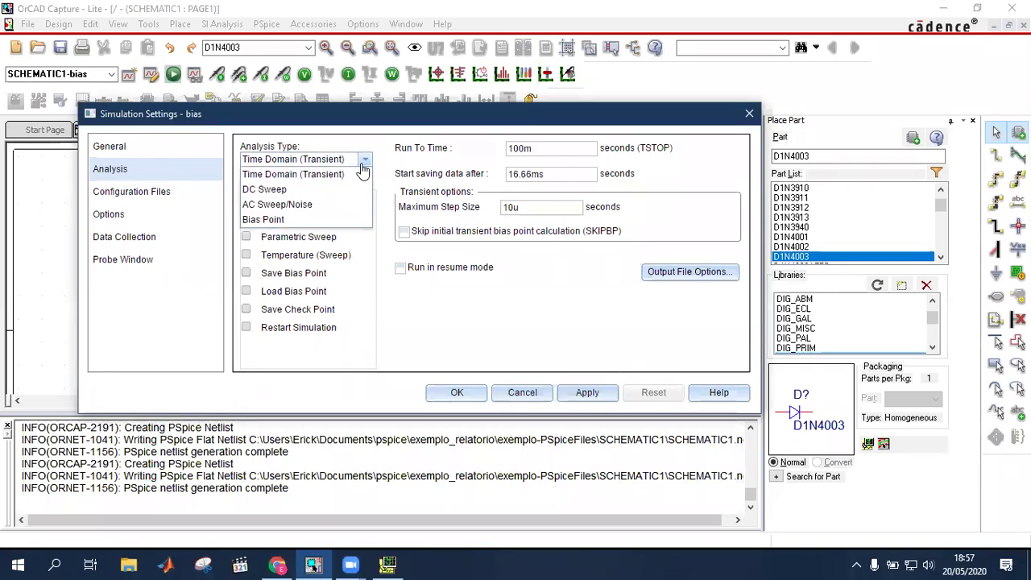
pyautogui.click(294, 177)
# Inspect the start-saving-data time in the transient settings and close the simulation settings without changing it.
pyautogui.click(555, 176)
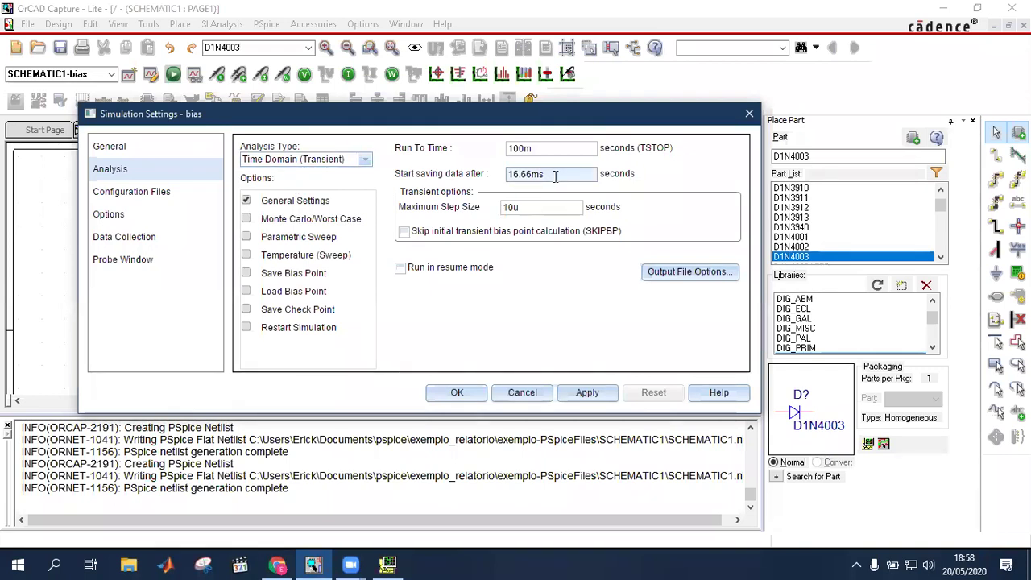
pyautogui.doubleClick(555, 176)
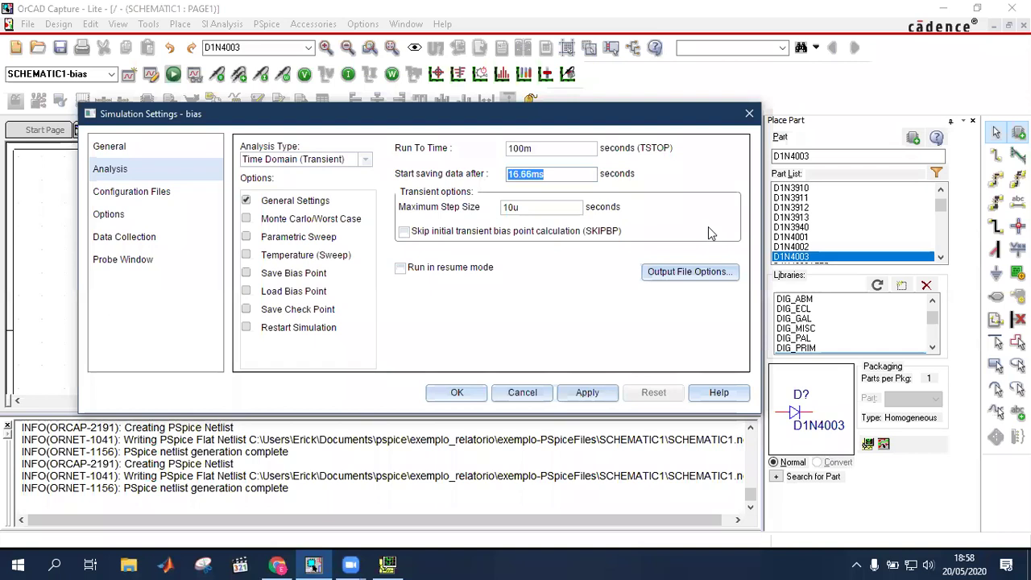
pyautogui.click(749, 114)
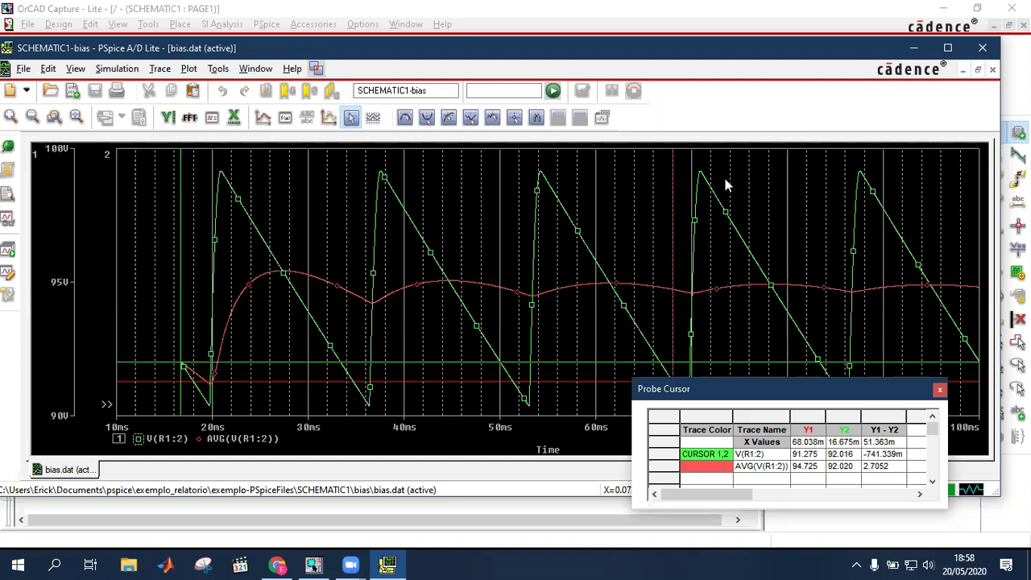
# Switch to the example report in the browser and examine item a's load voltage waveform with the comments on the initial transient.
pyautogui.click(926, 50)
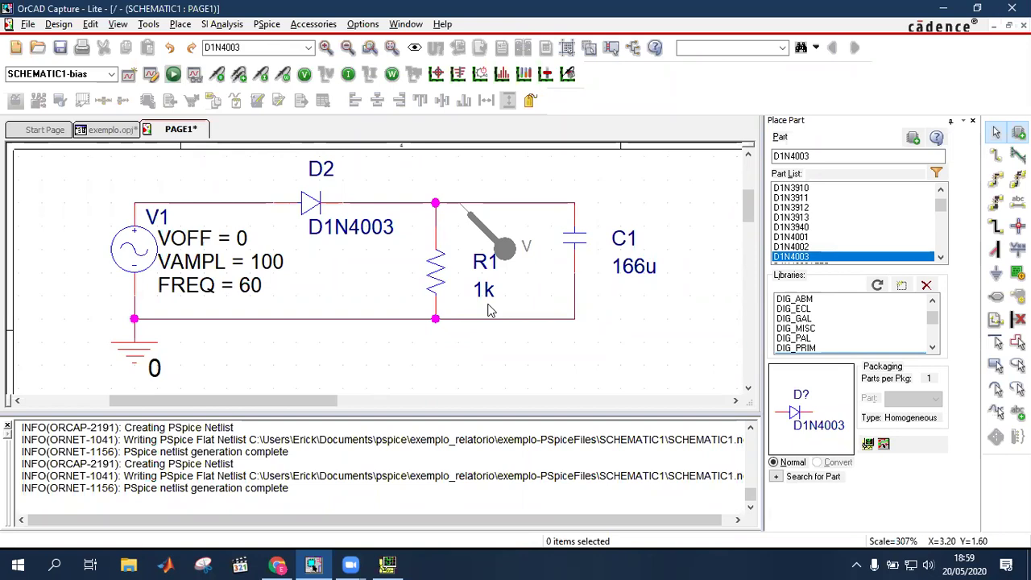
pyautogui.hotkey('alt', 'Tab')
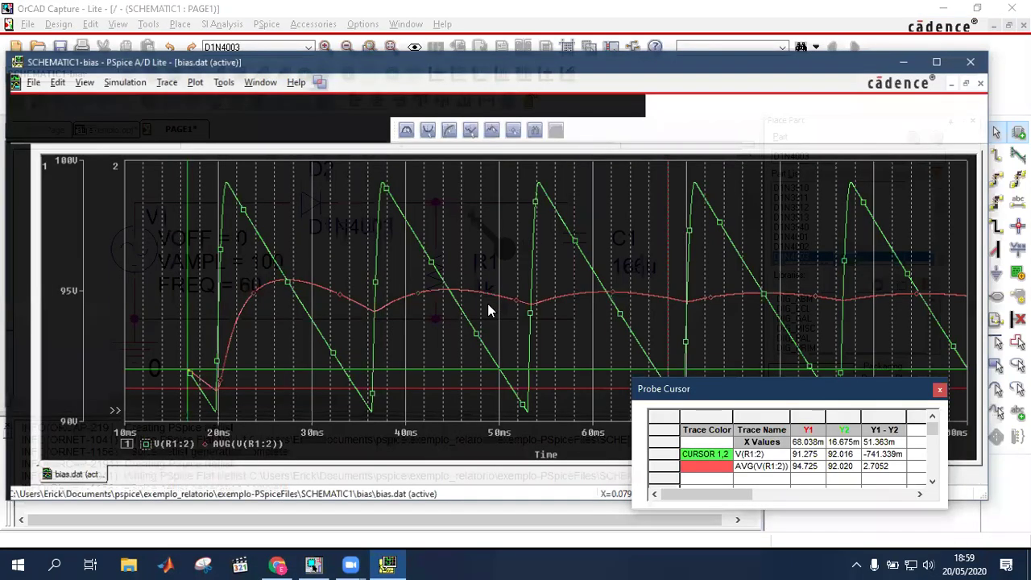
pyautogui.hotkey('alt', 'Tab')
pyautogui.scroll(-1, 564, 322)
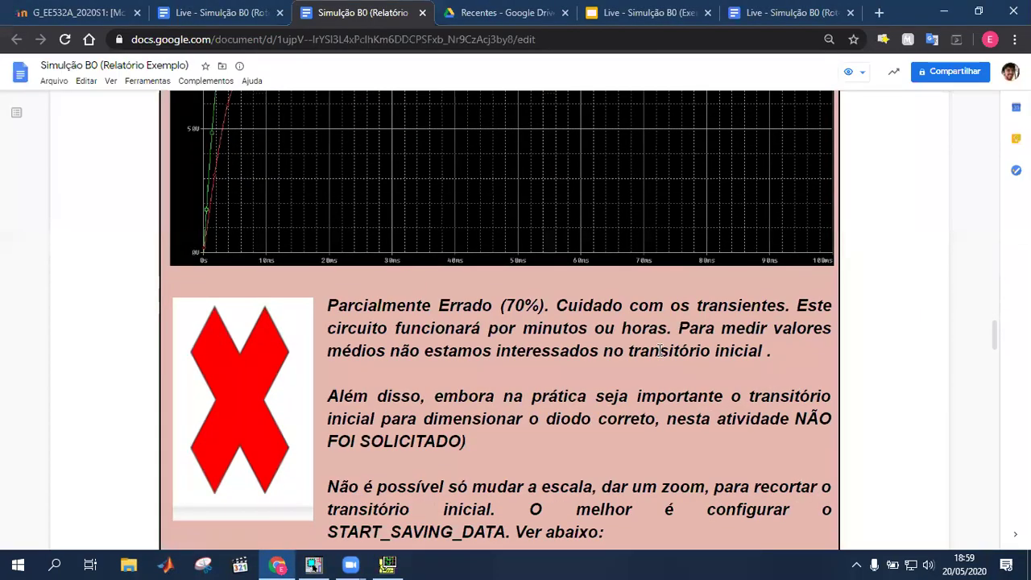
pyautogui.scroll(1, 659, 351)
pyautogui.scroll(1, 659, 350)
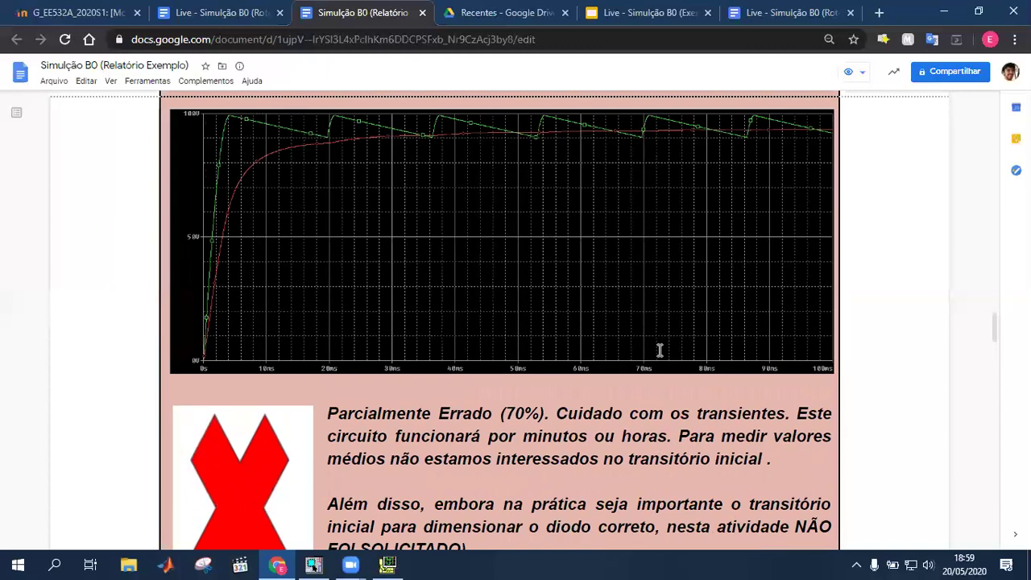
pyautogui.scroll(2, 659, 351)
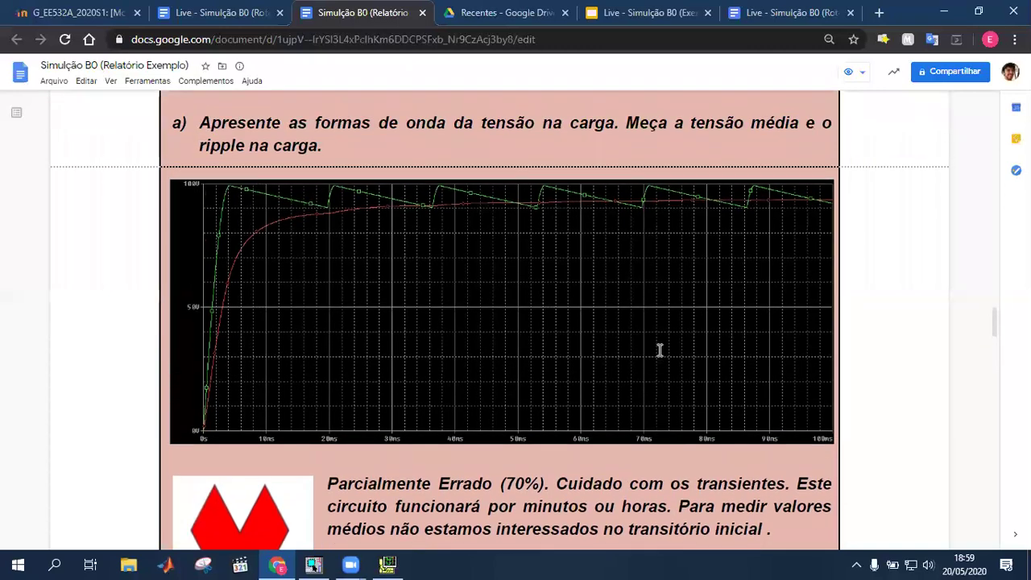
pyautogui.scroll(-3, 659, 350)
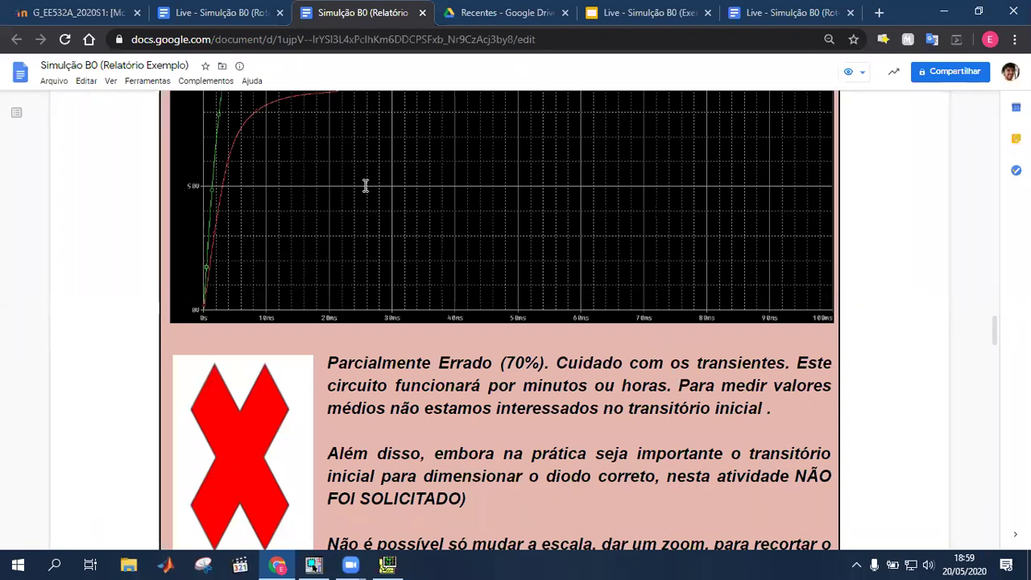
# Try to set view-only permission (Pode ver) in the sharing settings of the Simulção B0 (Roteiro Exemplo) document.
pyautogui.click(186, 14)
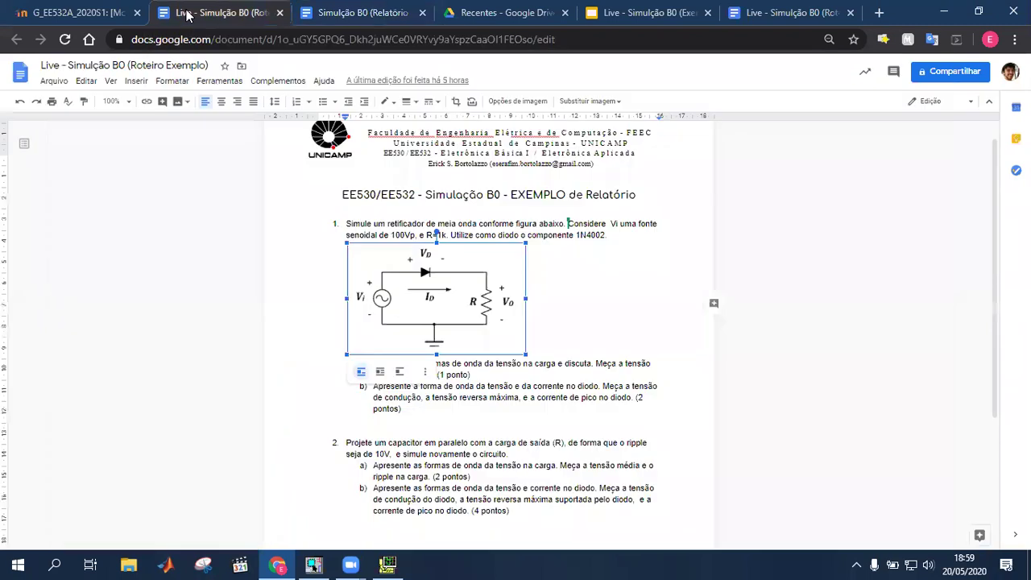
pyautogui.click(924, 74)
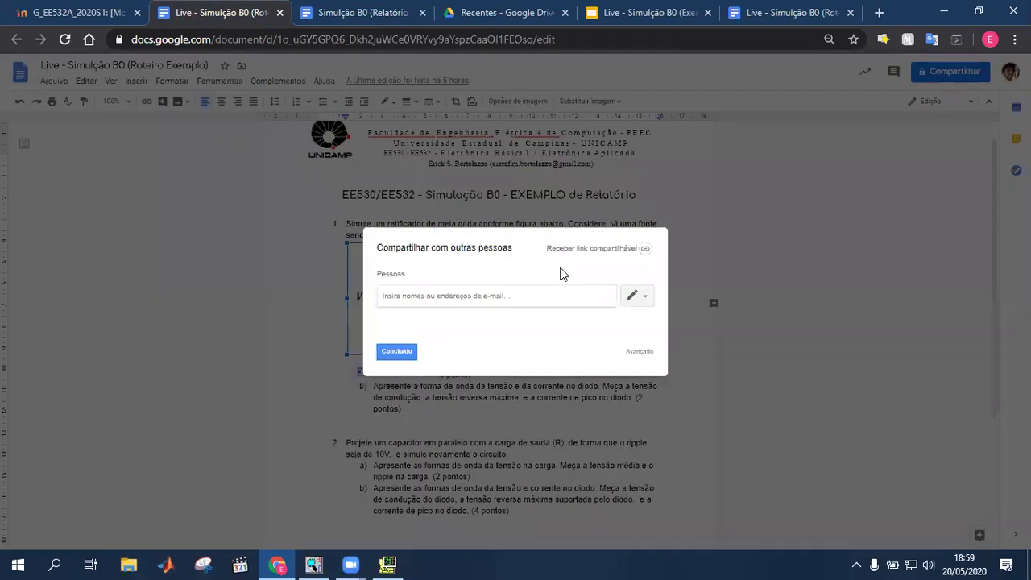
pyautogui.click(643, 298)
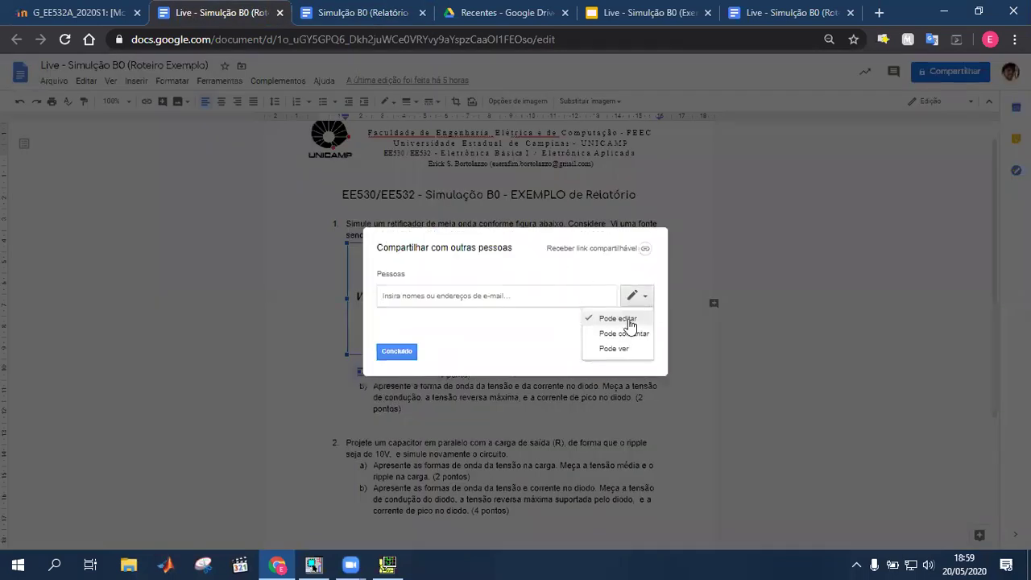
pyautogui.click(620, 349)
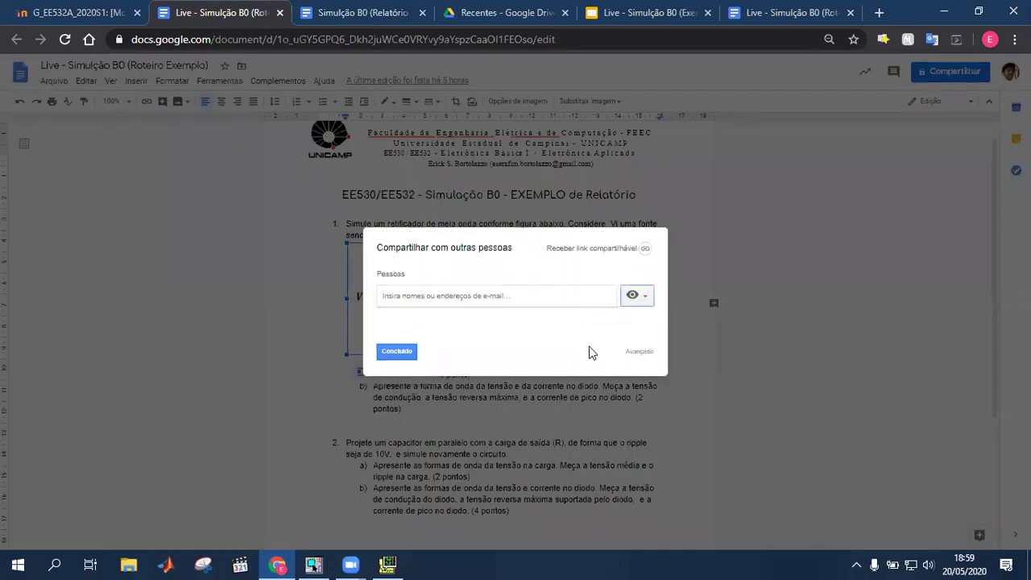
pyautogui.click(398, 352)
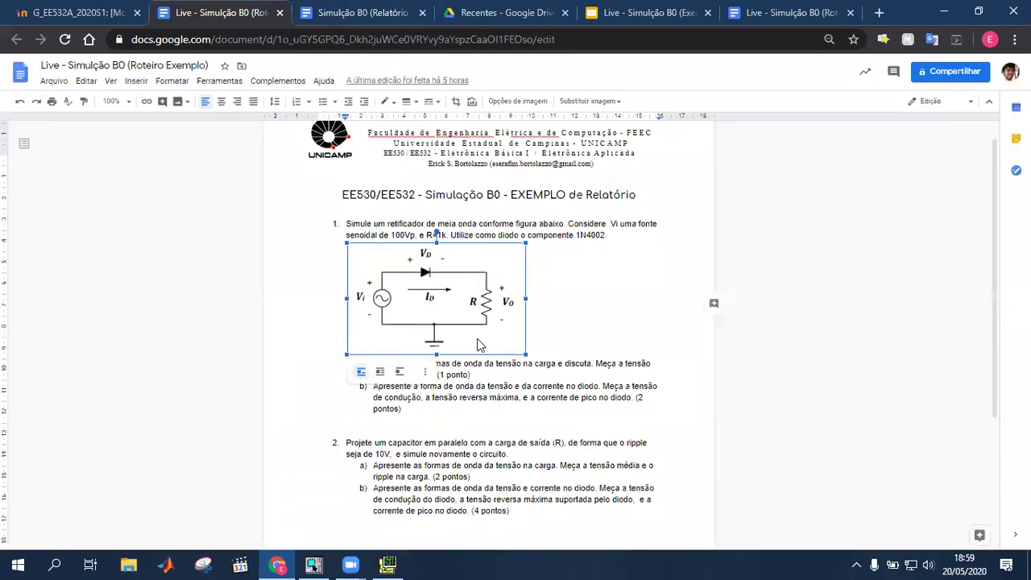
# Turn on view-only link sharing of the Roteiro Exemplo document for anyone at Unicamp and copy the link.
pyautogui.click(1007, 74)
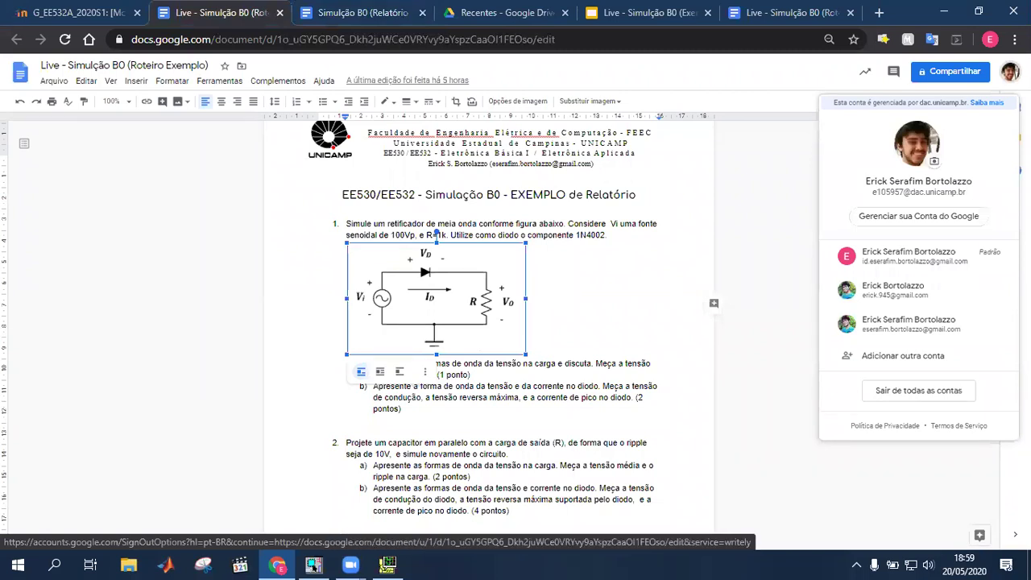
pyautogui.click(954, 73)
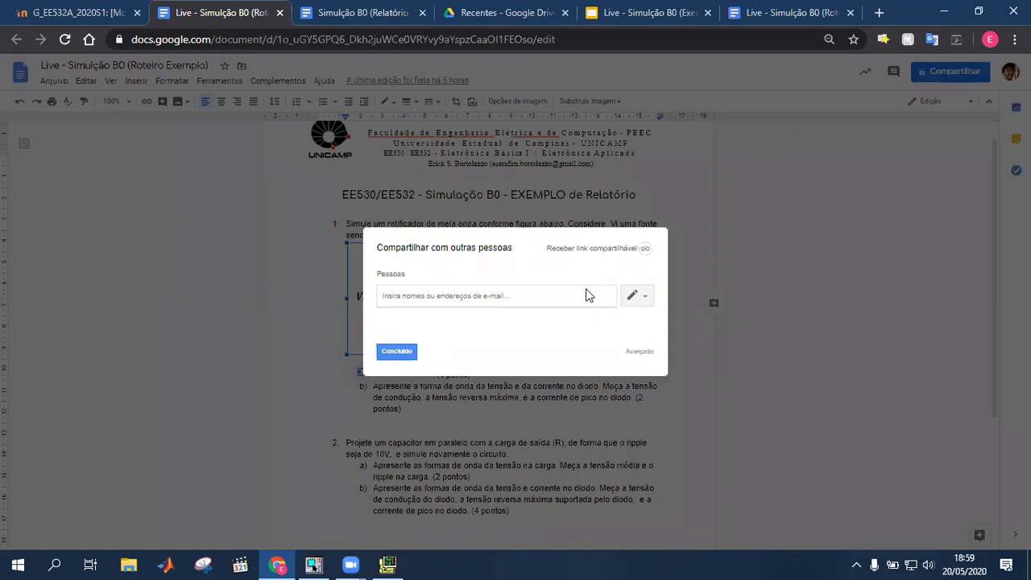
pyautogui.click(644, 248)
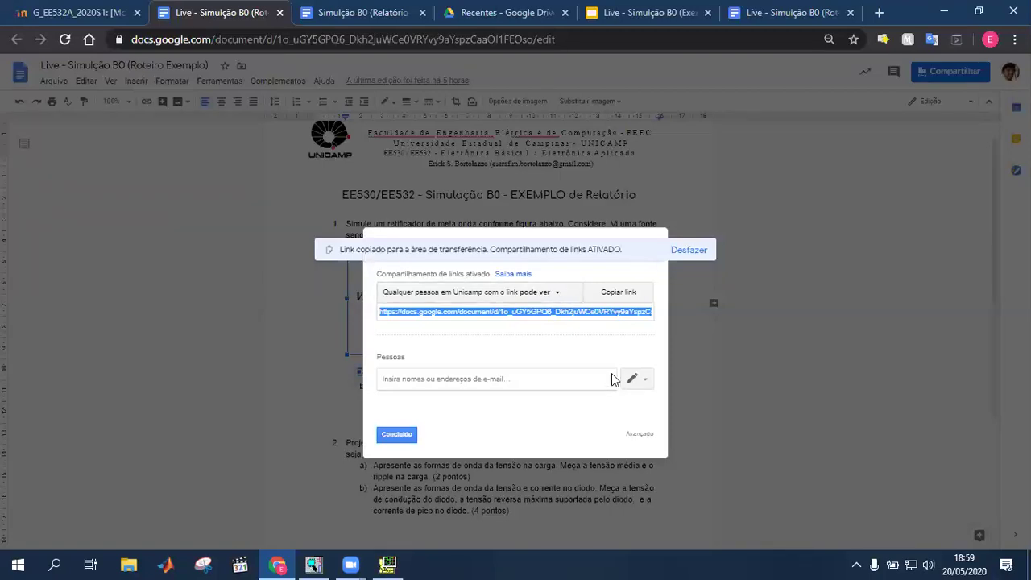
pyautogui.click(395, 435)
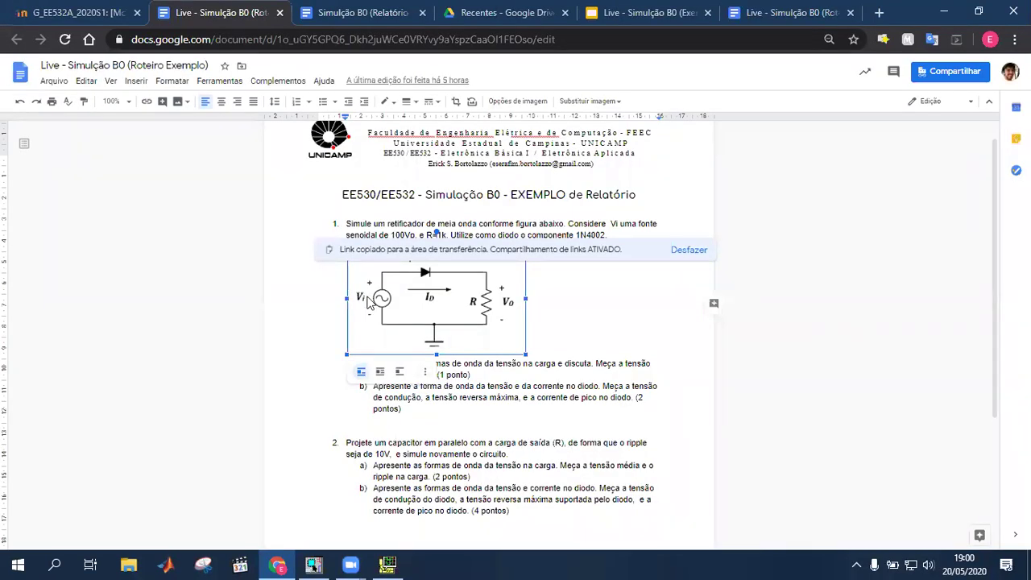
# Switch to the Simulção B0 (Relatório Exemplo) document and enable its shareable link with view access for anyone at Unicamp.
pyautogui.hotkey('ctrl', 'Tab')
pyautogui.hotkey('ctrl', 'Tab')
pyautogui.hotkey('ctrl', 'Tab')
pyautogui.hotkey('ctrl', 'Tab')
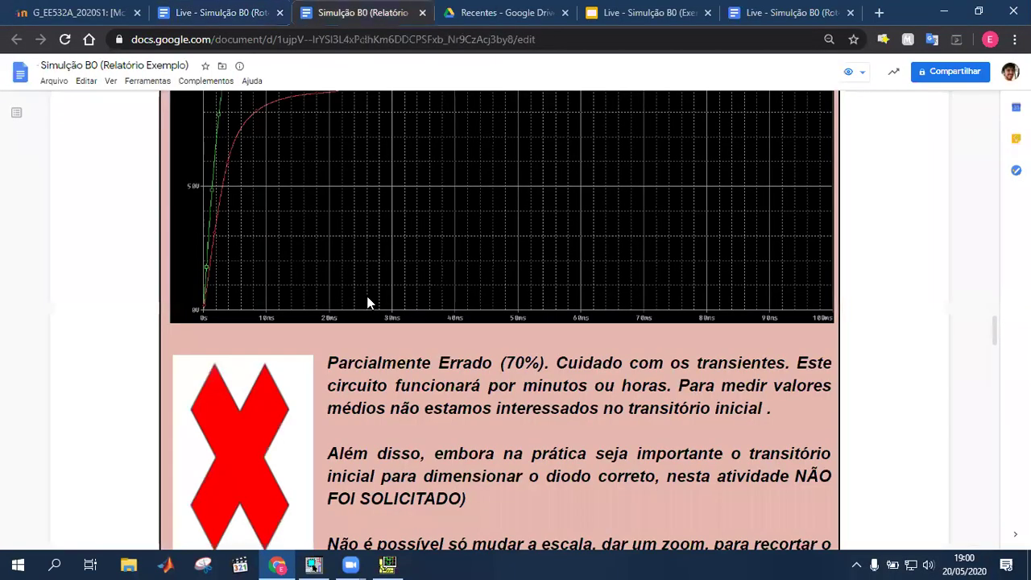
pyautogui.hotkey('ctrl', 'Tab')
pyautogui.hotkey('ctrl', 'Tab')
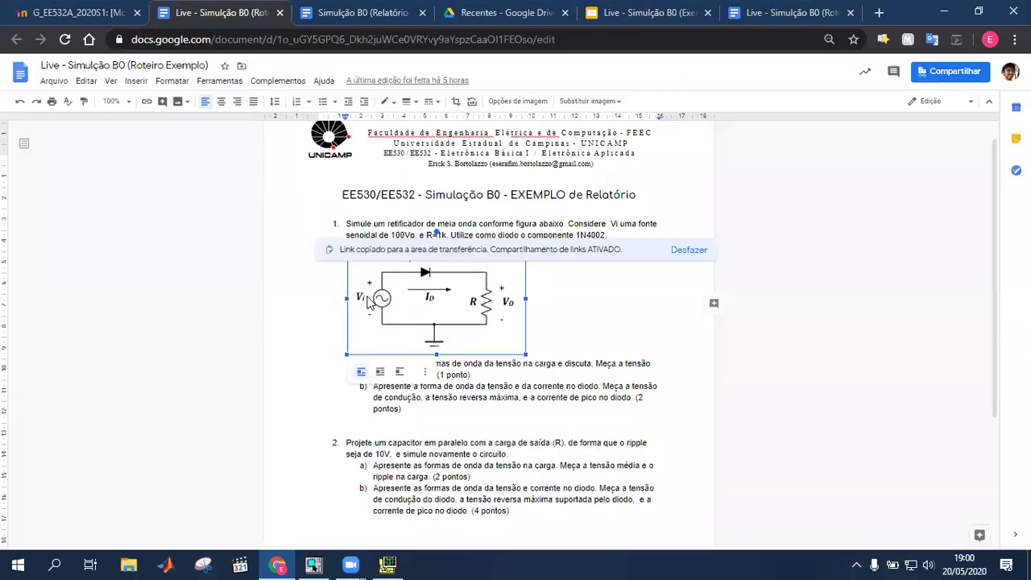
pyautogui.hotkey('ctrl', 'Tab')
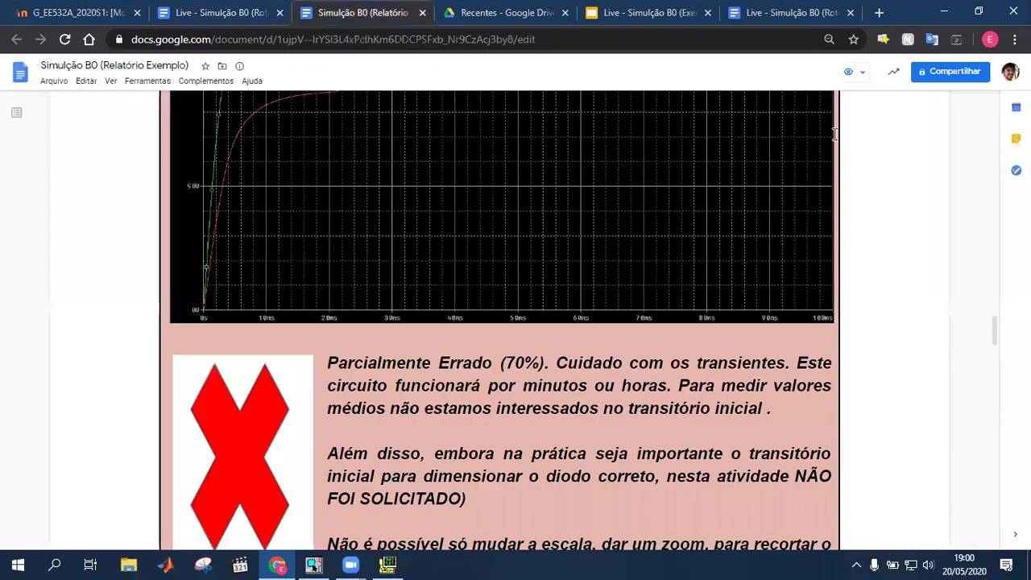
pyautogui.click(941, 72)
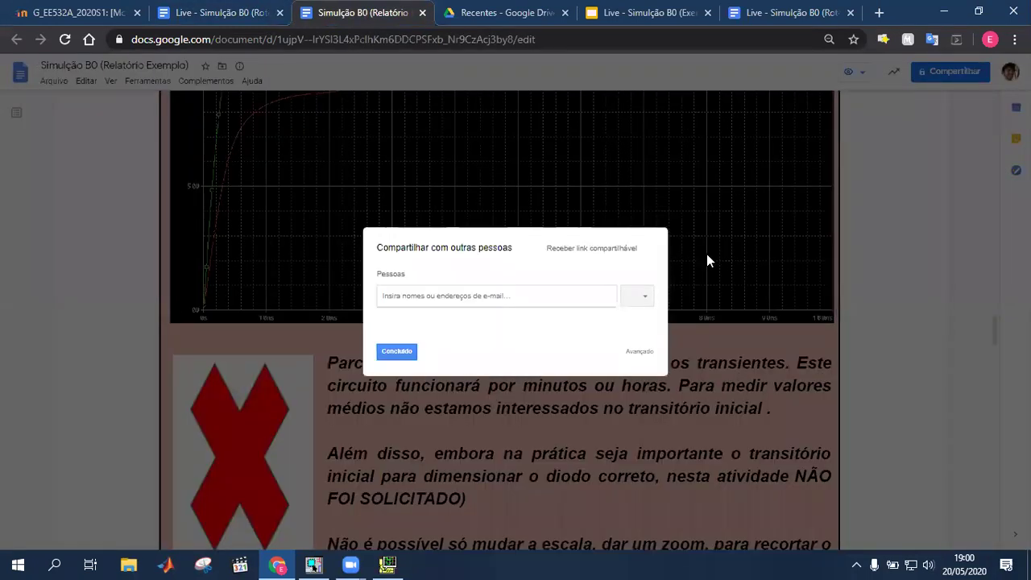
pyautogui.click(645, 249)
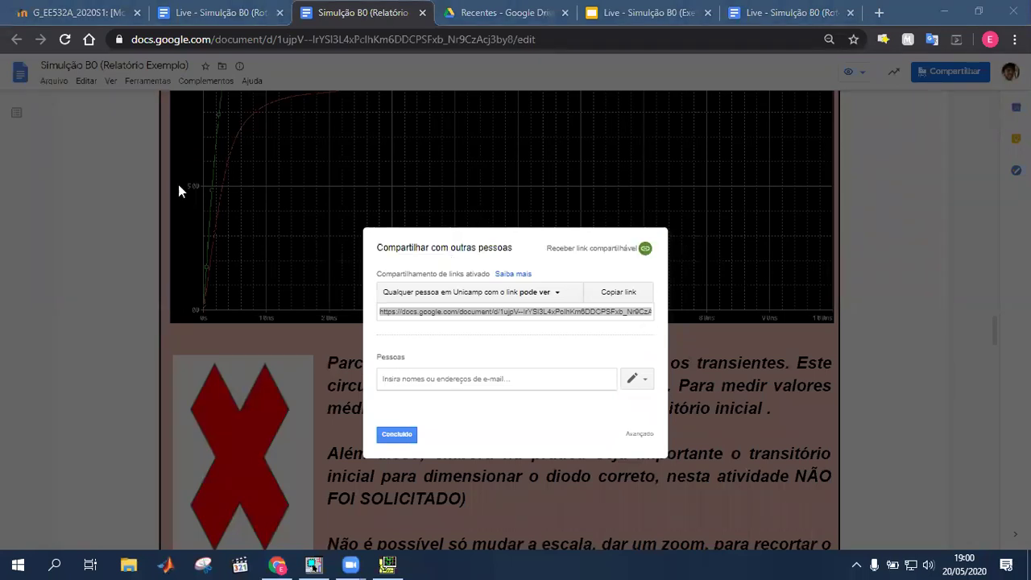
pyautogui.click(71, 174)
pyautogui.click(397, 435)
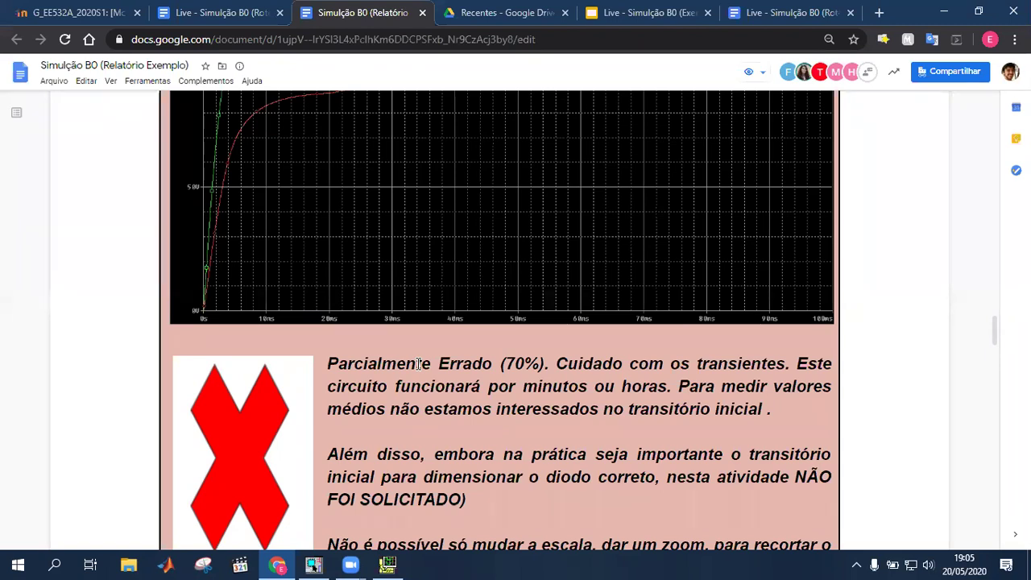
# Review the report's comments on the partially wrong item a answer and Q2's capacitor value, transient settings and schematic.
pyautogui.doubleClick(395, 384)
pyautogui.scroll(1, 407, 371)
pyautogui.click(914, 156)
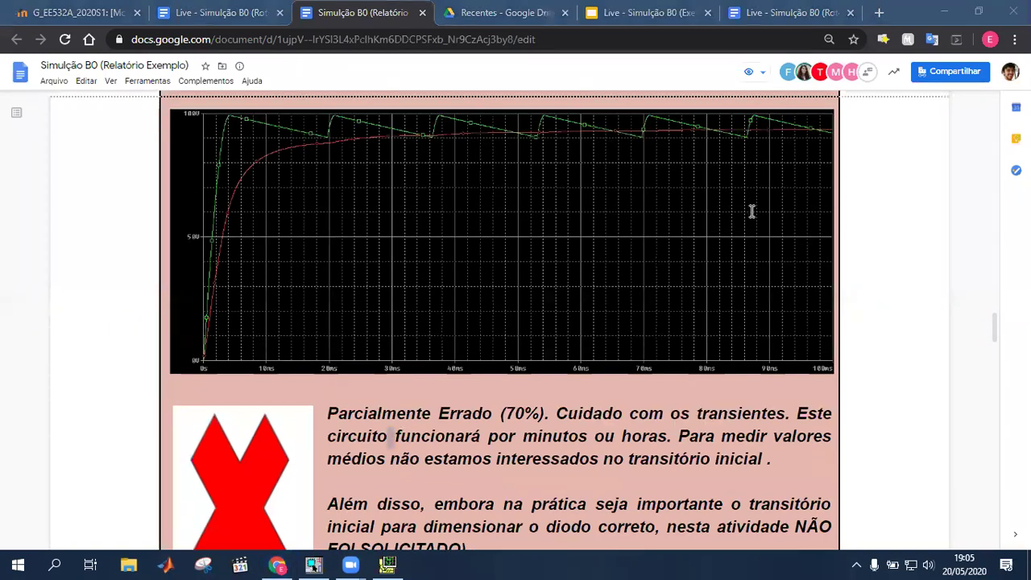
pyautogui.click(528, 438)
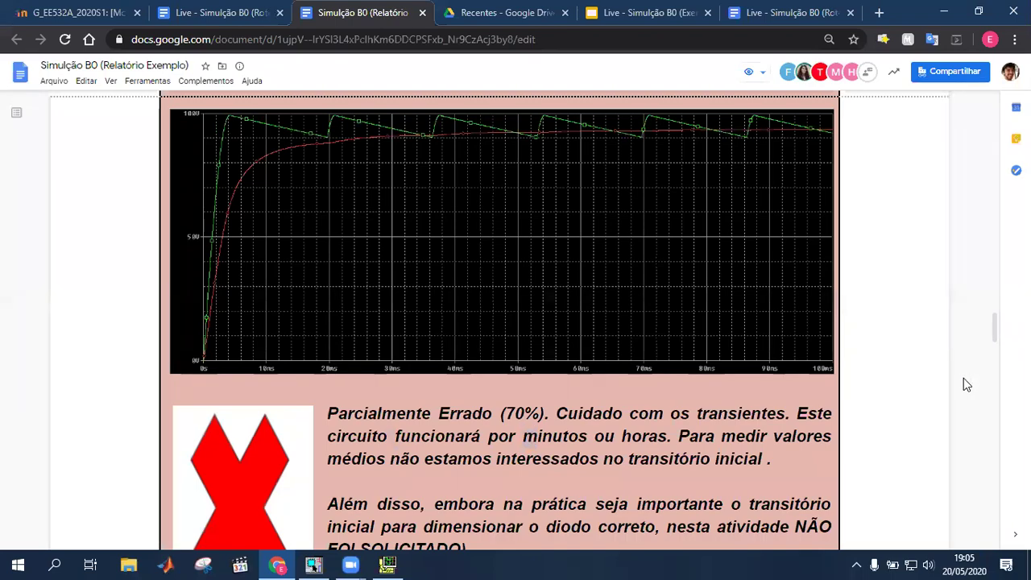
pyautogui.scroll(-6, 964, 378)
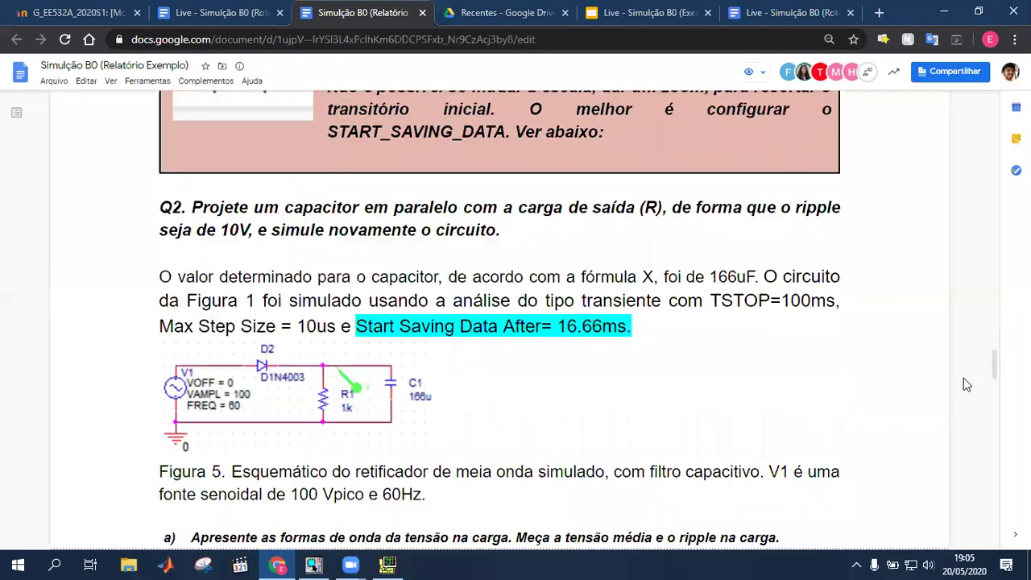
pyautogui.scroll(-1, 965, 385)
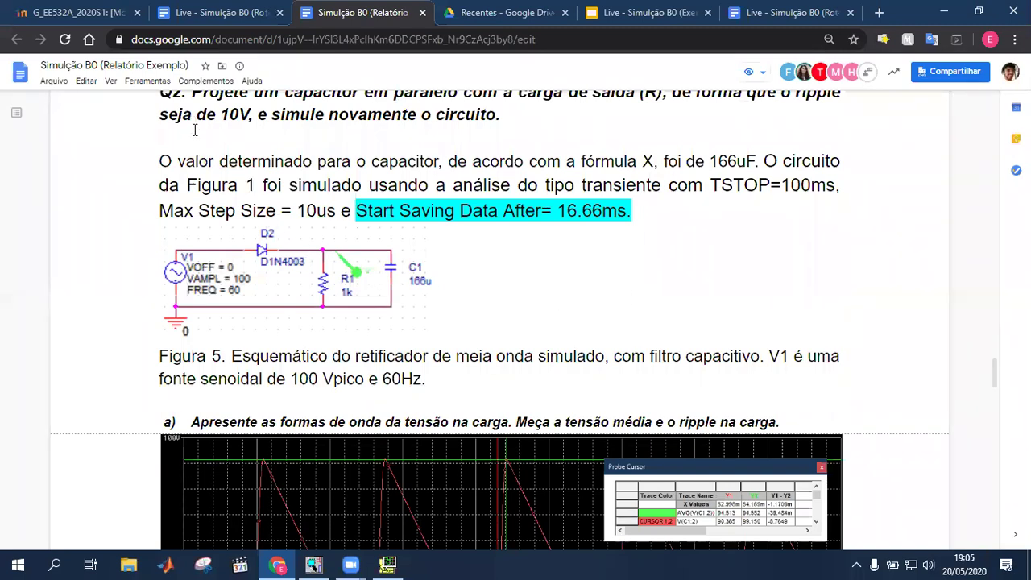
pyautogui.moveTo(197, 164); pyautogui.dragTo(230, 166)
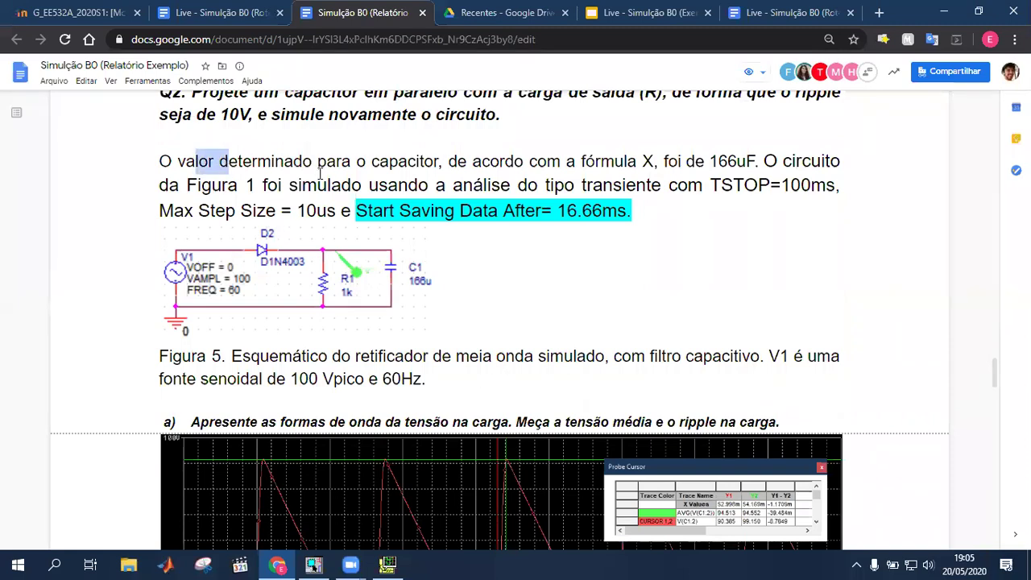
pyautogui.click(165, 162)
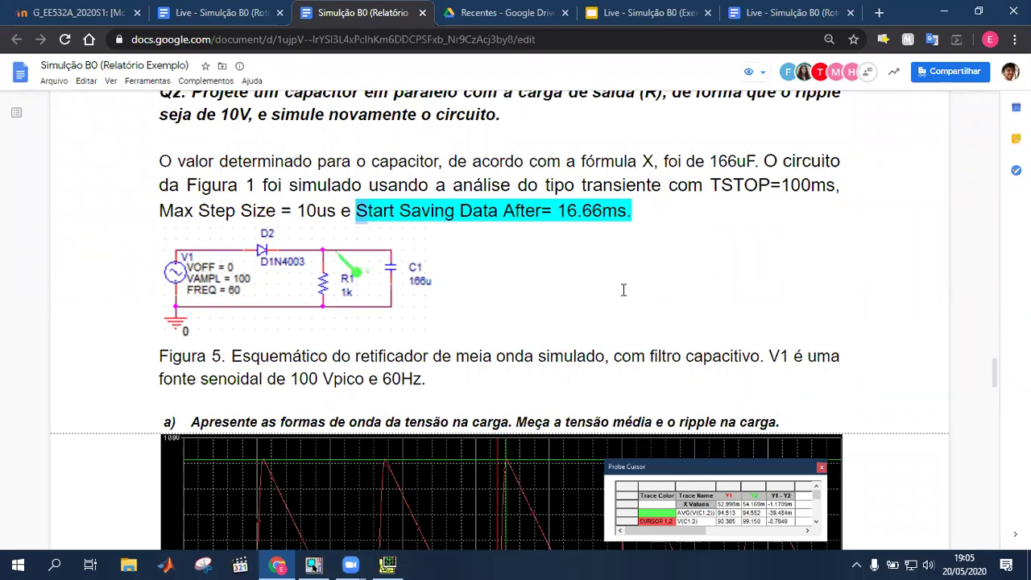
# Examine Q2 item a's Figure 6 waveform, its caption and the ripple and average voltage discussion, and go back to question 1's Figure 4 discussion.
pyautogui.scroll(-2, 577, 228)
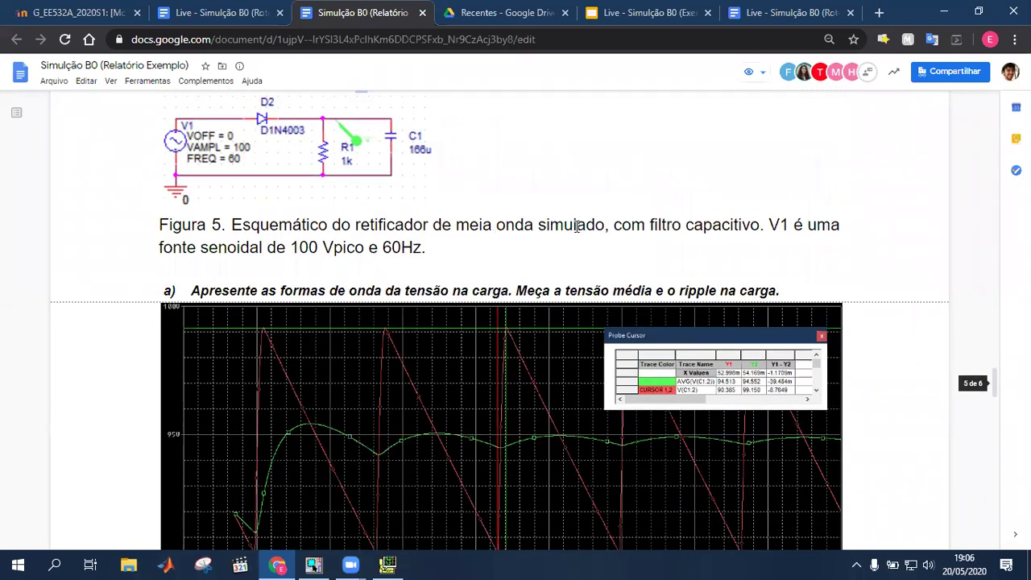
pyautogui.scroll(1, 225, 161)
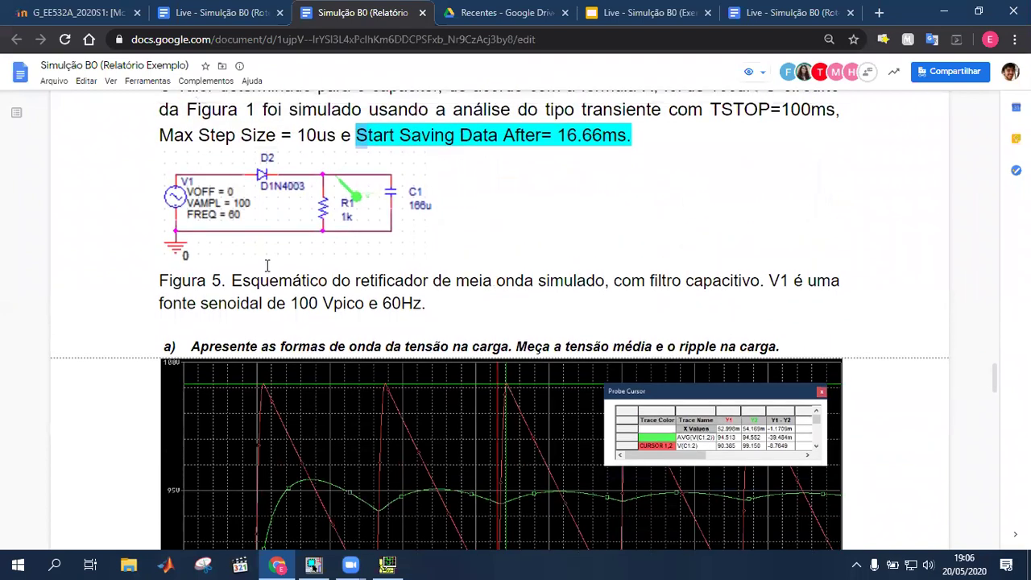
pyautogui.scroll(-2, 269, 267)
pyautogui.scroll(-1, 210, 173)
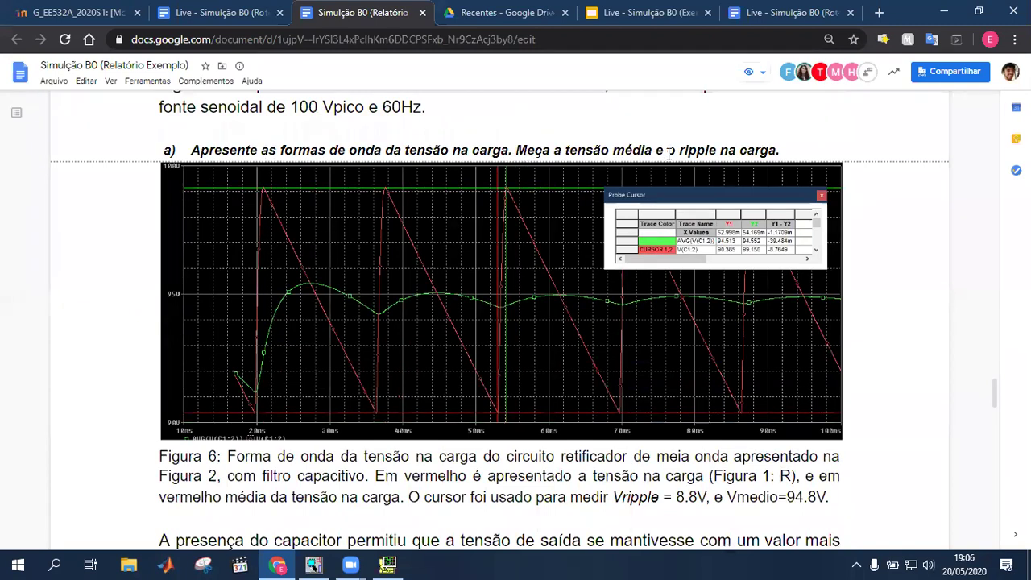
pyautogui.scroll(-1, 551, 312)
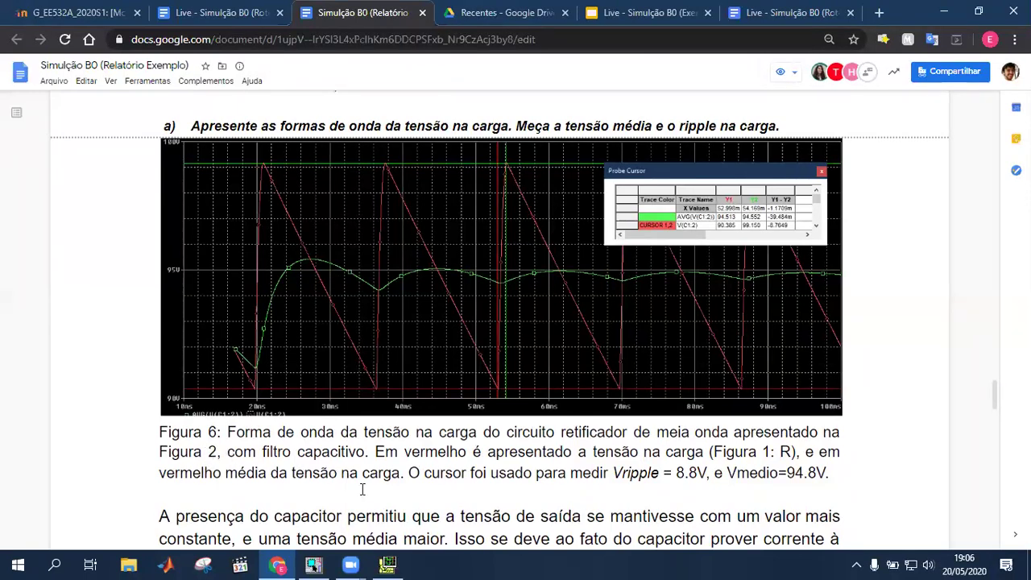
pyautogui.scroll(-3, 368, 491)
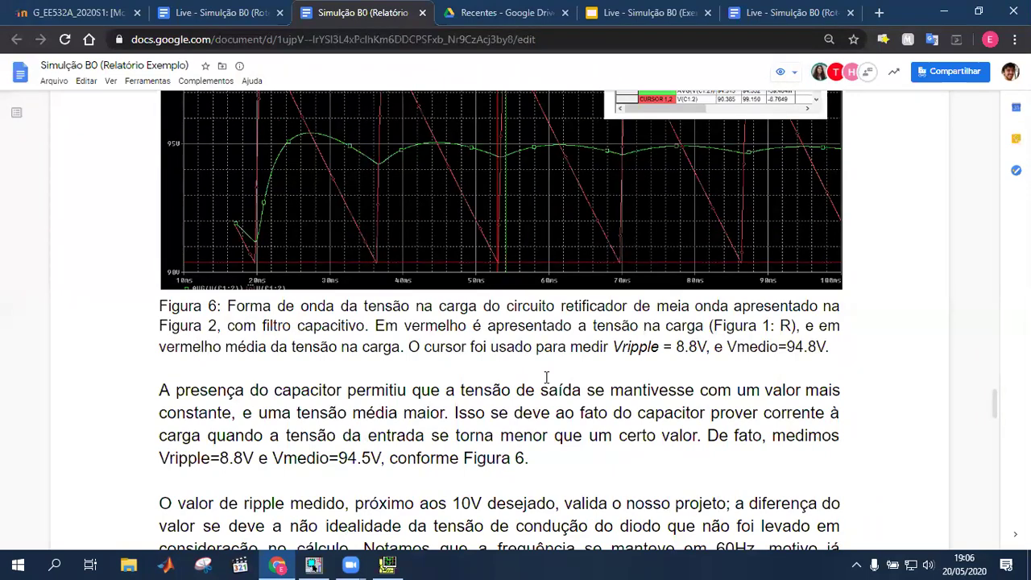
pyautogui.scroll(-3, 546, 377)
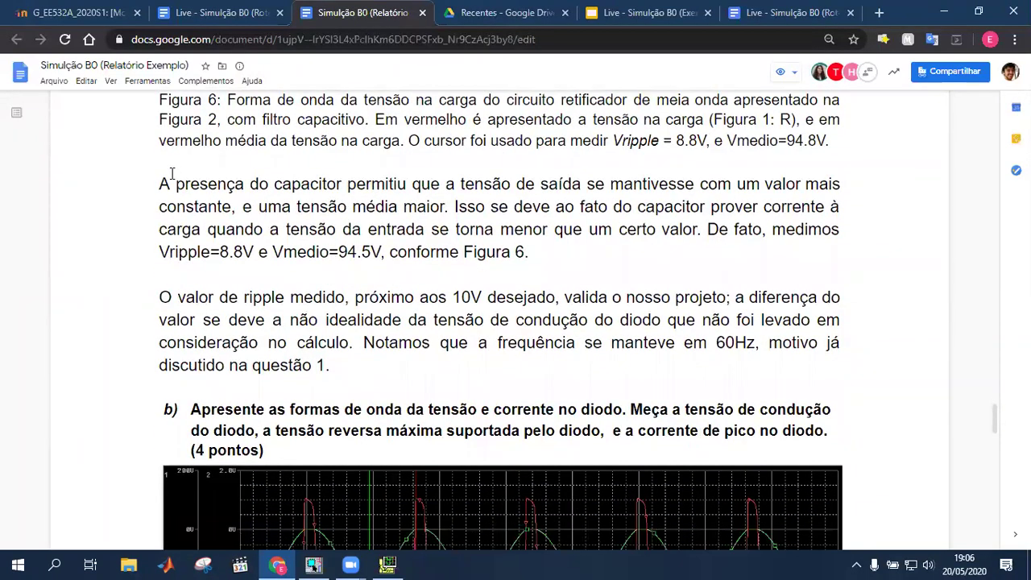
pyautogui.moveTo(159, 187); pyautogui.dragTo(337, 369)
pyautogui.click(337, 368)
pyautogui.moveTo(175, 183); pyautogui.dragTo(208, 186)
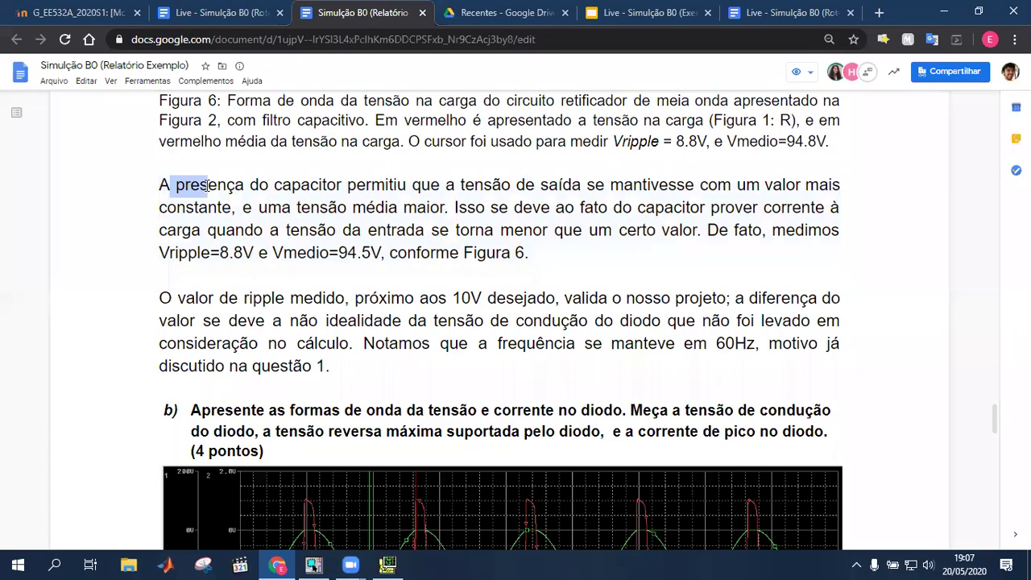
pyautogui.scroll(20, 207, 185)
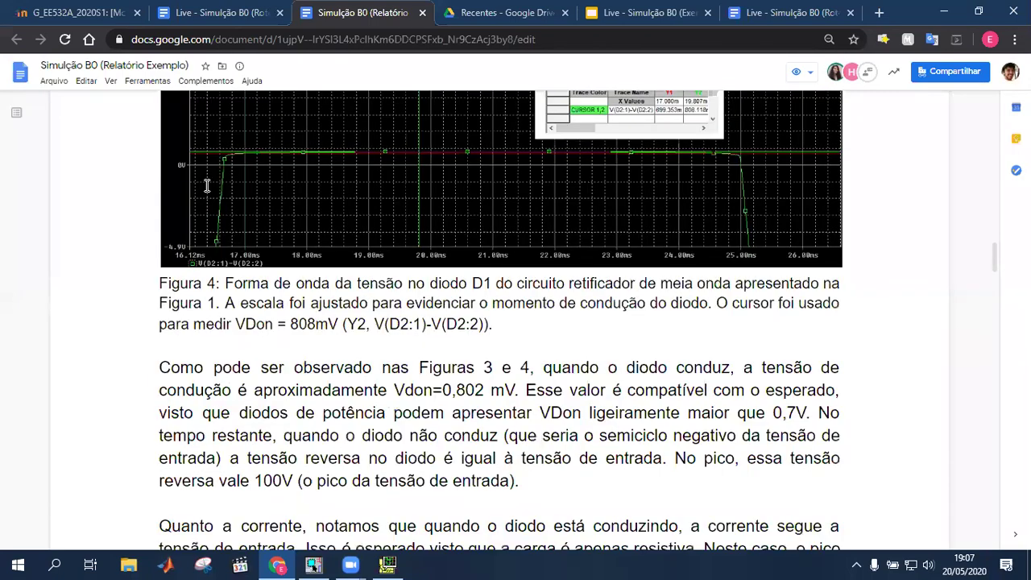
# Compare question 1's load voltage waveform in Figure 2 with Q2's capacitor schematic, initial transient waveform and Figure 6.
pyautogui.scroll(10, 207, 186)
pyautogui.scroll(6, 207, 186)
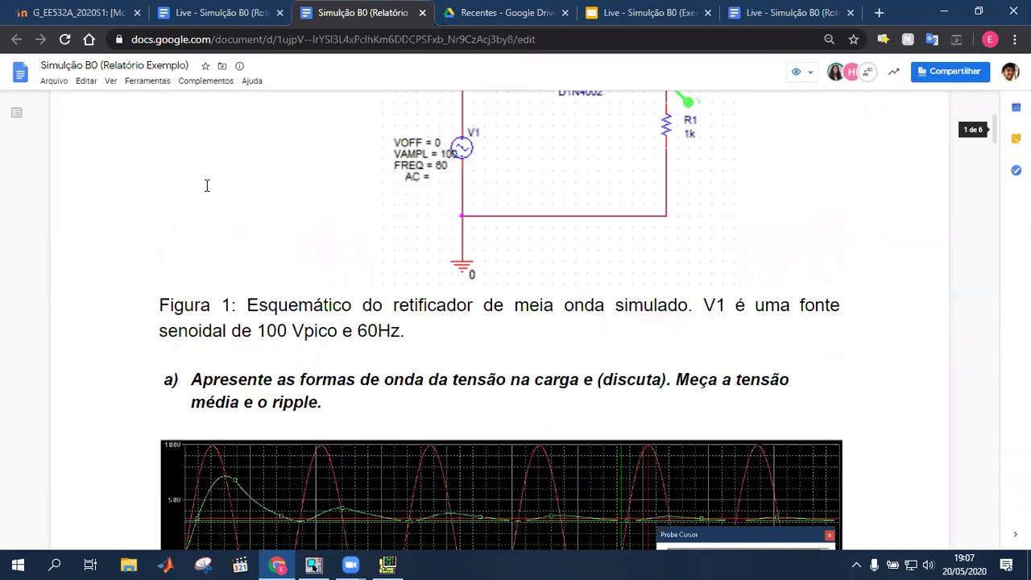
pyautogui.scroll(-3, 207, 186)
pyautogui.scroll(-3, 207, 185)
pyautogui.scroll(2, 207, 185)
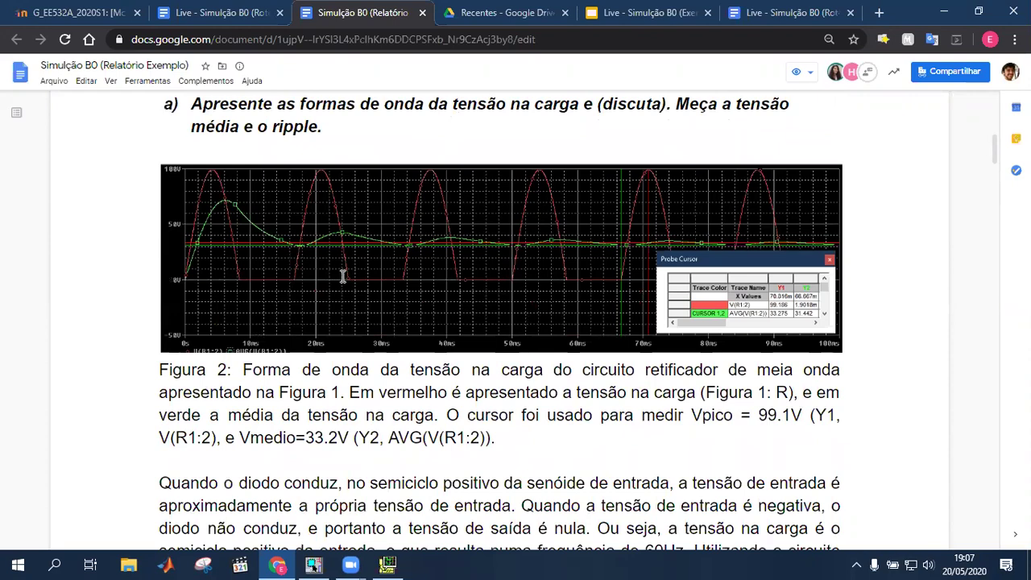
pyautogui.scroll(-15, 343, 276)
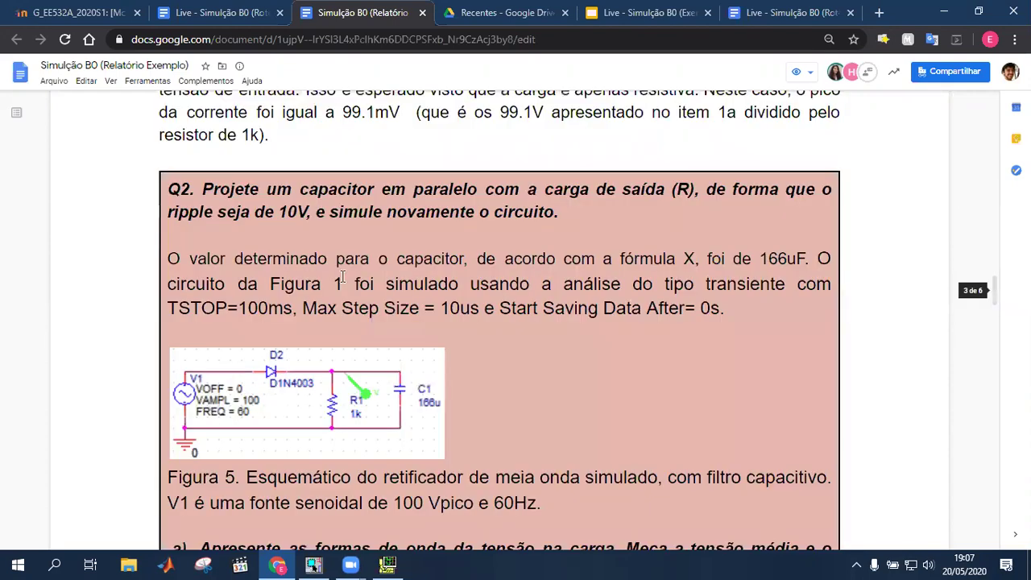
pyautogui.scroll(-6, 342, 276)
pyautogui.scroll(1, 344, 286)
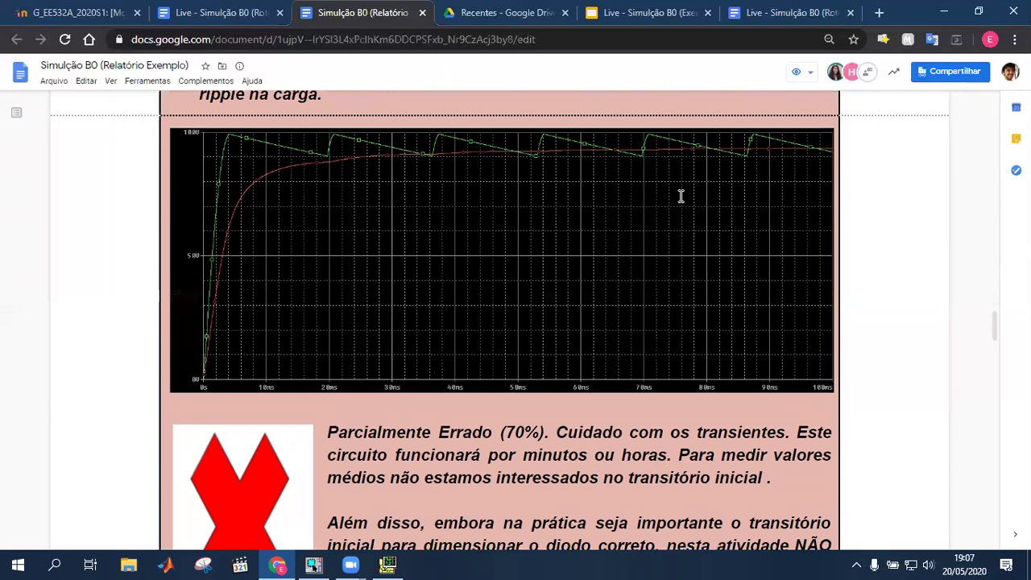
pyautogui.scroll(-7, 681, 196)
pyautogui.scroll(-4, 681, 196)
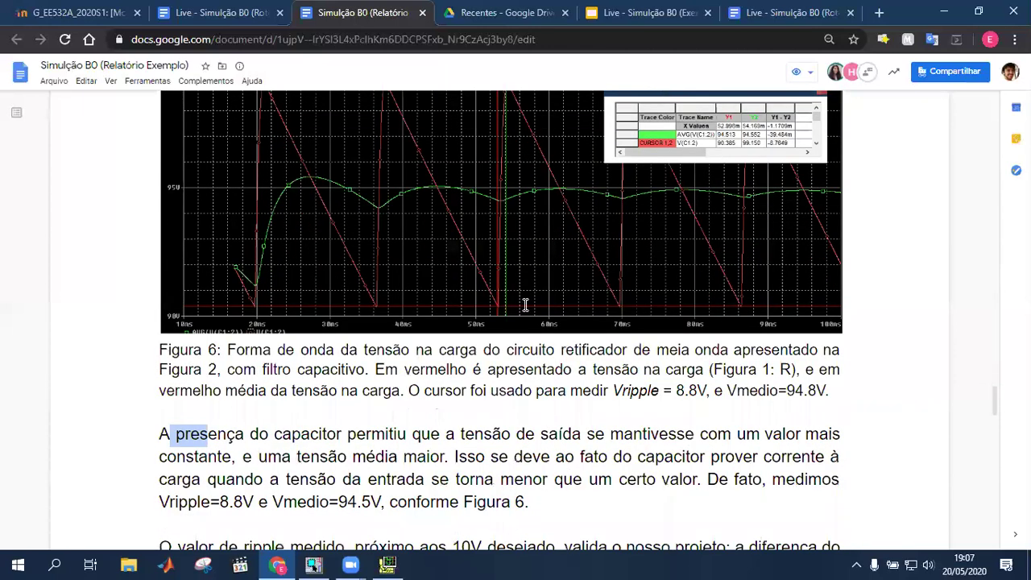
# Read Q2 item a's capacitor, ripple and frequency discussion, highlighting key passages, and continue to item b's diode waveforms in Figure 7.
pyautogui.click(455, 455)
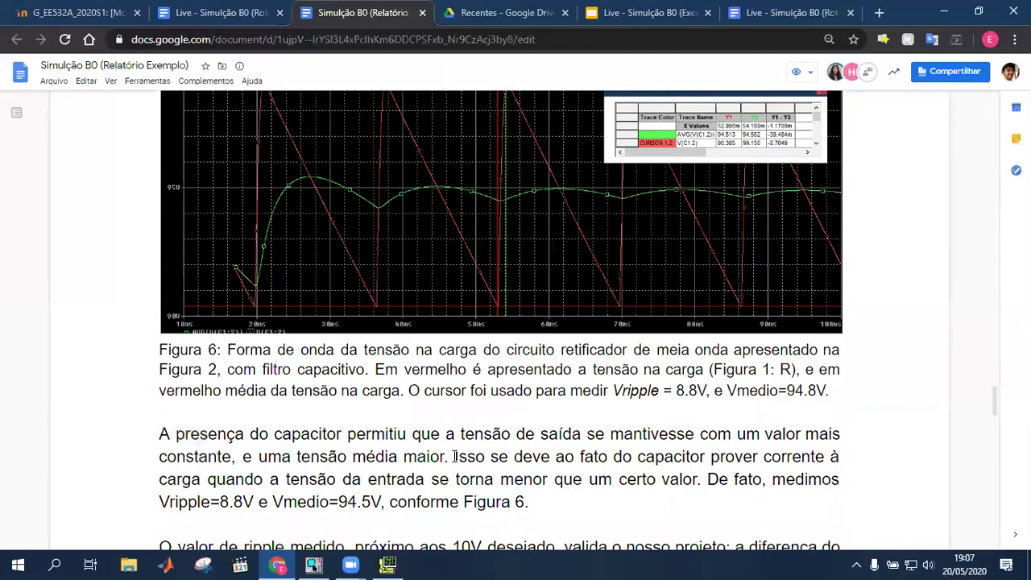
pyautogui.moveTo(455, 456); pyautogui.dragTo(679, 452)
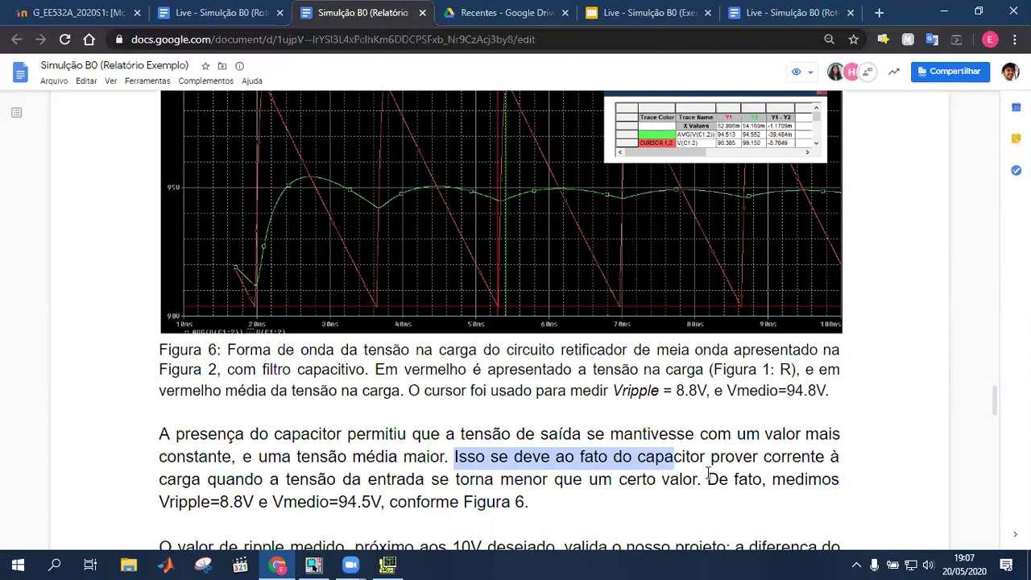
pyautogui.moveTo(709, 480); pyautogui.dragTo(567, 498)
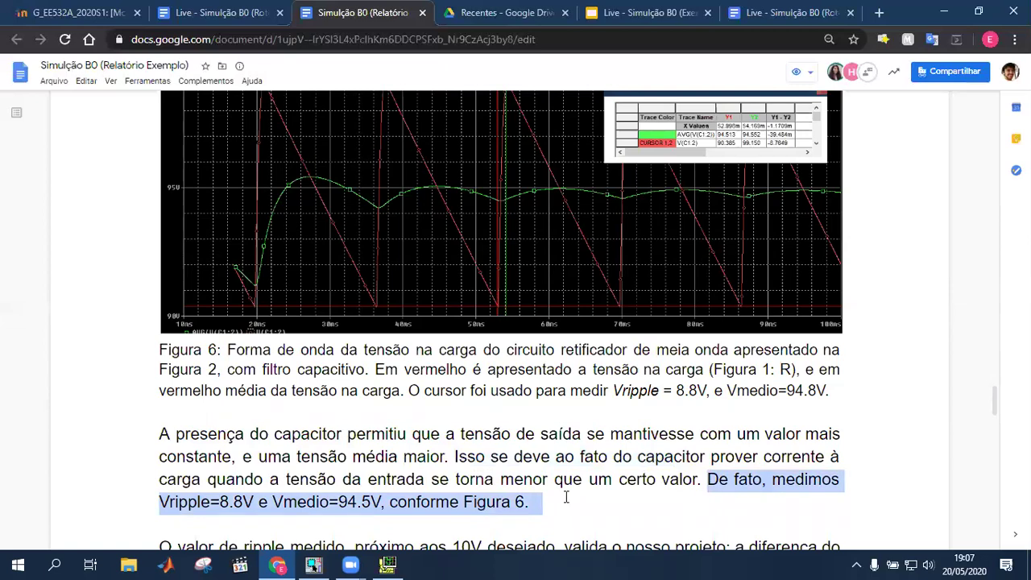
pyautogui.scroll(-3, 567, 498)
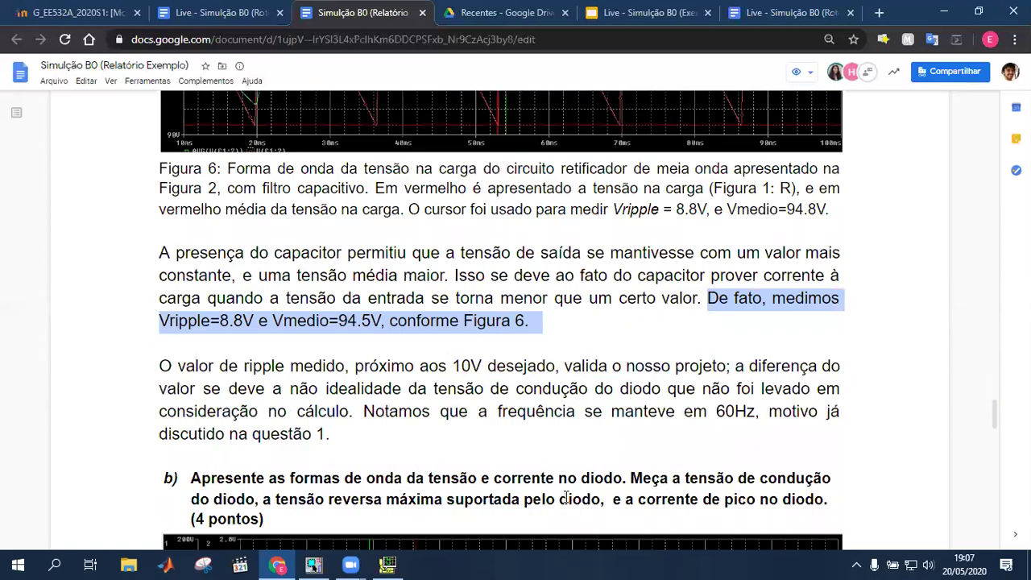
pyautogui.moveTo(253, 355); pyautogui.dragTo(164, 365)
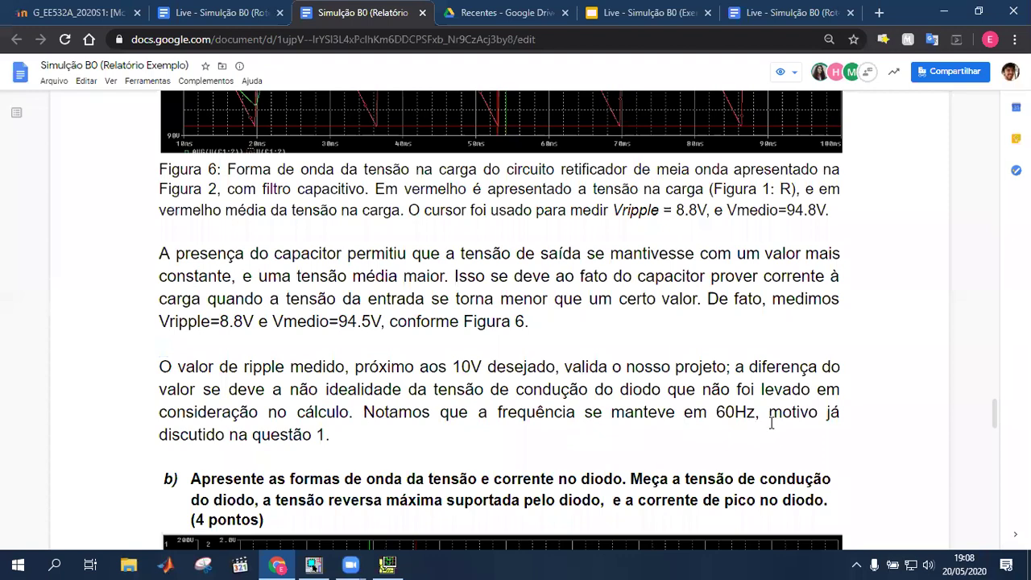
pyautogui.moveTo(771, 412); pyautogui.dragTo(772, 430)
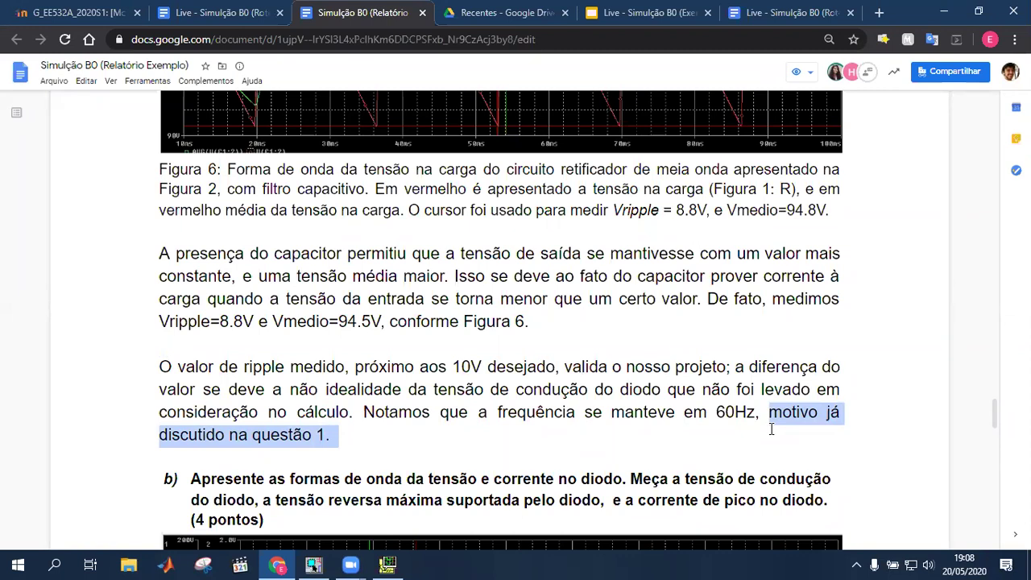
pyautogui.scroll(-5, 771, 430)
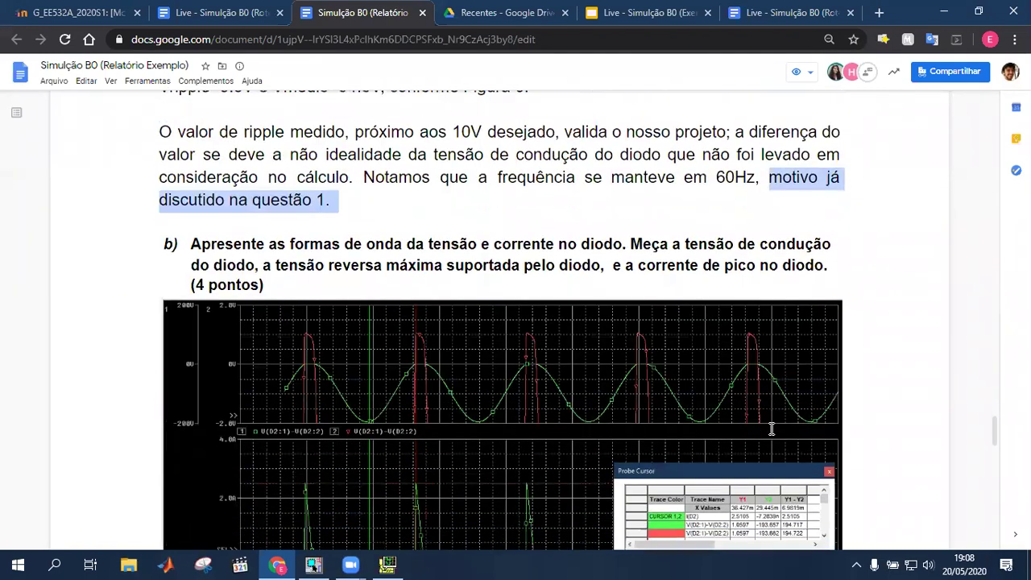
pyautogui.scroll(1, 771, 429)
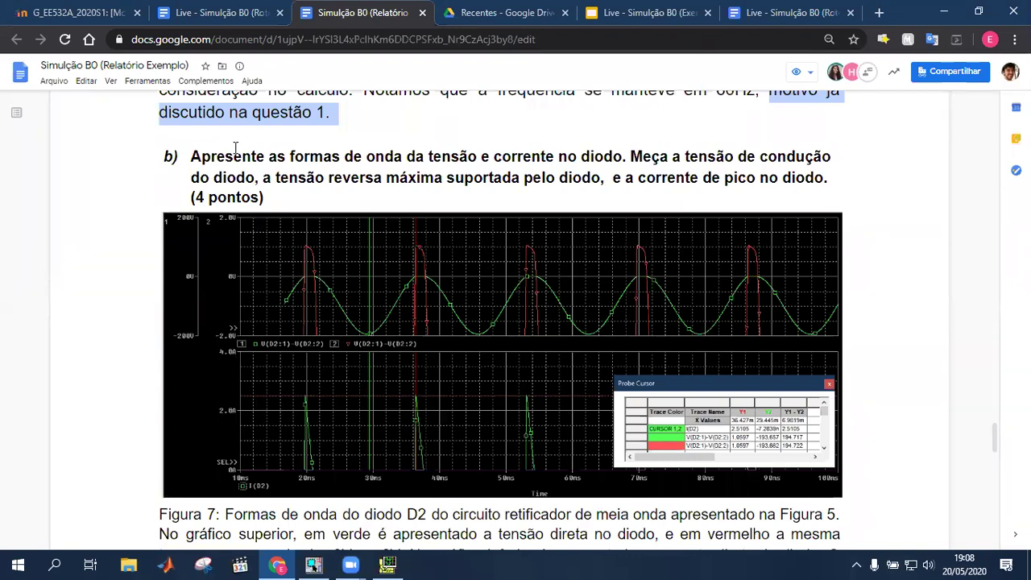
# Switch to the maximized PSpice A/D window and measure V(R1:2) with the cursor at its minimum near 20 ms and the following peak.
pyautogui.hotkey('alt', 'Tab')
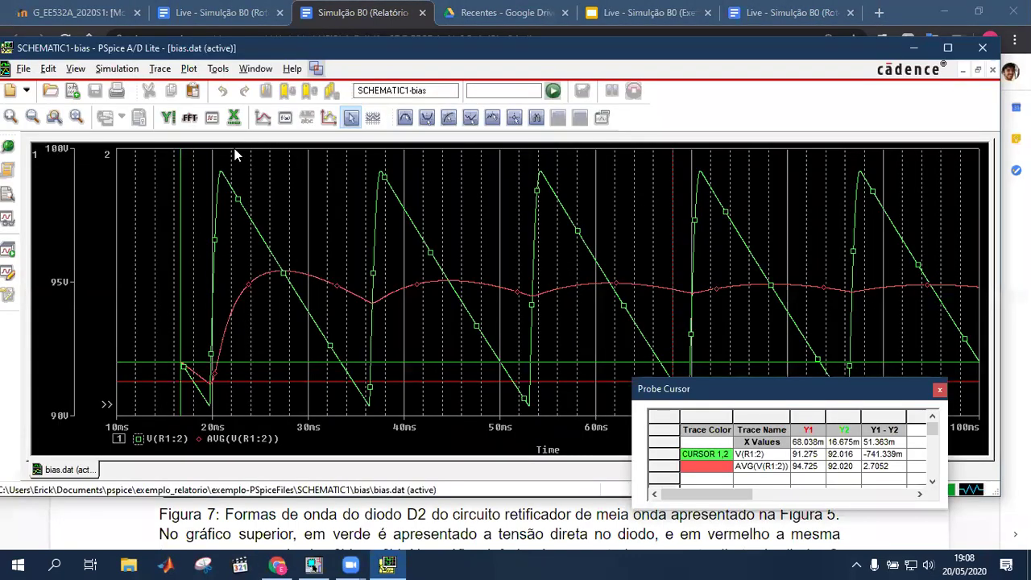
pyautogui.doubleClick(322, 47)
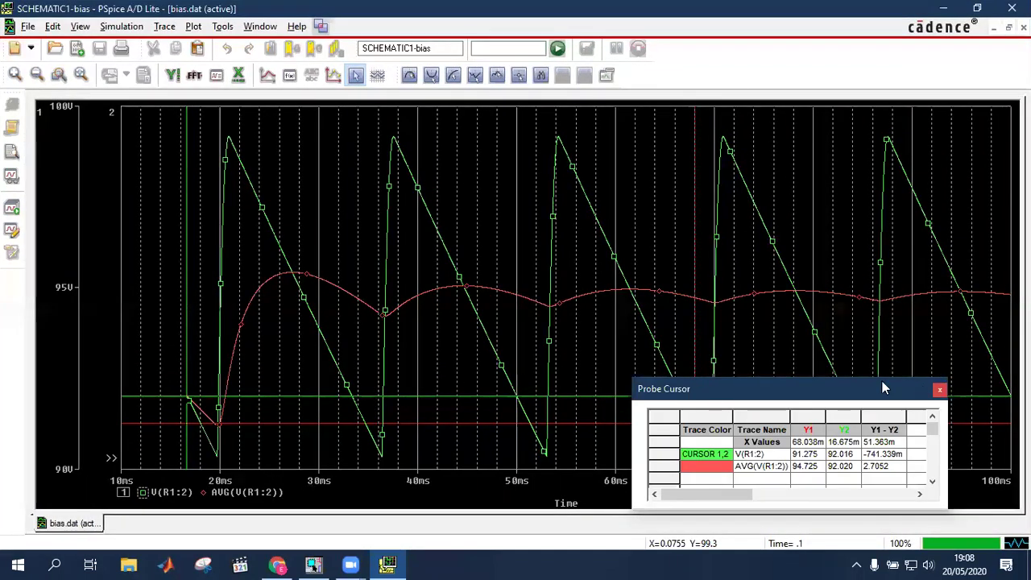
pyautogui.moveTo(859, 394); pyautogui.dragTo(887, 417)
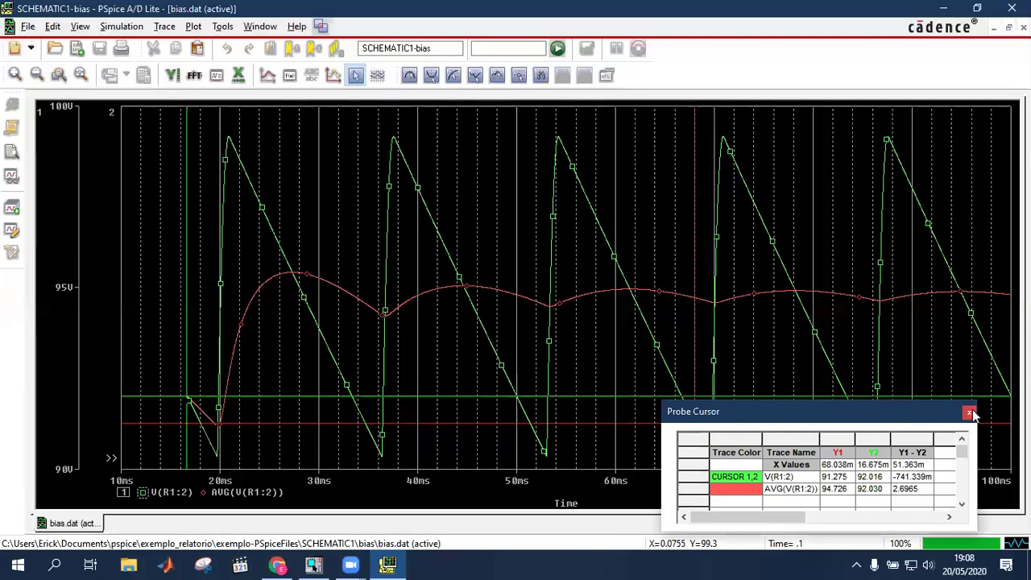
pyautogui.moveTo(799, 410); pyautogui.dragTo(893, 345)
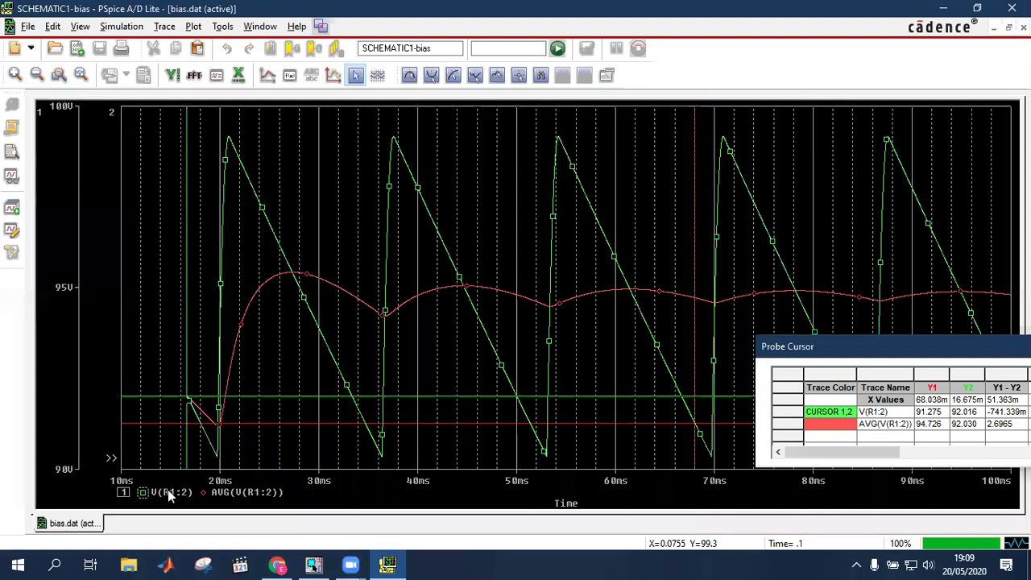
pyautogui.click(216, 330)
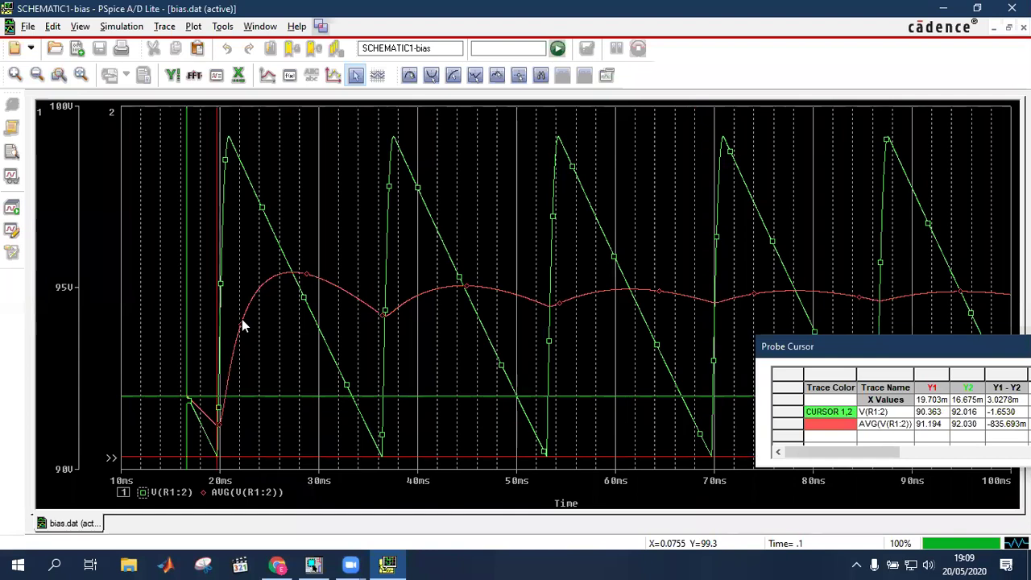
pyautogui.click(231, 230)
pyautogui.moveTo(232, 229); pyautogui.dragTo(230, 226)
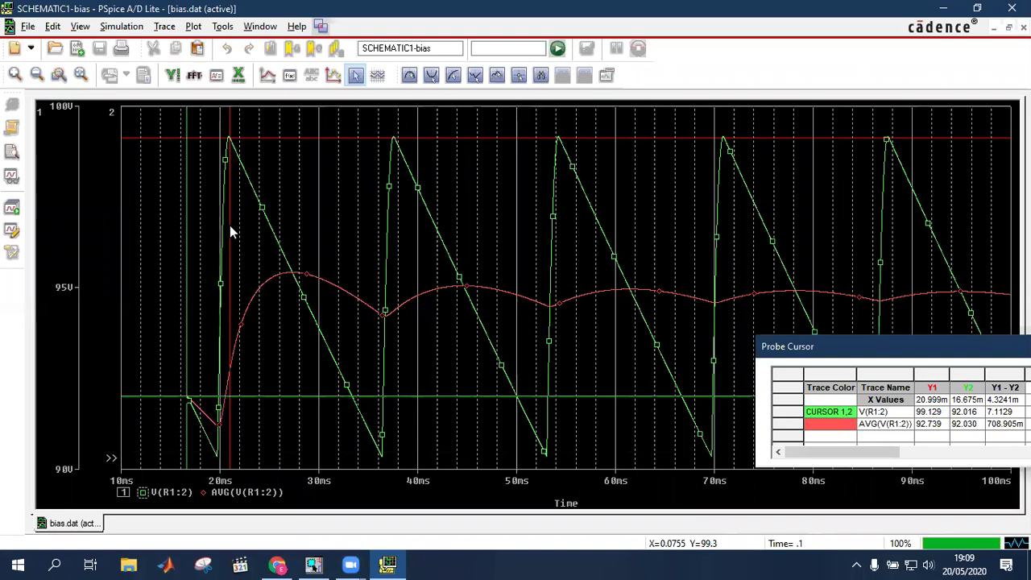
# Delete the V(R1:2) and AVG(V(R1:2)) traces from the plot.
pyautogui.click(166, 494)
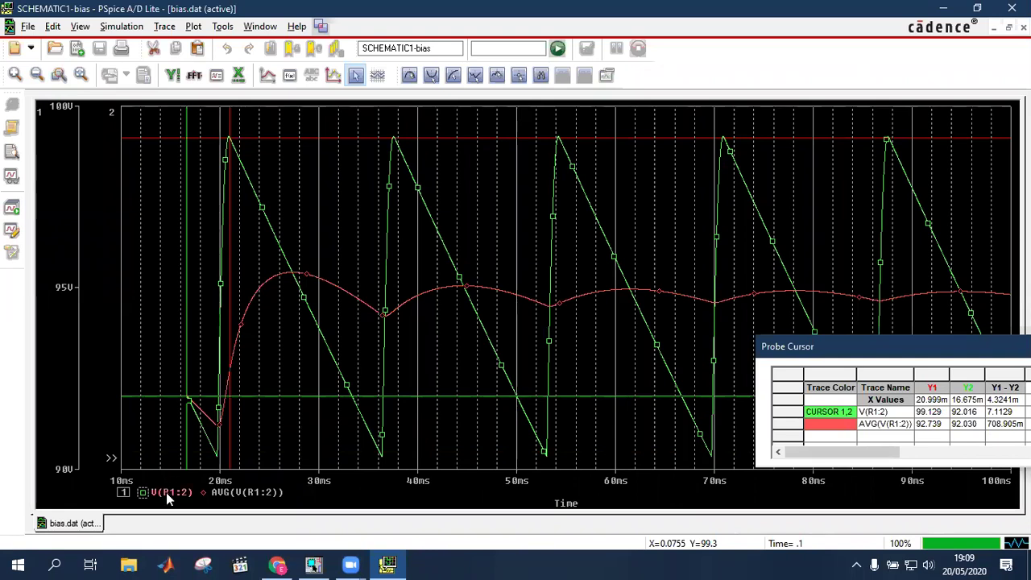
pyautogui.press('Delete')
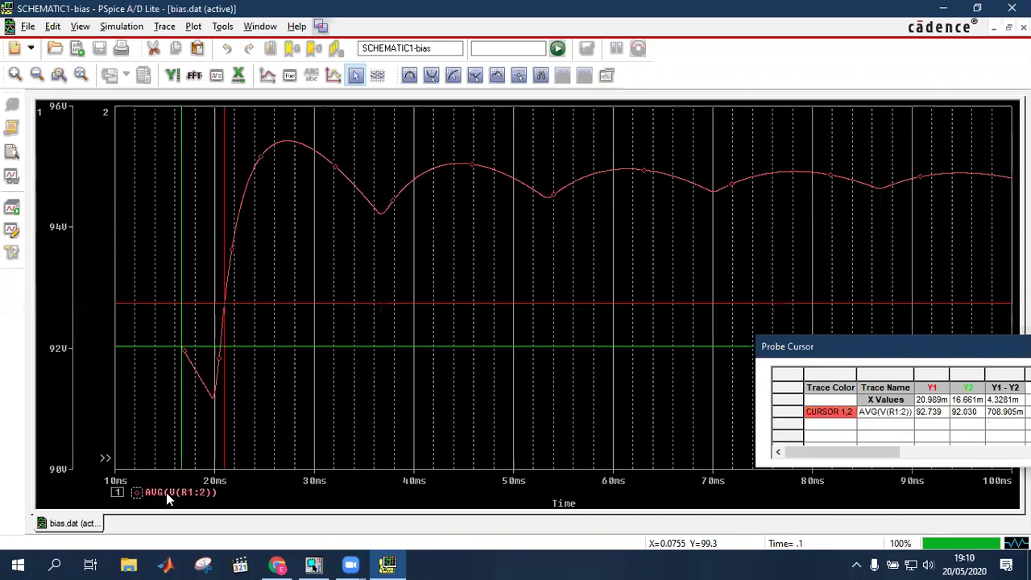
pyautogui.press('Delete')
# Add a diode voltage trace with the expression V(D2:1)- V(D2:2), listing voltages instead of currents among the output variables.
pyautogui.press('Insert')
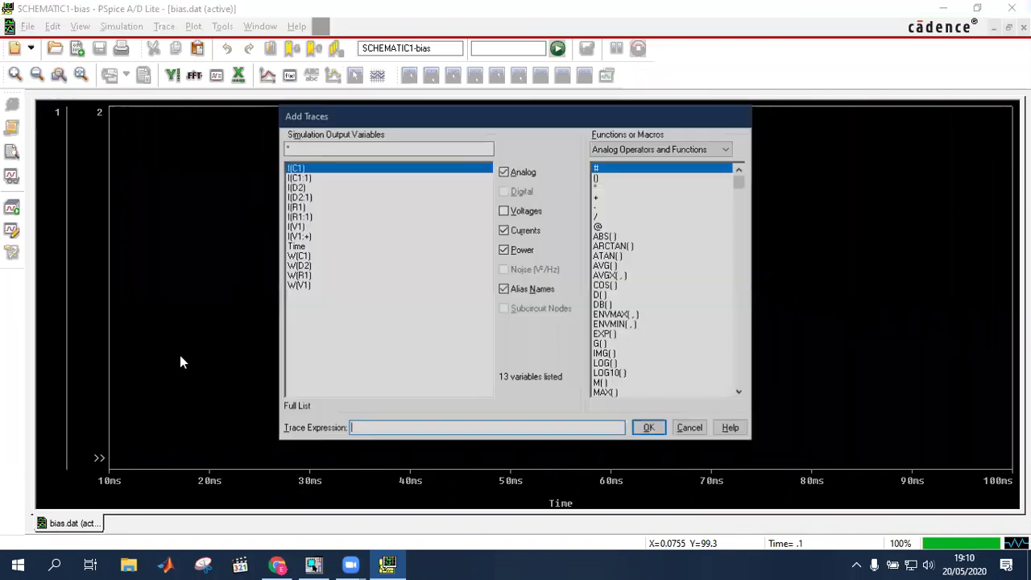
pyautogui.click(522, 211)
pyautogui.click(515, 231)
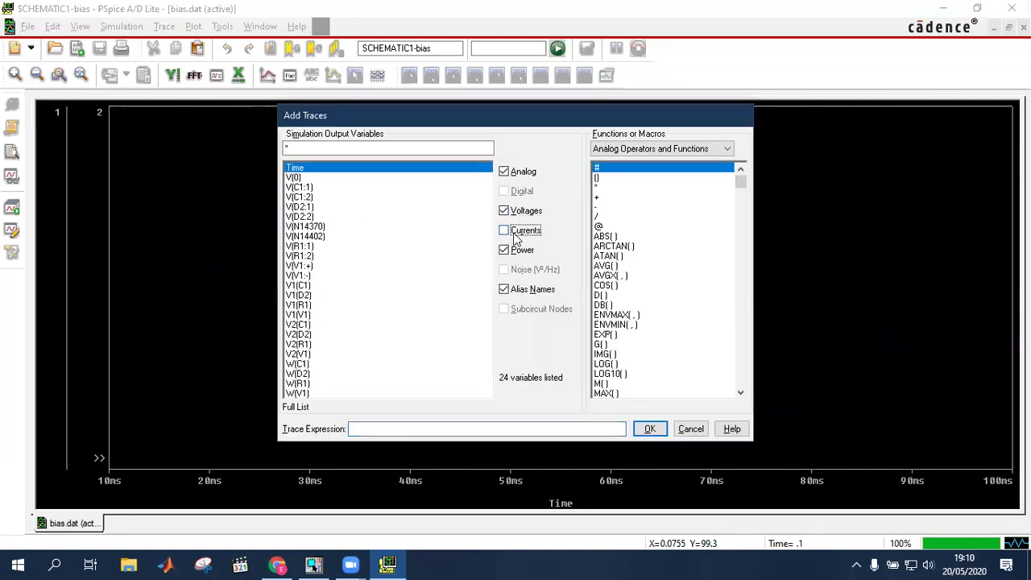
pyautogui.click(311, 207)
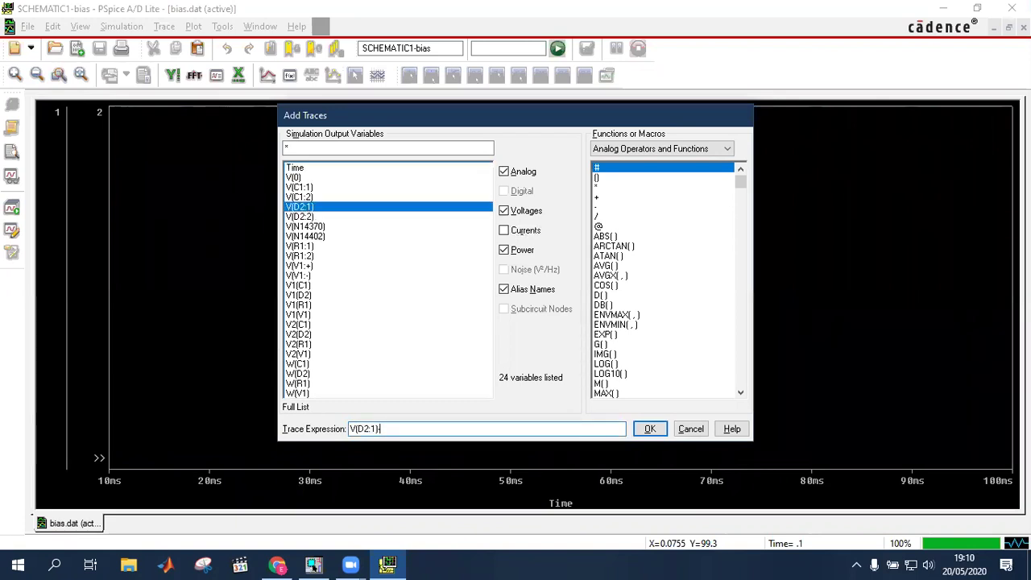
pyautogui.click(318, 218)
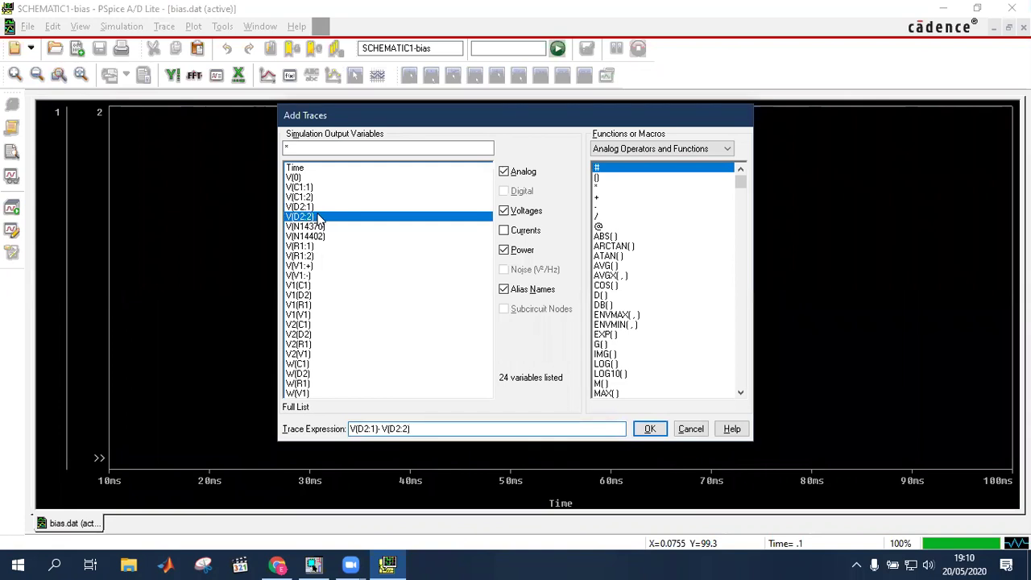
pyautogui.press('Return')
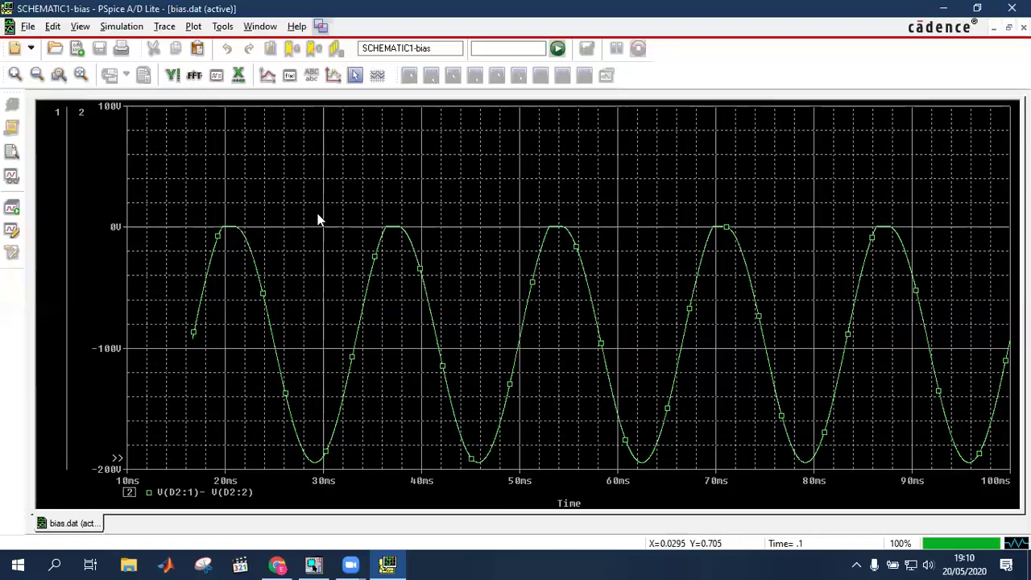
# Invert the diode voltage trace by changing its expression to -V(D2:1)+ V(D2:2).
pyautogui.doubleClick(190, 491)
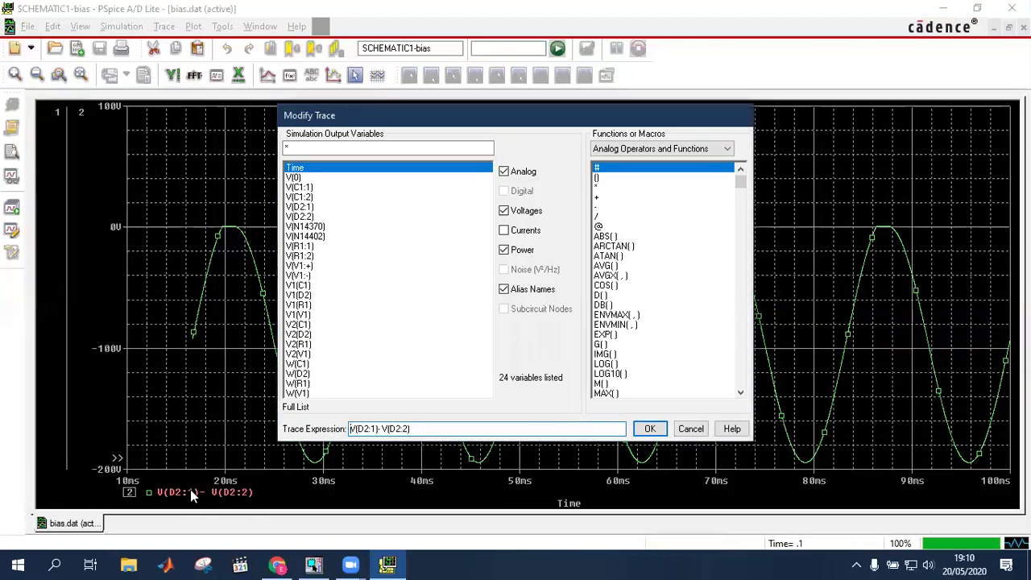
pyautogui.write('-')
pyautogui.press('Delete')
pyautogui.write('+')
pyautogui.press('Return')
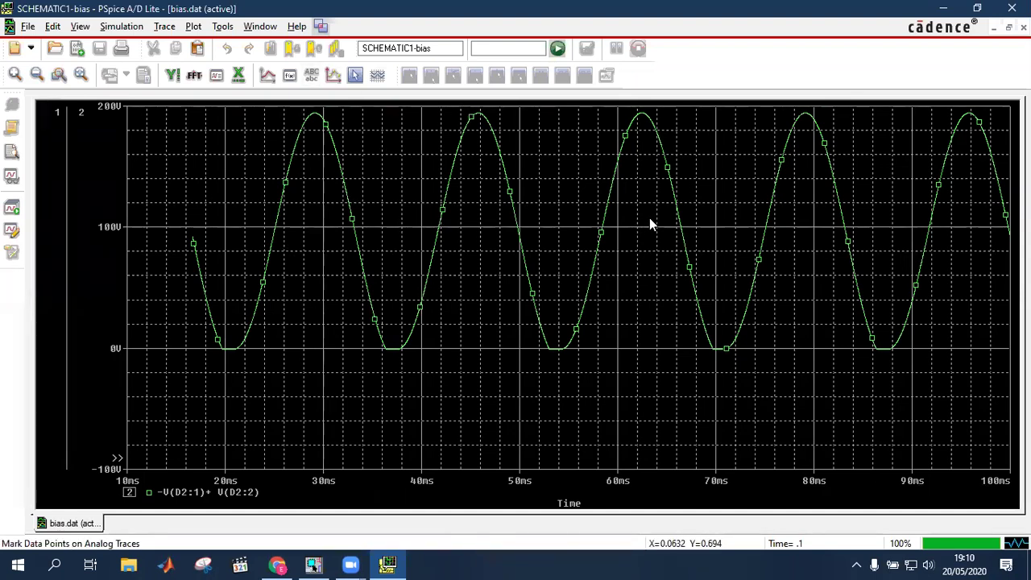
# Restore the diode trace expression to V(D2:1)- V(D2:2).
pyautogui.doubleClick(185, 493)
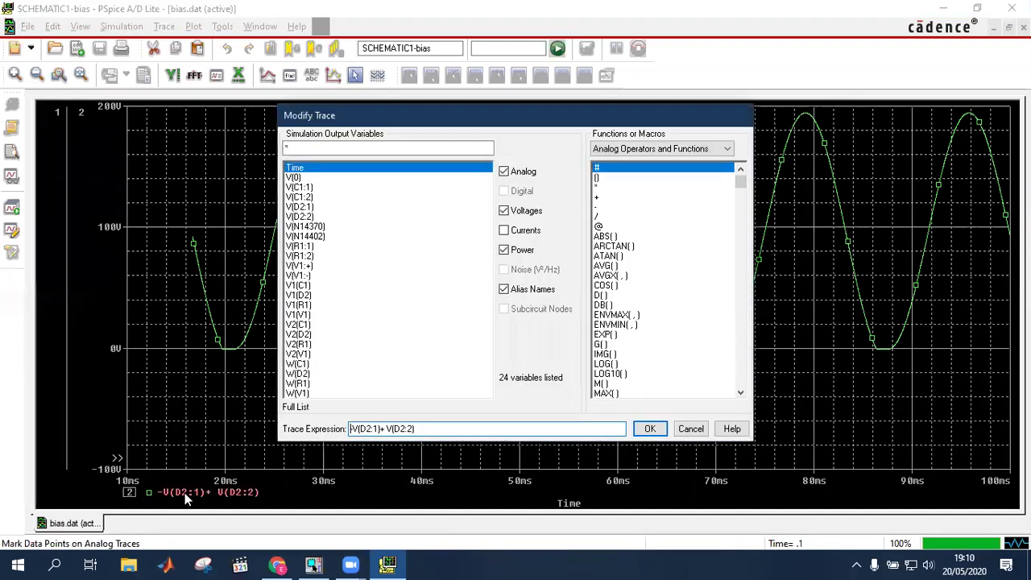
pyautogui.press('Delete')
pyautogui.press('Right')
pyautogui.press('Right')
pyautogui.press('Right')
pyautogui.press('Right')
pyautogui.press('Right')
pyautogui.press('Right')
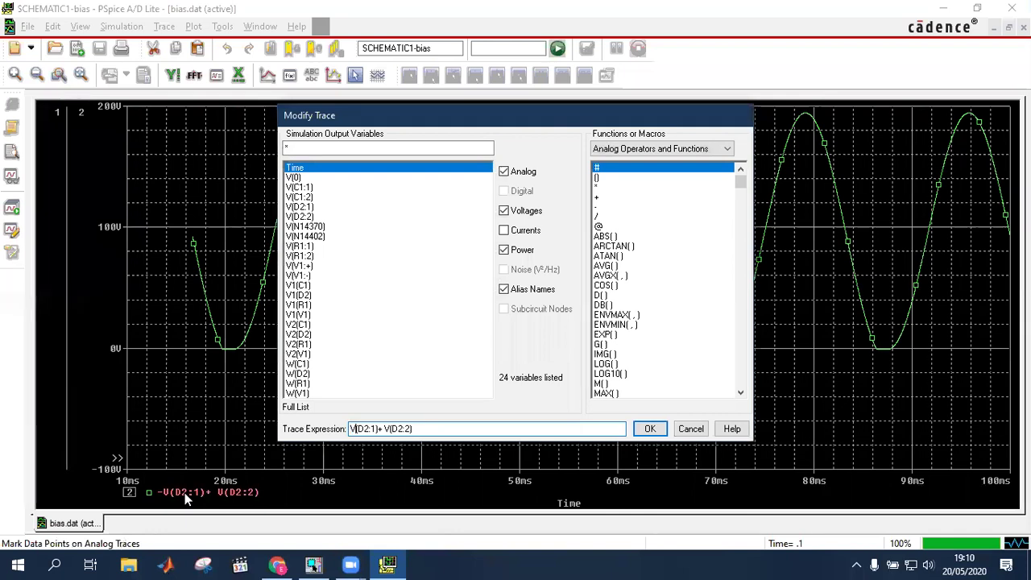
pyautogui.press('BackSpace')
pyautogui.write('-')
pyautogui.press('Return')
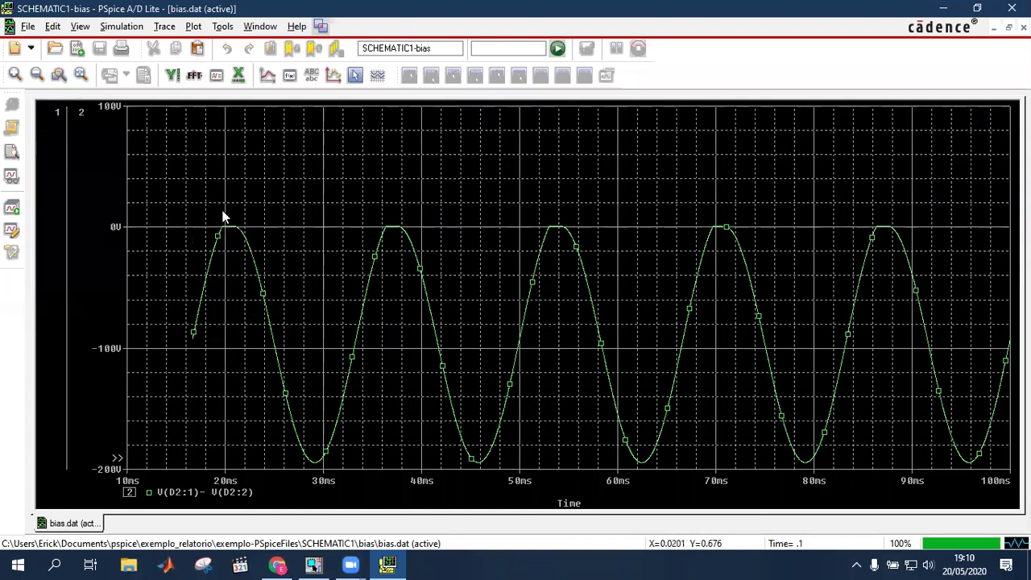
# Examine the diode voltage's first conduction interval near 20 ms up close and return to the full waveform.
pyautogui.click(58, 74)
pyautogui.moveTo(216, 219); pyautogui.dragTo(263, 243)
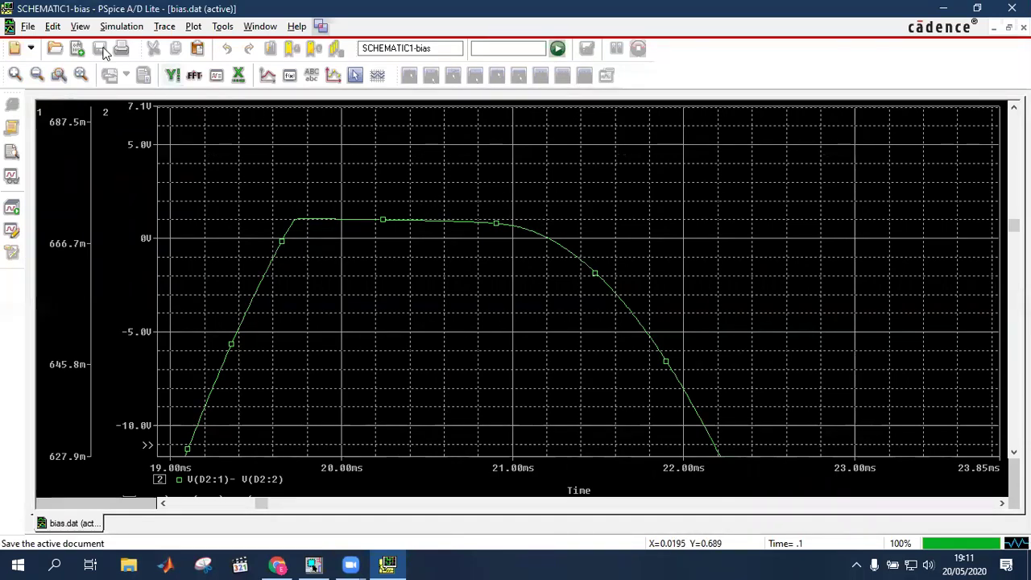
pyautogui.click(79, 74)
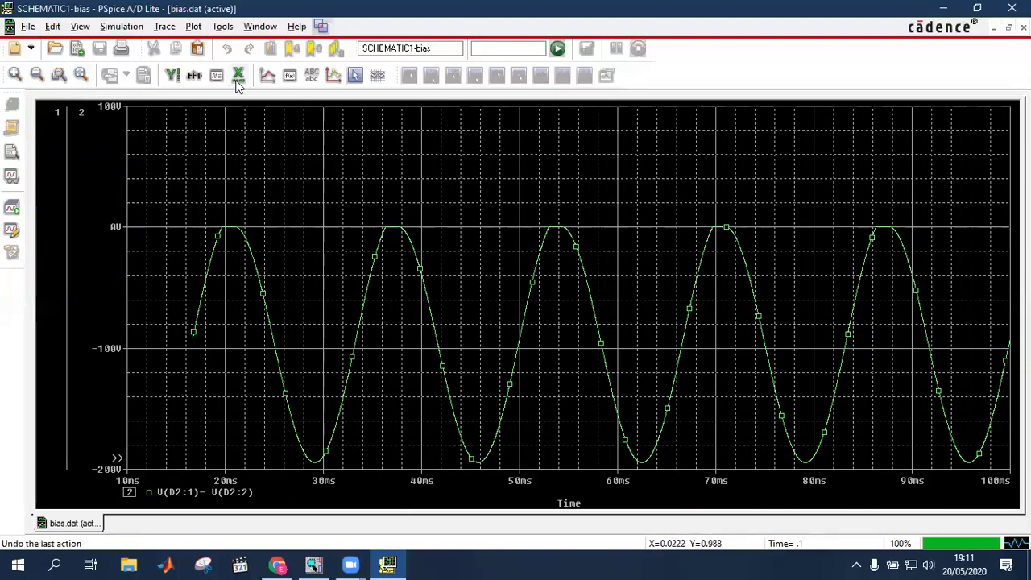
# Add a second, empty plot to the window above the diode voltage waveform.
pyautogui.click(185, 28)
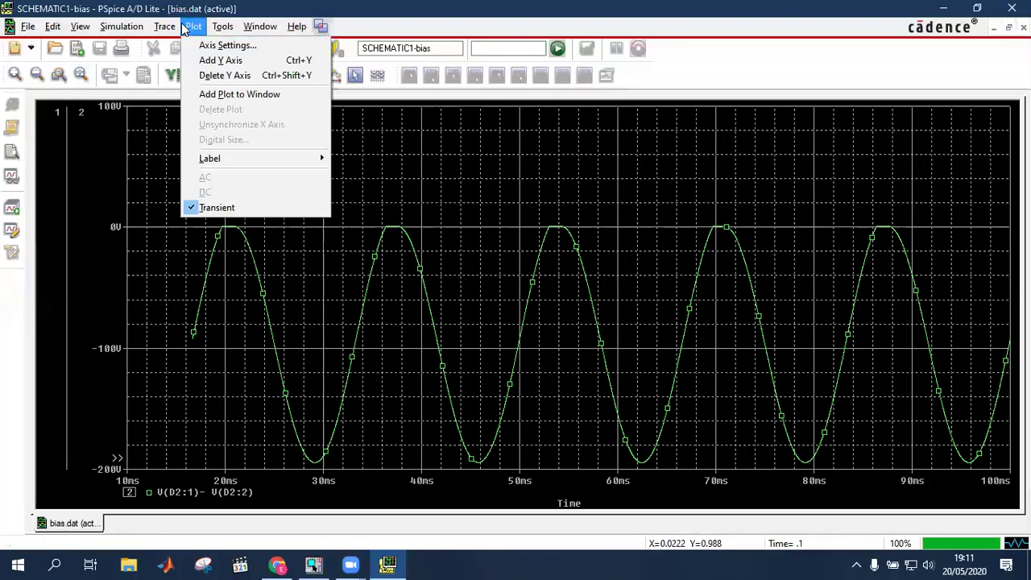
pyautogui.click(243, 95)
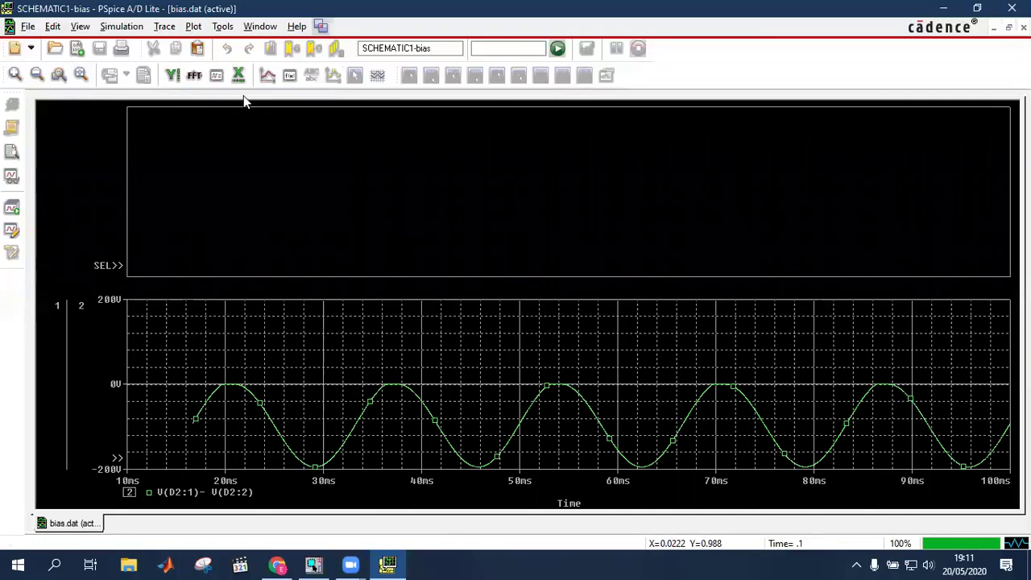
# Add the diode current trace I(D2) to the empty upper plot, listing currents instead of voltages.
pyautogui.press('Insert')
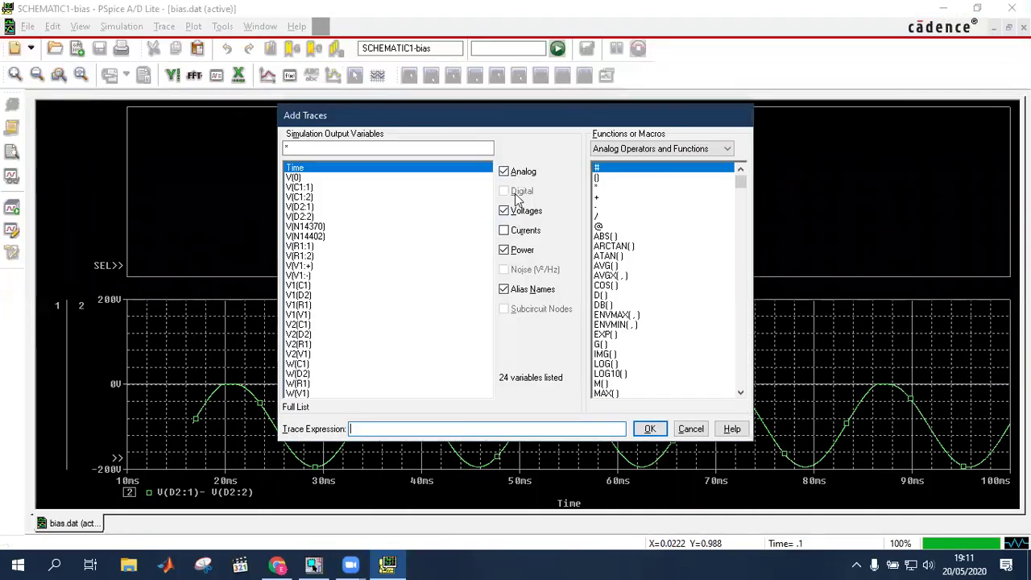
pyautogui.click(516, 232)
pyautogui.click(503, 210)
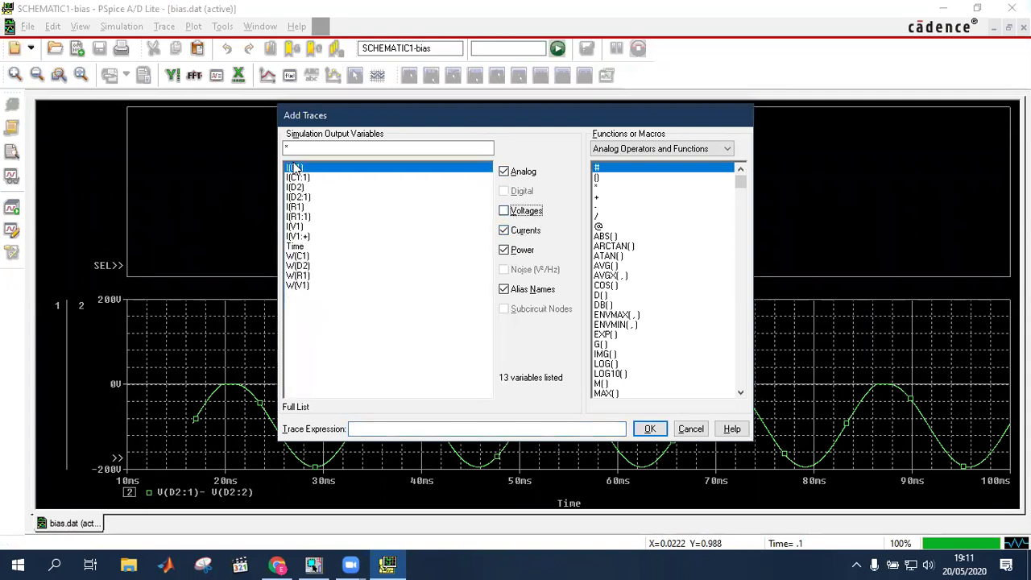
pyautogui.click(297, 177)
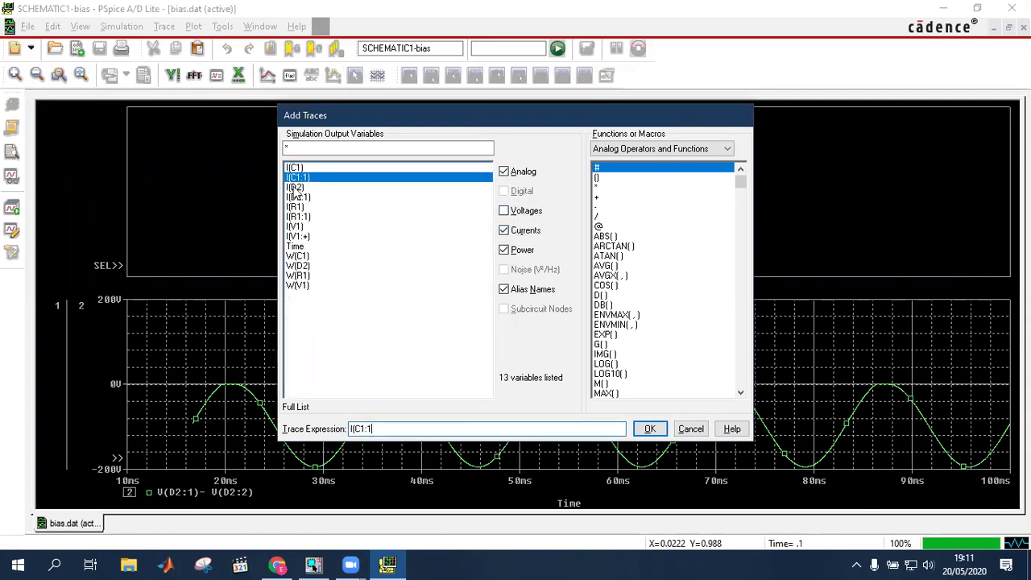
pyautogui.doubleClick(295, 188)
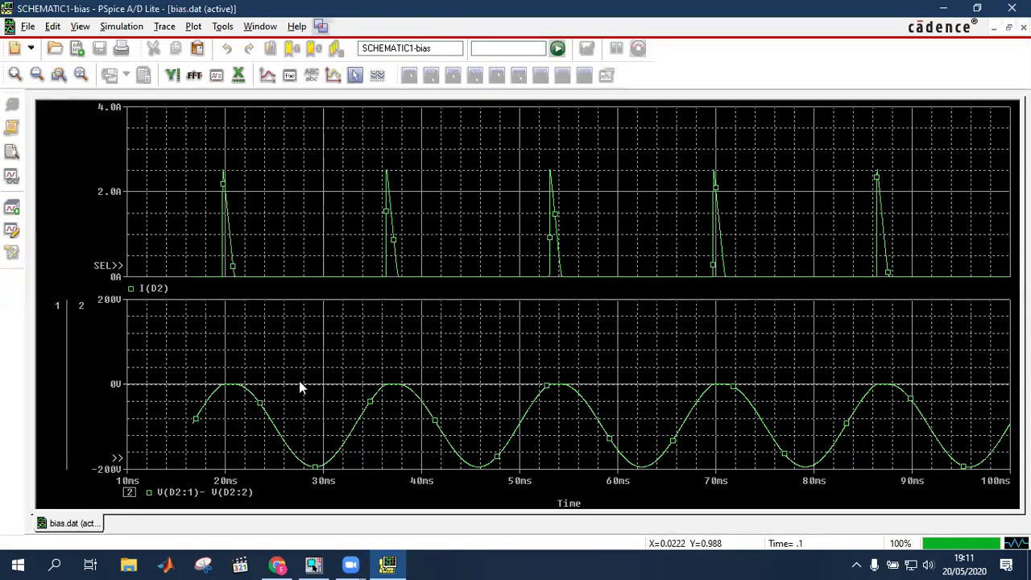
# Place a copy of the diode voltage trace V(D2:1)- V(D2:2) on Y axis 1 of the lower plot, keeping the one on axis 2.
pyautogui.click(236, 410)
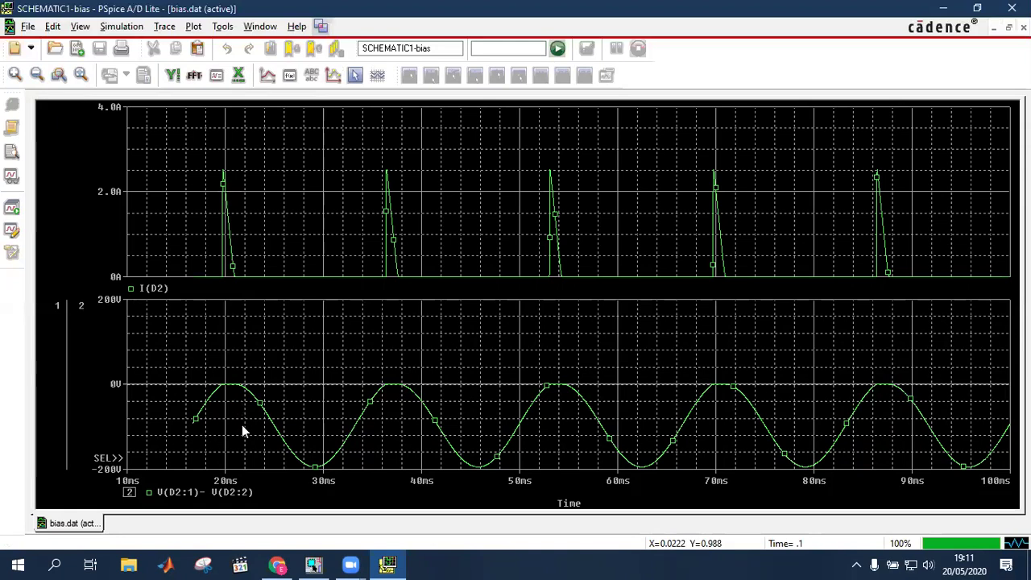
pyautogui.click(224, 499)
pyautogui.hotkey('ctrl', 'v')
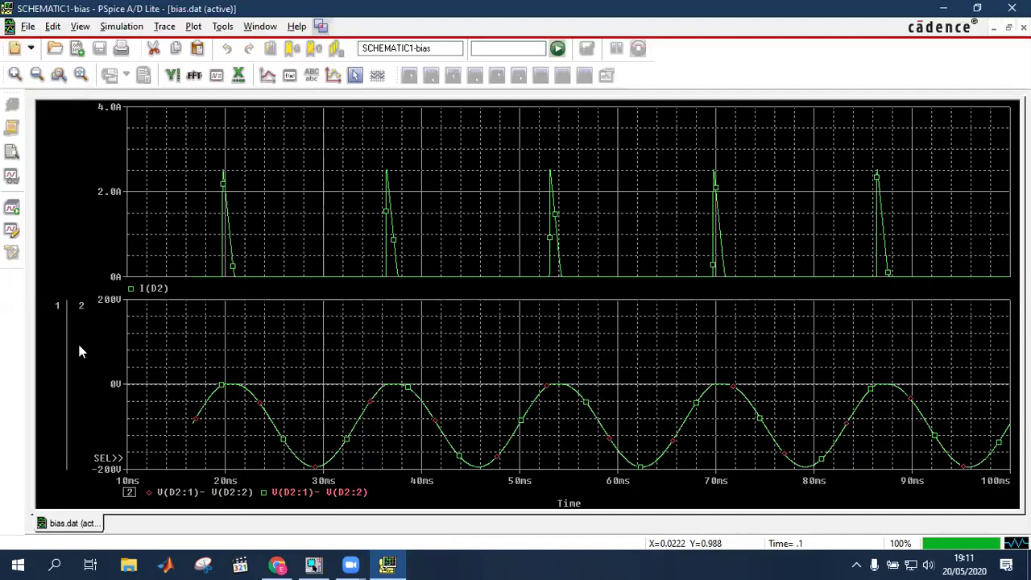
pyautogui.click(57, 351)
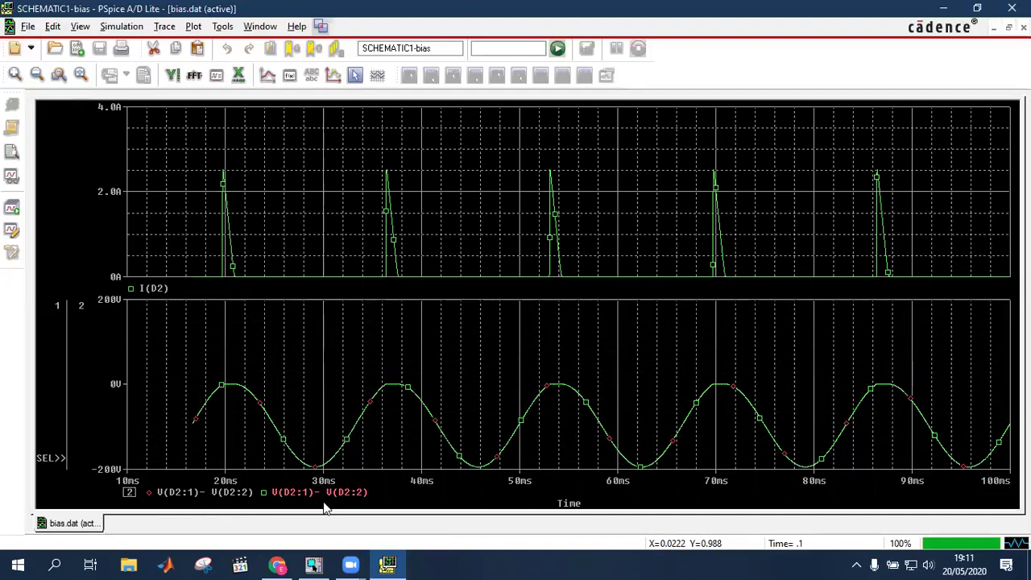
pyautogui.press('Delete')
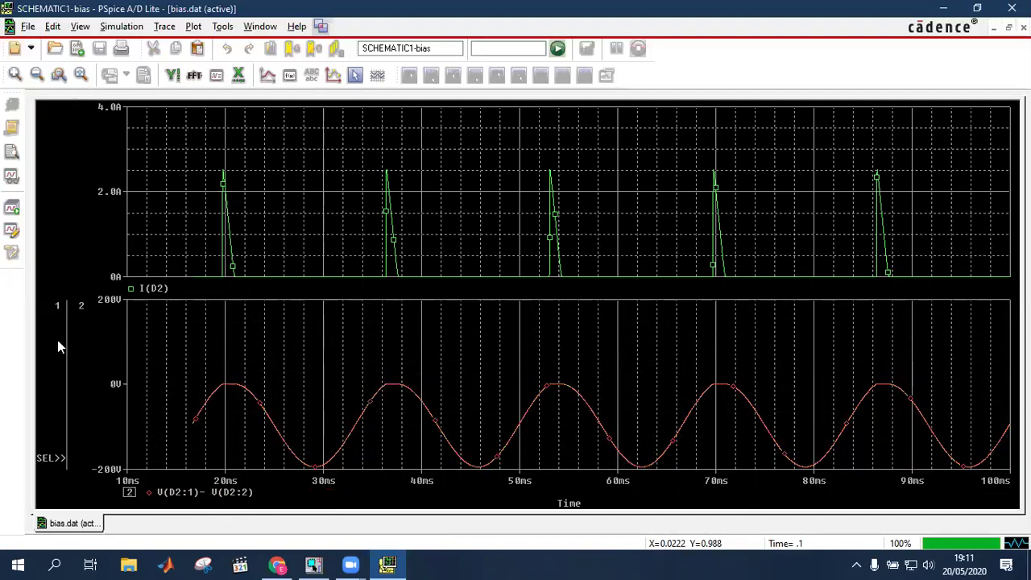
pyautogui.hotkey('ctrl', 'z')
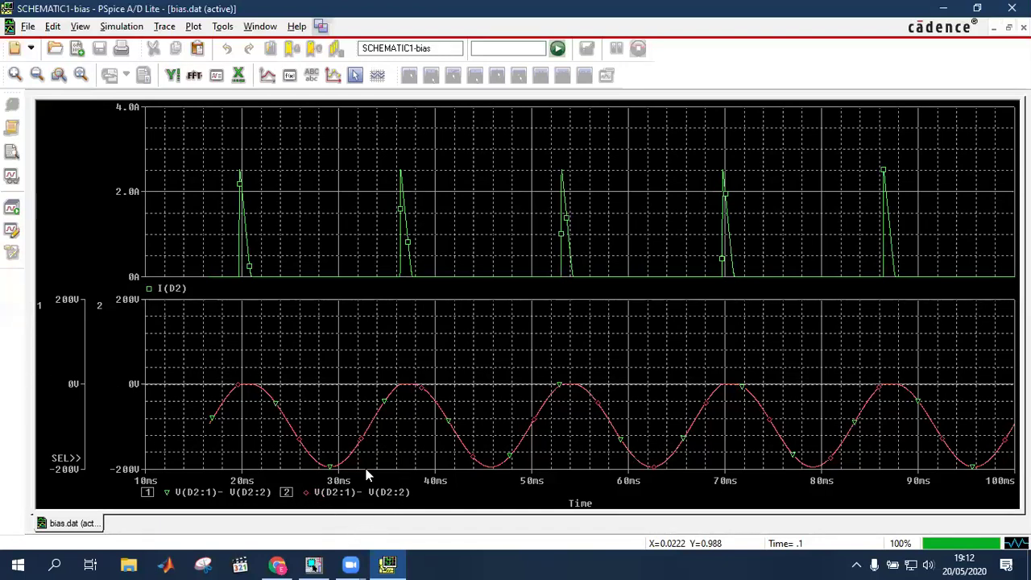
# Set Y axis 2 of the diode voltage plot to a user-defined range from -2 to 2 V.
pyautogui.doubleClick(132, 382)
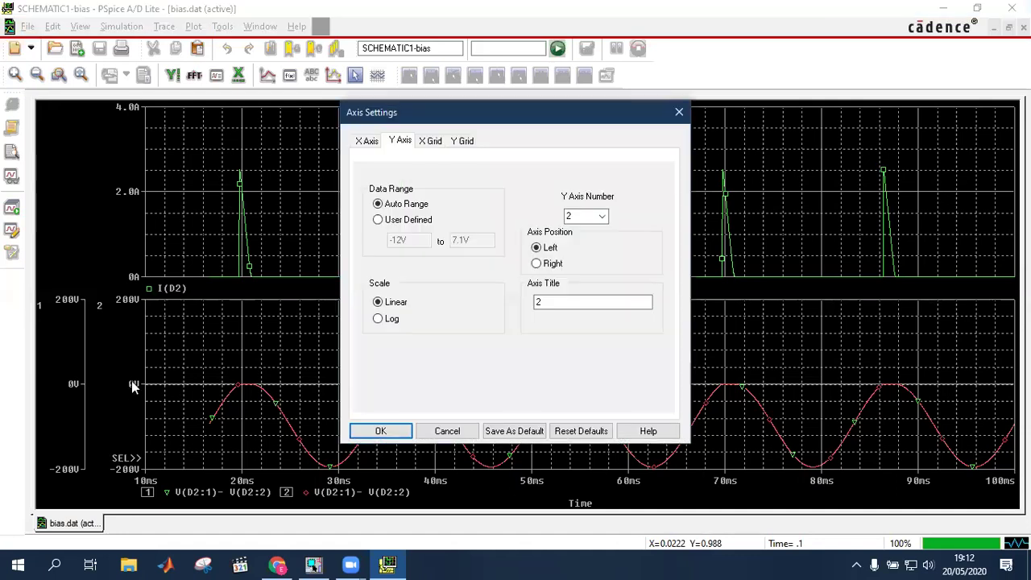
pyautogui.click(390, 225)
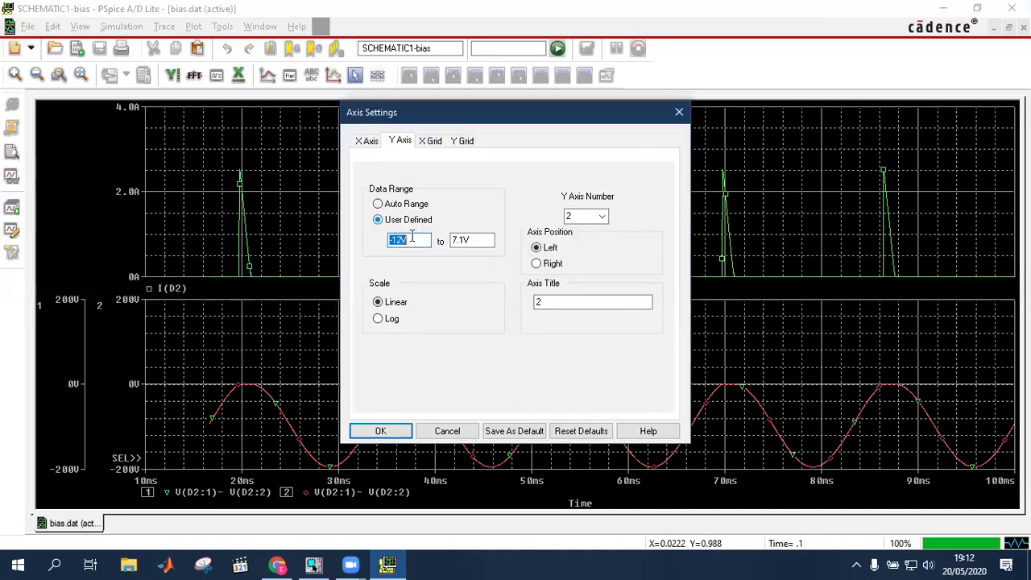
pyautogui.click(424, 241)
pyautogui.moveTo(424, 241); pyautogui.dragTo(364, 243)
pyautogui.write('-2')
pyautogui.press('Tab')
pyautogui.write('2')
pyautogui.press('Return')
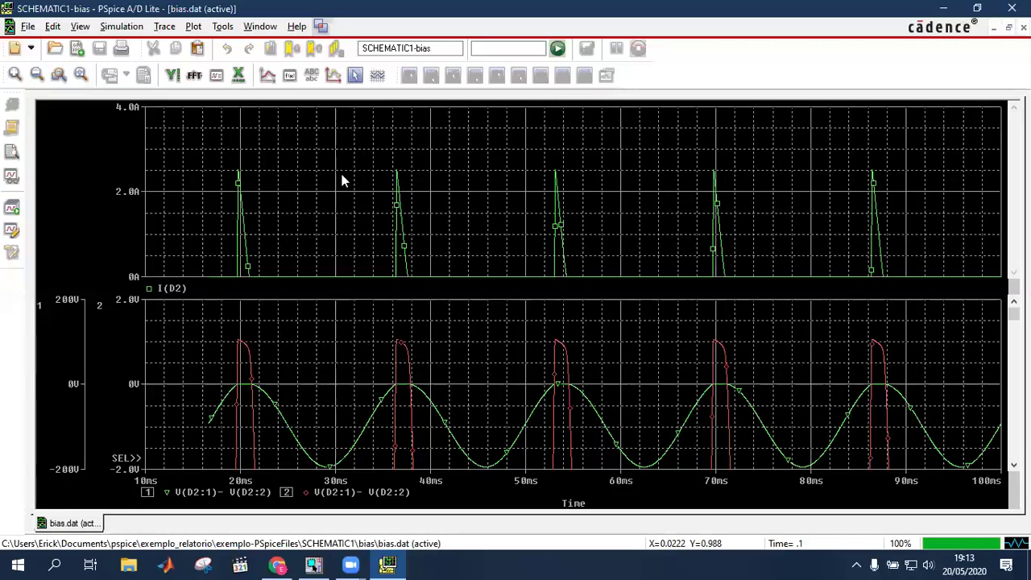
# Measure the diode with cursors at the first current peak near 19.8 ms and the reverse-voltage peak near 29.4 ms, making the readings fully visible.
pyautogui.click(355, 75)
pyautogui.moveTo(251, 363); pyautogui.dragTo(238, 342)
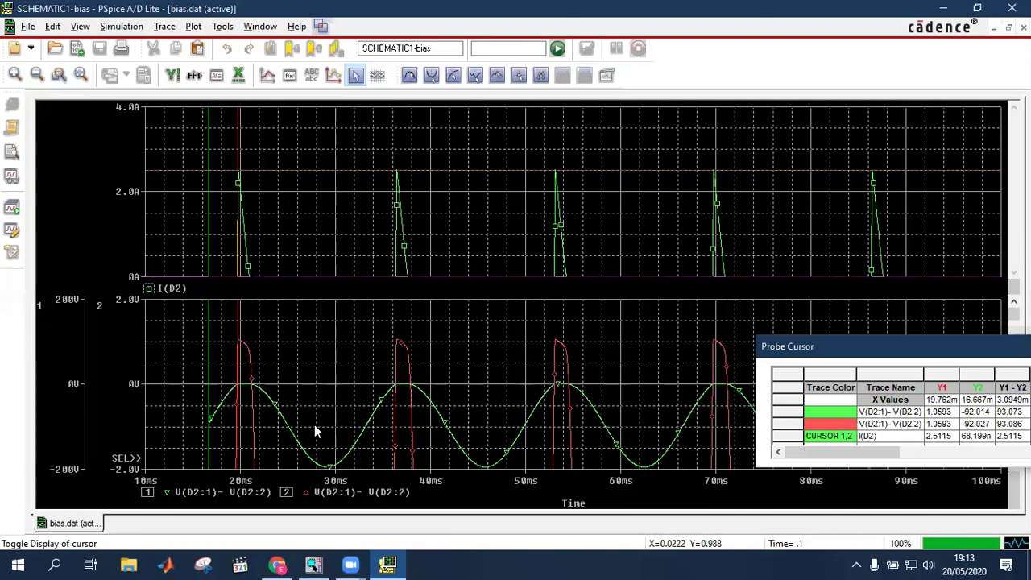
pyautogui.rightClick(325, 442)
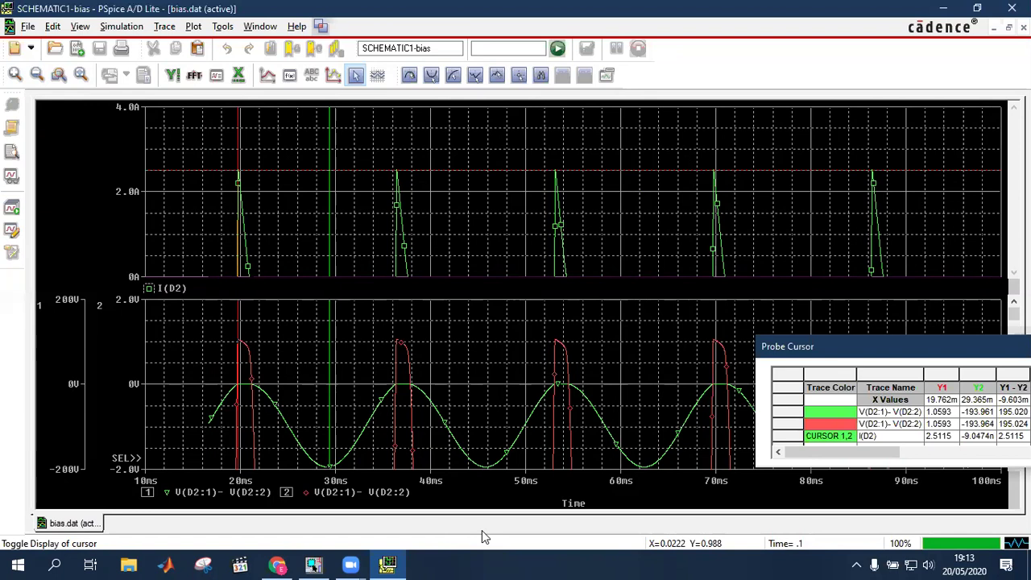
pyautogui.moveTo(927, 352); pyautogui.dragTo(855, 360)
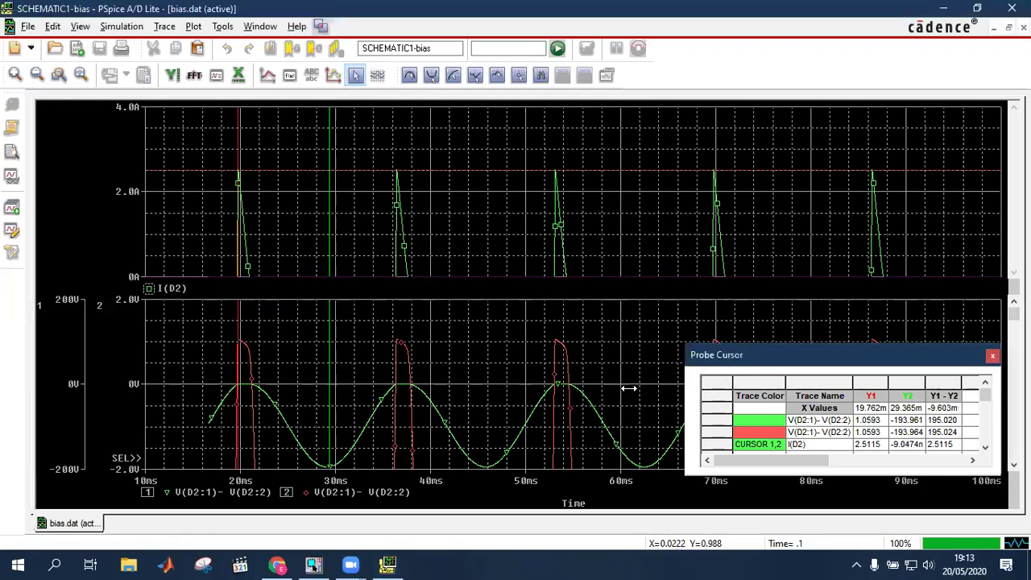
pyautogui.moveTo(628, 388); pyautogui.dragTo(633, 389)
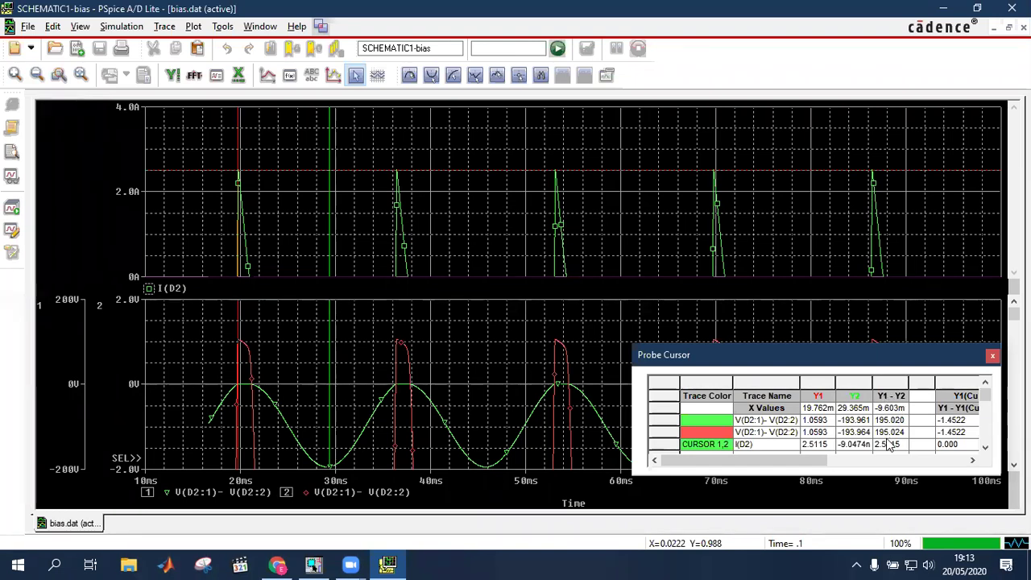
# Switch to the example report in Chrome and examine Figure 7's caption for the diode's conduction voltage, peak current and peak reverse voltage.
pyautogui.hotkey('alt', 'Tab')
pyautogui.hotkey('alt', 'Tab')
pyautogui.hotkey('alt', 'Tab')
pyautogui.hotkey('alt', 'Tab')
pyautogui.hotkey('alt', 'Tab')
pyautogui.hotkey('alt', 'Tab')
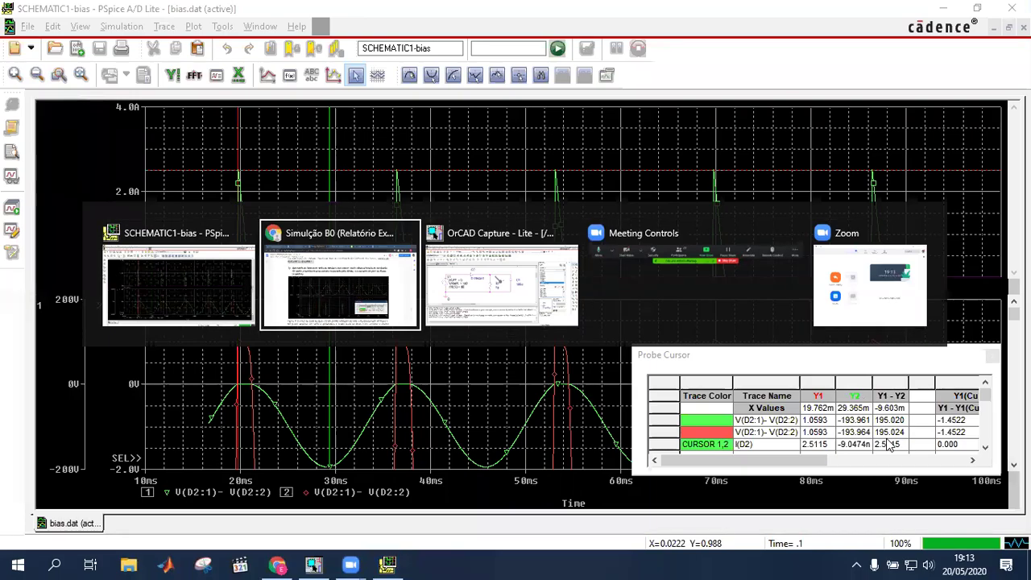
pyautogui.scroll(-1, 514, 401)
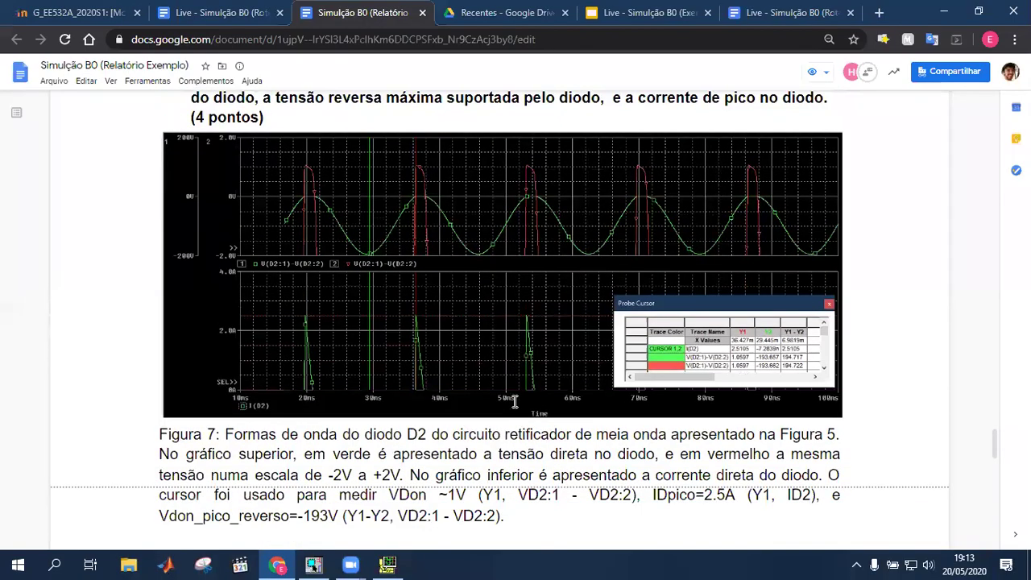
pyautogui.scroll(-1, 514, 401)
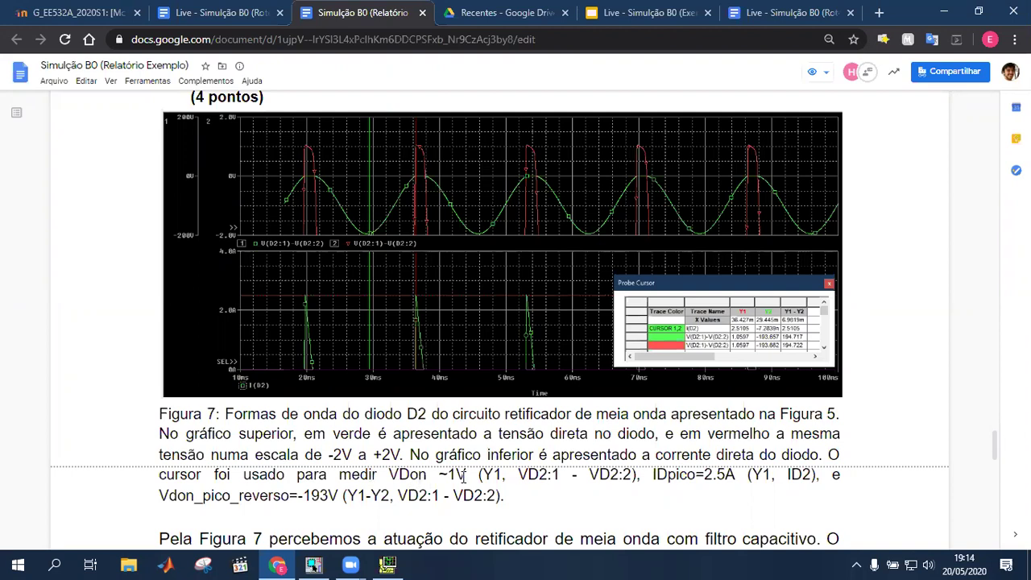
pyautogui.doubleClick(714, 474)
pyautogui.moveTo(739, 475); pyautogui.dragTo(652, 474)
pyautogui.moveTo(157, 495); pyautogui.dragTo(339, 496)
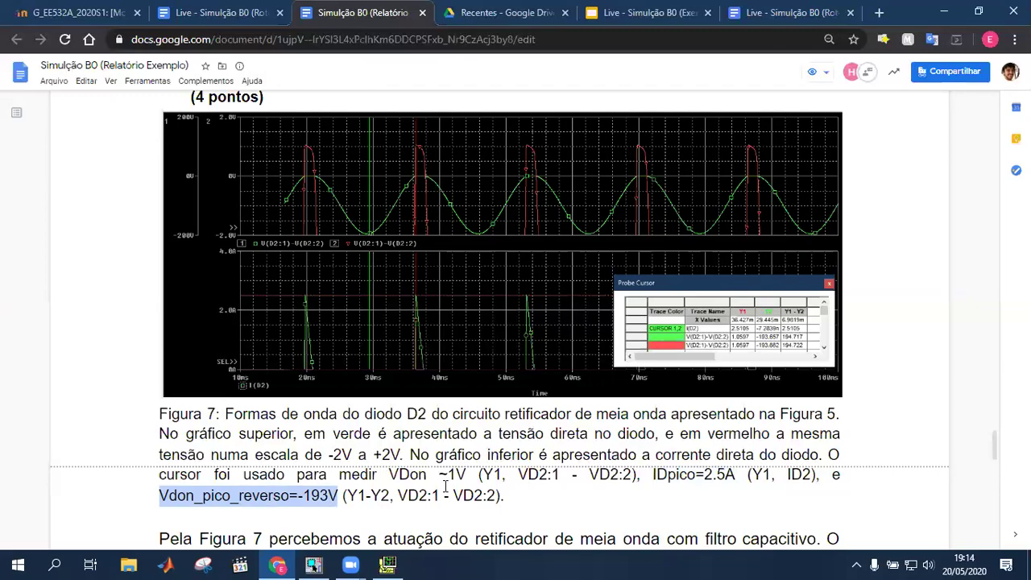
# Read the report's discussion of Figure 7, focusing on the diode's peak current compared with the circuit without the capacitor.
pyautogui.scroll(-4, 445, 486)
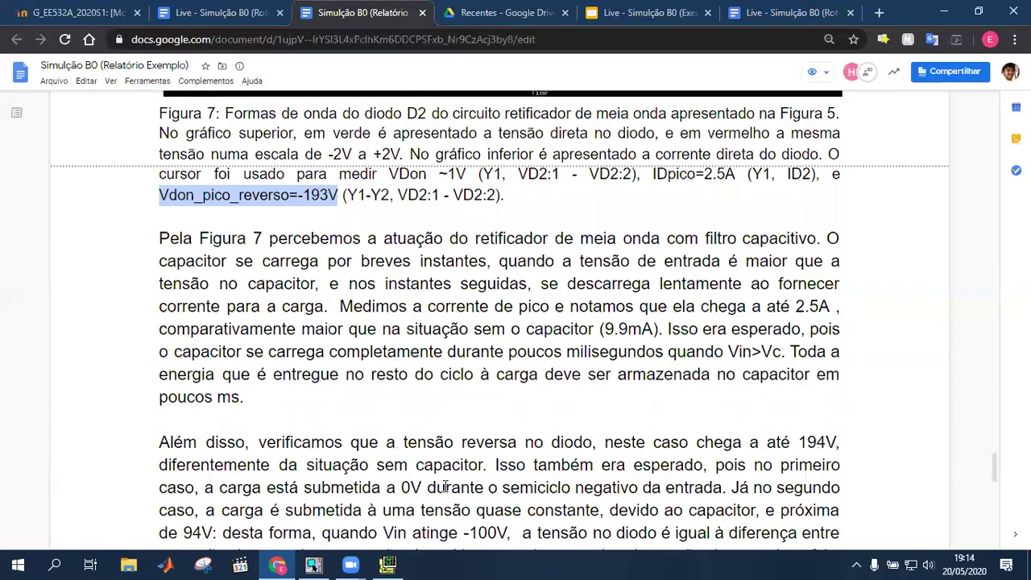
pyautogui.scroll(-1, 445, 486)
pyautogui.scroll(-2, 444, 486)
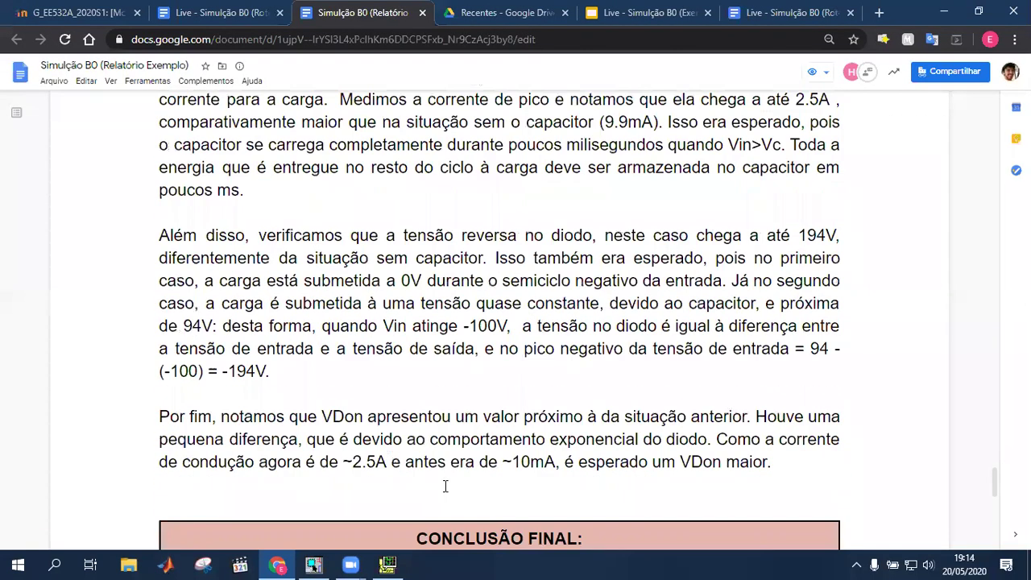
pyautogui.scroll(1, 445, 486)
pyautogui.scroll(3, 445, 485)
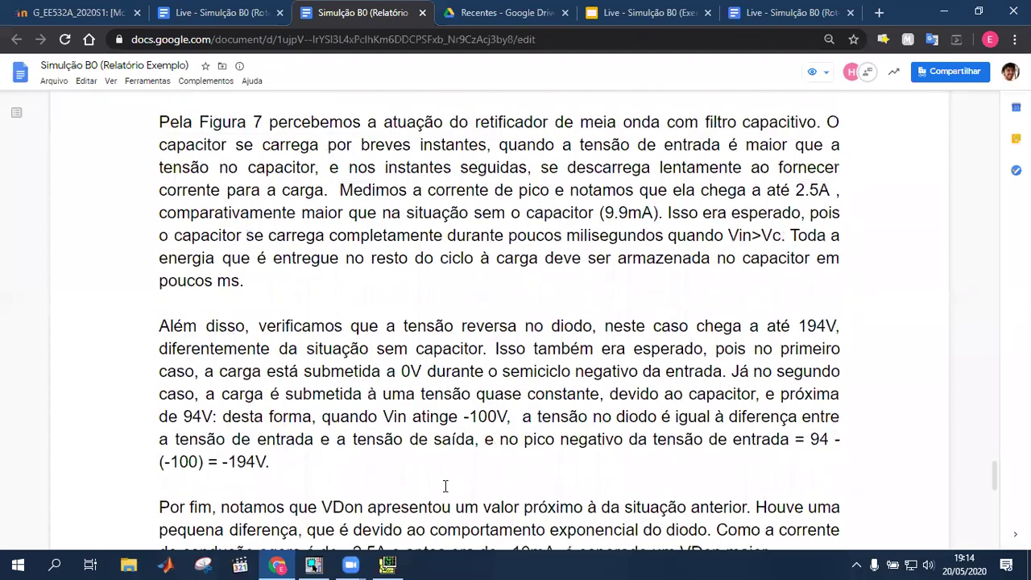
pyautogui.moveTo(169, 211); pyautogui.dragTo(258, 208)
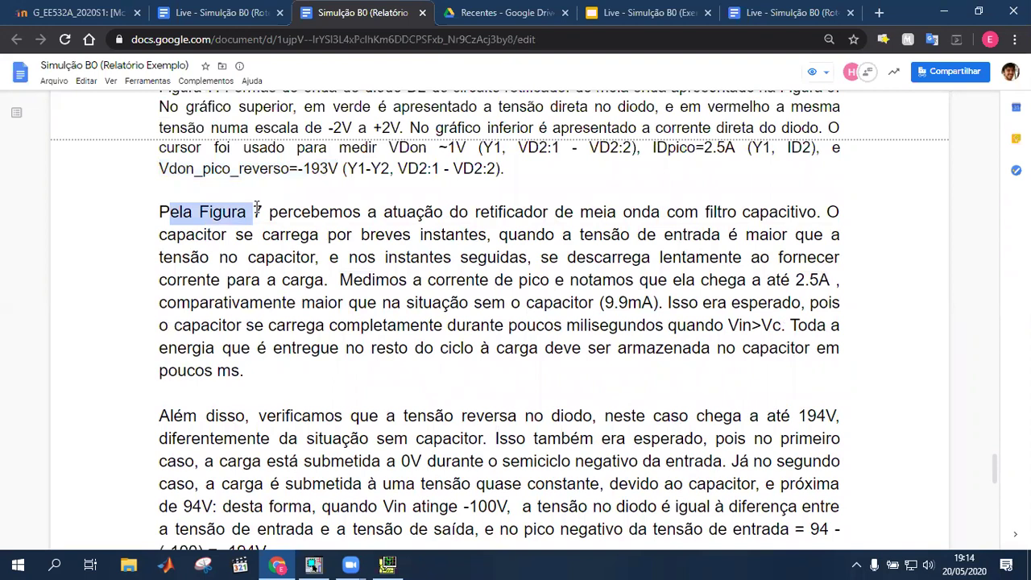
pyautogui.scroll(2, 419, 278)
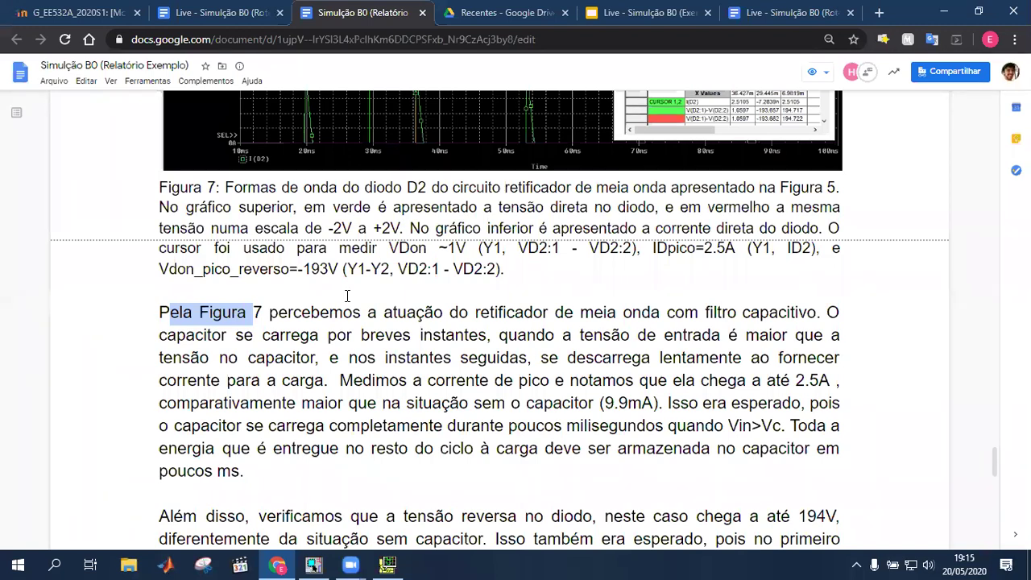
pyautogui.moveTo(340, 380); pyautogui.dragTo(829, 387)
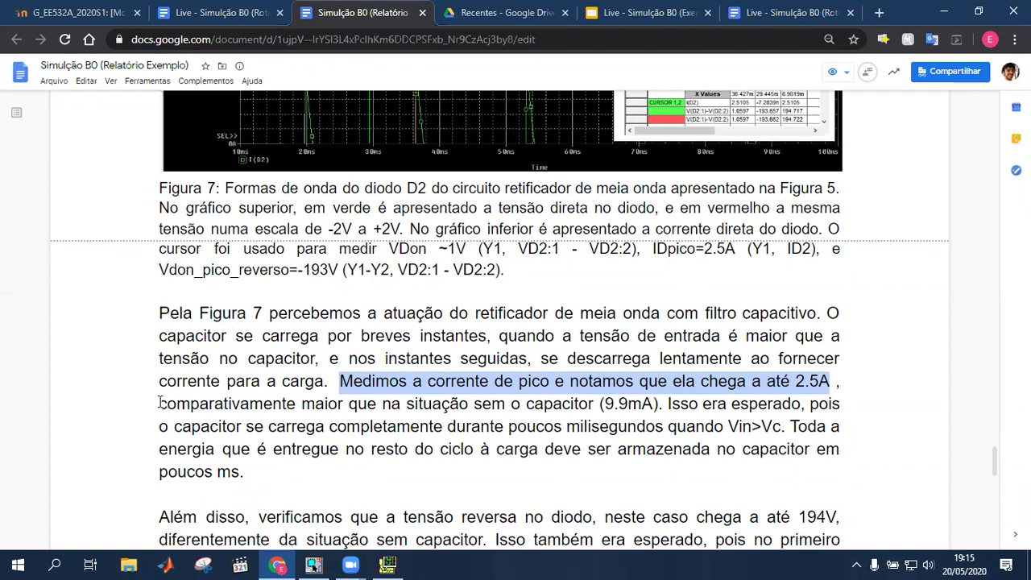
pyautogui.moveTo(161, 403); pyautogui.dragTo(669, 403)
pyautogui.click(669, 403)
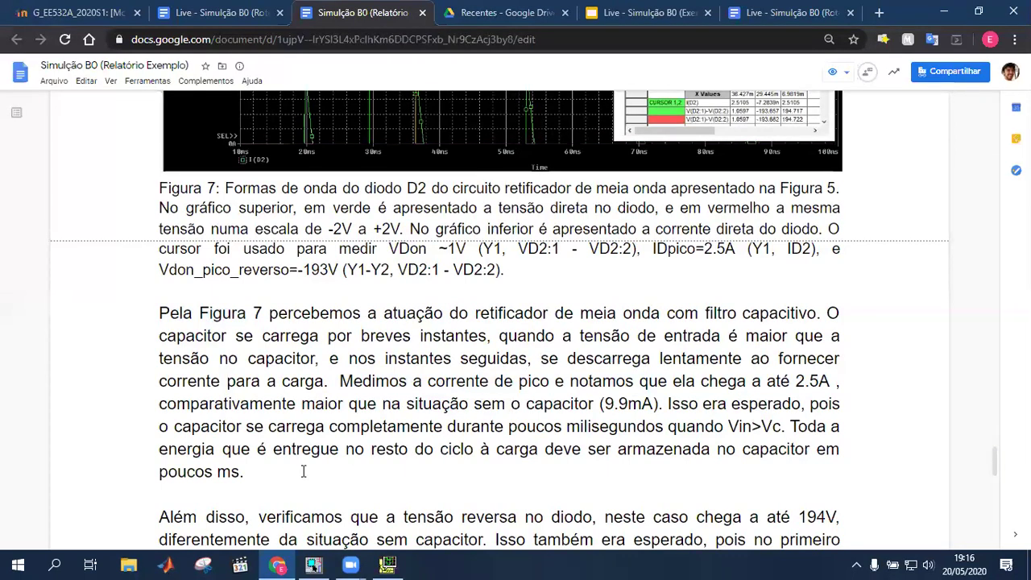
# Read the report's explanation of the diode's peak reverse voltage with the capacitor, compared with the circuit without it.
pyautogui.scroll(-2, 303, 471)
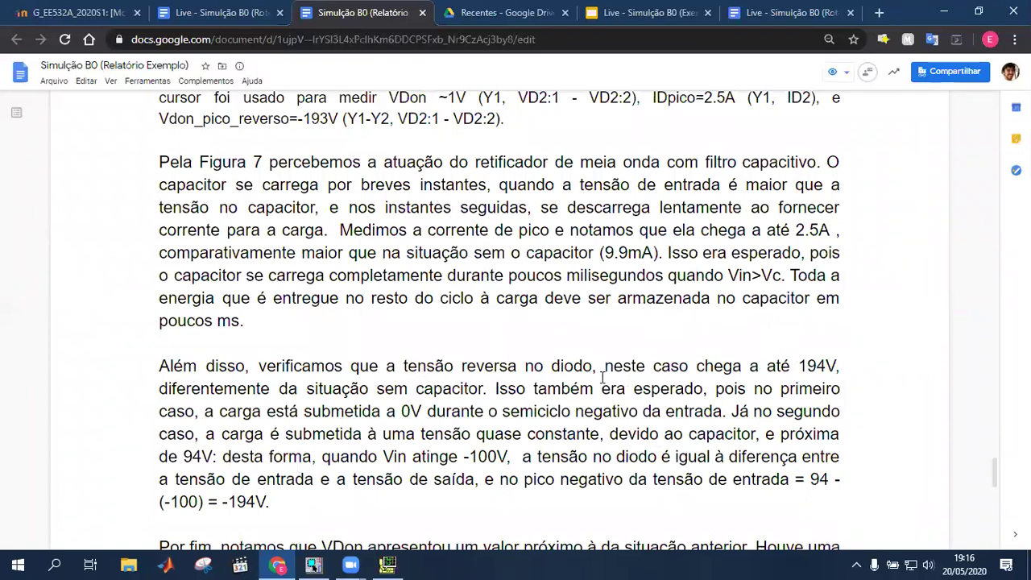
pyautogui.moveTo(778, 366); pyautogui.dragTo(833, 366)
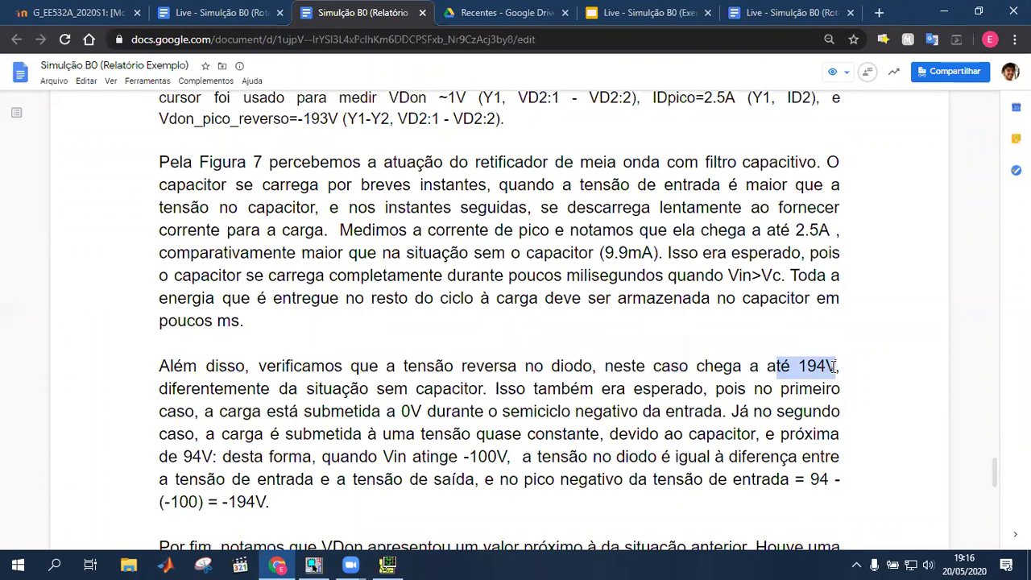
pyautogui.click(503, 390)
pyautogui.moveTo(512, 390); pyautogui.dragTo(711, 387)
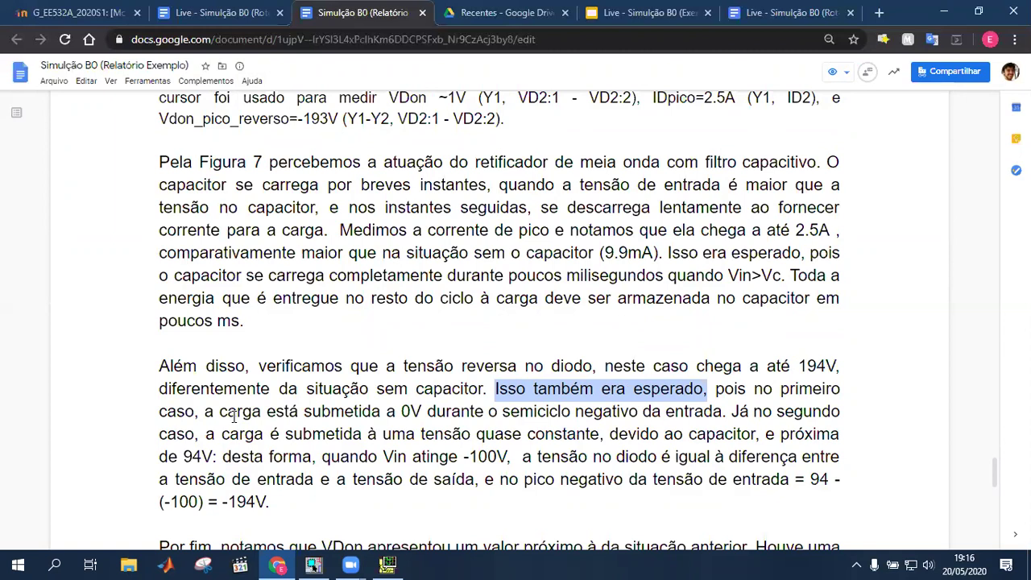
# Go back through the report's Figure 7 waveforms and Figure 5 schematic to Figure 2, the load voltage without the capacitor.
pyautogui.scroll(6, 331, 250)
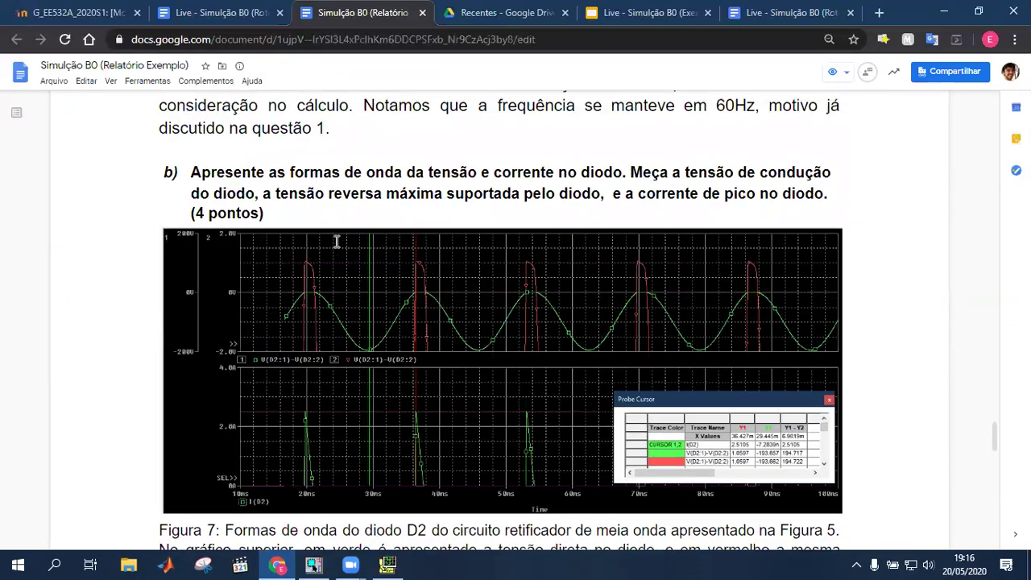
pyautogui.scroll(6, 336, 242)
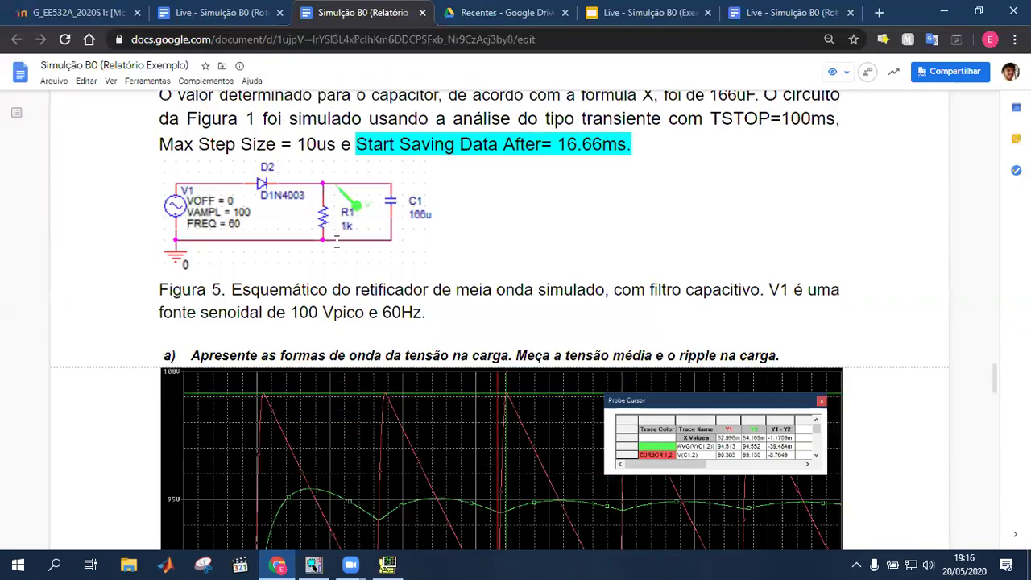
pyautogui.scroll(5, 336, 241)
pyautogui.scroll(8, 336, 241)
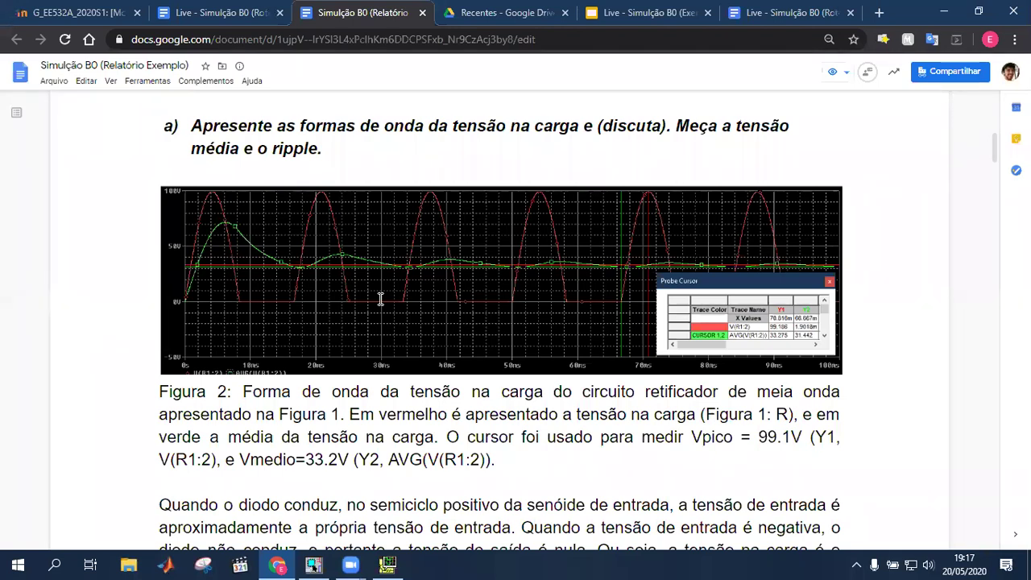
# Examine the partially wrong example that includes the initial transient and its comment on configuring START_SAVING_DATA.
pyautogui.scroll(-20, 380, 298)
pyautogui.scroll(-10, 368, 243)
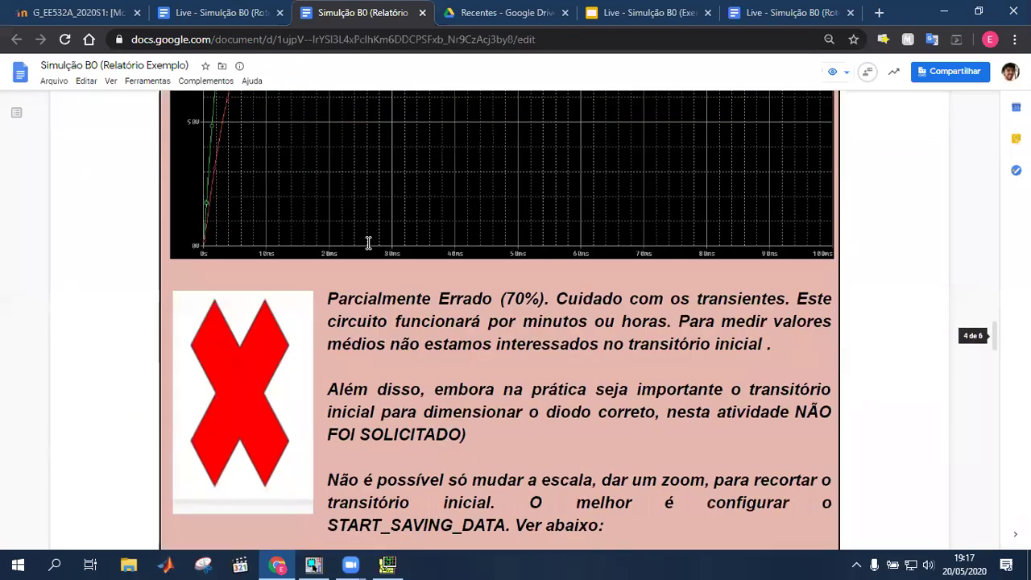
pyautogui.scroll(-5, 368, 243)
pyautogui.scroll(6, 369, 244)
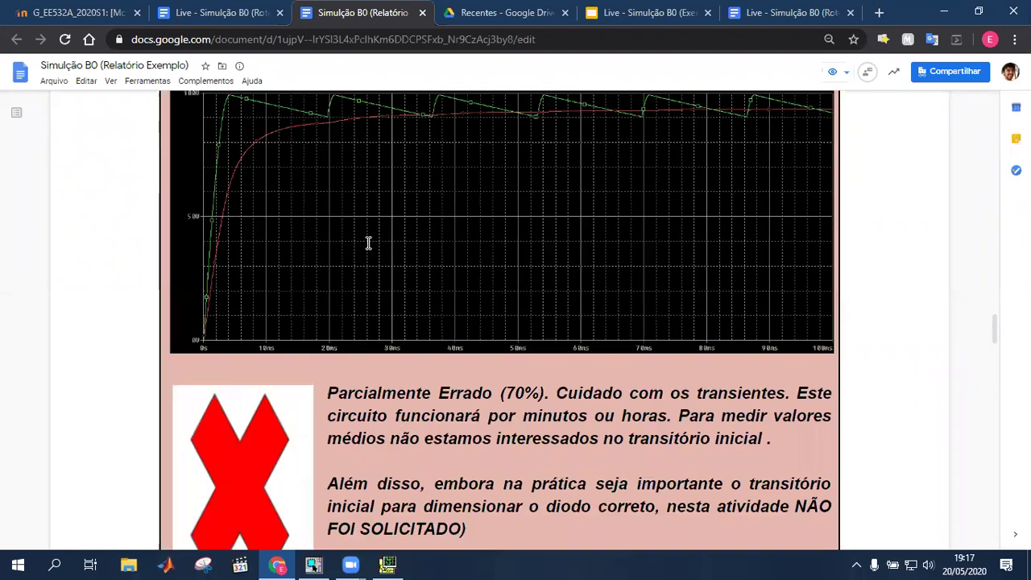
pyautogui.scroll(1, 368, 243)
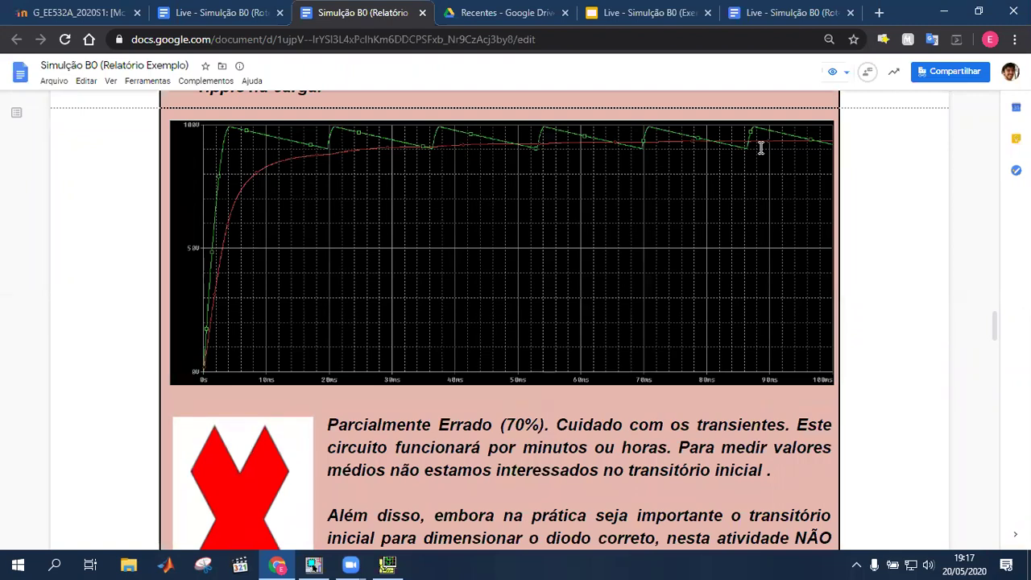
pyautogui.scroll(-9, 760, 148)
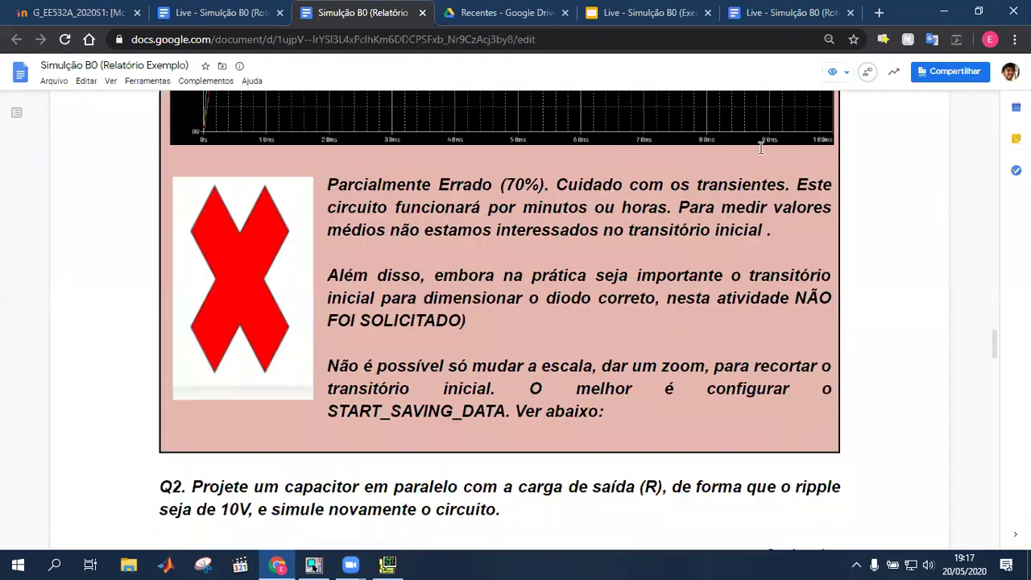
# Review Figure 6 and its discussion of the load's ripple and average voltage with the capacitive filter.
pyautogui.scroll(-5, 760, 148)
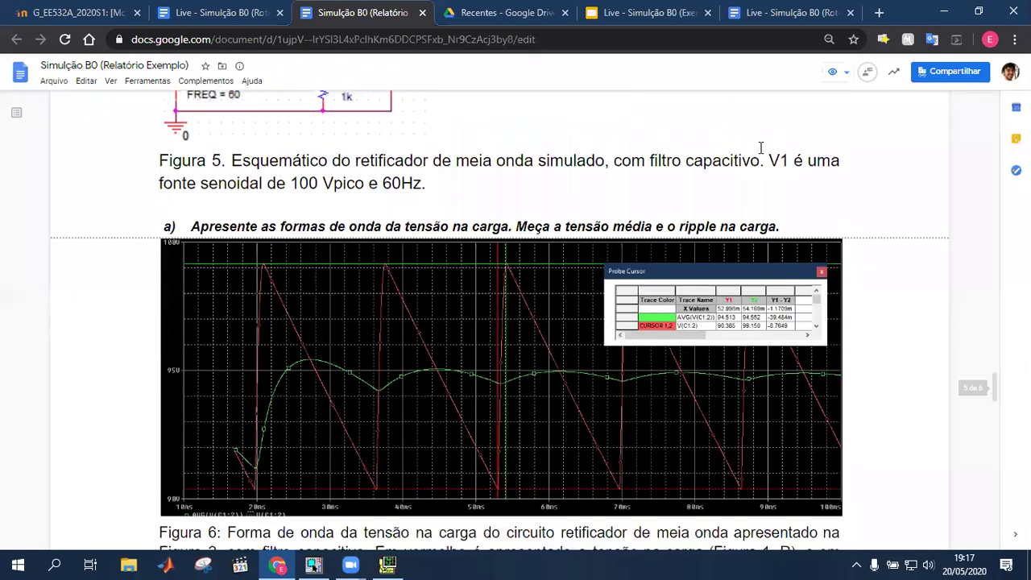
pyautogui.scroll(-1, 760, 147)
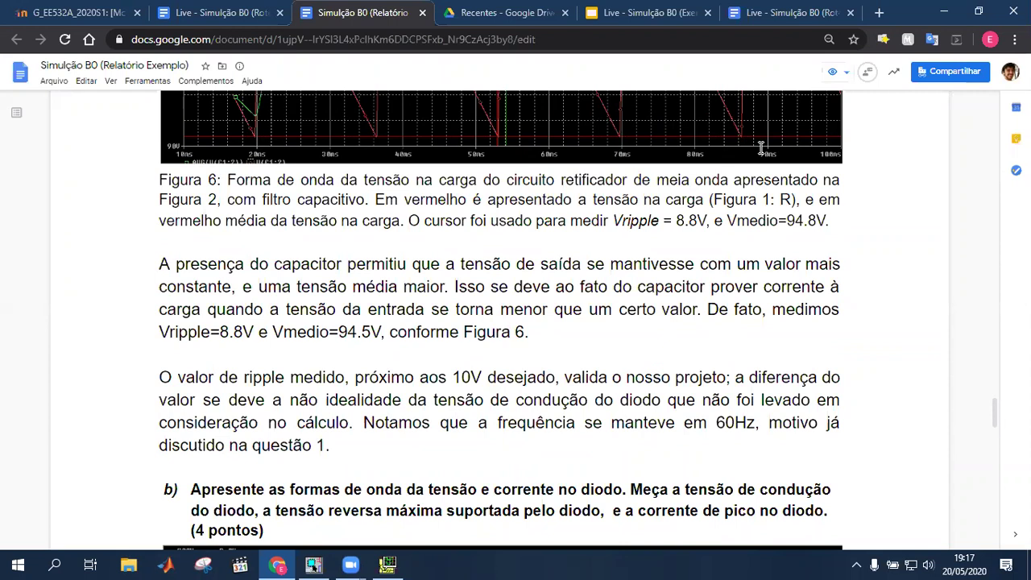
pyautogui.doubleClick(356, 450)
# Read the closing paragraph of the Figure 7 discussion on why VDon differs slightly from the situation without the capacitor.
pyautogui.scroll(-20, 356, 451)
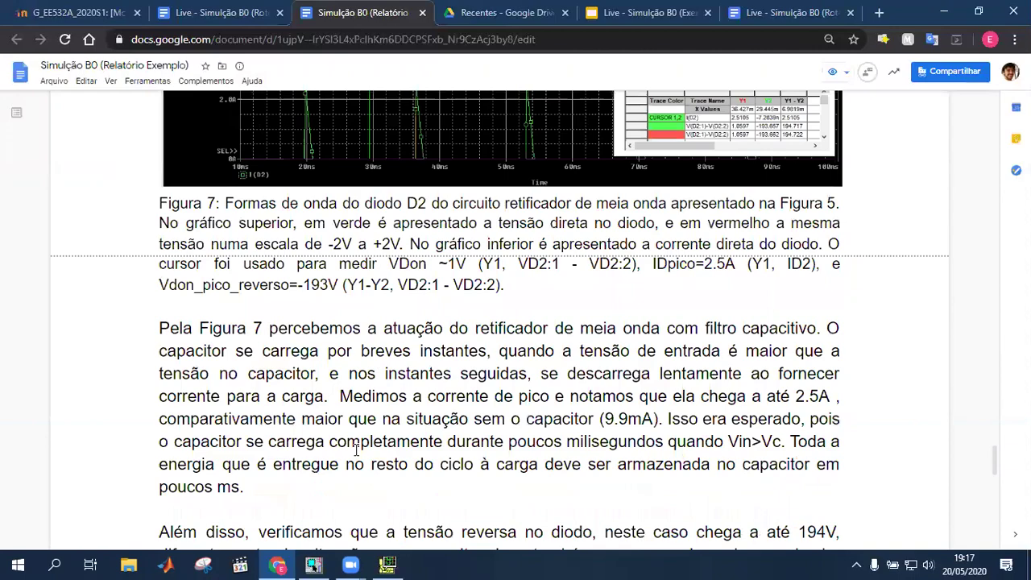
pyautogui.scroll(10, 356, 450)
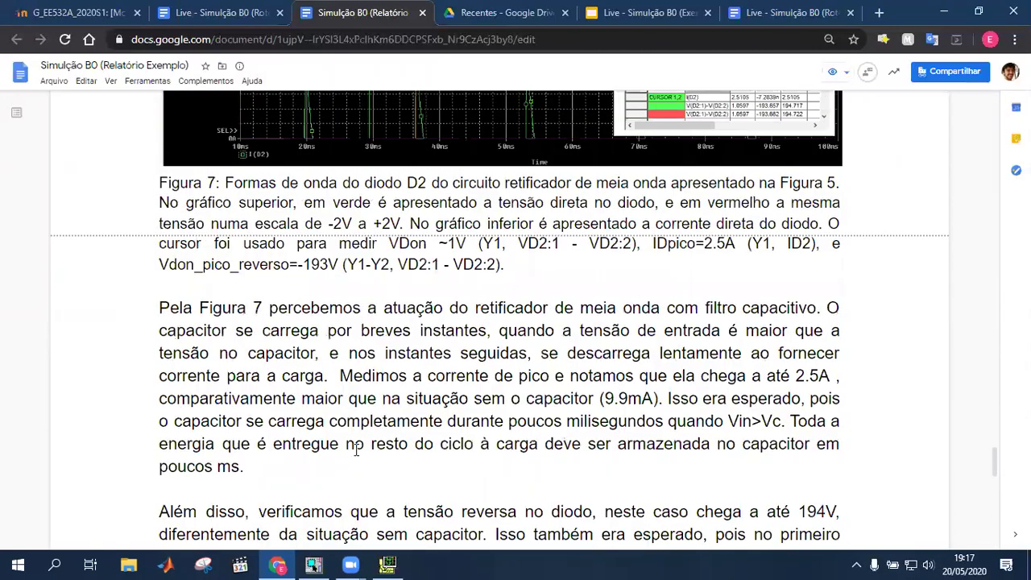
pyautogui.scroll(-3, 356, 450)
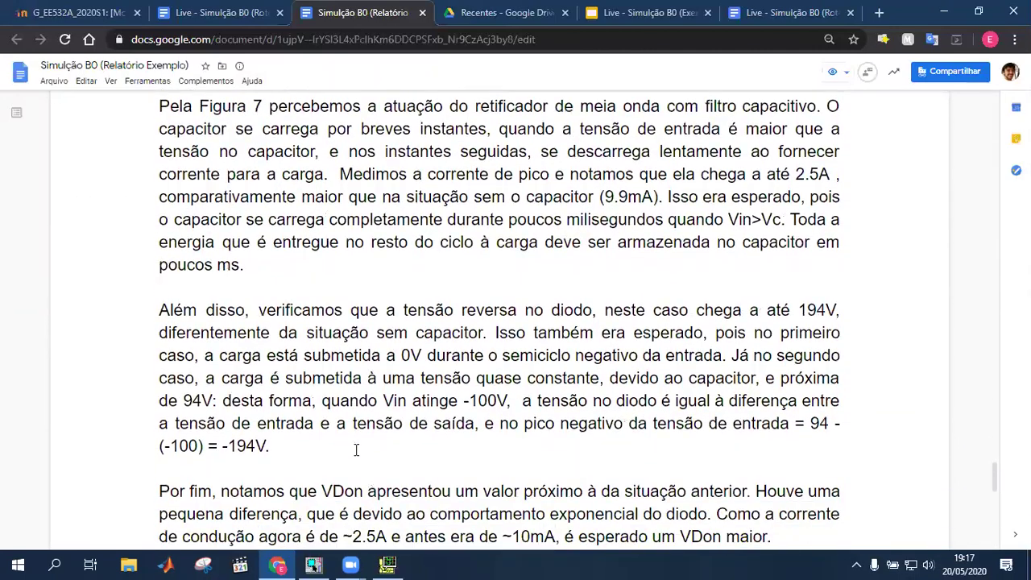
pyautogui.moveTo(159, 467); pyautogui.dragTo(331, 466)
pyautogui.moveTo(428, 465); pyautogui.dragTo(750, 469)
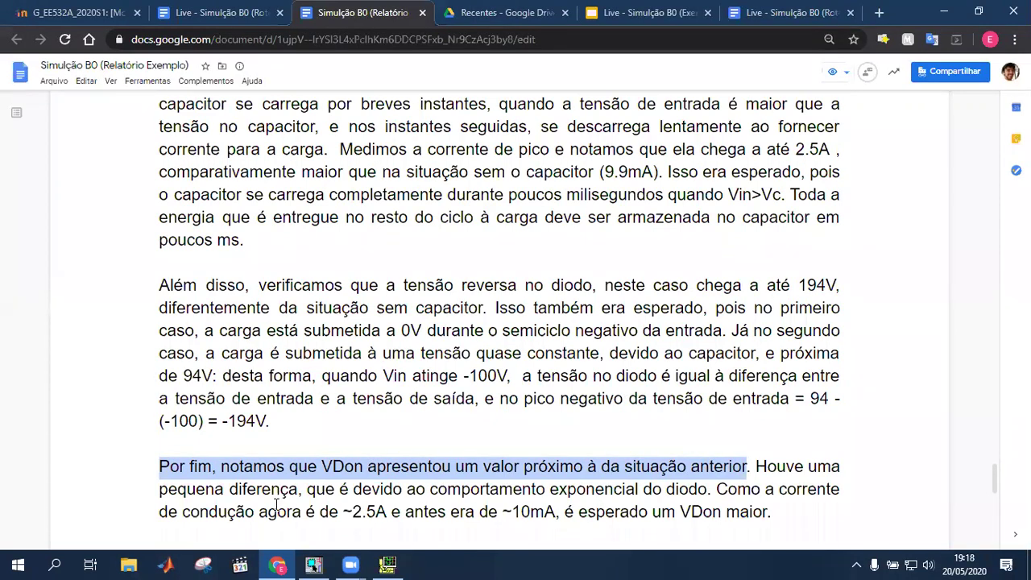
pyautogui.click(376, 511)
pyautogui.doubleClick(376, 510)
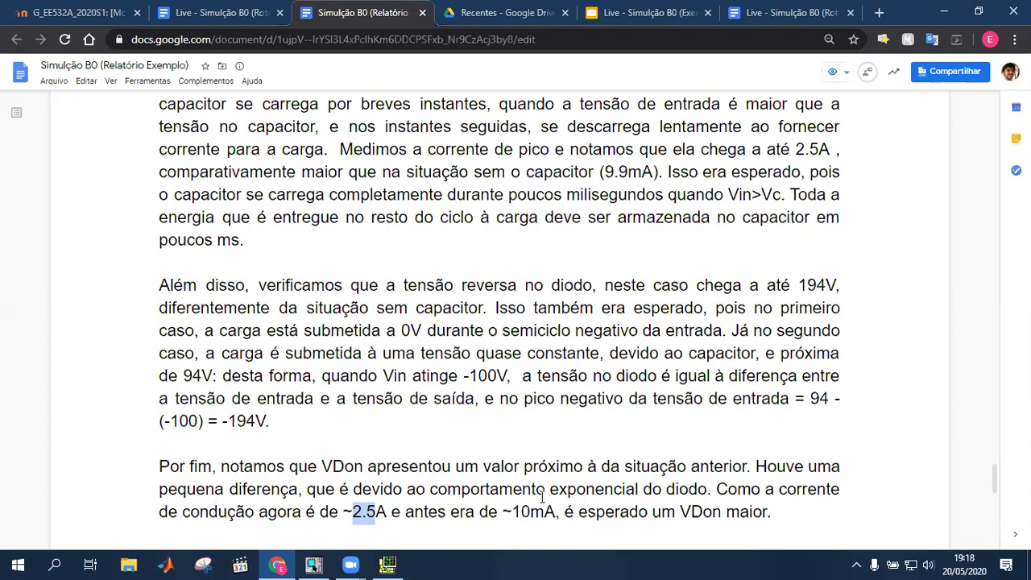
# Read the CONCLUSÃO FINAL box on writing a direct technical report with complete, self-explanatory figure captions.
pyautogui.scroll(-3, 542, 495)
pyautogui.scroll(-2, 542, 497)
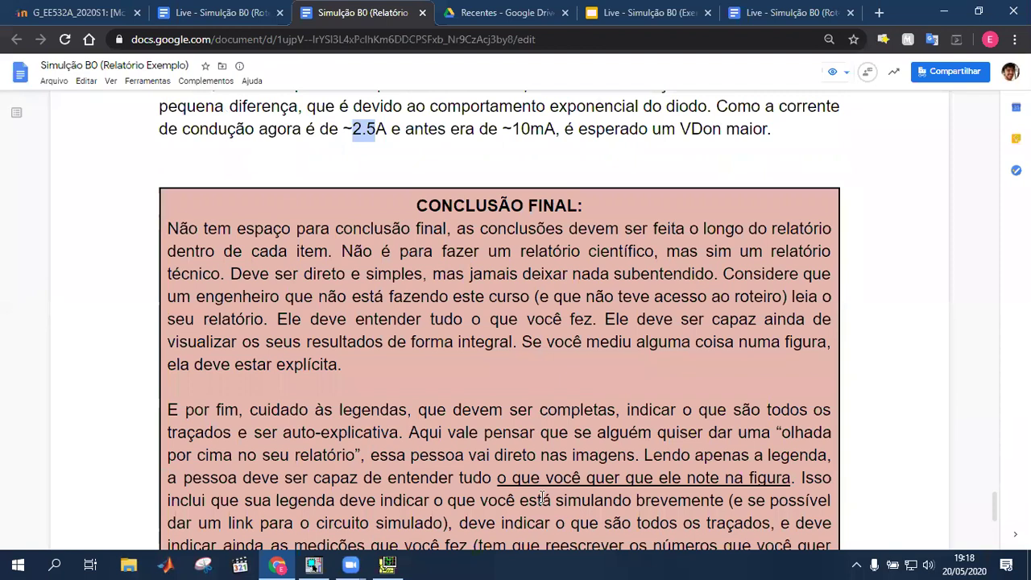
pyautogui.scroll(-1, 542, 497)
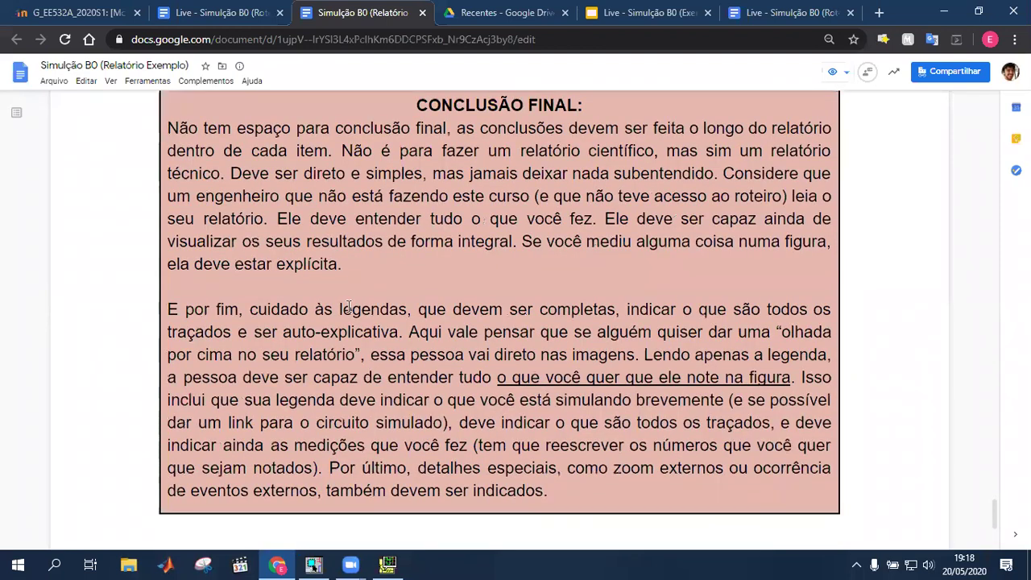
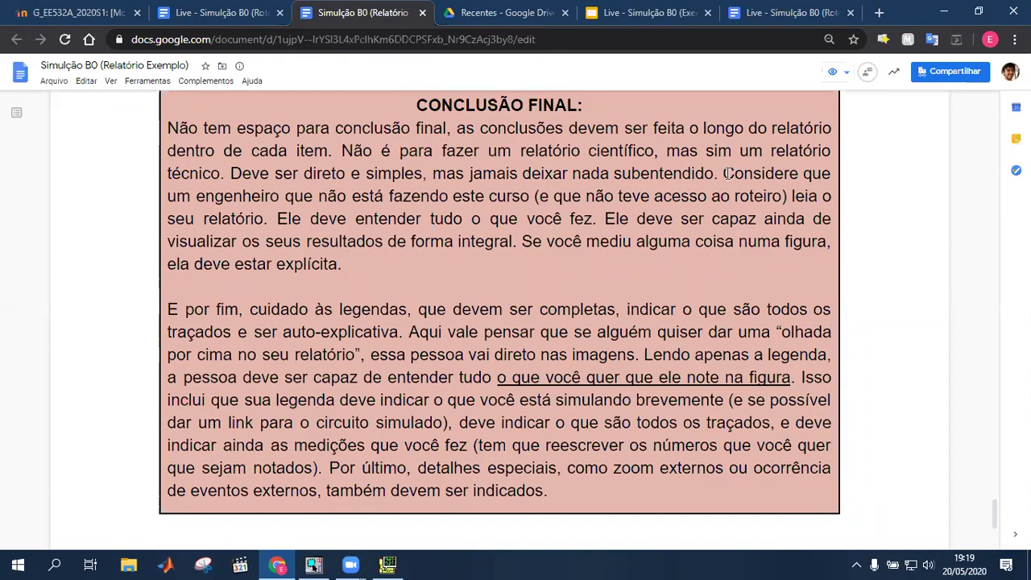
# Switch to PSpice, reposition the Probe Cursor readings over the plots, and restore the maximized window to a smaller floating size.
pyautogui.hotkey('alt', 'Tab')
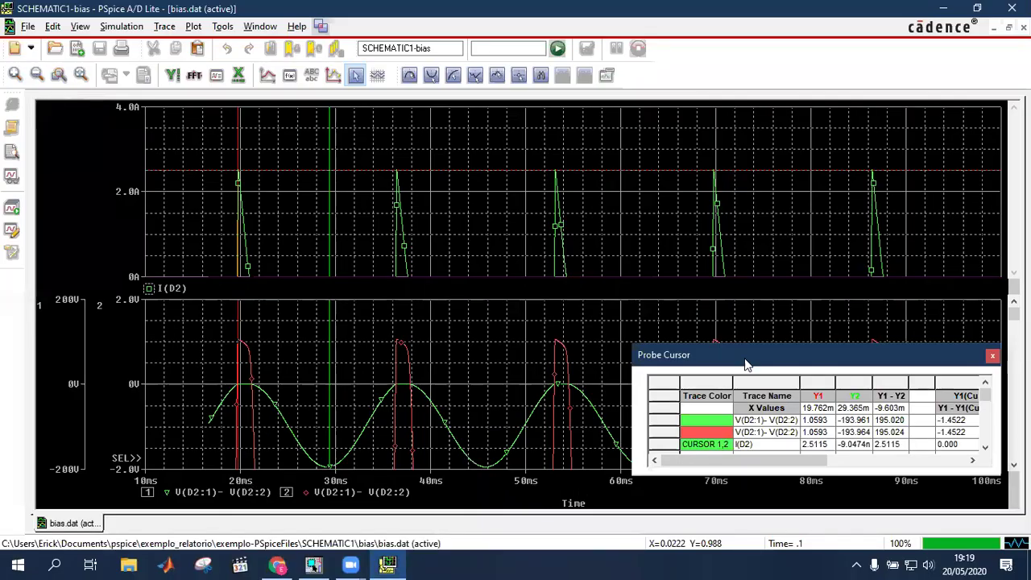
pyautogui.moveTo(748, 356); pyautogui.dragTo(729, 277)
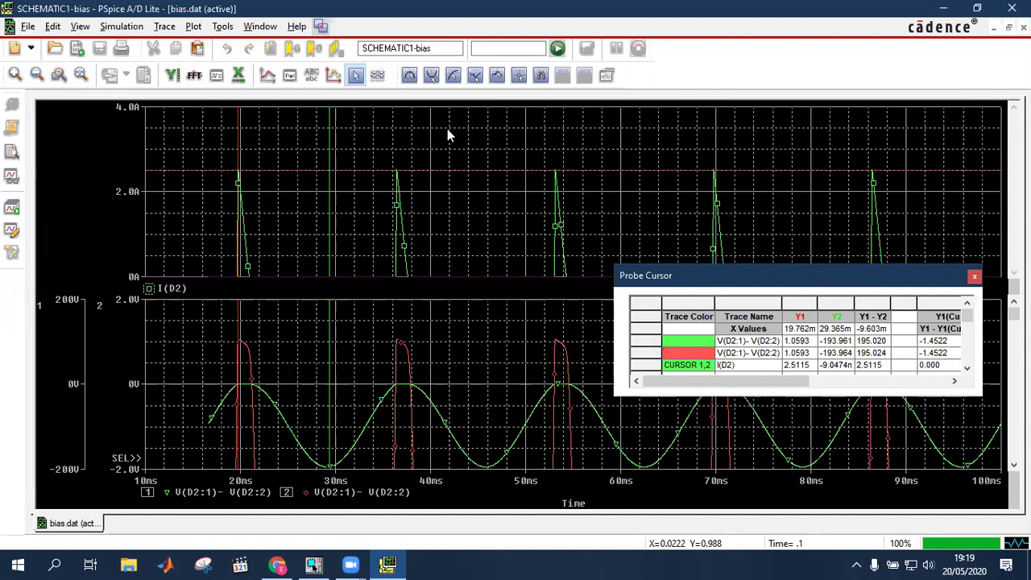
pyautogui.doubleClick(909, 8)
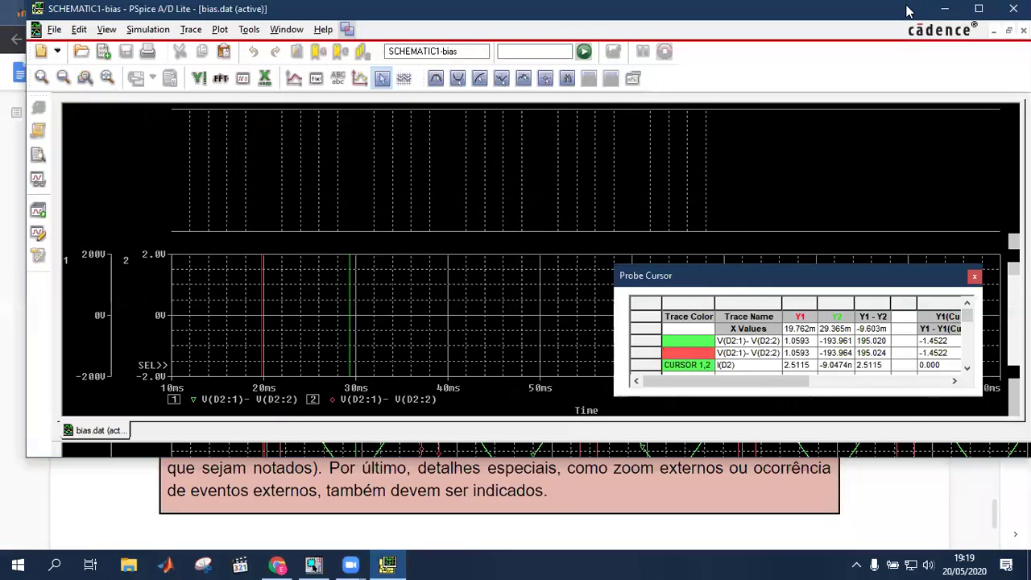
pyautogui.moveTo(908, 8); pyautogui.dragTo(896, 51)
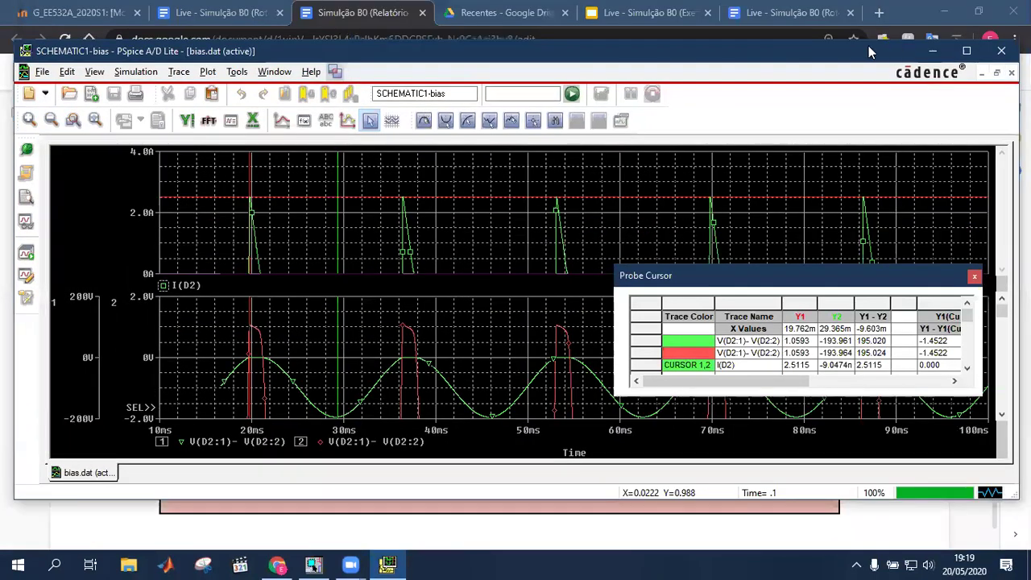
pyautogui.click(271, 73)
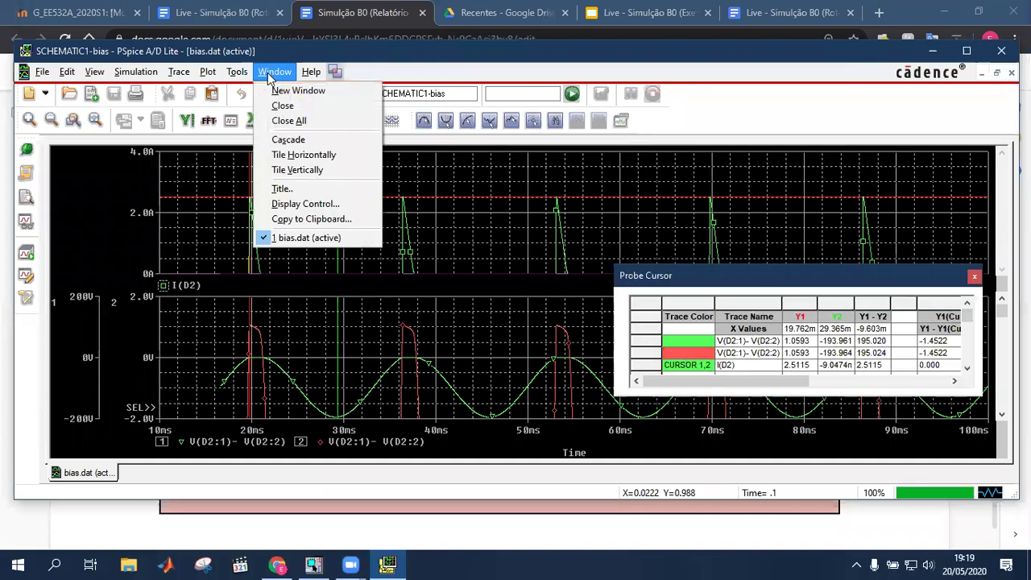
pyautogui.click(299, 206)
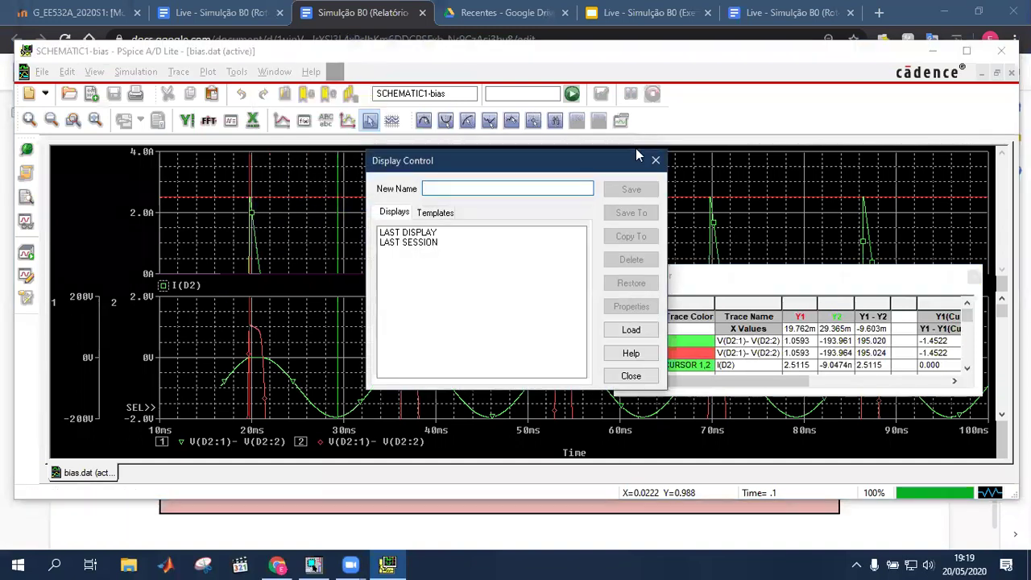
pyautogui.click(656, 161)
pyautogui.click(274, 71)
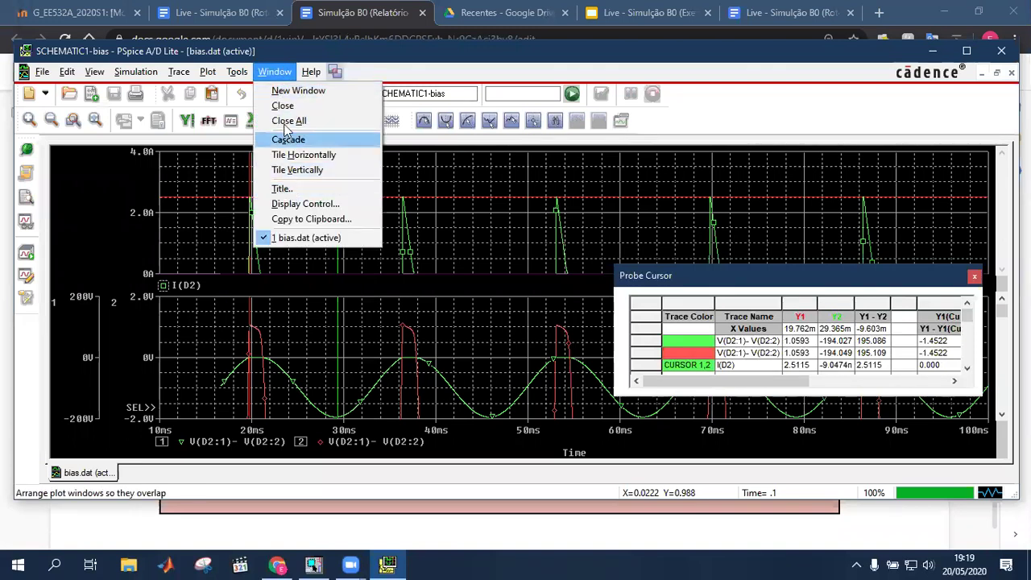
pyautogui.moveTo(237, 72)
pyautogui.click(244, 91)
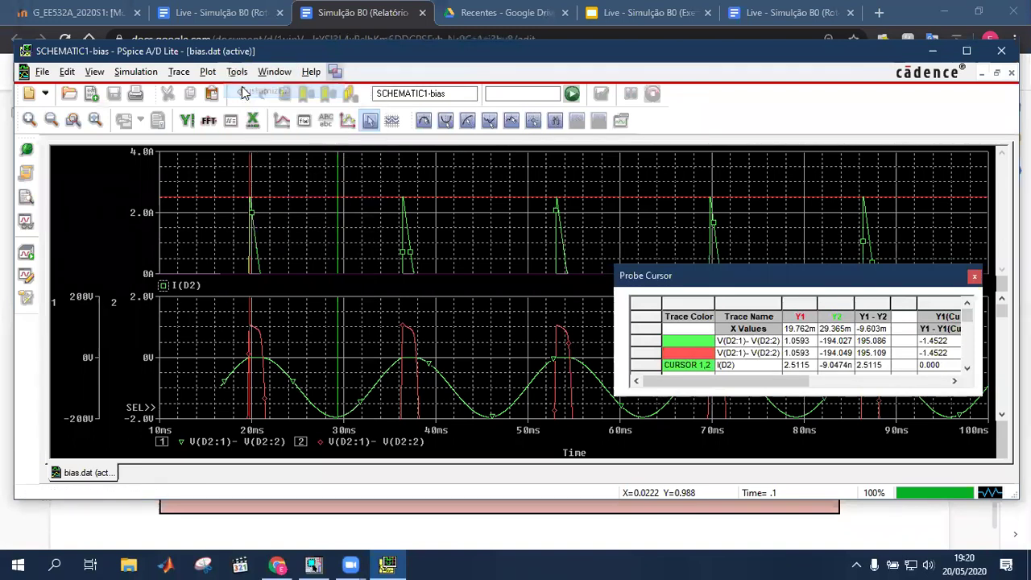
pyautogui.press('Escape')
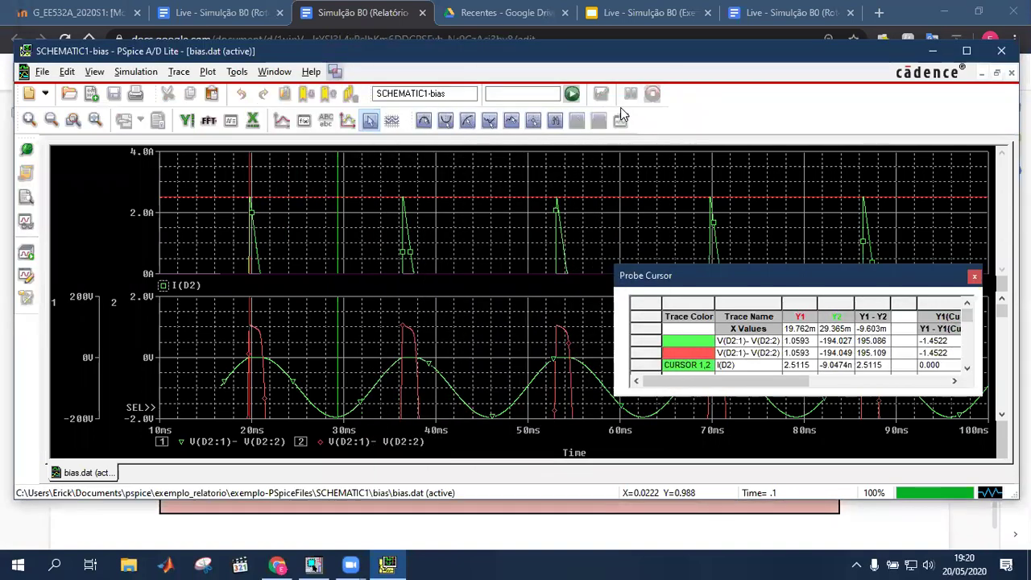
pyautogui.click(237, 72)
pyautogui.click(247, 105)
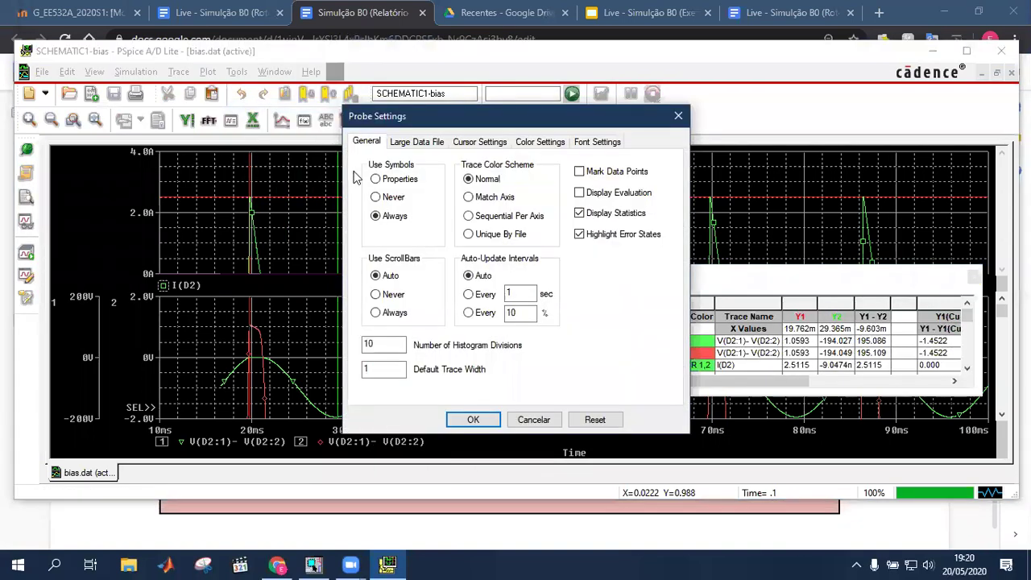
pyautogui.click(532, 145)
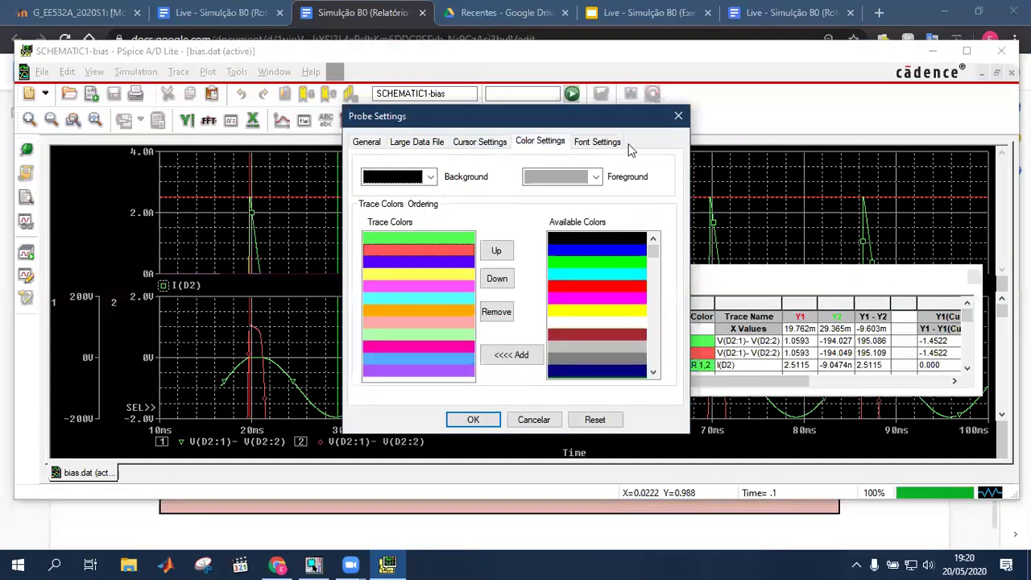
pyautogui.press('Escape')
# Set the Probe plot background color to white.
pyautogui.click(237, 71)
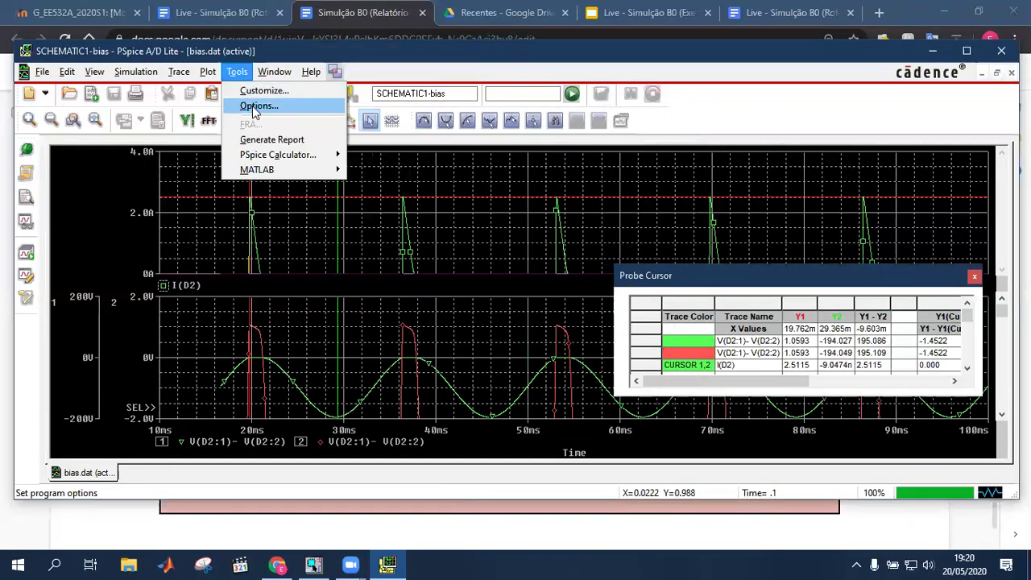
pyautogui.click(253, 107)
pyautogui.click(532, 143)
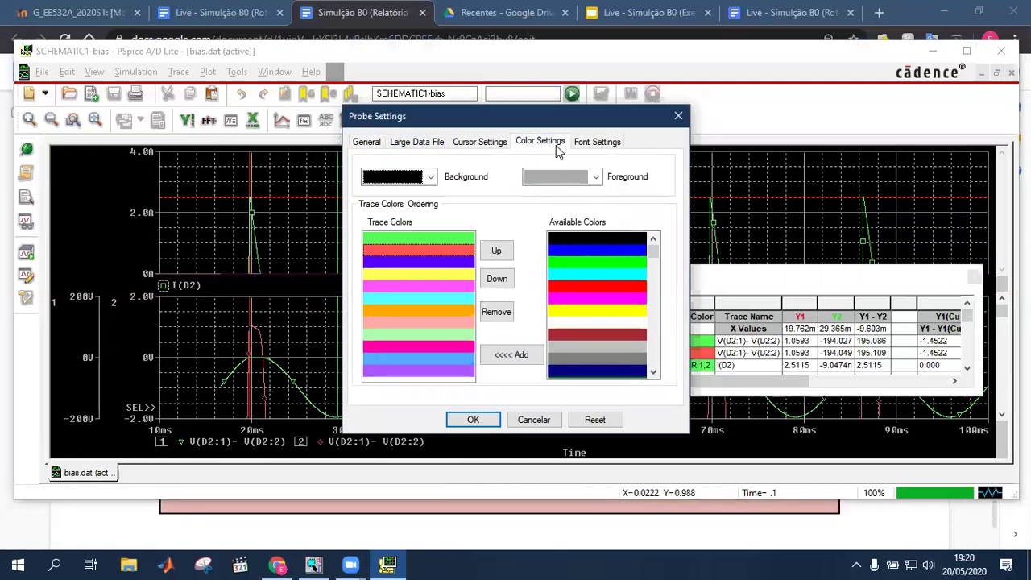
pyautogui.click(432, 179)
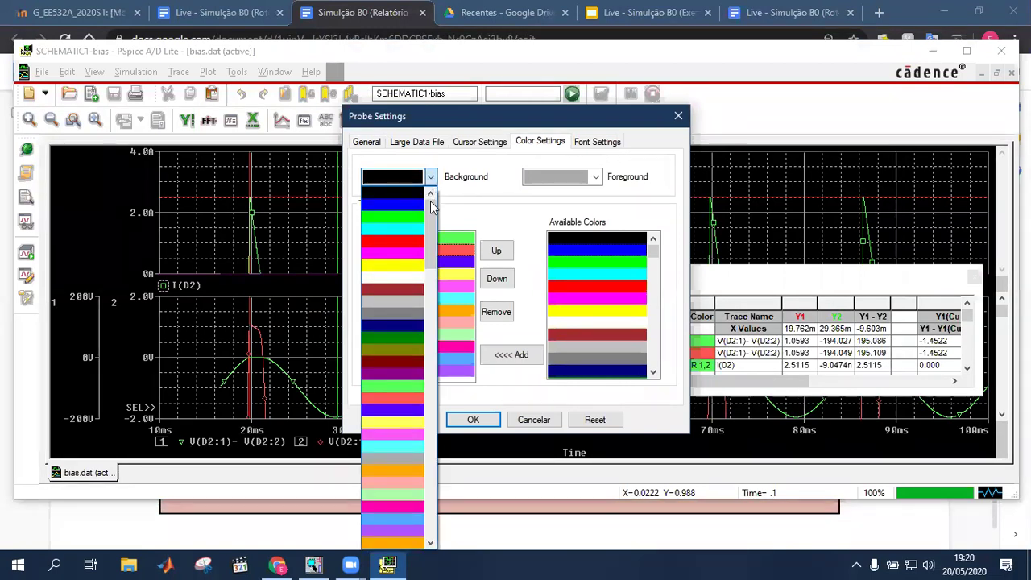
pyautogui.click(392, 269)
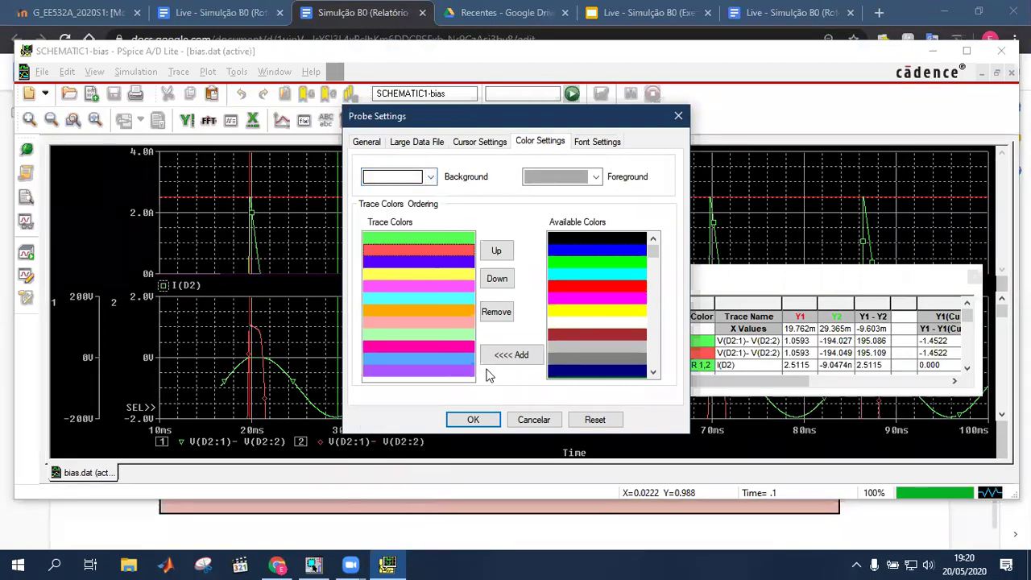
pyautogui.click(483, 425)
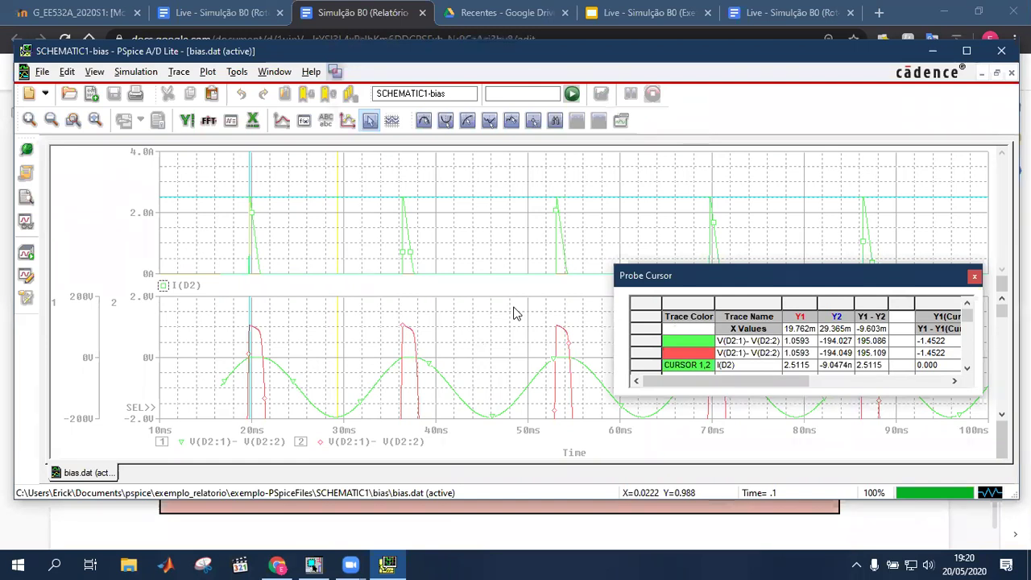
# Switch to the example report and review the CONCLUSÃO FINAL paragraph on complete, self-explanatory captions, highlighting its opening words "E por".
pyautogui.hotkey('alt', 'Tab')
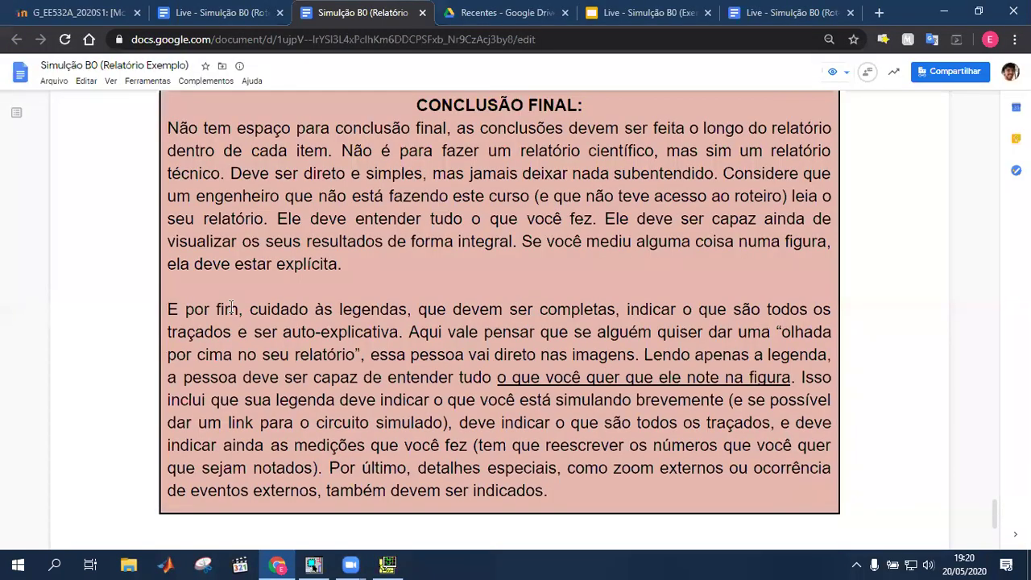
pyautogui.moveTo(169, 310); pyautogui.dragTo(205, 309)
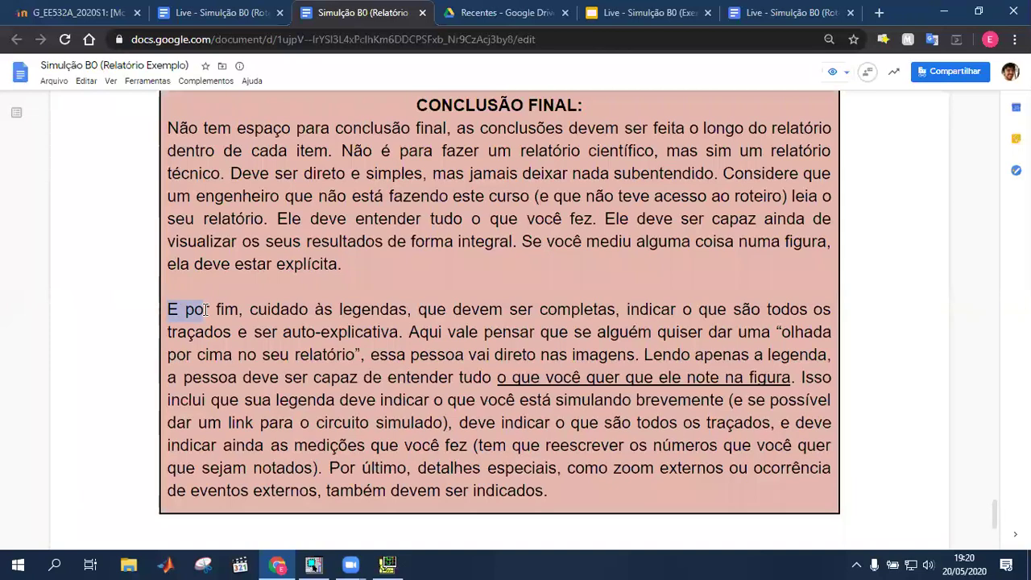
pyautogui.moveTo(206, 310); pyautogui.dragTo(210, 309)
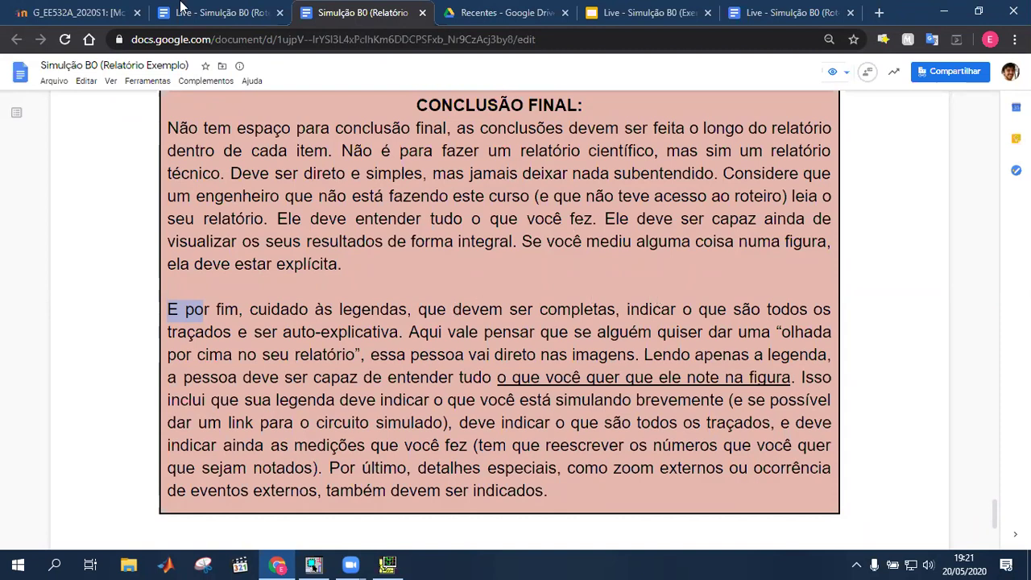
# Bring up the Moodle forum page, restore the browser to a floating window, and make it wider and taller.
pyautogui.click(121, 9)
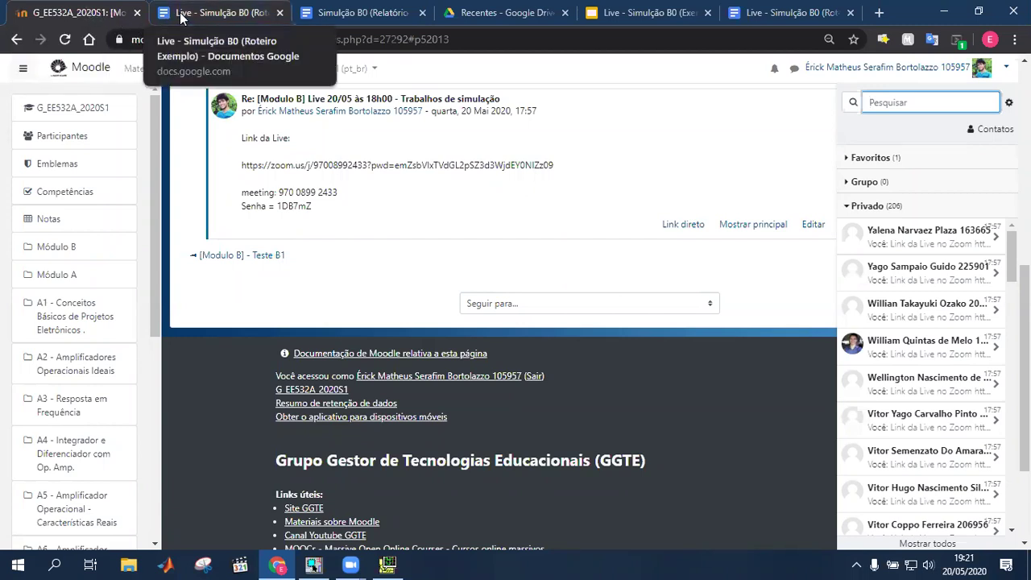
pyautogui.click(976, 15)
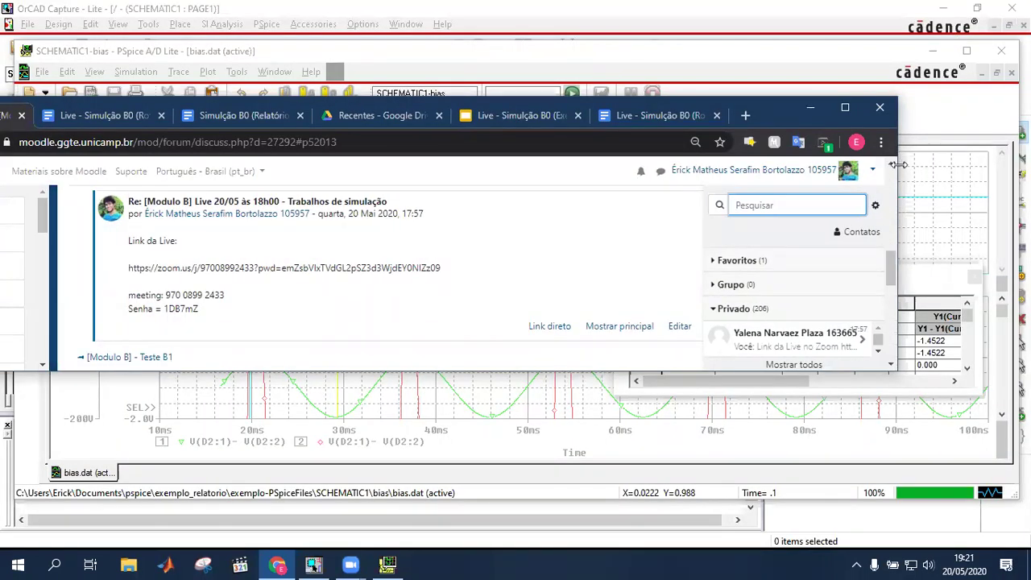
pyautogui.moveTo(896, 164); pyautogui.dragTo(921, 164)
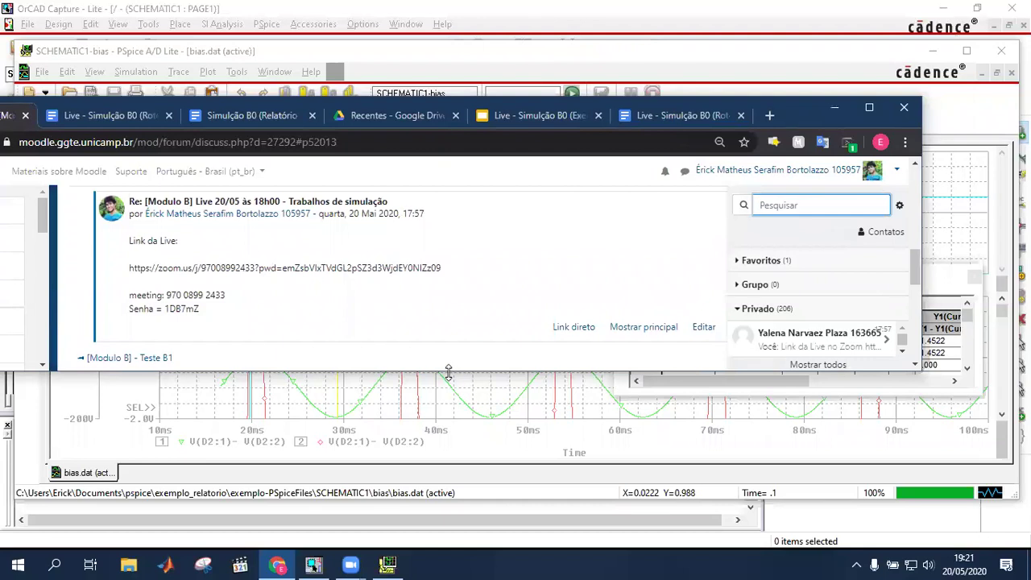
pyautogui.moveTo(449, 371); pyautogui.dragTo(449, 463)
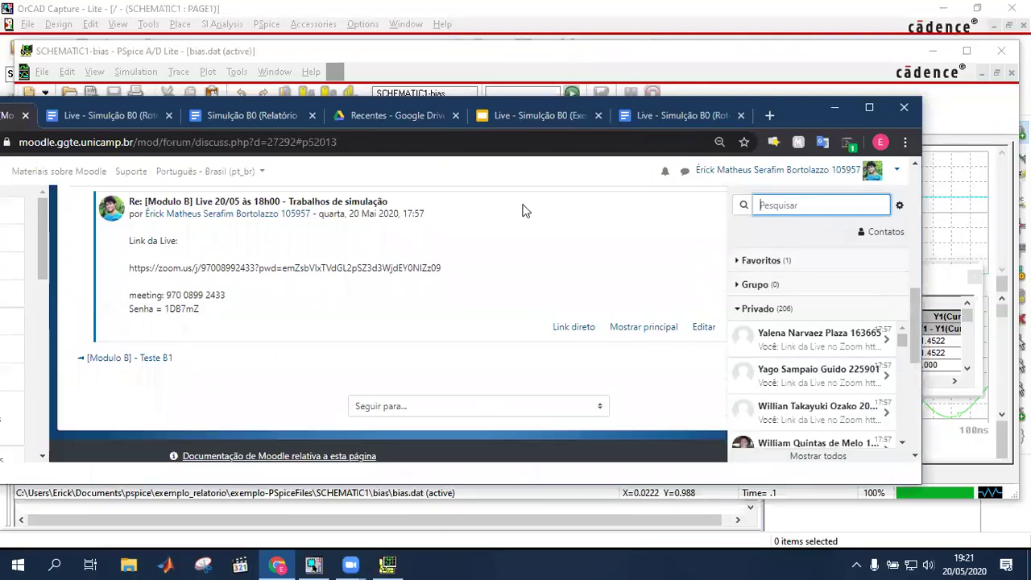
# Open the Simulação B0 example presentation, bring its window fully into view, and read the first two "Perguntas e Respostas" slides.
pyautogui.click(513, 112)
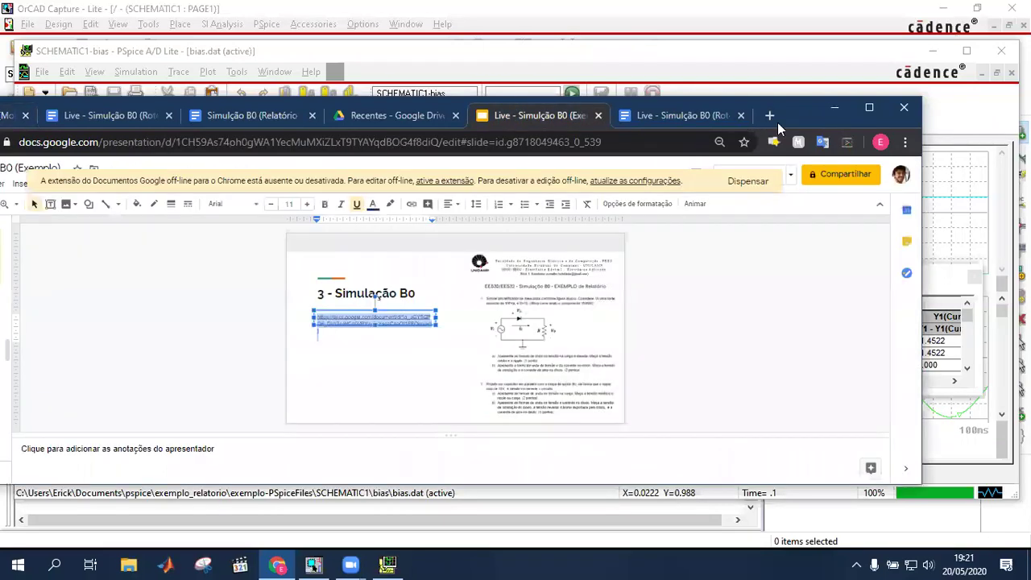
pyautogui.moveTo(801, 109); pyautogui.dragTo(896, 103)
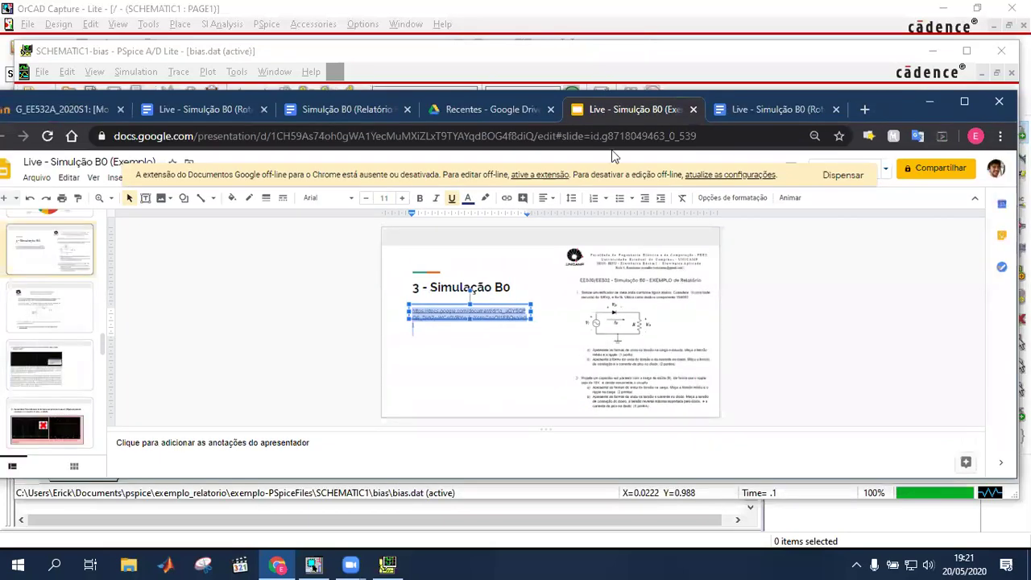
pyautogui.scroll(-5, 38, 315)
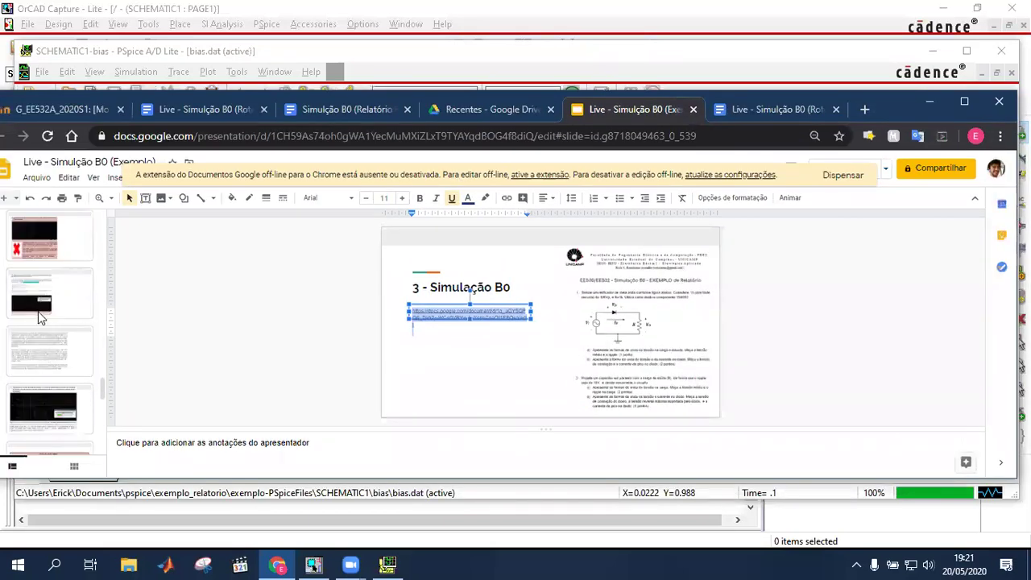
pyautogui.click(37, 352)
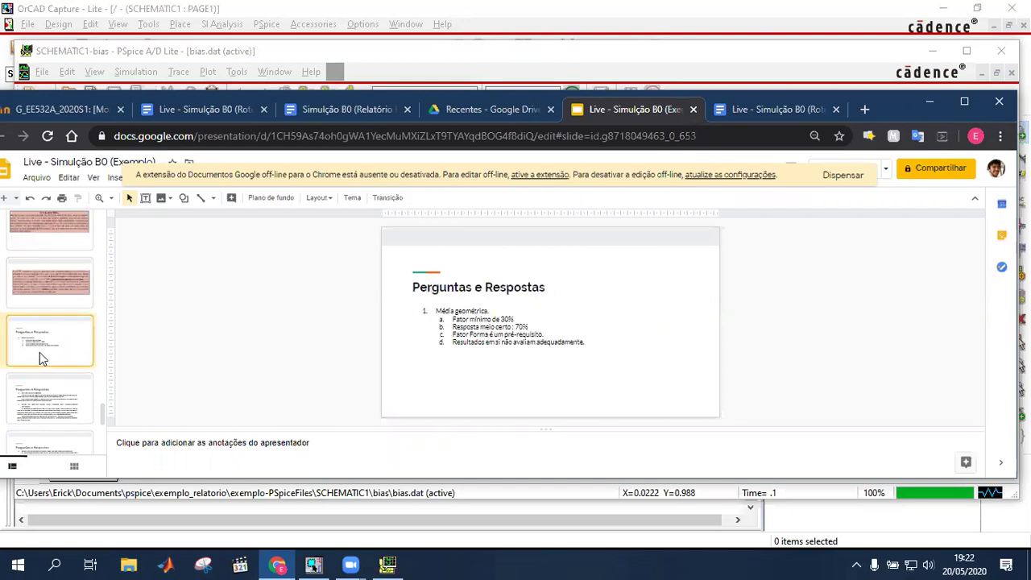
pyautogui.click(38, 379)
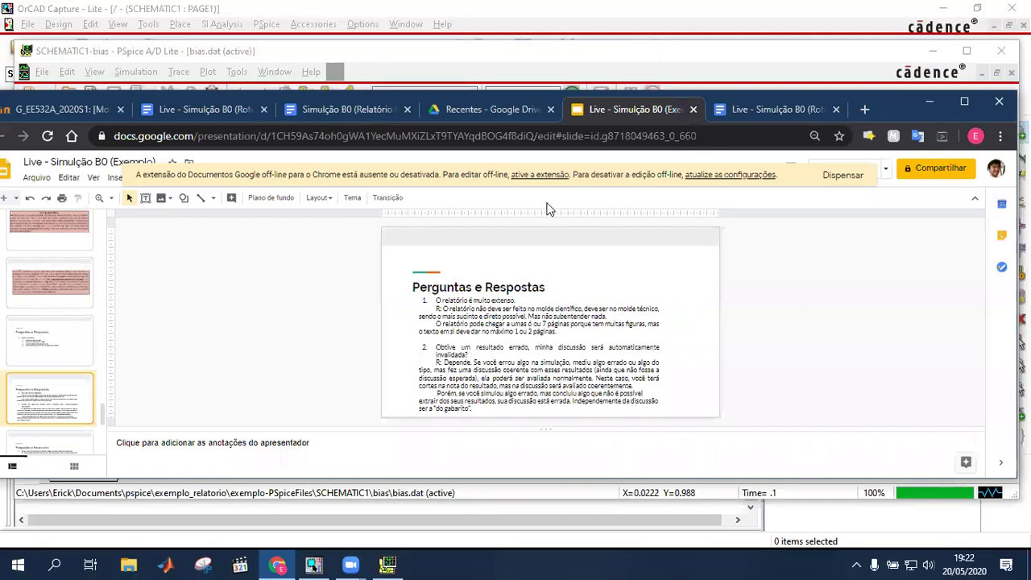
# Minimize the browser to return to PSpice and set the Probe plot background color to black.
pyautogui.click(930, 103)
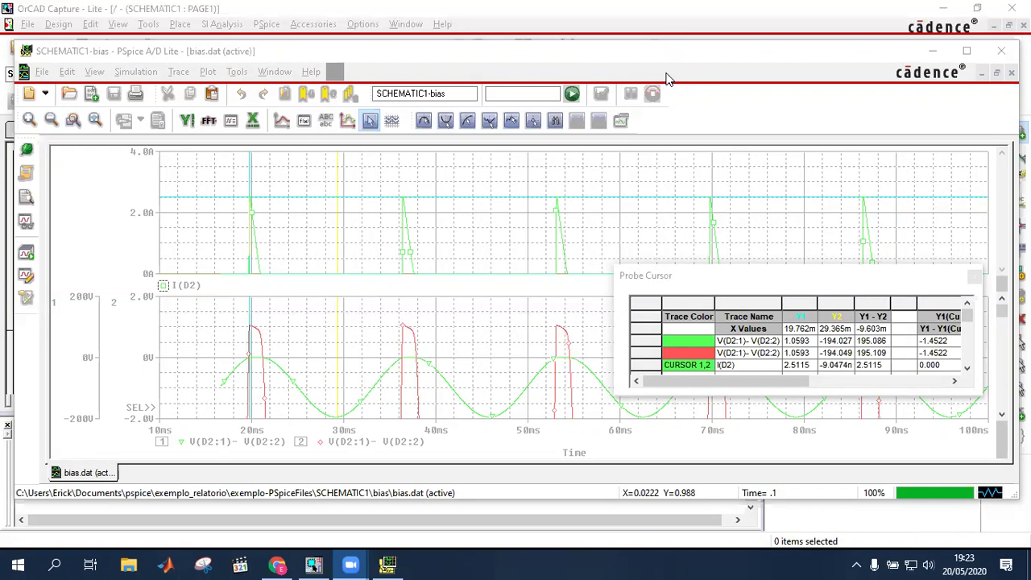
pyautogui.click(729, 73)
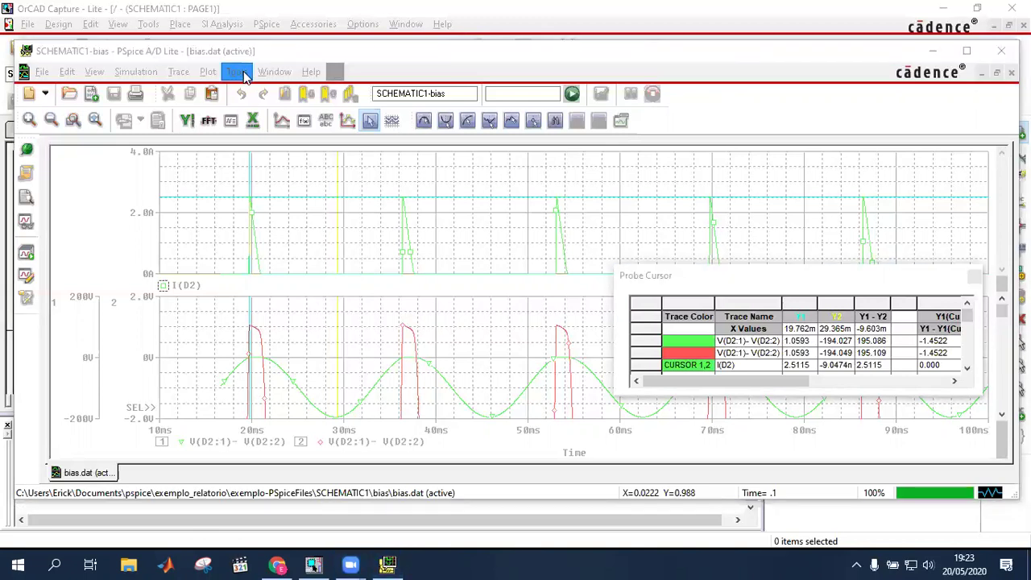
pyautogui.click(237, 72)
pyautogui.moveTo(256, 74)
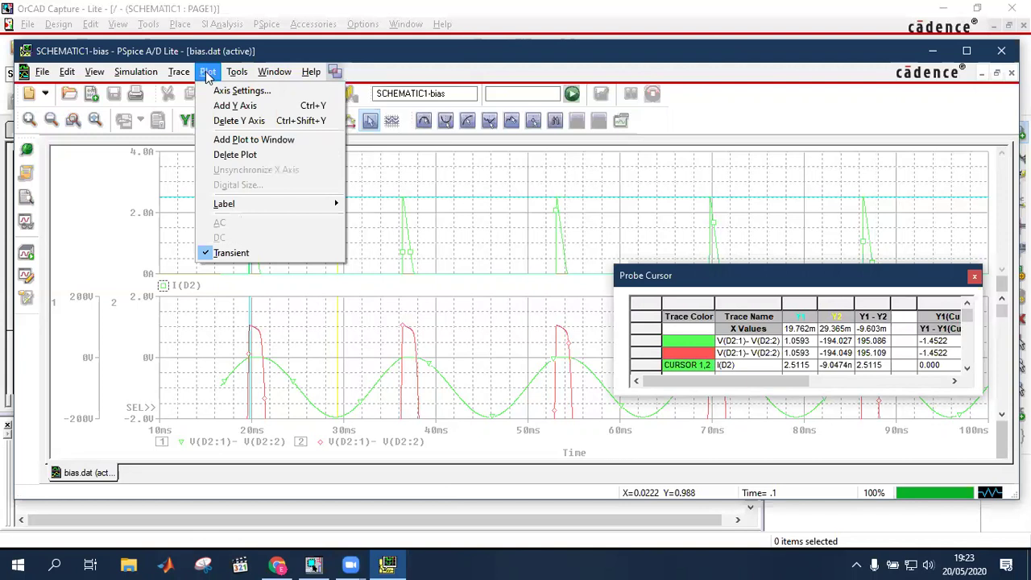
pyautogui.click(259, 105)
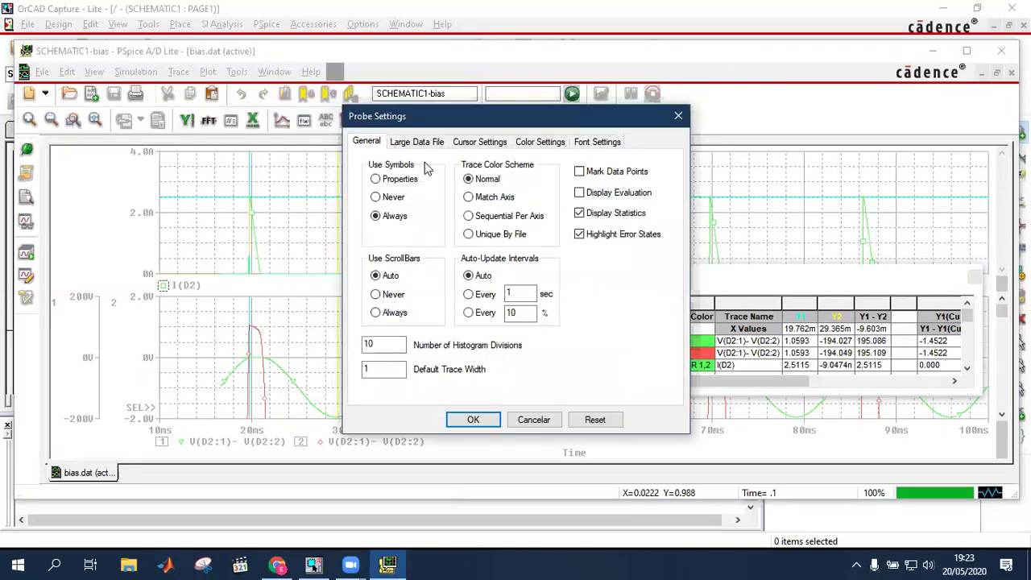
pyautogui.click(529, 145)
pyautogui.click(430, 176)
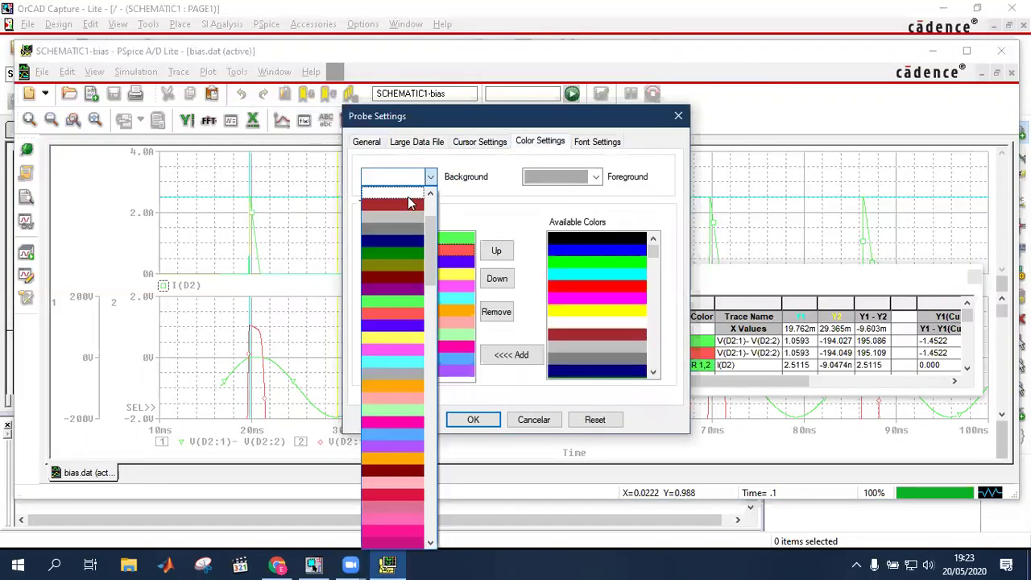
pyautogui.click(407, 194)
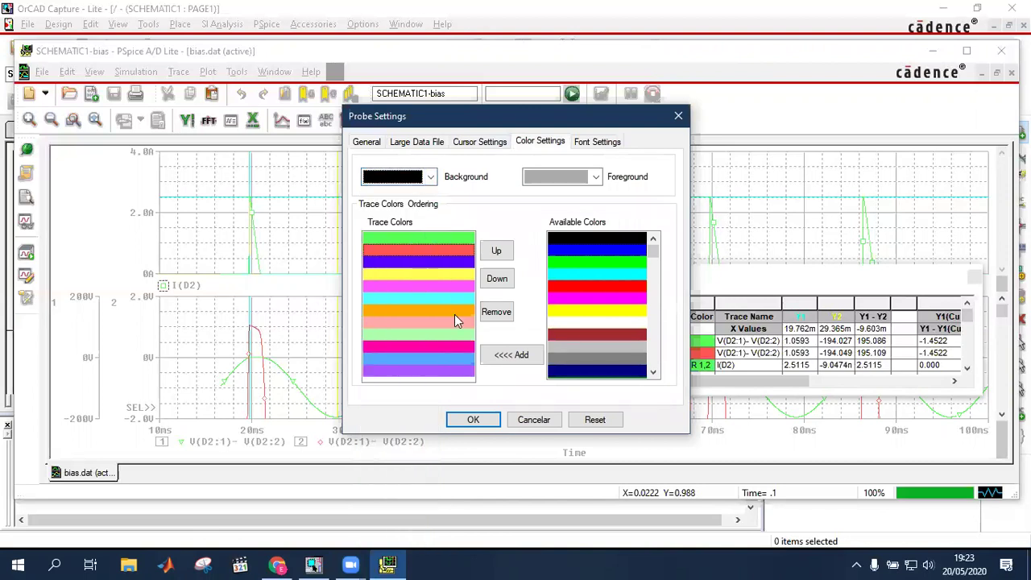
pyautogui.click(473, 420)
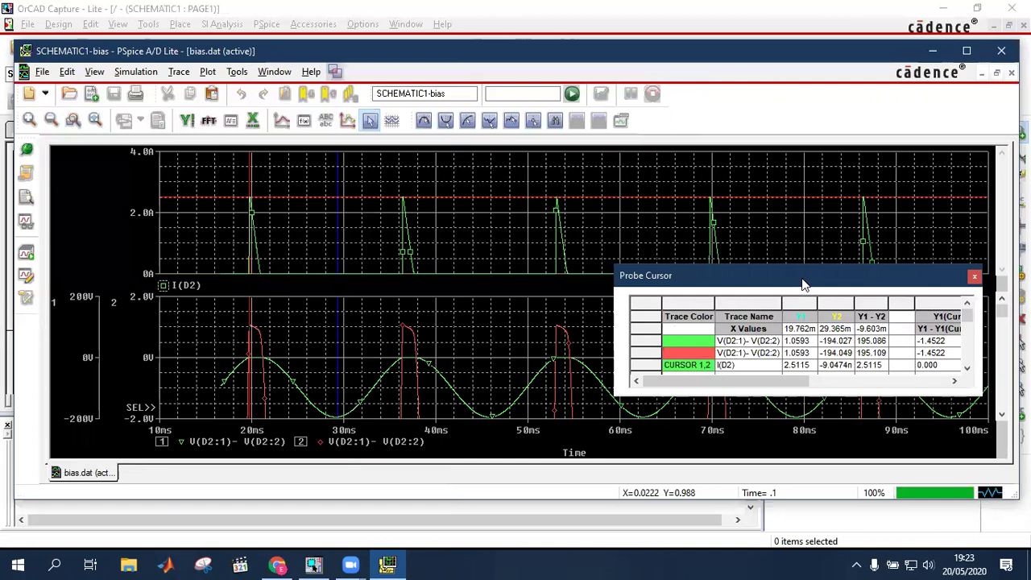
# Lower the floating Probe Cursor readings slightly and place cursor 1 at about 17 ms on the waveforms.
pyautogui.moveTo(806, 293); pyautogui.dragTo(813, 338)
pyautogui.click(276, 328)
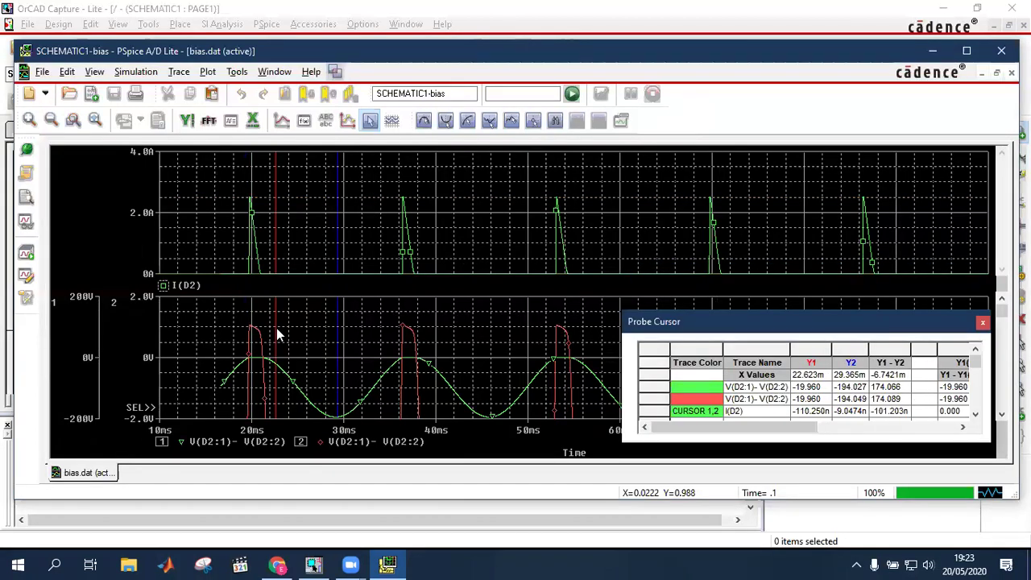
pyautogui.click(237, 72)
pyautogui.click(237, 72)
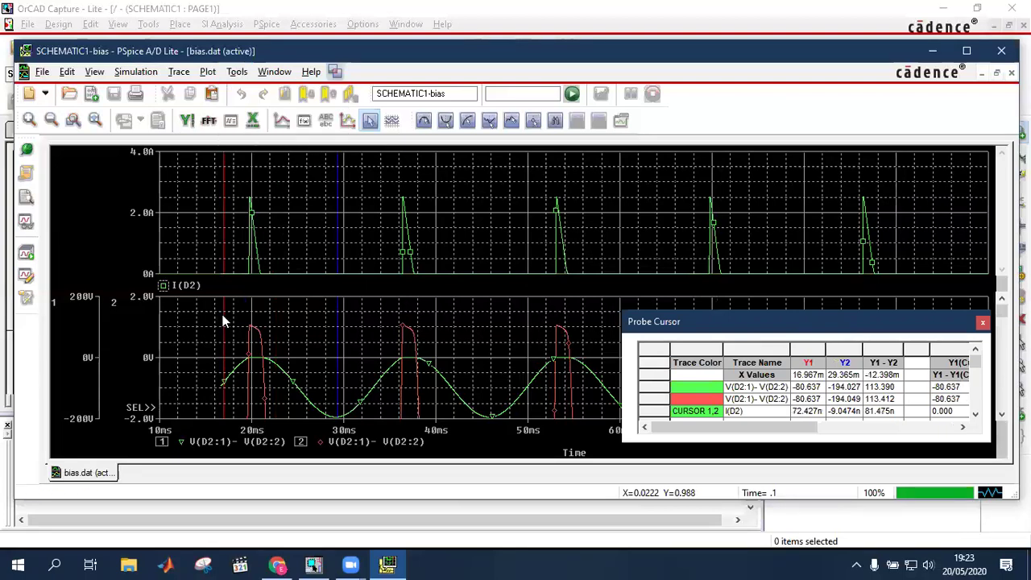
# Delete the diode voltage plot and move cursor 1 to about 17.9 ms on the I(D2) plot.
pyautogui.click(236, 72)
pyautogui.moveTo(208, 71)
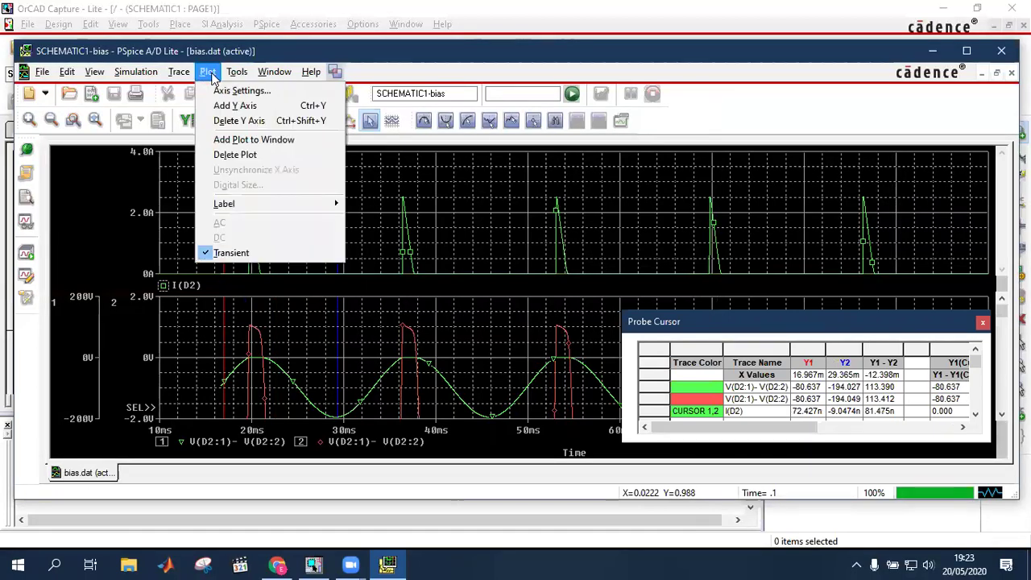
pyautogui.click(228, 159)
pyautogui.click(279, 278)
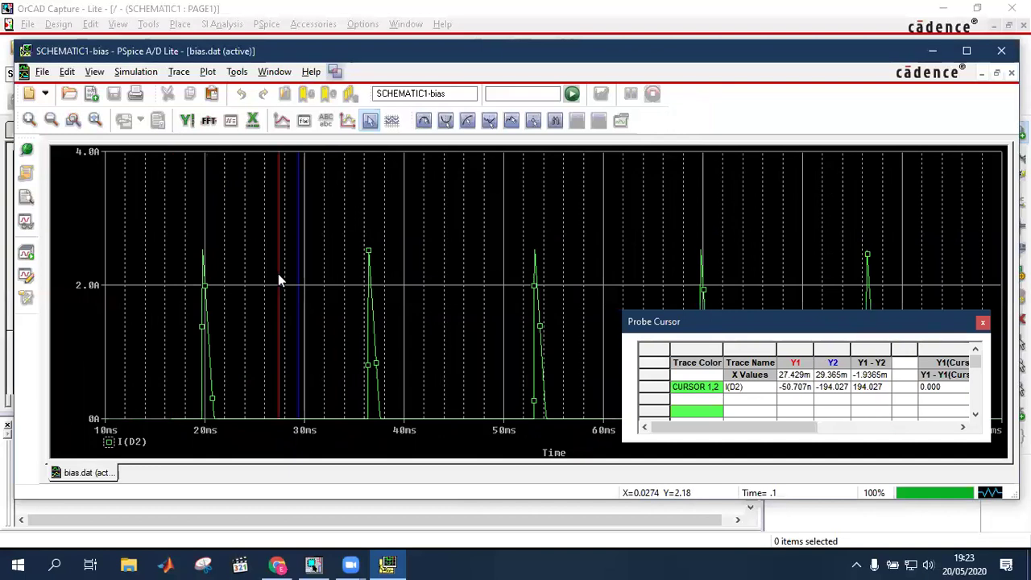
pyautogui.moveTo(275, 278); pyautogui.dragTo(183, 252)
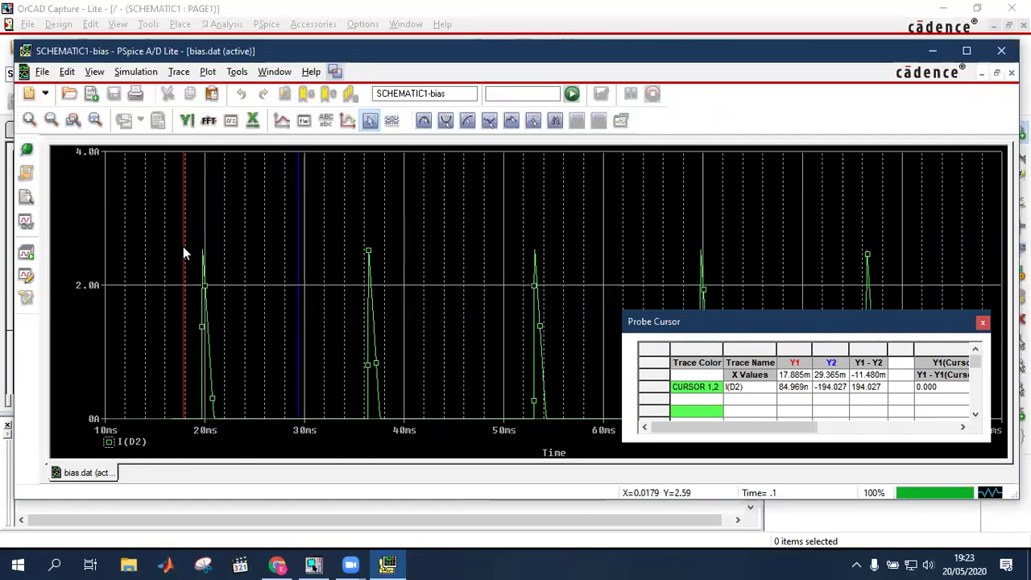
# Open the I(D2) trace expression, examine the available analog operators and functions, and leave the expression without changes.
pyautogui.doubleClick(129, 448)
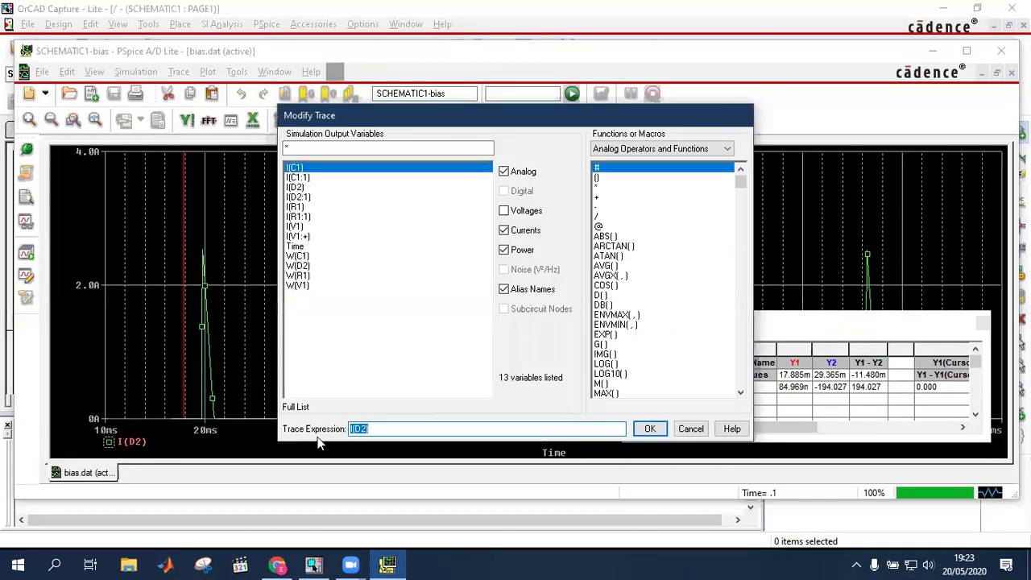
pyautogui.click(418, 428)
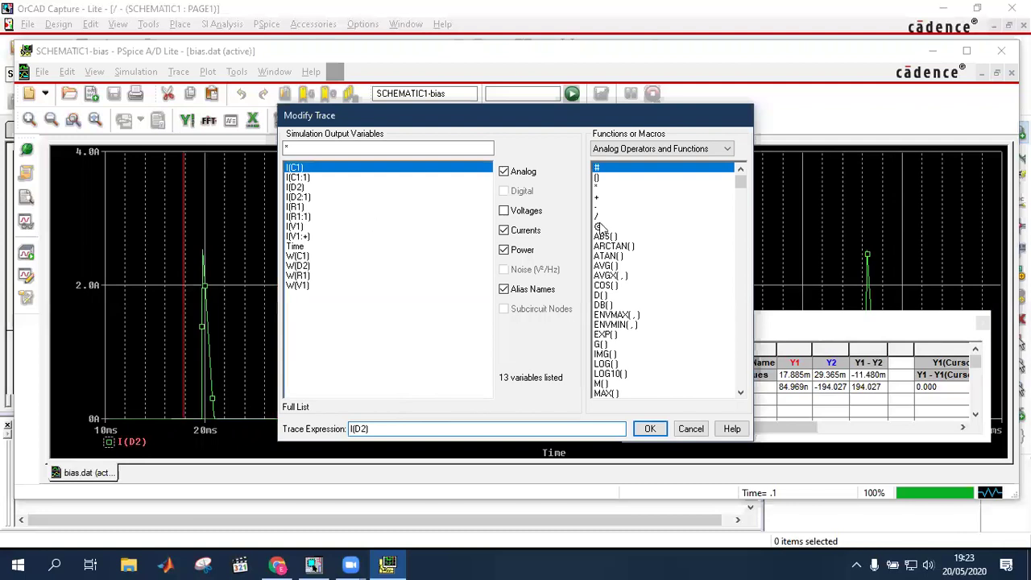
pyautogui.moveTo(741, 182); pyautogui.dragTo(741, 239)
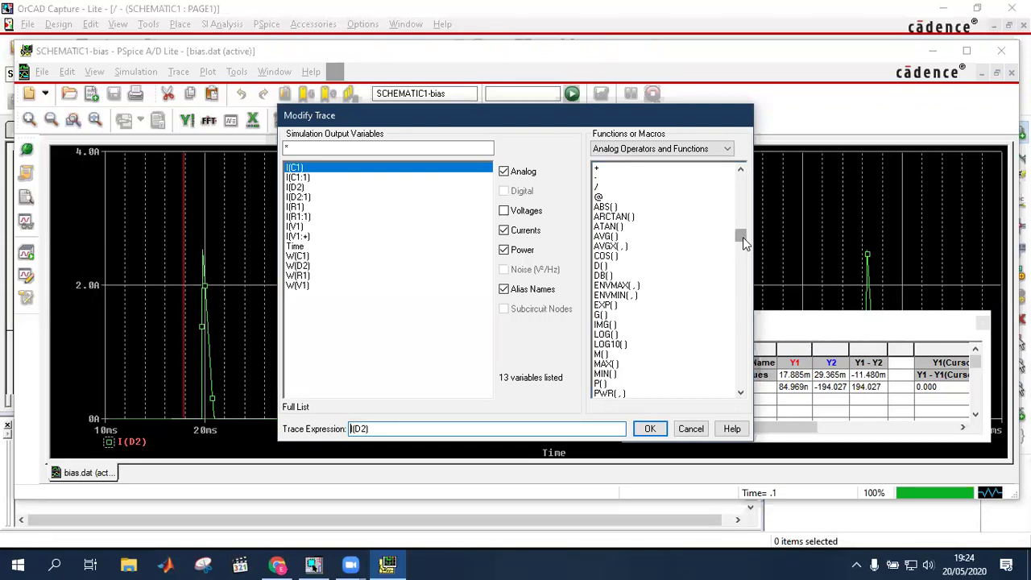
pyautogui.moveTo(742, 235); pyautogui.dragTo(742, 390)
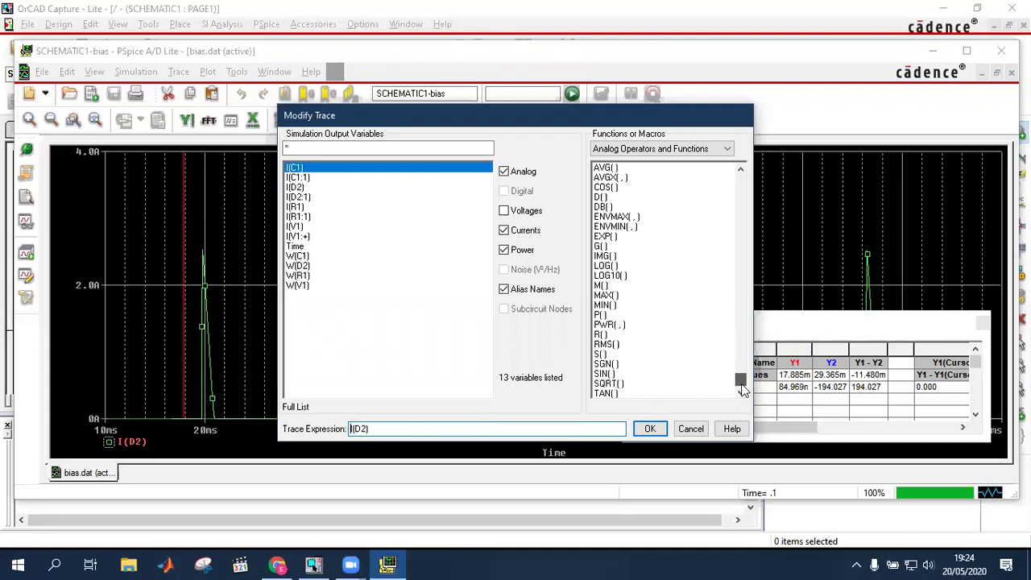
pyautogui.click(690, 428)
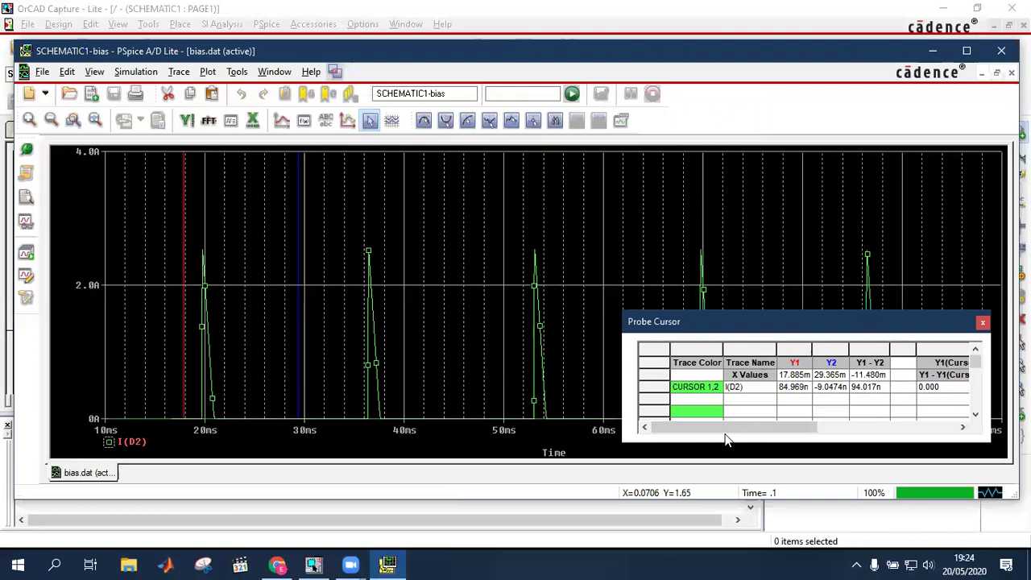
# Dock the Probe Cursor readings above the I(D2) plot.
pyautogui.moveTo(690, 122); pyautogui.dragTo(685, 131)
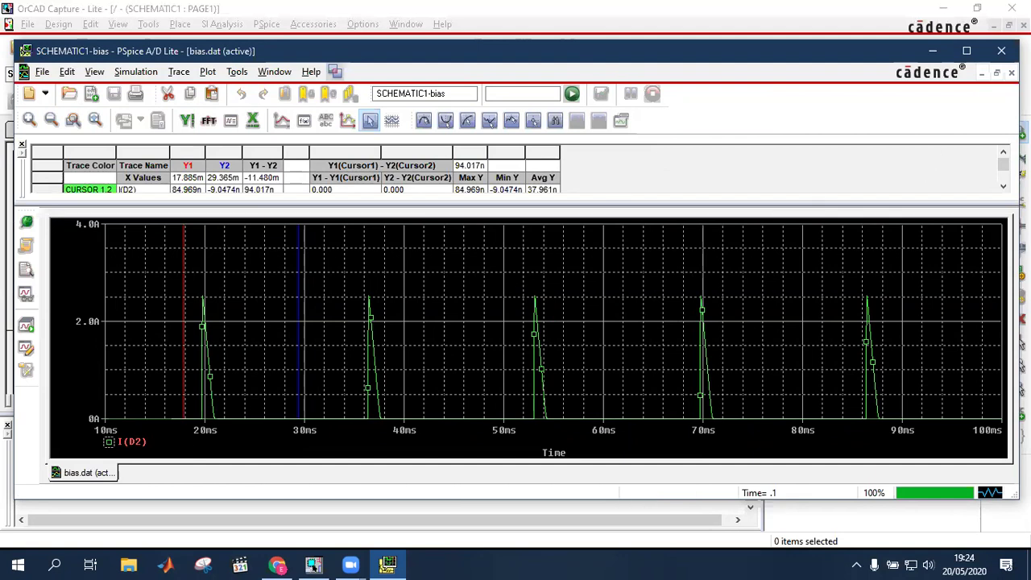
# Close the Probe Cursor readings and place cursor 1 at about 44 ms and cursor 2 at about 98 ms on the I(D2) plot.
pyautogui.click(22, 145)
pyautogui.click(426, 214)
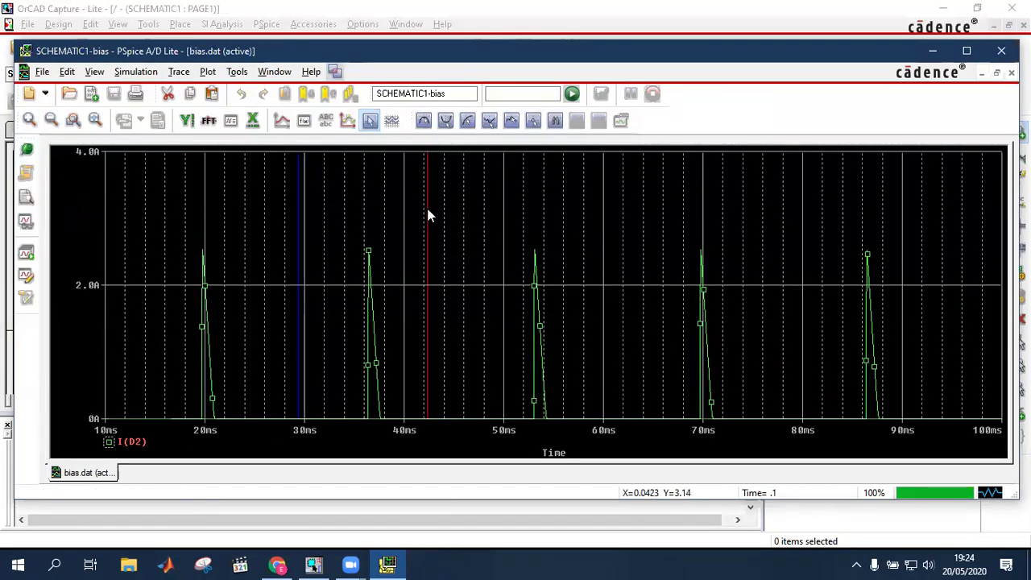
pyautogui.rightClick(439, 214)
pyautogui.rightClick(458, 215)
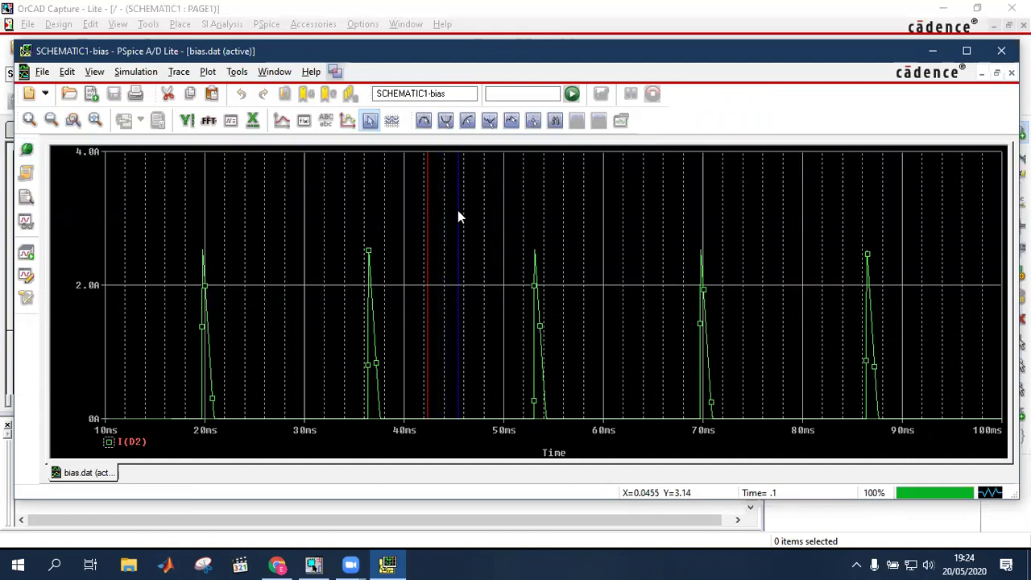
pyautogui.moveTo(445, 214); pyautogui.dragTo(478, 228)
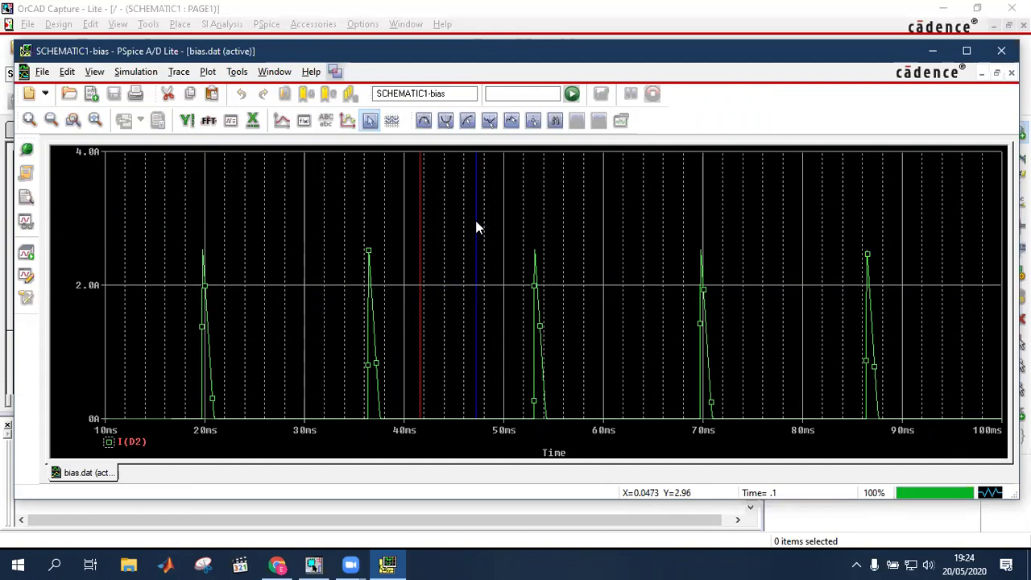
pyautogui.rightClick(977, 221)
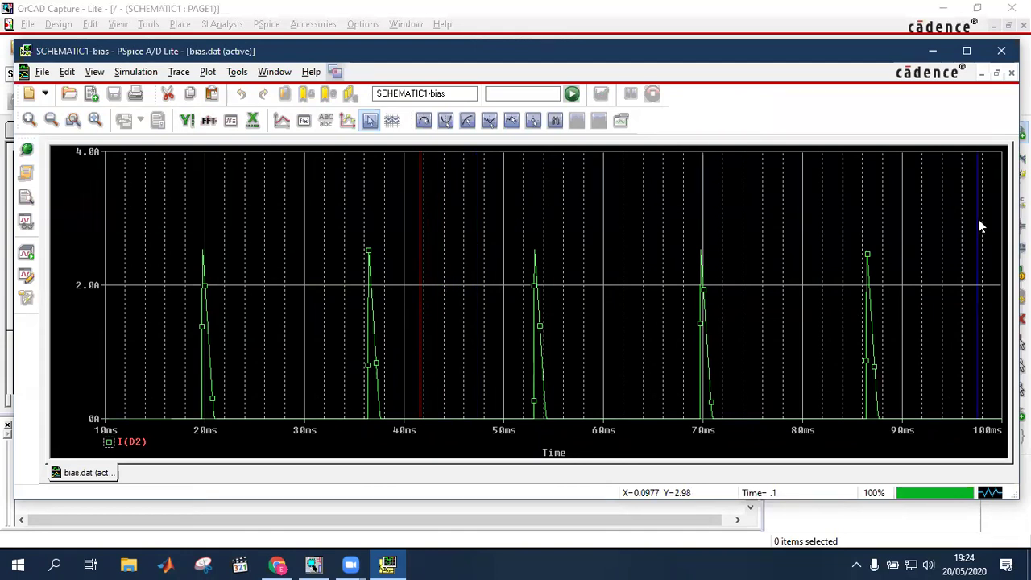
pyautogui.moveTo(481, 234); pyautogui.dragTo(433, 161)
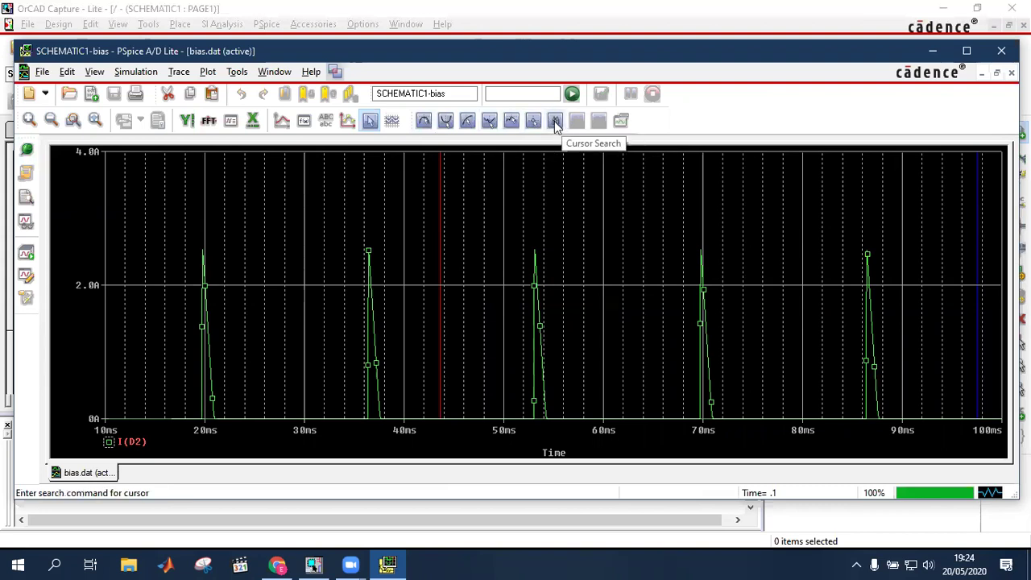
# Apply the next-peak search to cursor 1 on I(D2), and position it at the trace's minimum value.
pyautogui.click(425, 124)
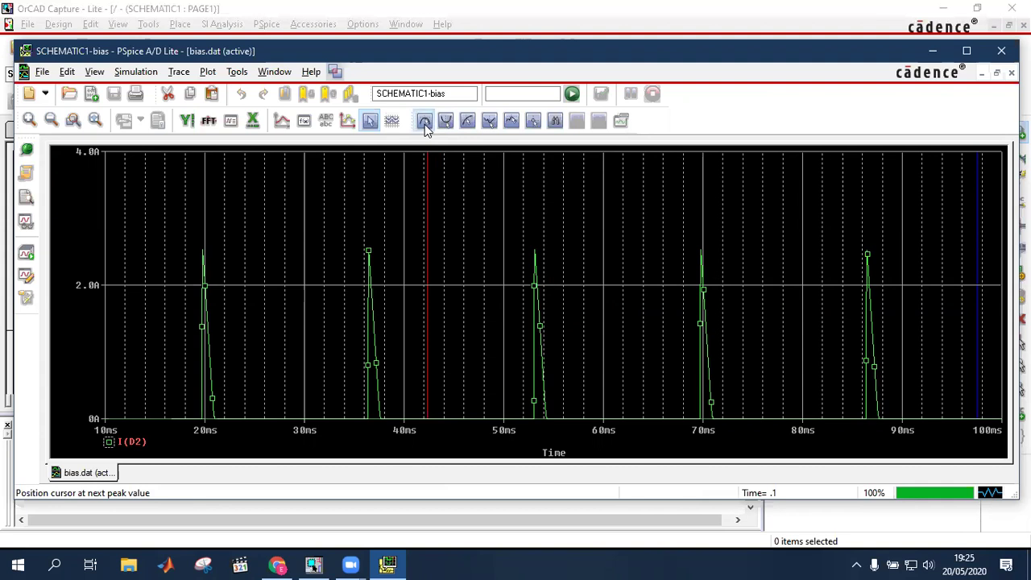
pyautogui.click(424, 124)
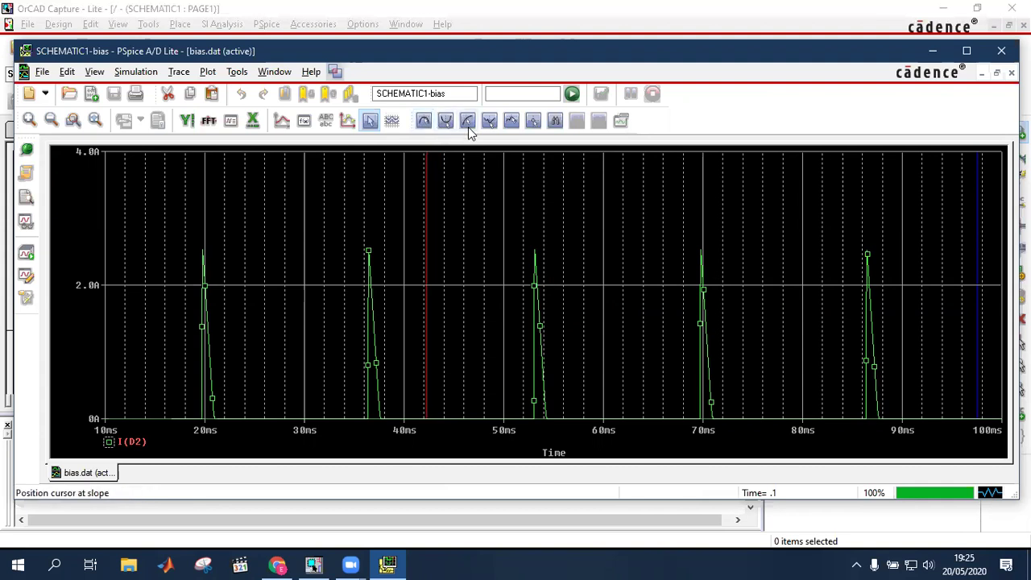
pyautogui.click(490, 122)
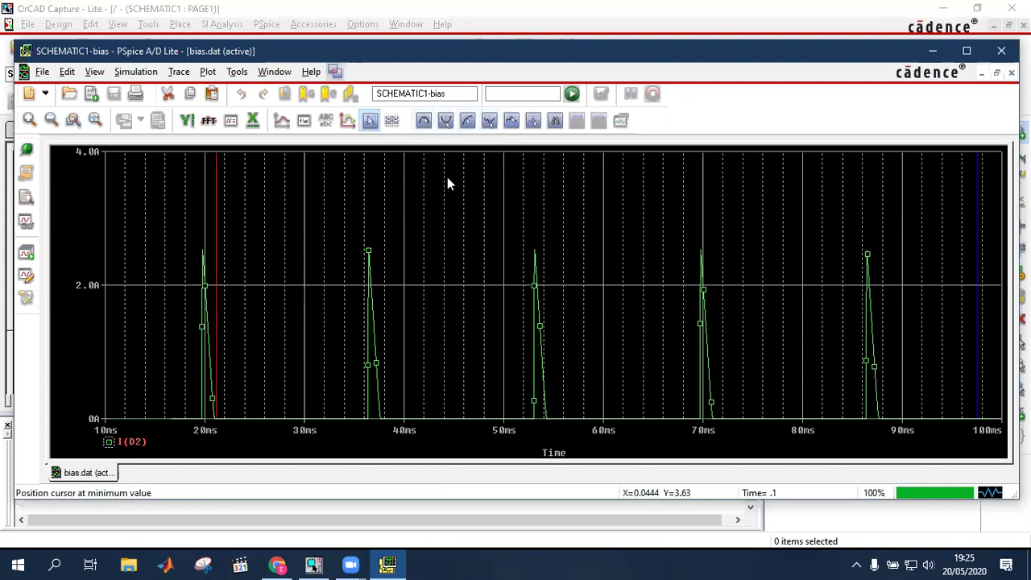
# Place cursor 1 at about 37 ms on the second current pulse and try the next-trough and slope searches.
pyautogui.click(262, 238)
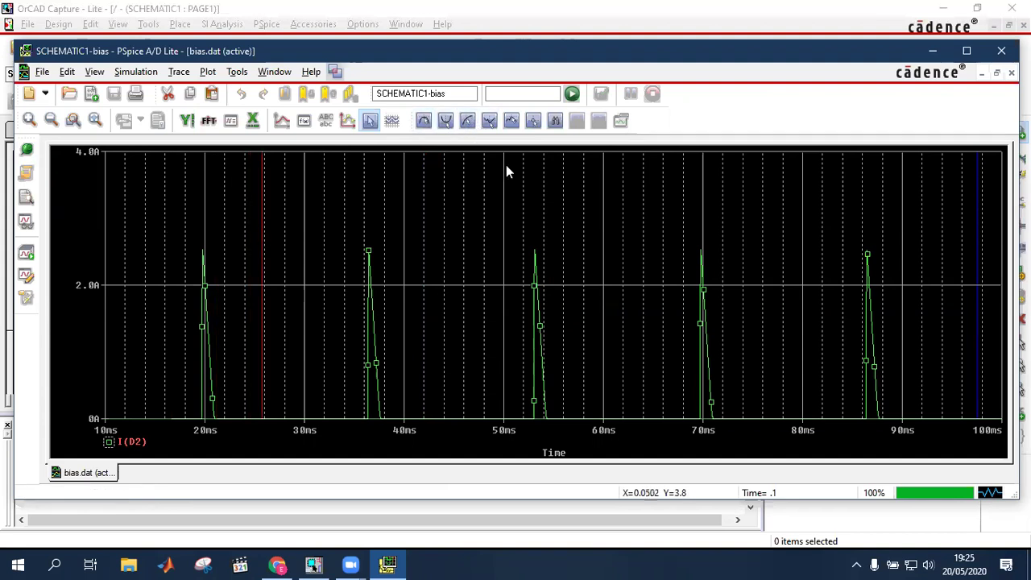
pyautogui.moveTo(210, 245); pyautogui.dragTo(372, 308)
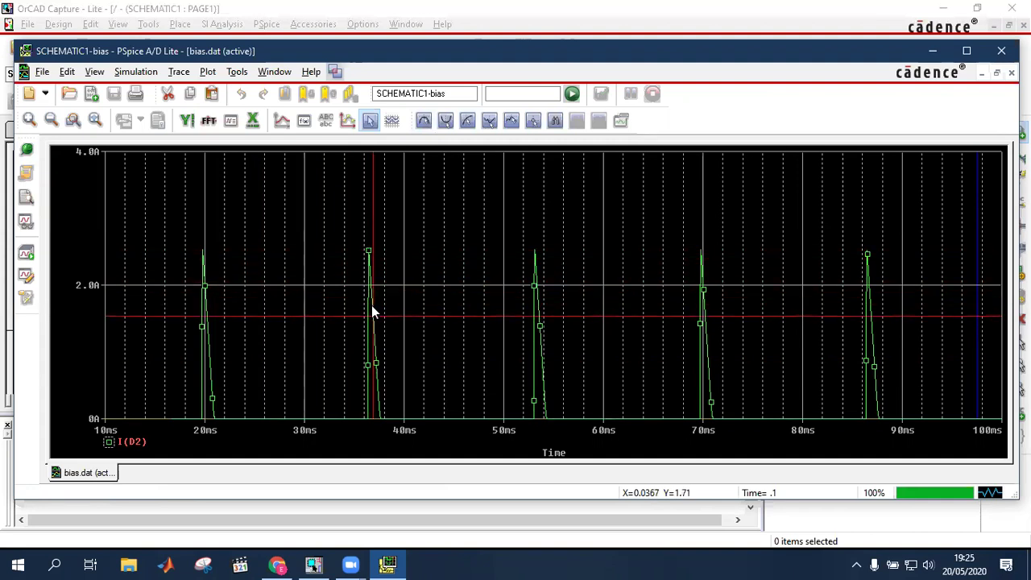
pyautogui.click(446, 120)
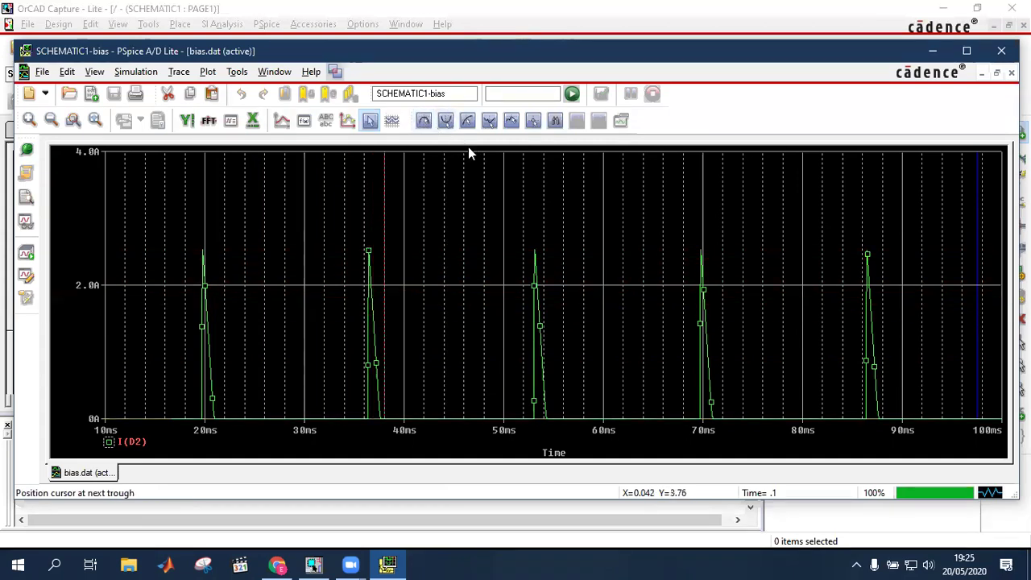
pyautogui.click(468, 120)
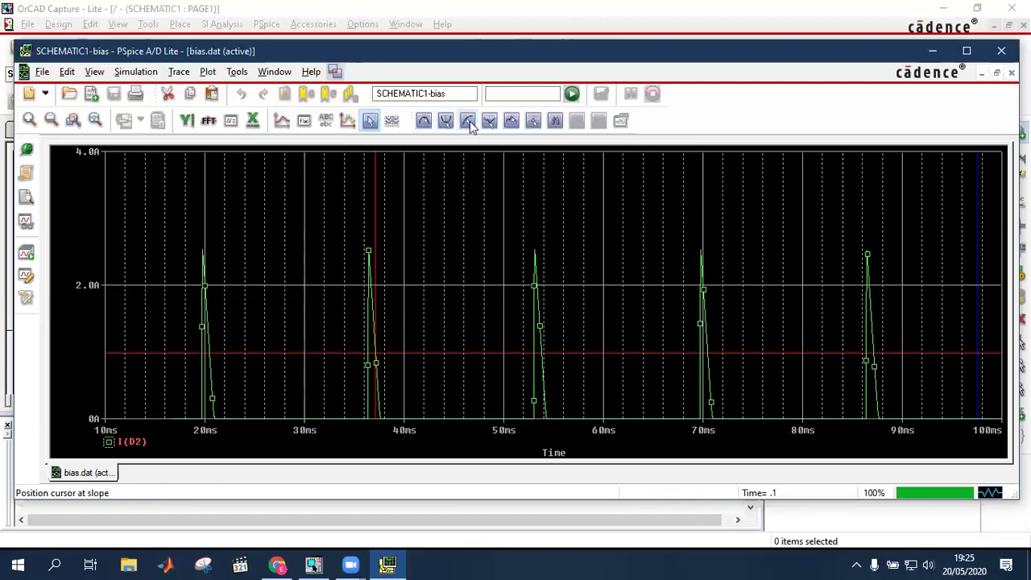
pyautogui.click(470, 121)
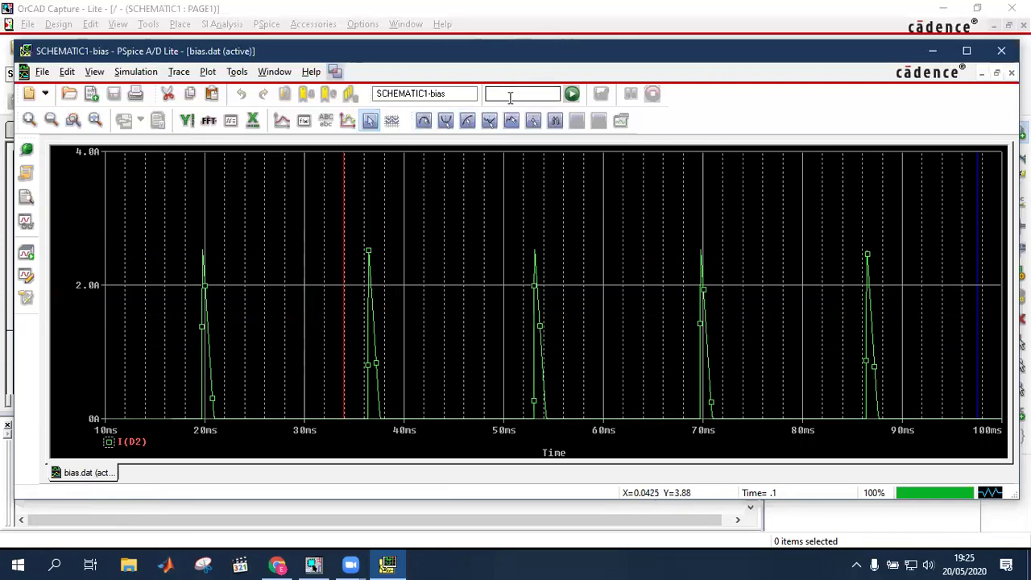
# Enlarge the second I(D2) pulse, try positioning cursor 1 at the maximum value, and restore the full plot view.
pyautogui.click(73, 120)
pyautogui.moveTo(331, 234); pyautogui.dragTo(440, 430)
pyautogui.click(411, 240)
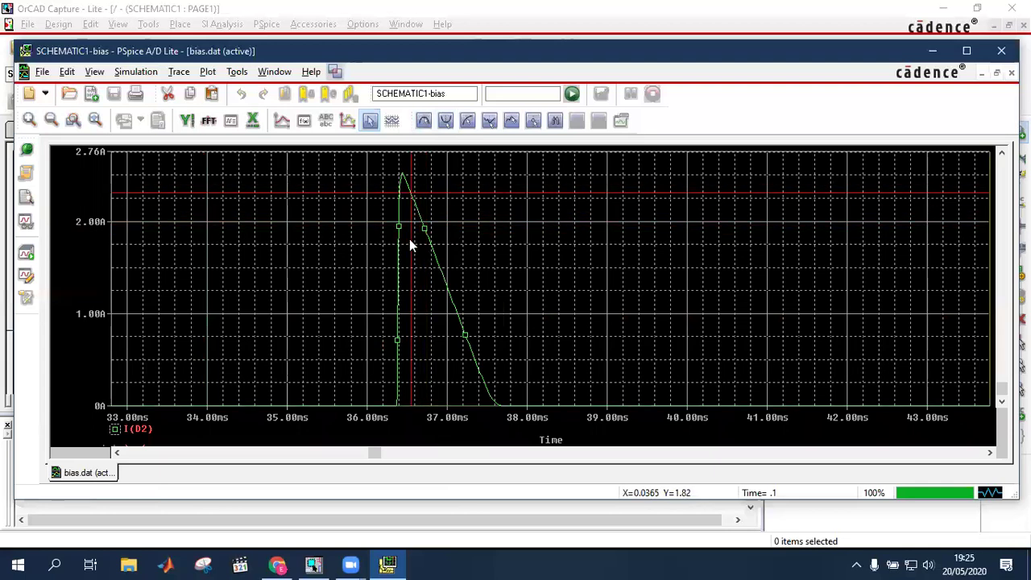
pyautogui.click(411, 240)
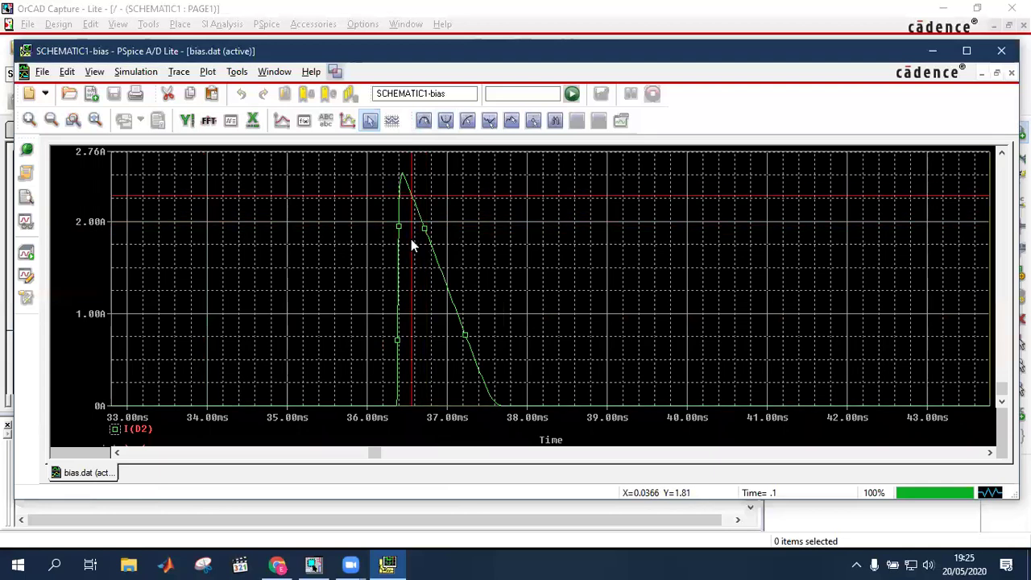
pyautogui.click(516, 125)
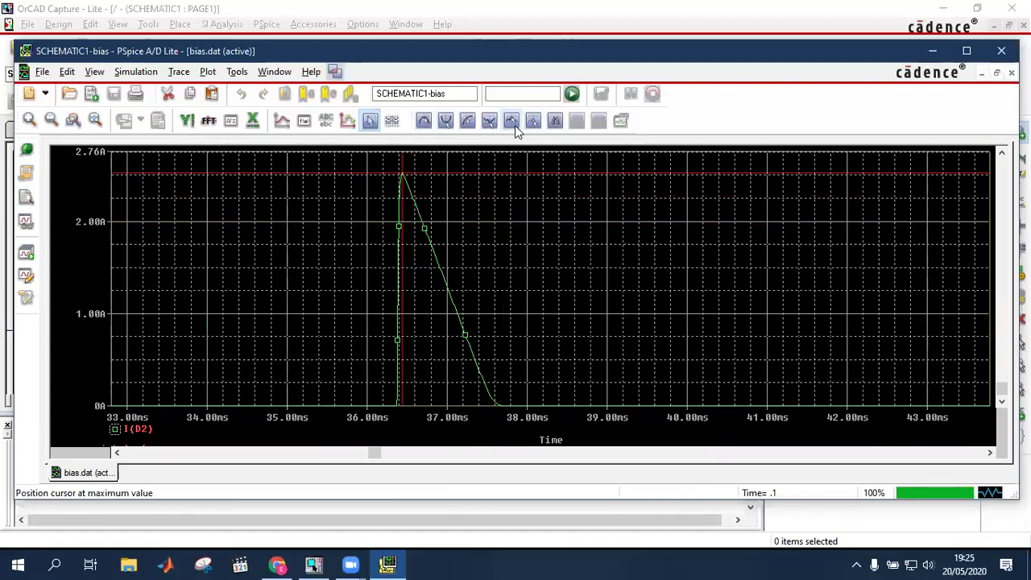
pyautogui.click(637, 254)
pyautogui.click(512, 122)
pyautogui.click(630, 233)
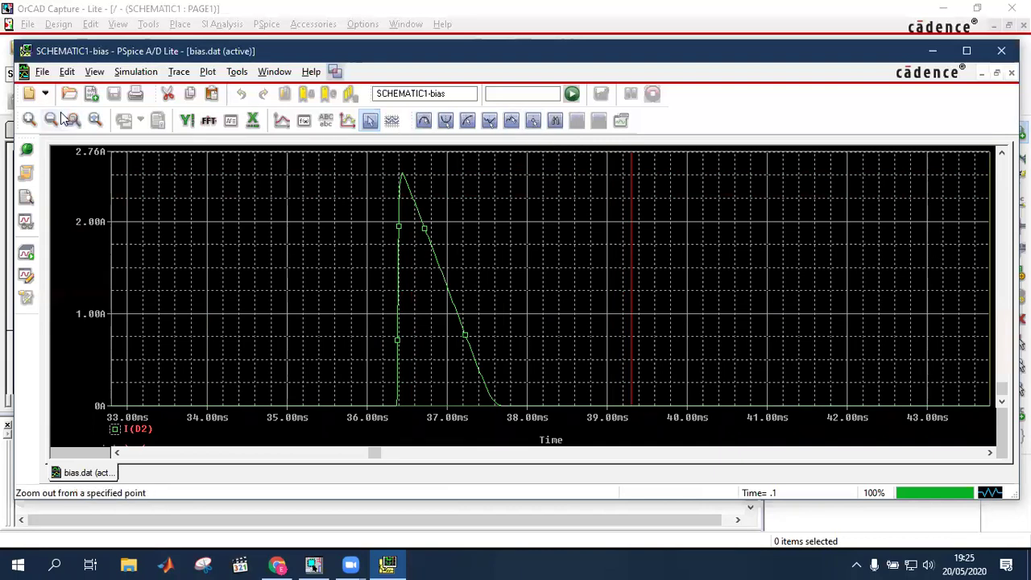
pyautogui.click(95, 120)
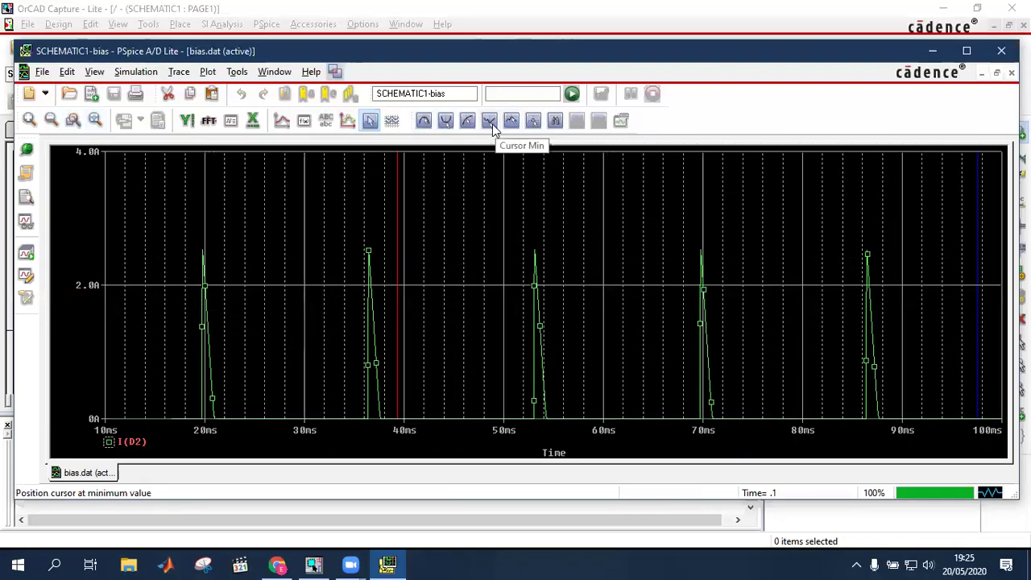
# Position cursor 1 at the maximum value of I(D2) and cursor 2 at its minimum value.
pyautogui.moveTo(494, 250); pyautogui.dragTo(460, 254)
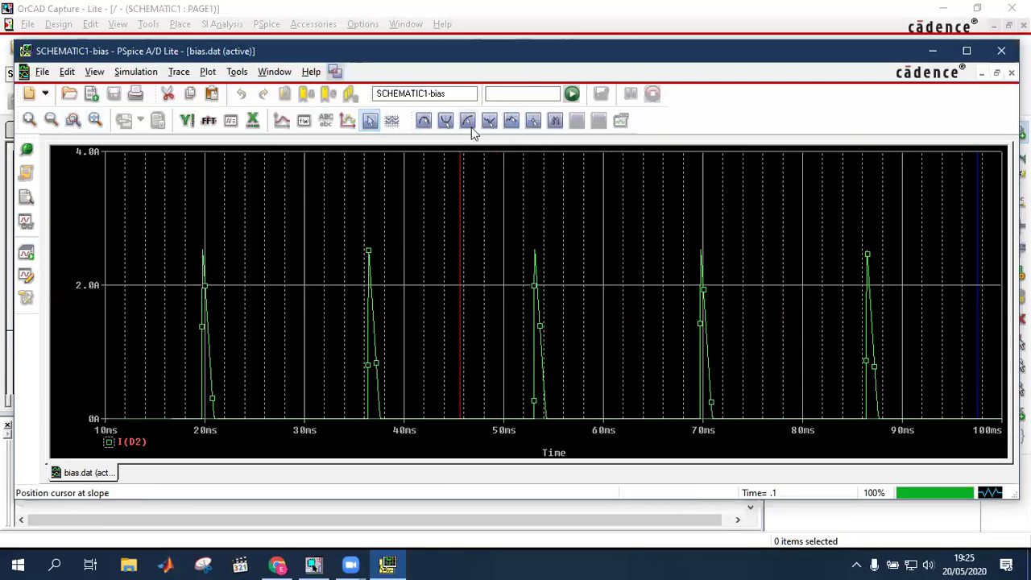
pyautogui.click(514, 121)
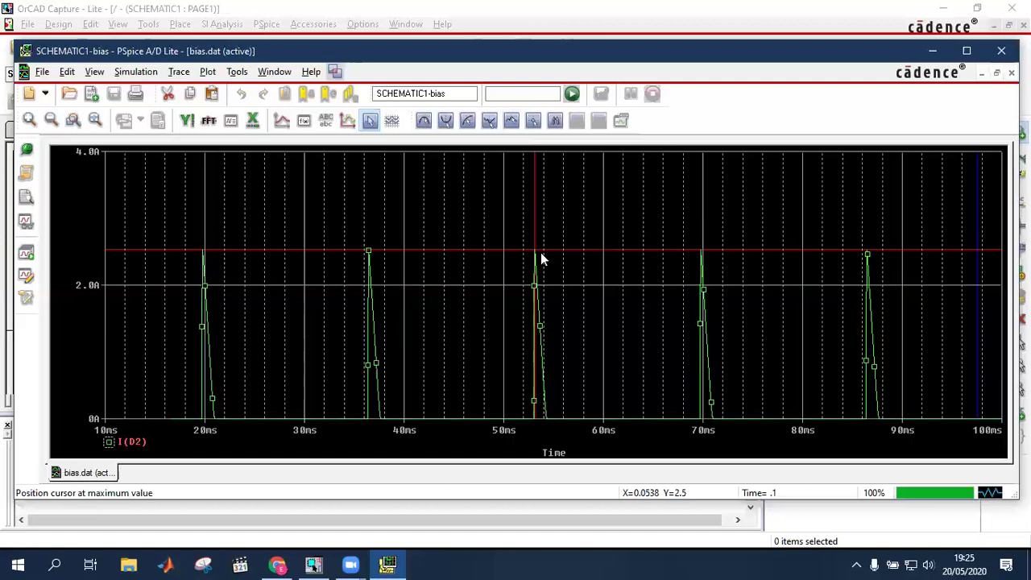
pyautogui.rightClick(482, 279)
pyautogui.rightClick(464, 291)
pyautogui.rightClick(471, 292)
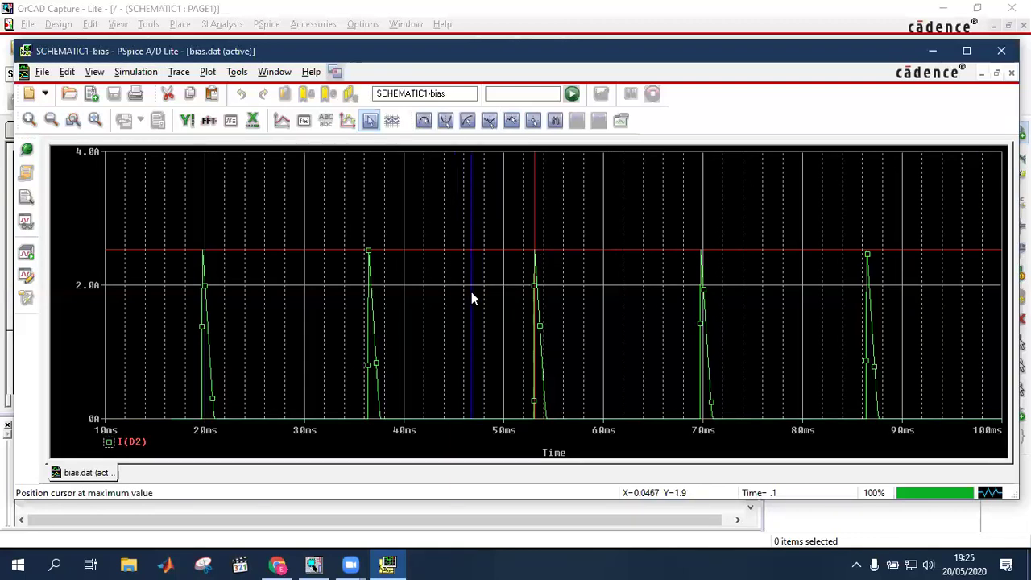
pyautogui.click(491, 123)
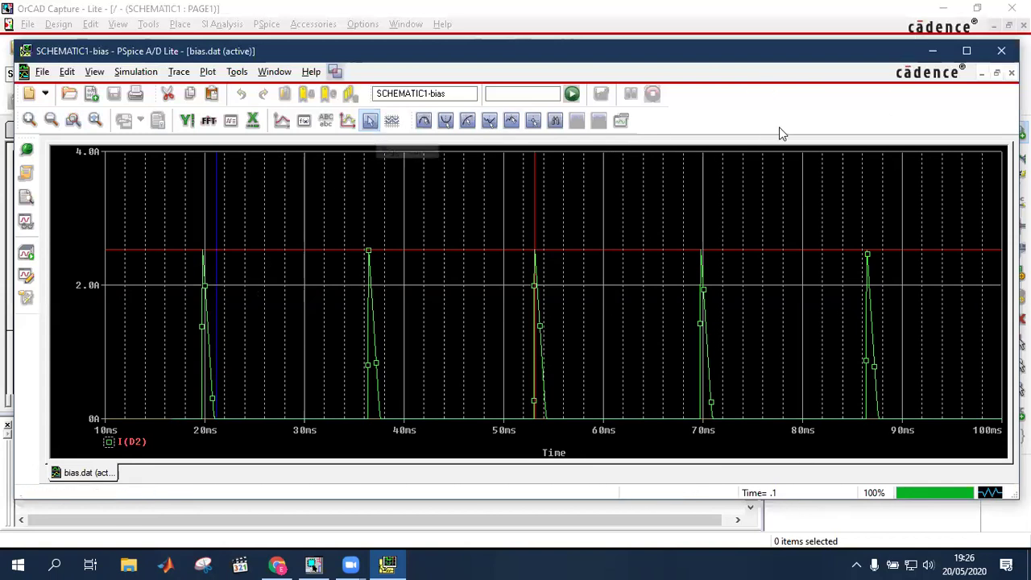
# Restart the cursor display to bring back the Probe Cursor readings, and make the readings area slightly taller.
pyautogui.click(370, 120)
pyautogui.click(370, 120)
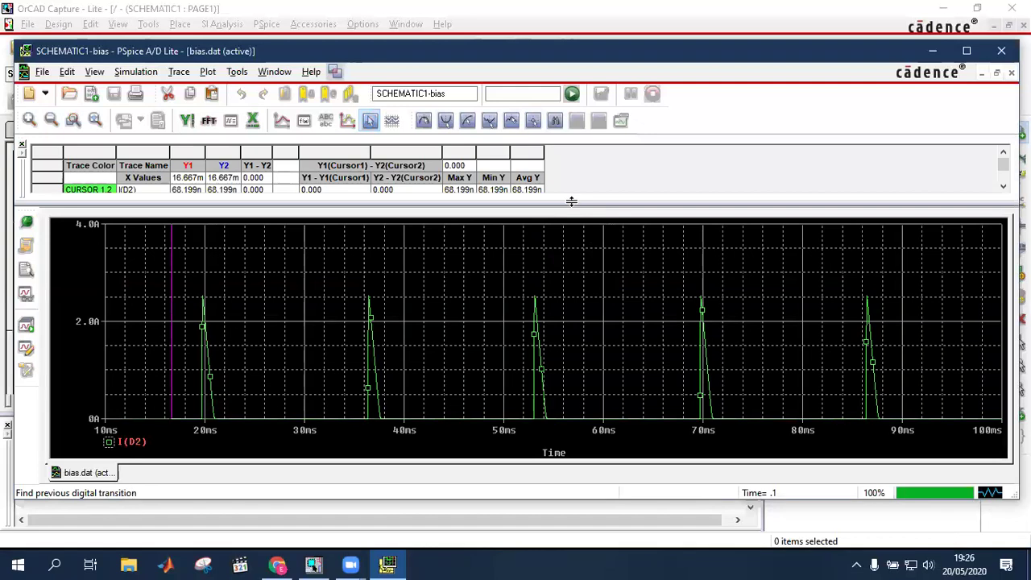
pyautogui.moveTo(571, 202); pyautogui.dragTo(571, 219)
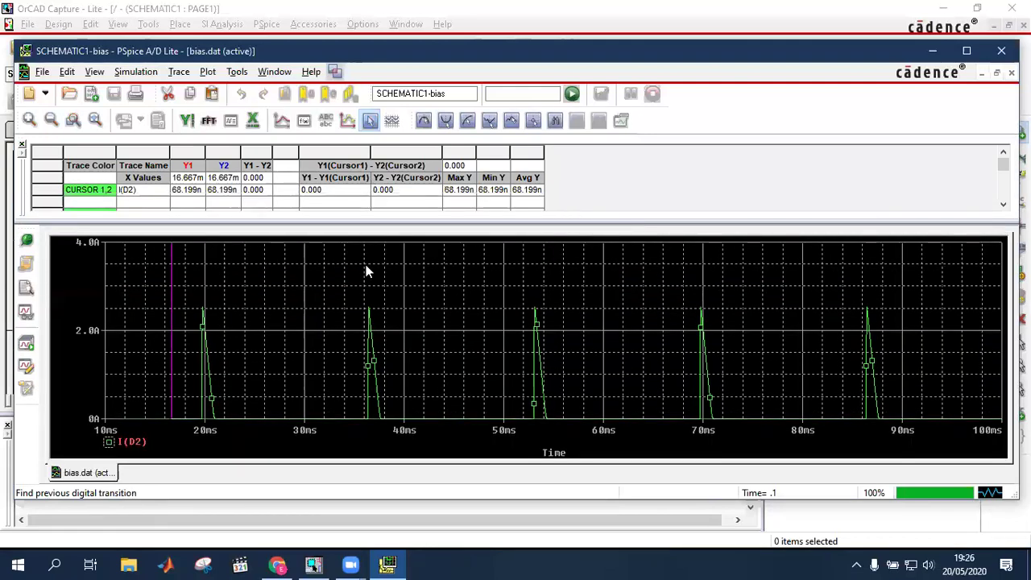
# With the readings shown, place cursor 1 at the I(D2) maximum and cursor 2 at the I(D2) minimum.
pyautogui.moveTo(386, 290); pyautogui.dragTo(418, 306)
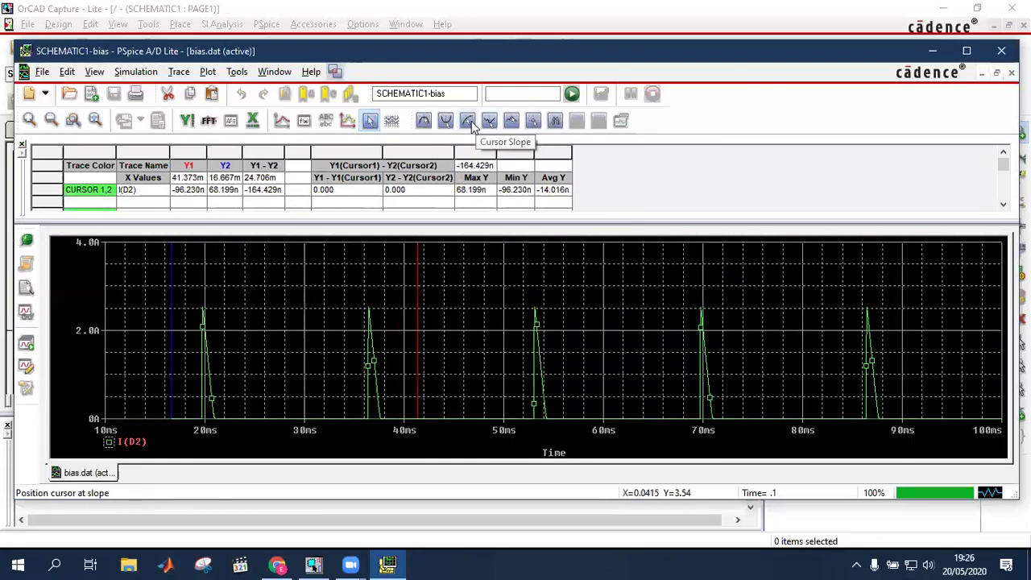
pyautogui.click(510, 120)
pyautogui.rightClick(453, 272)
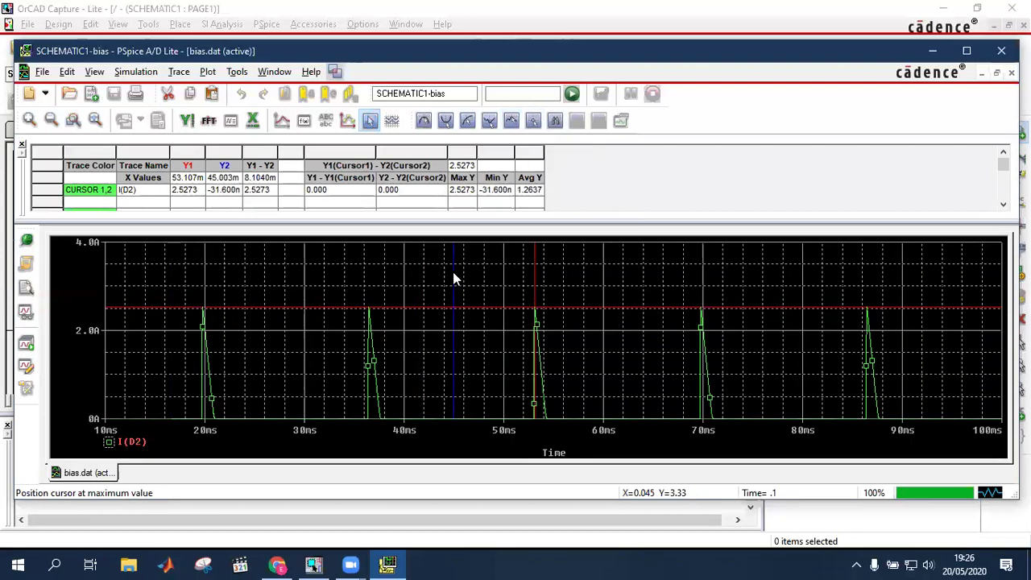
pyautogui.click(488, 127)
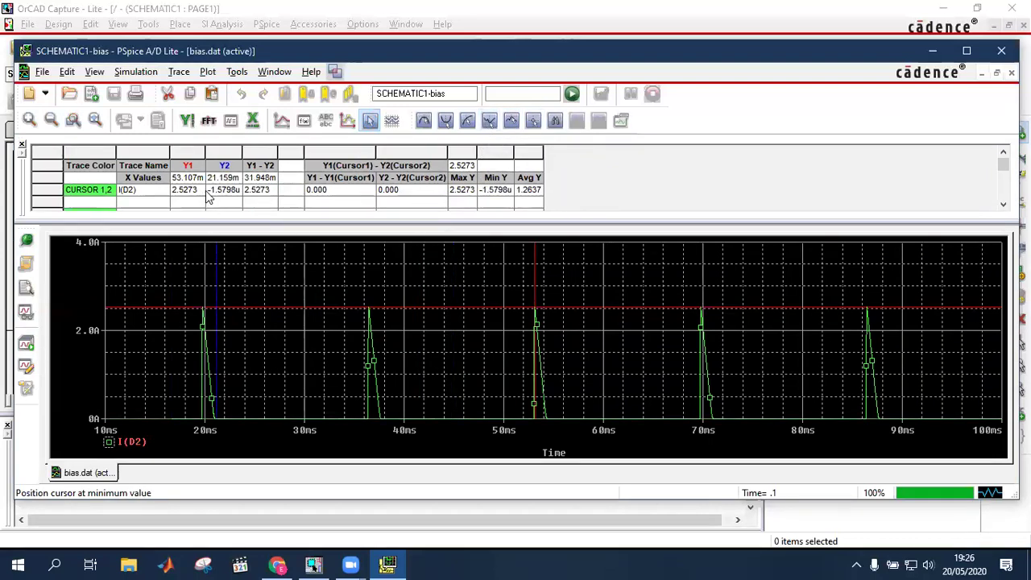
# Select the I(D2) Y1 - Y2 difference in the cursor readings and maximize the waveform window.
pyautogui.click(261, 191)
pyautogui.press('Left')
pyautogui.press('Right')
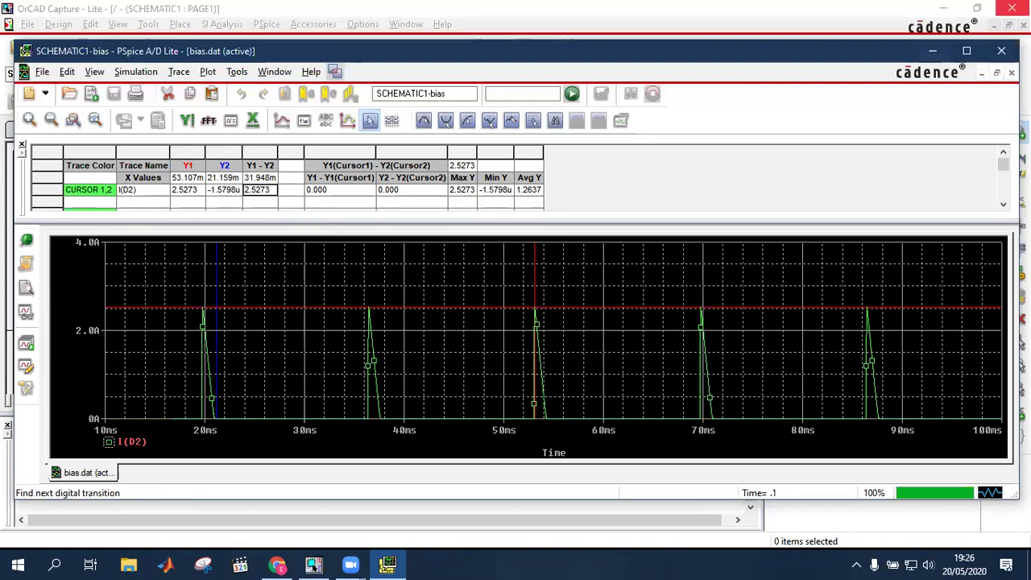
pyautogui.click(966, 50)
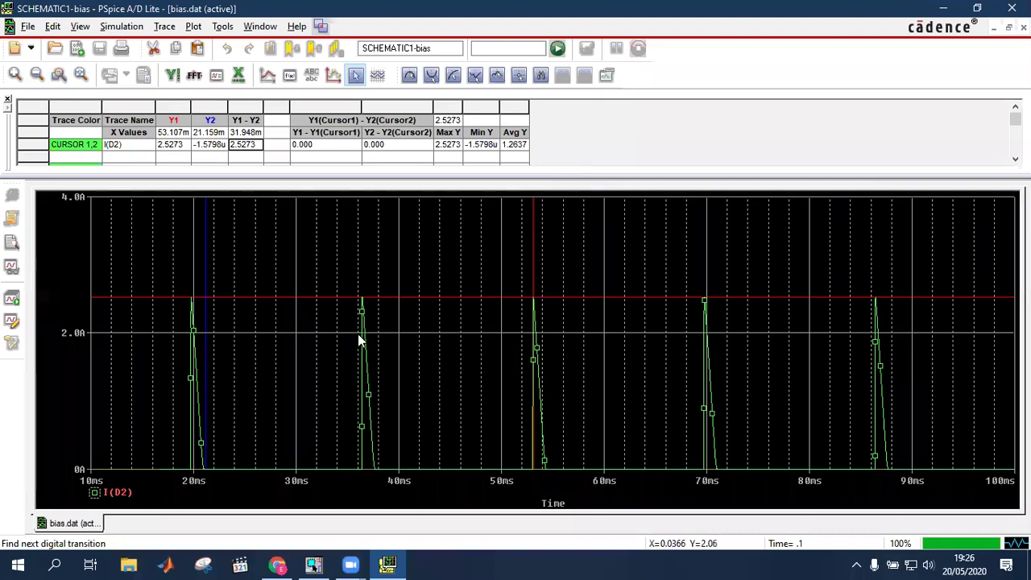
# Switch to OrCAD Capture, set the transient analysis to start saving data after 0 seconds, and rerun the simulation.
pyautogui.hotkey('alt', 'Tab')
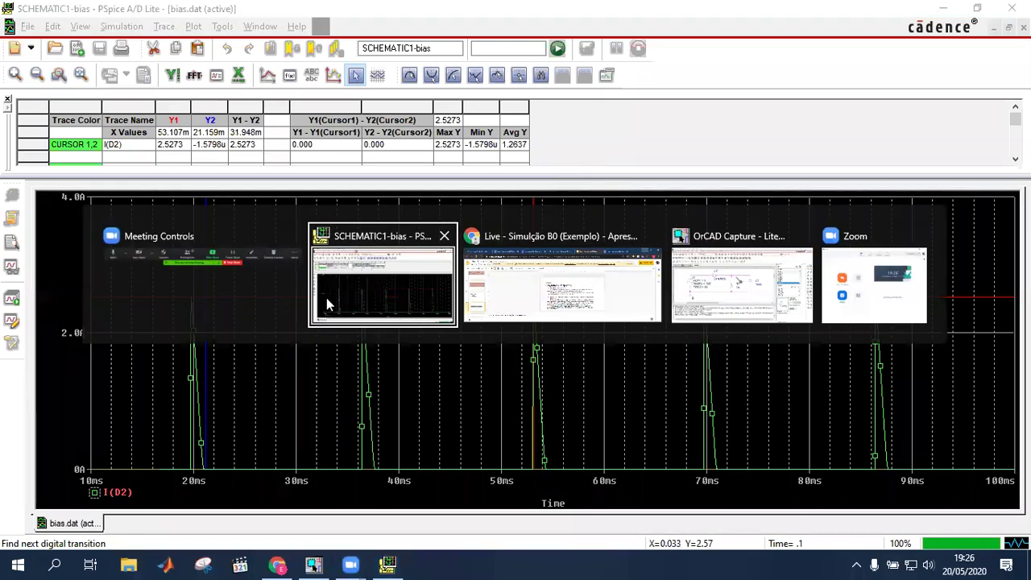
pyautogui.hotkey('alt', 'Tab')
pyautogui.hotkey('alt', 'Tab')
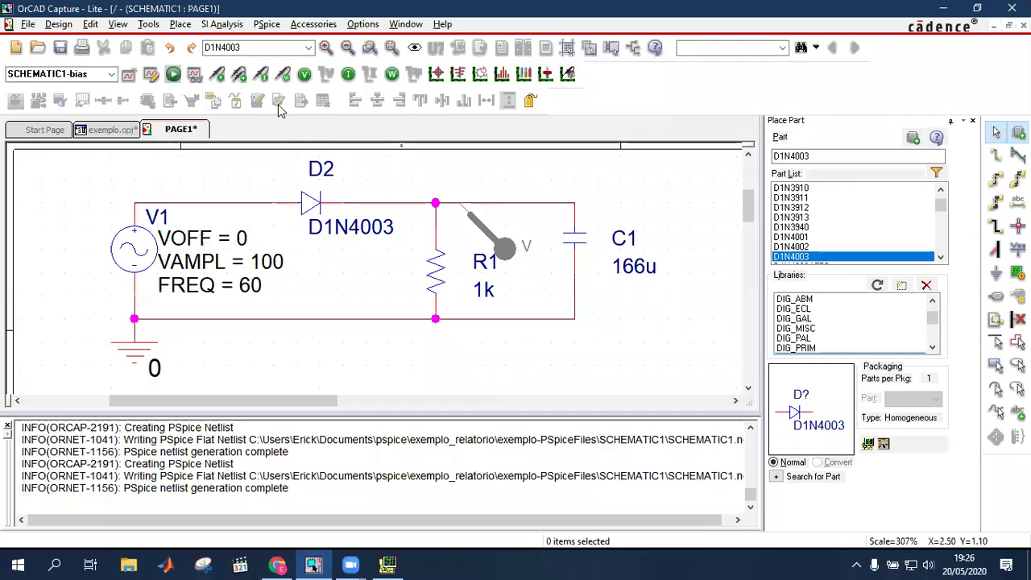
pyautogui.click(150, 73)
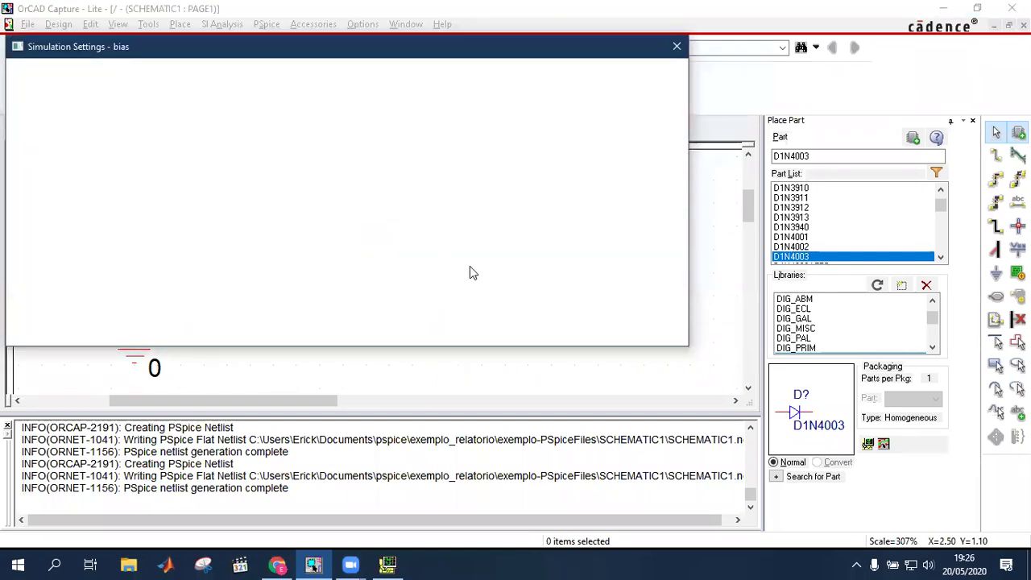
pyautogui.moveTo(476, 110); pyautogui.dragTo(384, 113)
pyautogui.write('0')
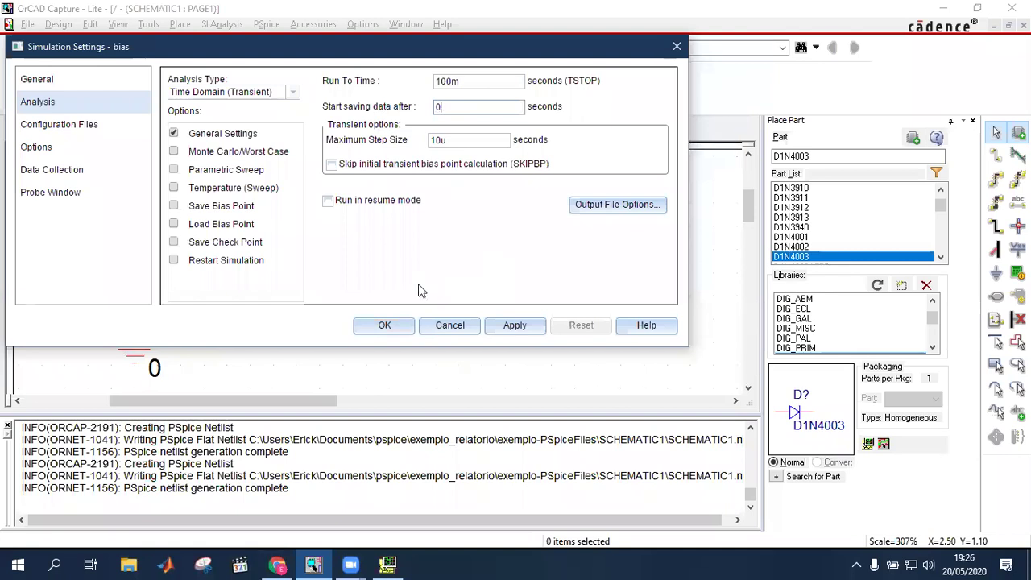
pyautogui.click(388, 326)
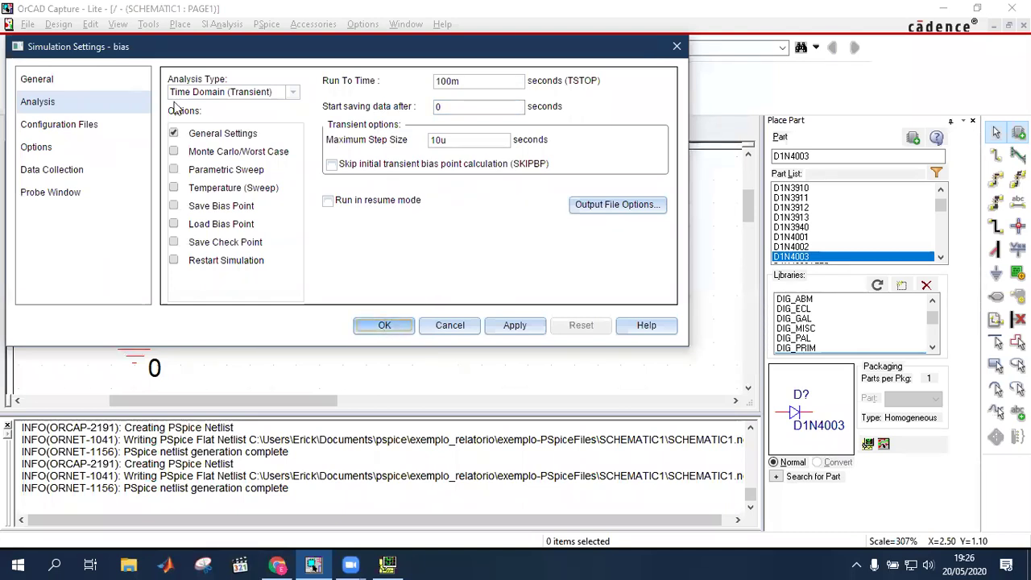
pyautogui.click(172, 73)
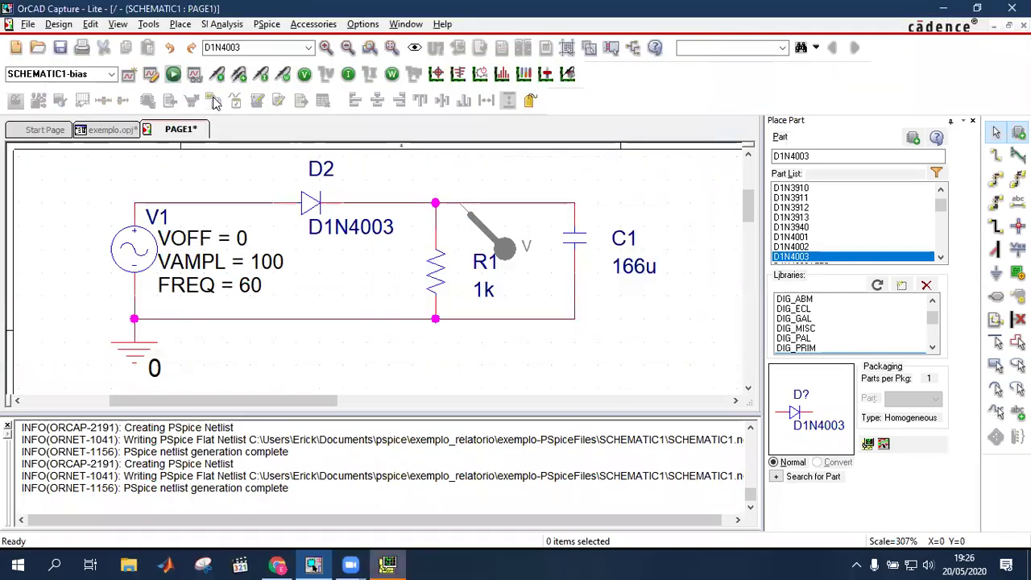
# Switch to the PSpice waveforms and compare the initial I(D2) peak near 0 s with the 20 ms pulse using cursor 1.
pyautogui.hotkey('alt', 'Tab')
pyautogui.hotkey('alt', 'Tab')
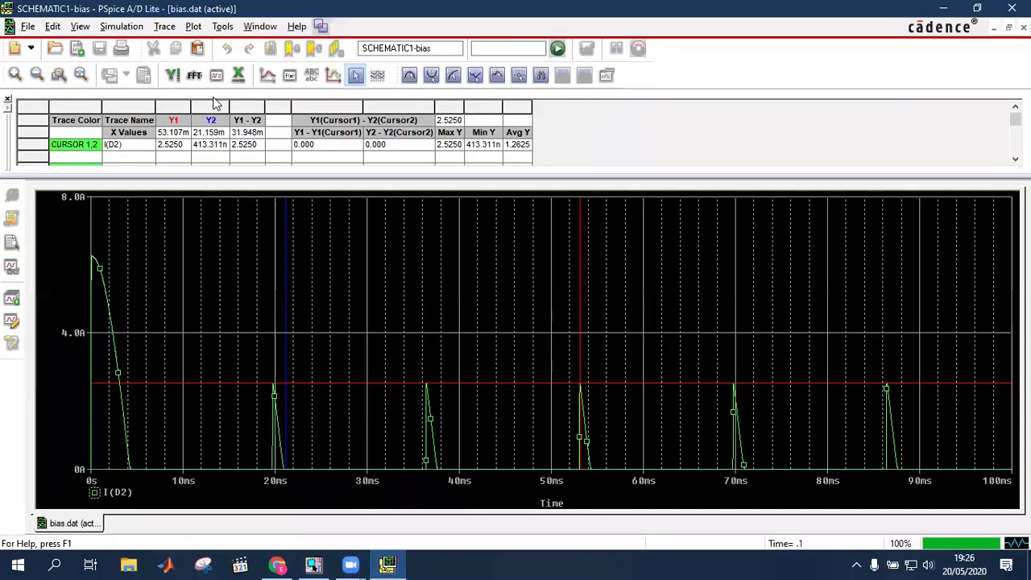
pyautogui.moveTo(145, 326)
pyautogui.mouseDown()
pyautogui.moveTo(111, 330)
pyautogui.moveTo(92, 318)
pyautogui.moveTo(208, 376)
pyautogui.moveTo(583, 463)
pyautogui.moveTo(456, 419)
pyautogui.moveTo(83, 360)
pyautogui.moveTo(92, 356)
pyautogui.mouseUp()
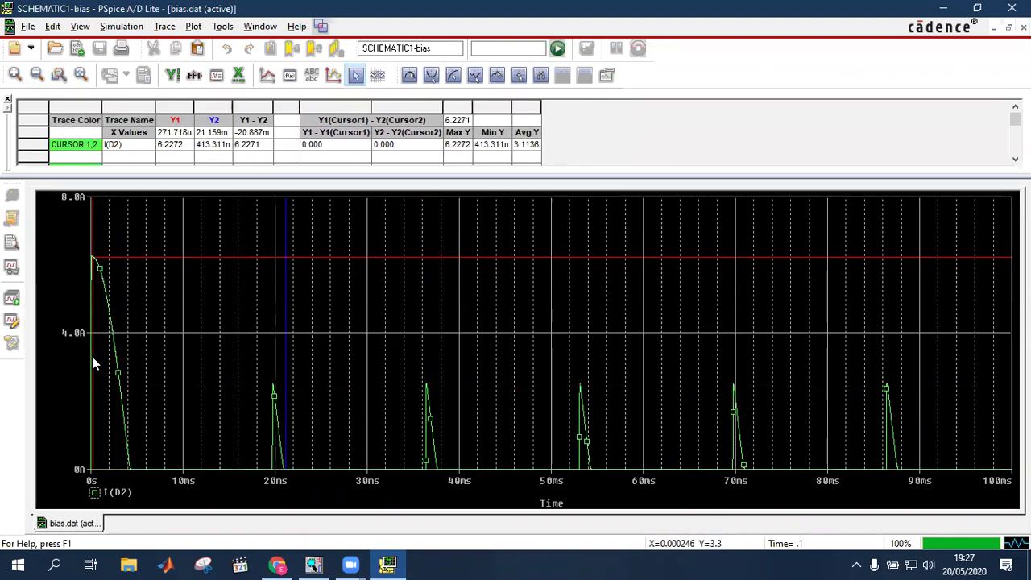
pyautogui.moveTo(204, 381); pyautogui.dragTo(275, 416)
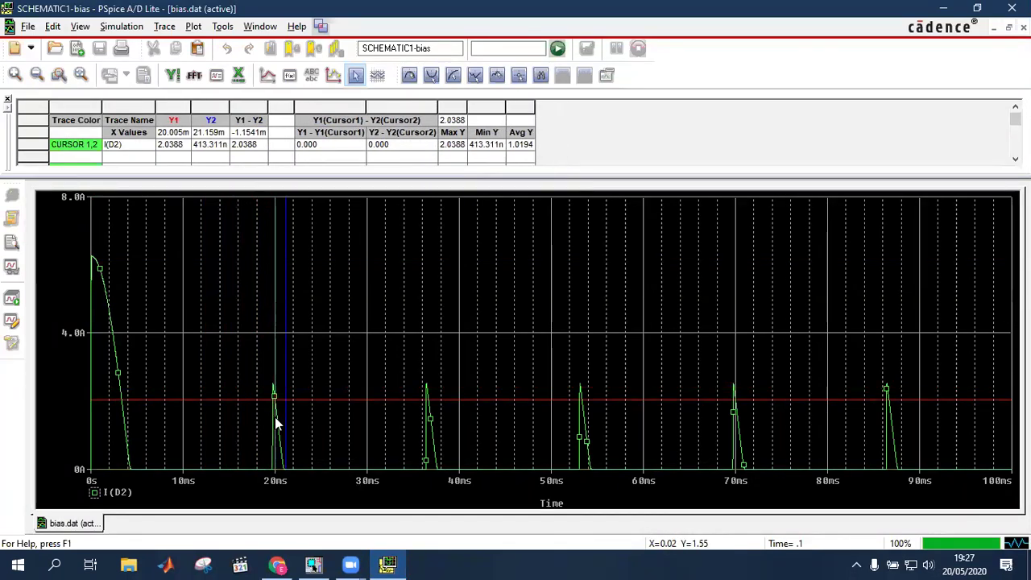
pyautogui.click(95, 252)
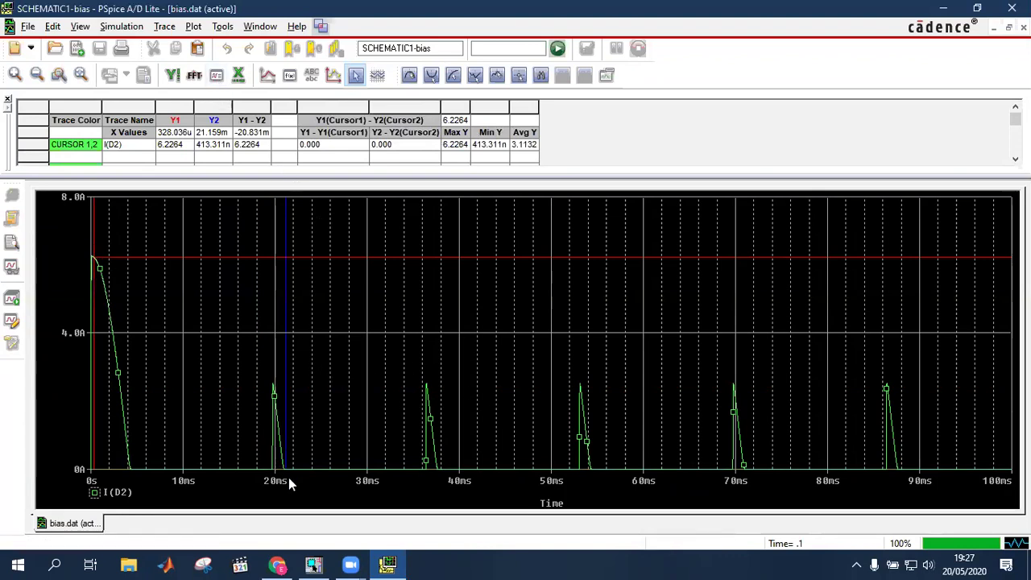
pyautogui.doubleClick(121, 491)
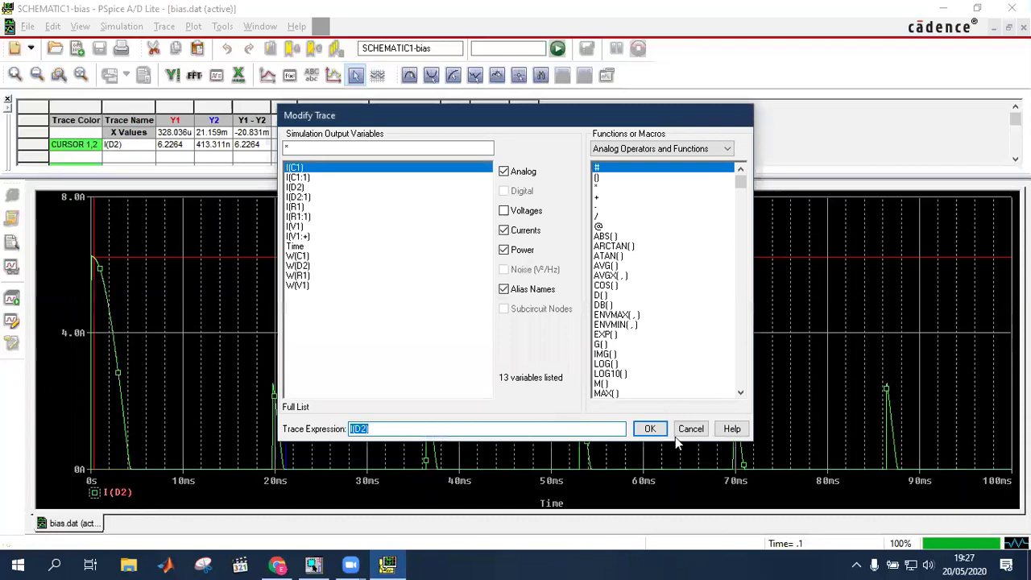
pyautogui.click(689, 429)
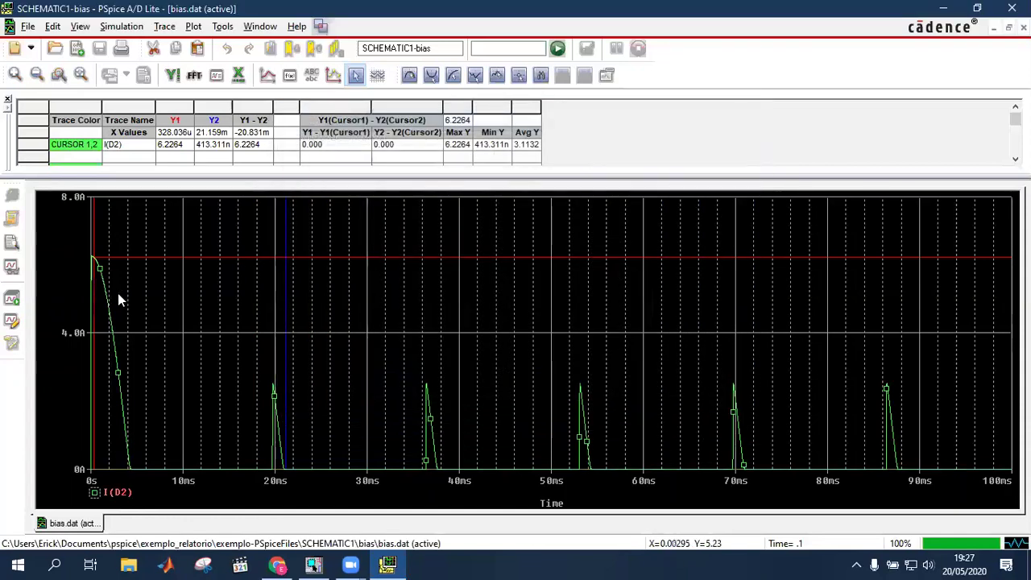
# Place cursor 1 on the I(D2) pulse near 36.5 ms and at about 79 ms, and search for the maximum over the full time range.
pyautogui.moveTo(410, 420); pyautogui.dragTo(427, 439)
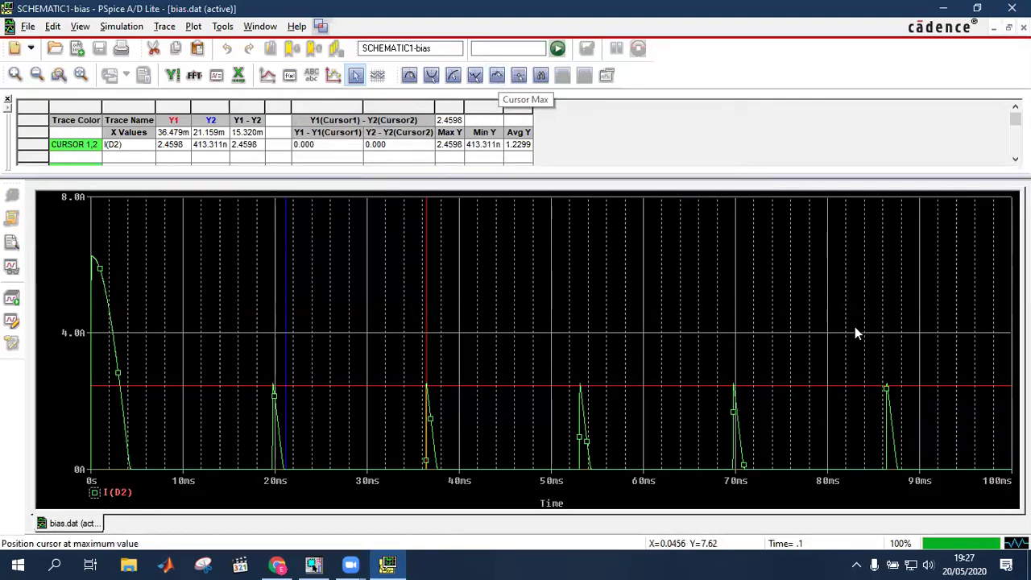
pyautogui.click(823, 362)
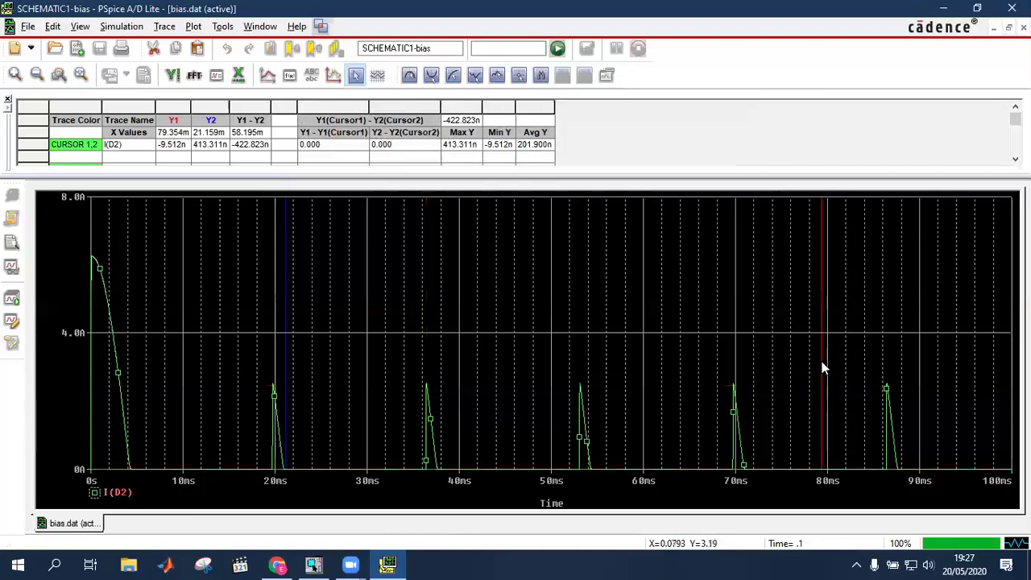
pyautogui.click(497, 75)
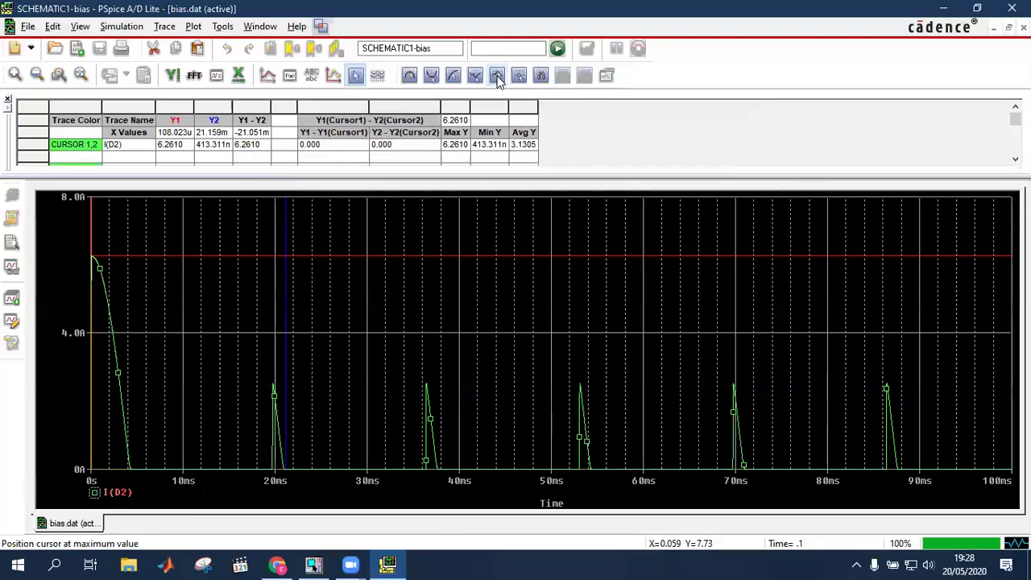
# Zoom in on the I(D2) pulse near 53 ms, place cursor 1 at its maximum, and restore the full plot view.
pyautogui.click(68, 82)
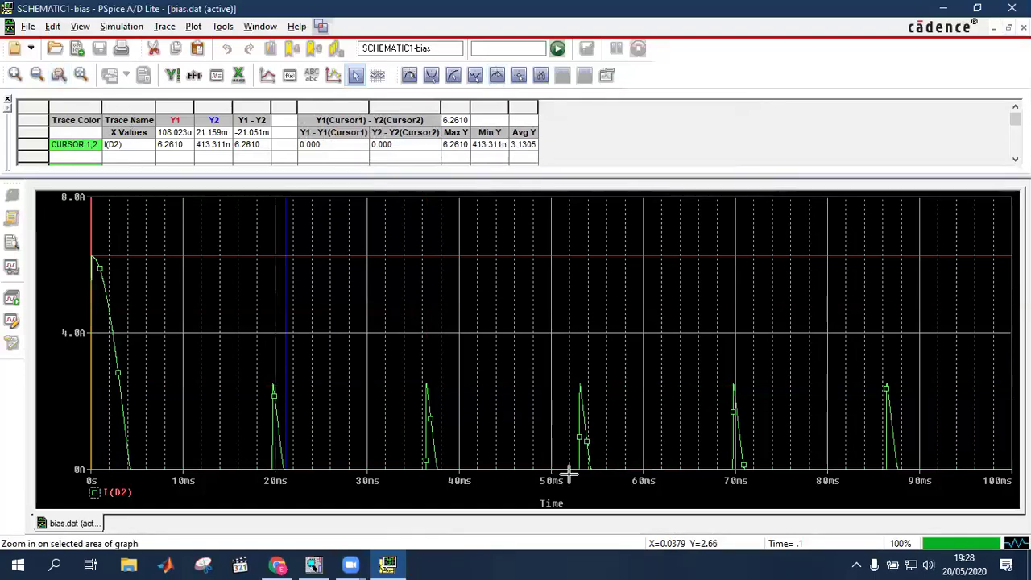
pyautogui.moveTo(574, 369); pyautogui.dragTo(606, 489)
pyautogui.click(480, 316)
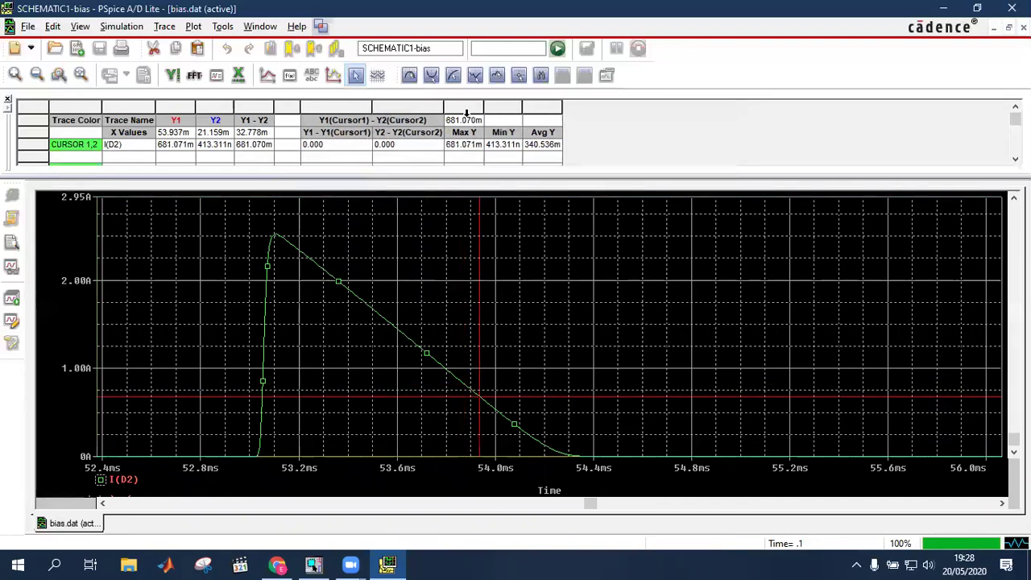
pyautogui.click(495, 78)
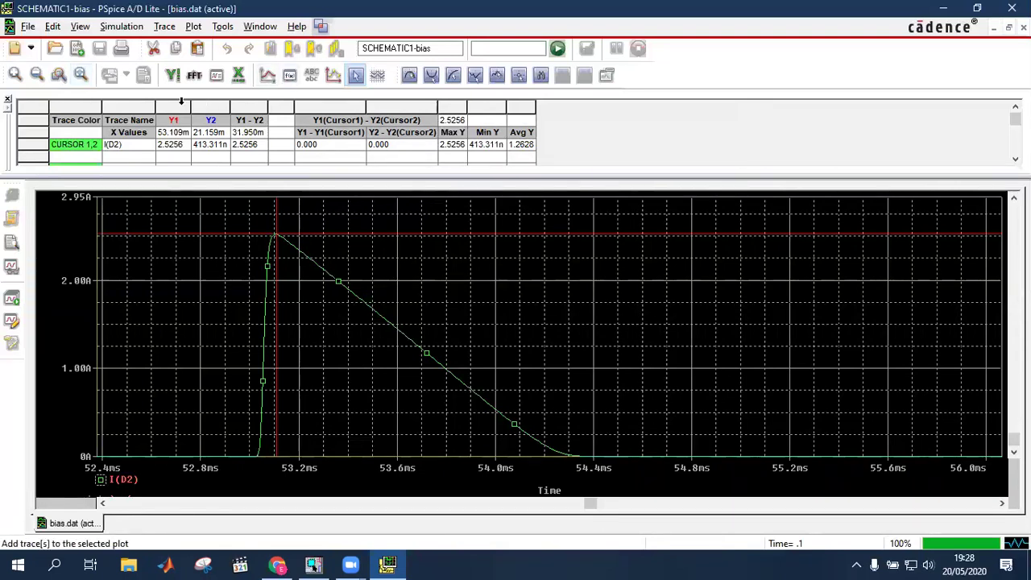
pyautogui.click(78, 77)
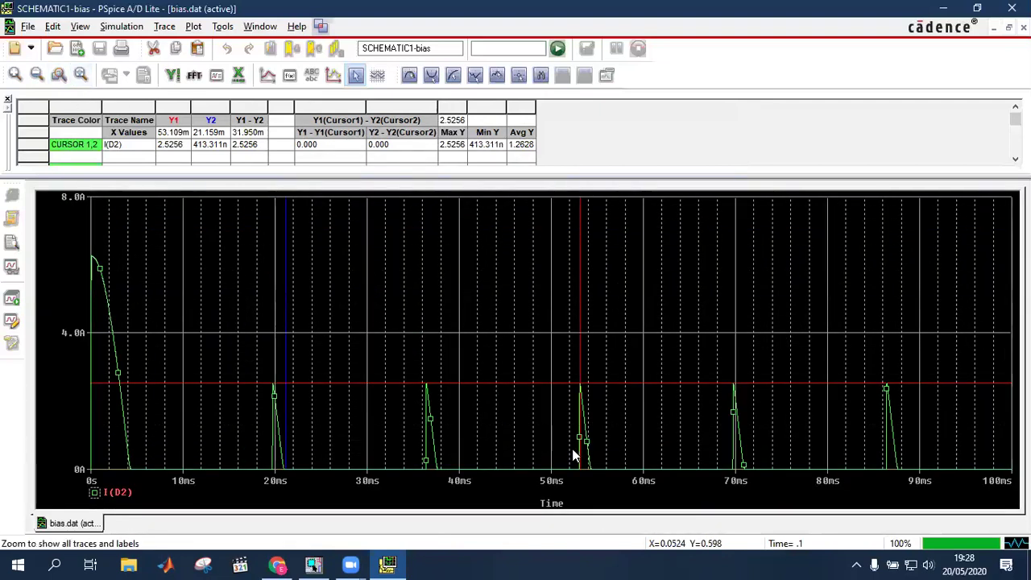
pyautogui.doubleClick(117, 493)
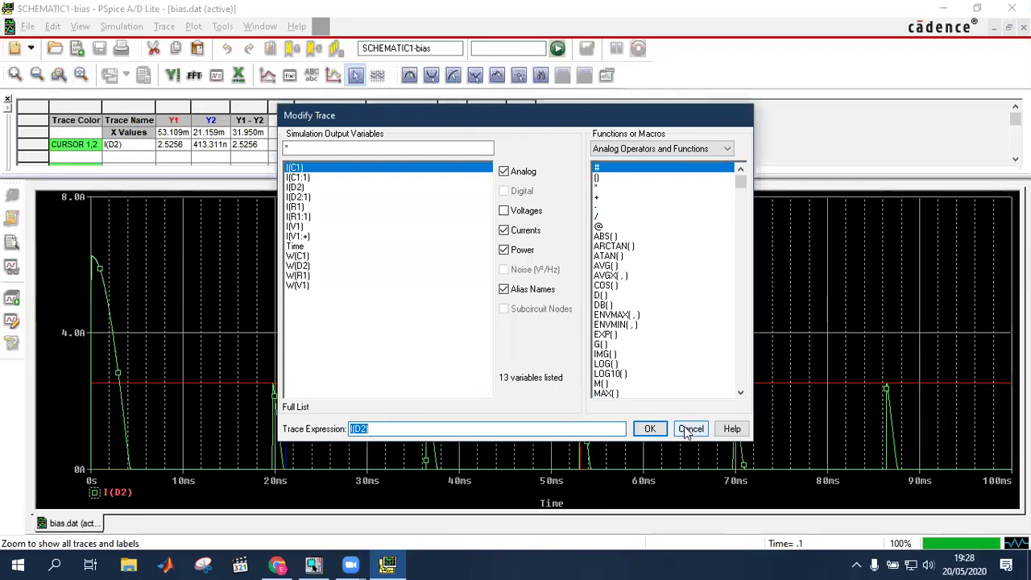
pyautogui.click(625, 428)
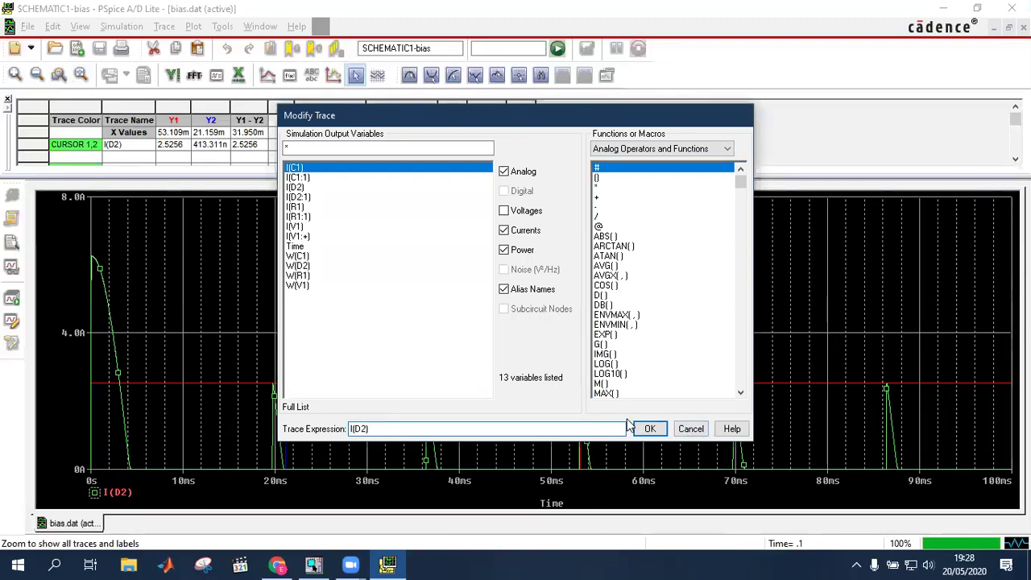
pyautogui.press('Return')
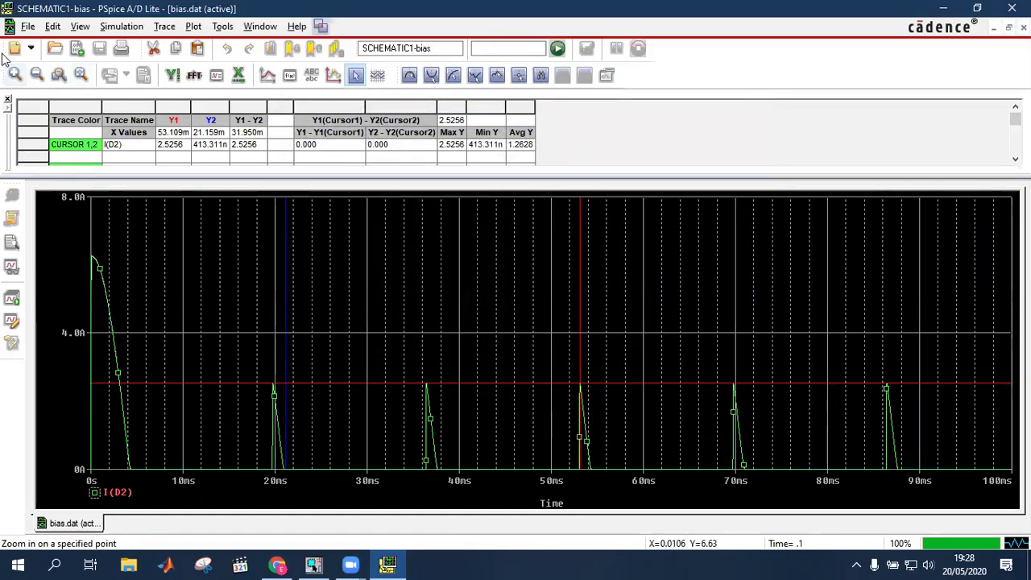
# Zoom in on the I(D2) pulse near 36.5 ms and place cursor 1 on its falling slope at about 37.4 ms.
pyautogui.click(412, 391)
pyautogui.click(81, 74)
pyautogui.moveTo(410, 353); pyautogui.dragTo(460, 462)
pyautogui.click(514, 320)
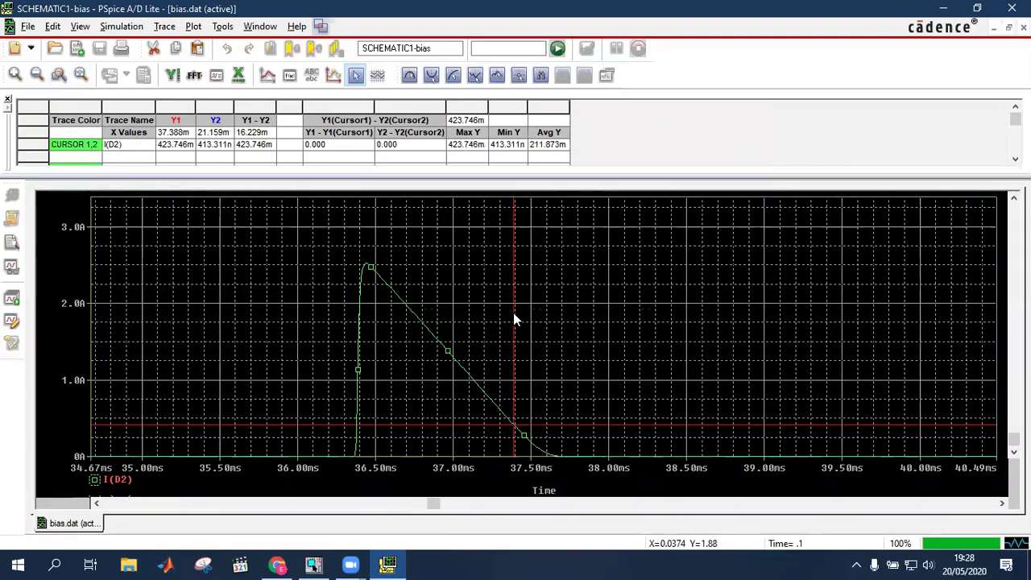
# Duplicate the I(D2) trace in the plot and change the copy's expression to MAX(I(D2)).
pyautogui.click(125, 482)
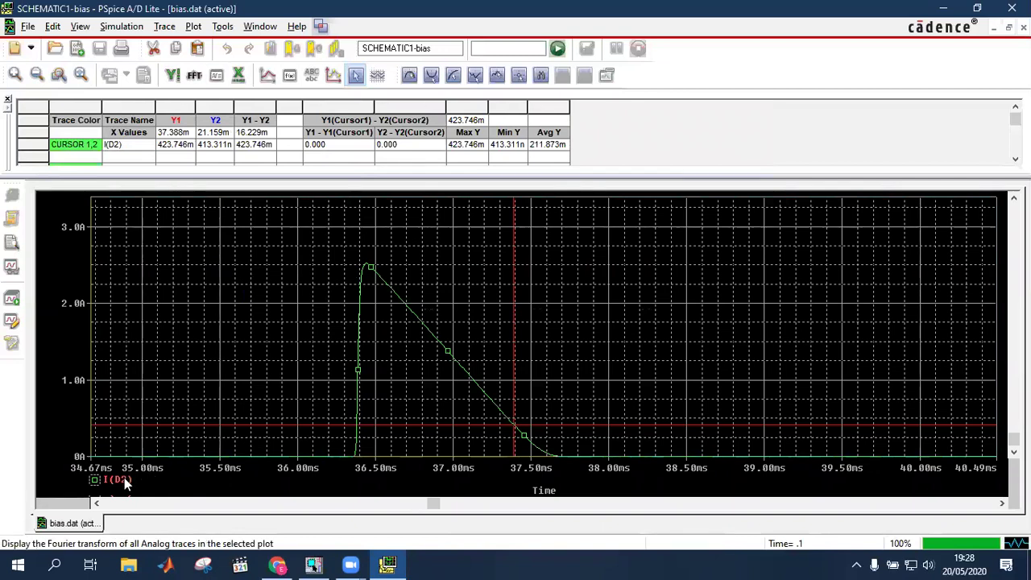
pyautogui.hotkey('ctrl', 'c')
pyautogui.hotkey('ctrl', 'v')
pyautogui.doubleClick(165, 480)
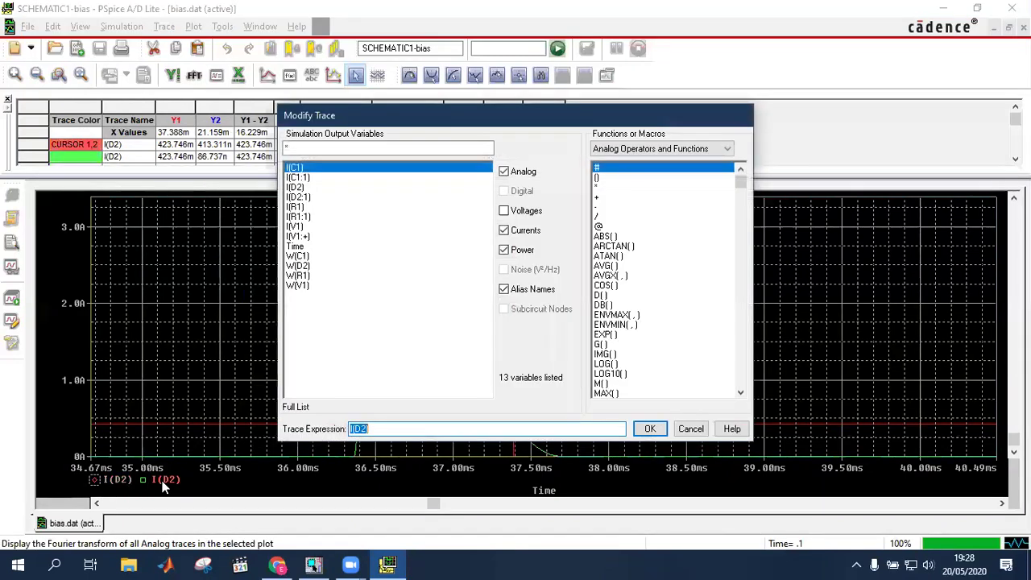
pyautogui.press('Home')
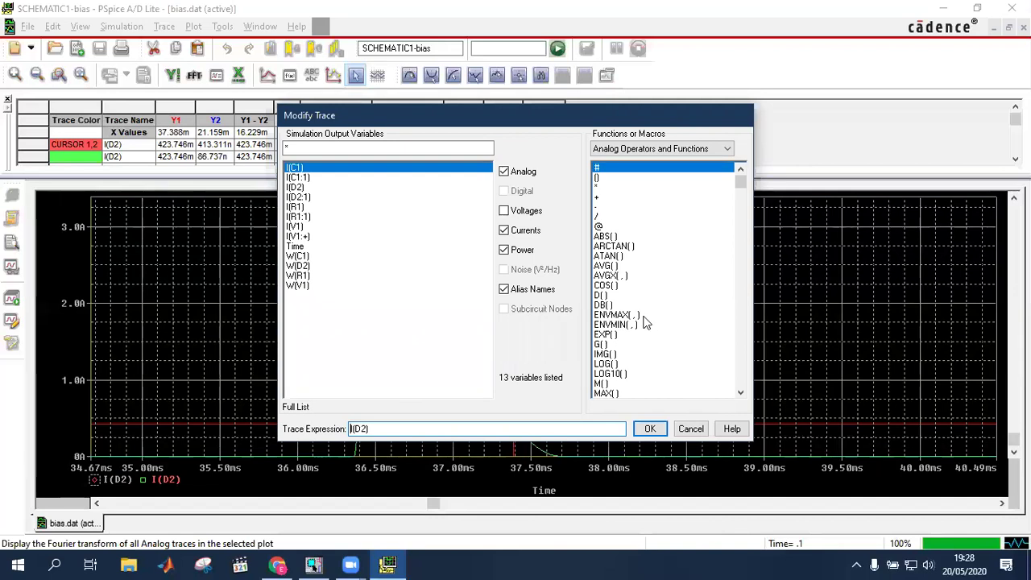
pyautogui.click(613, 395)
pyautogui.press('End')
pyautogui.write(')')
pyautogui.press('Return')
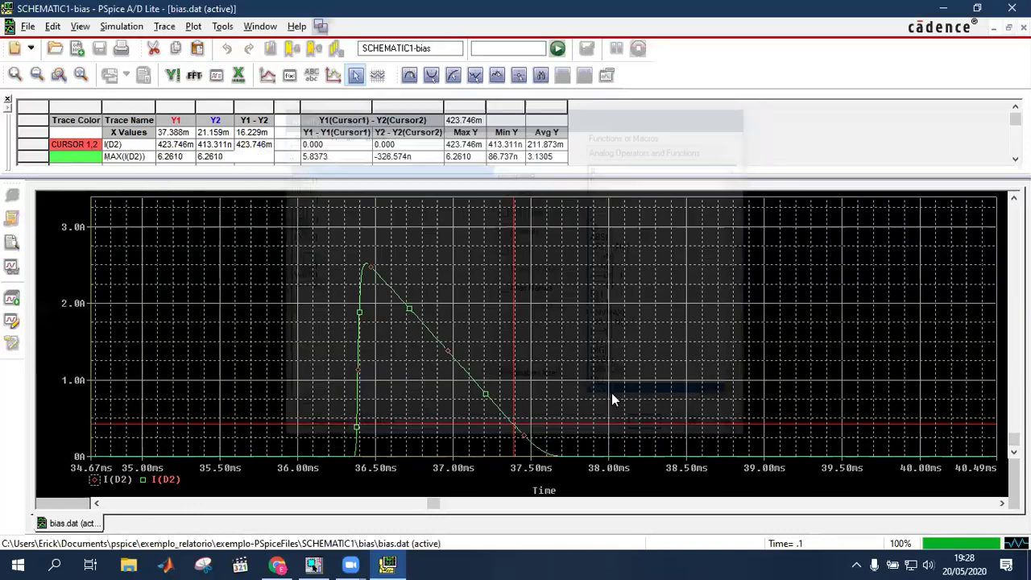
# Set the Y axis data range to Auto Range and show both traces over the full time span.
pyautogui.doubleClick(64, 232)
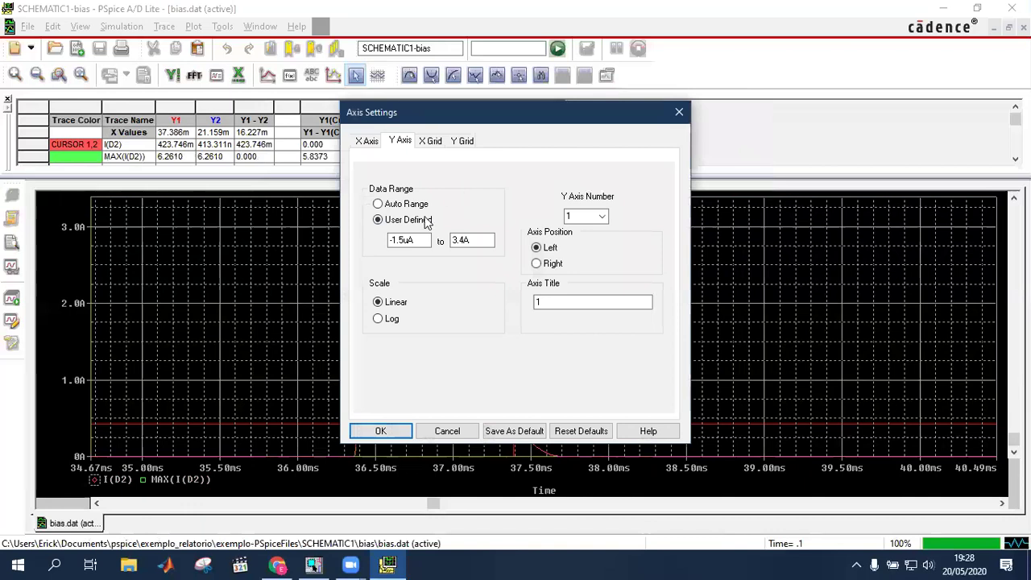
pyautogui.click(421, 206)
pyautogui.click(383, 431)
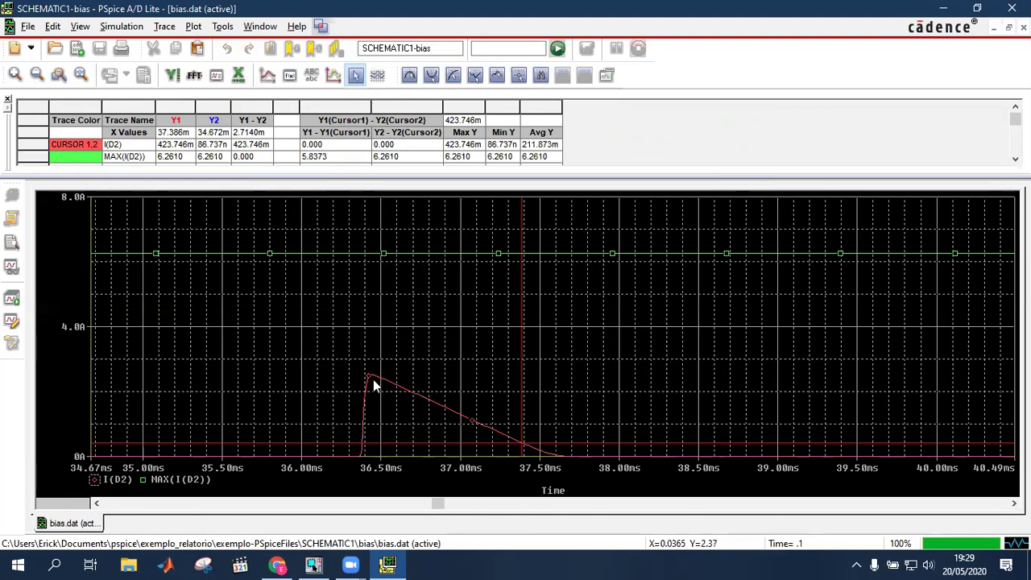
pyautogui.click(81, 76)
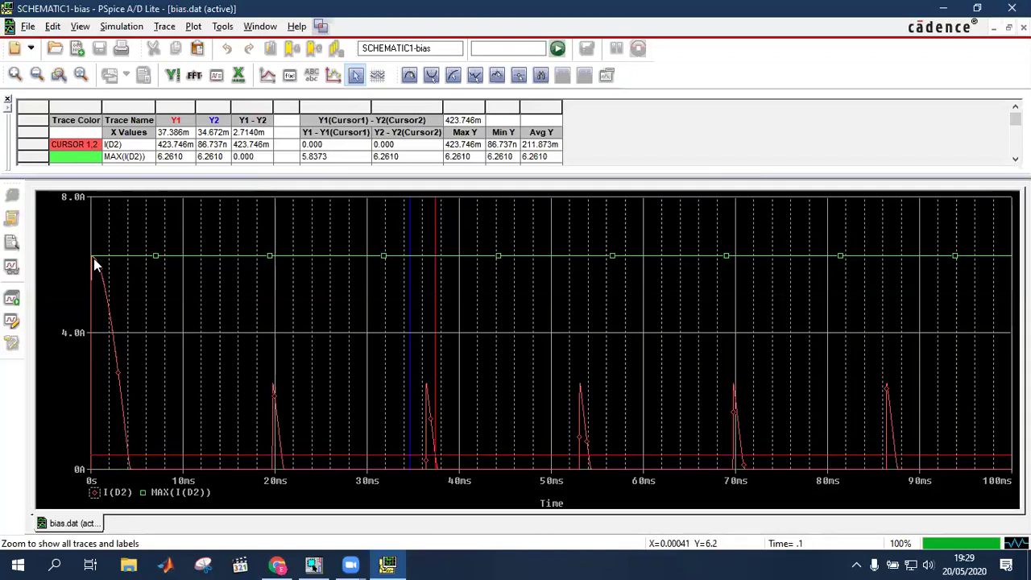
# Place cursor 1 between the I(D2) pulses at about 12.2 ms and move it to about 51.6 ms.
pyautogui.click(199, 330)
pyautogui.click(202, 330)
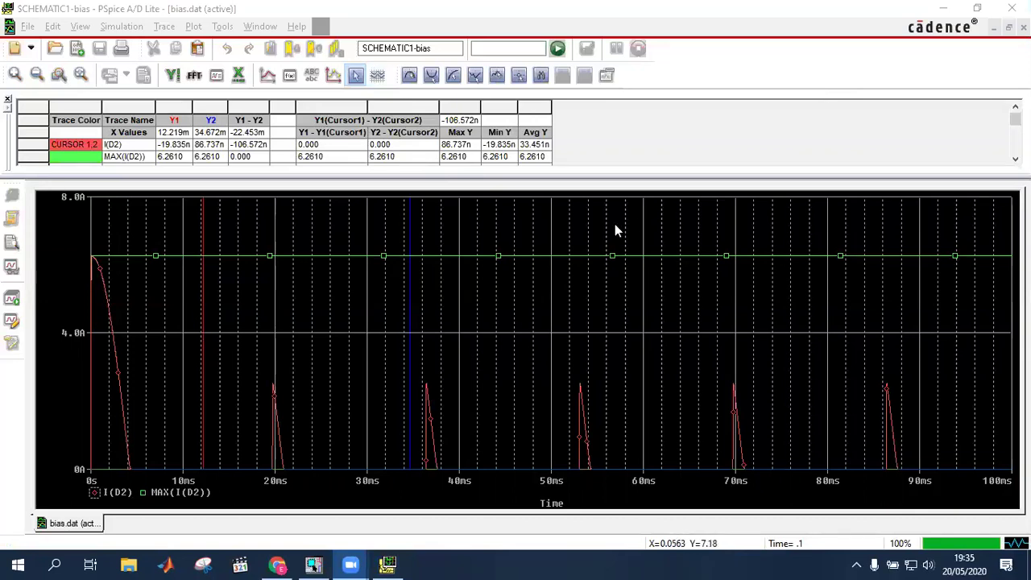
pyautogui.click(566, 243)
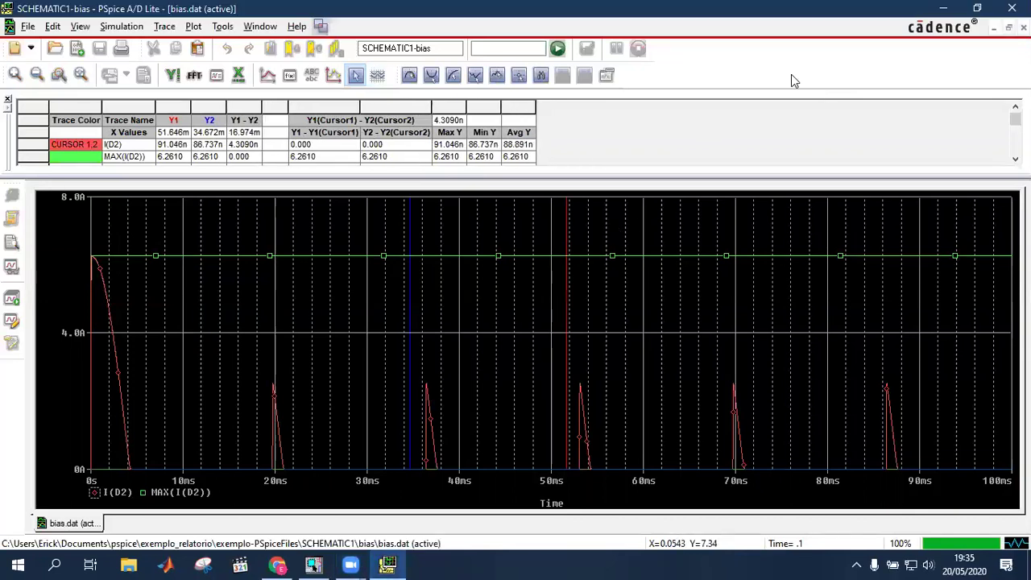